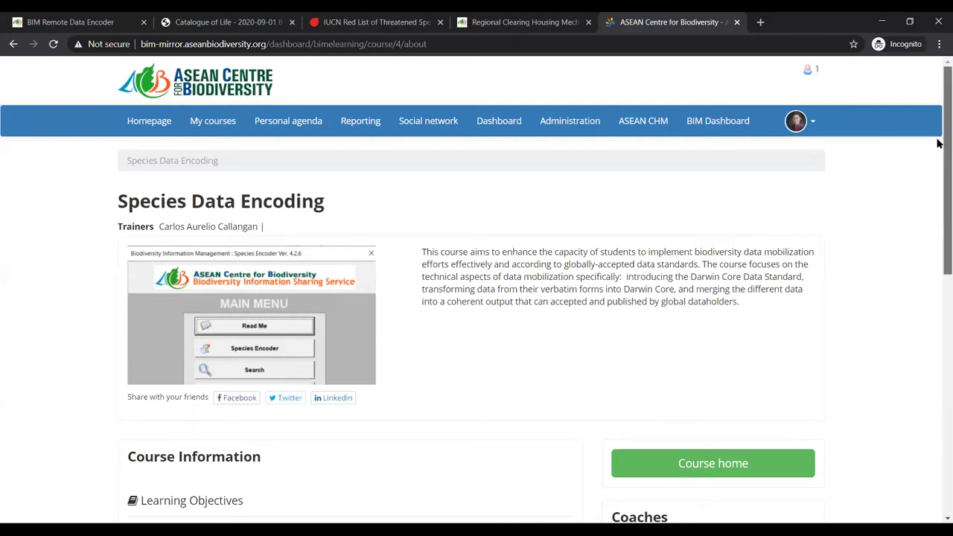
Read through the Species Data Encoding course page, expanding the full instructions for the Offline Species Encoder
scroll(938, 153, down, 1)
scroll(938, 155, down, 1)
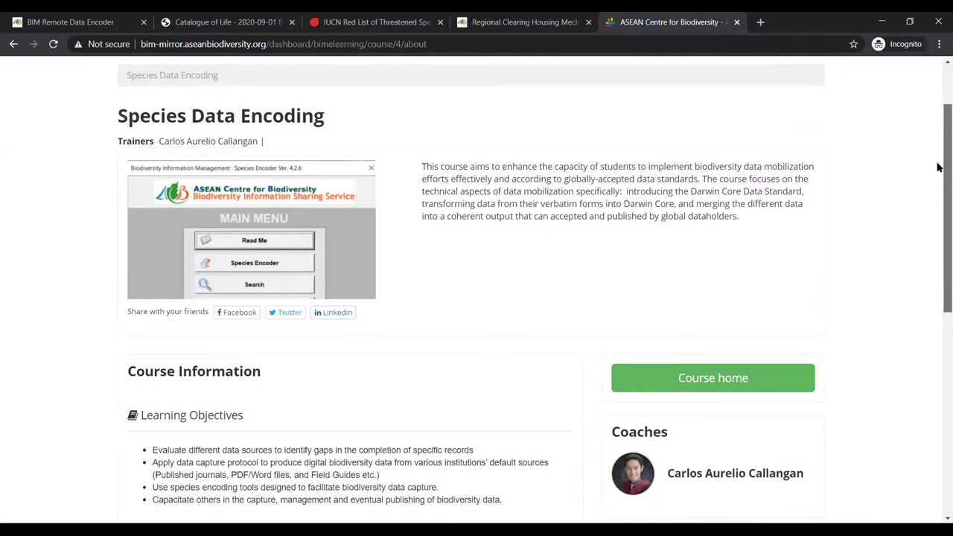
scroll(939, 167, down, 1)
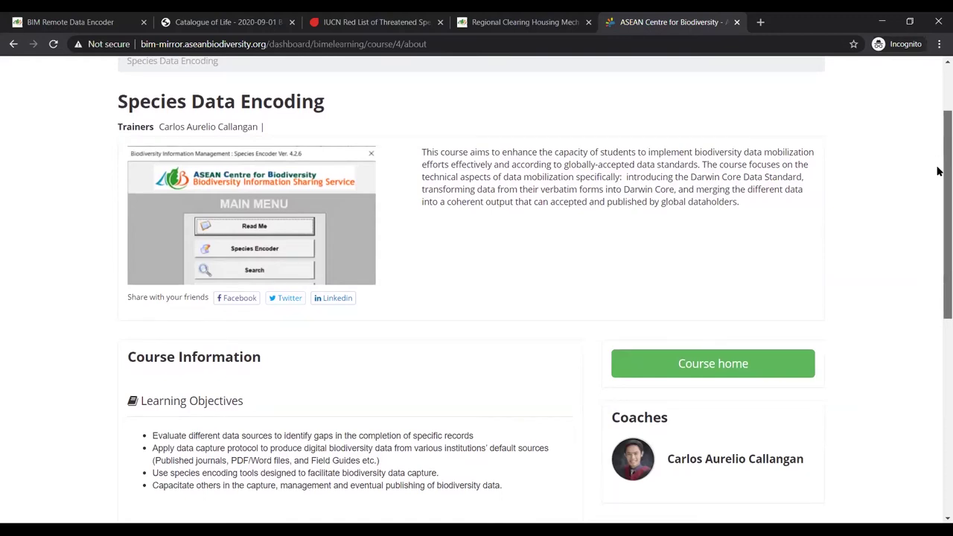
drag(939, 171, 938, 276)
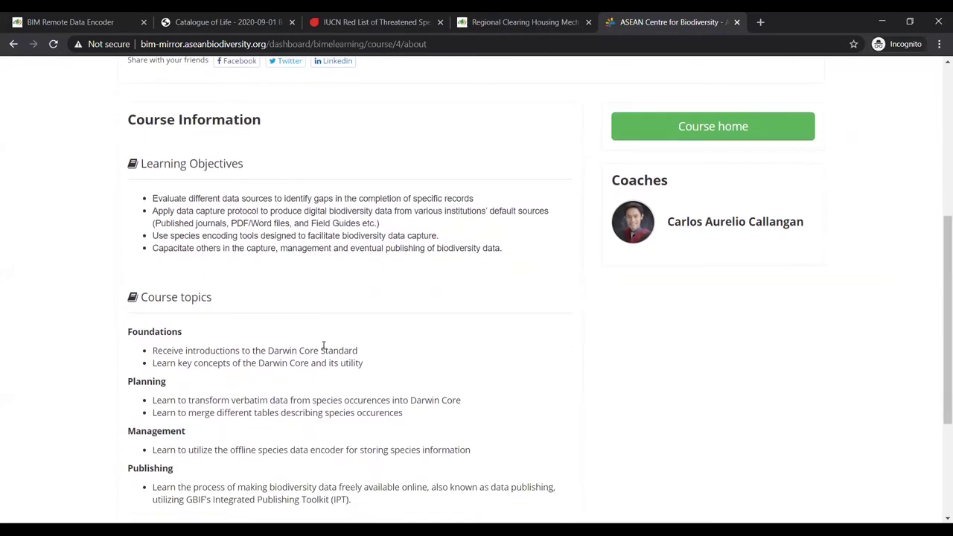
drag(939, 287, 938, 376)
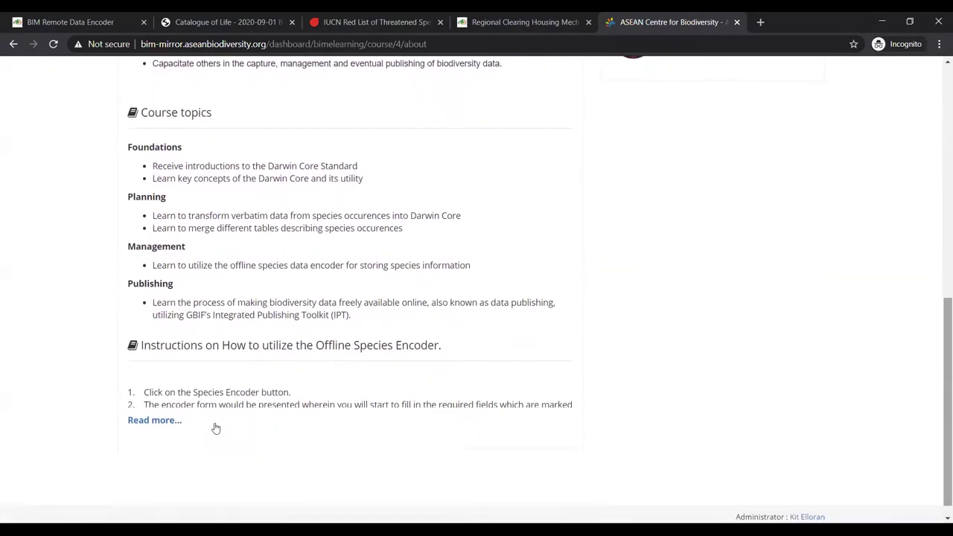
click(162, 426)
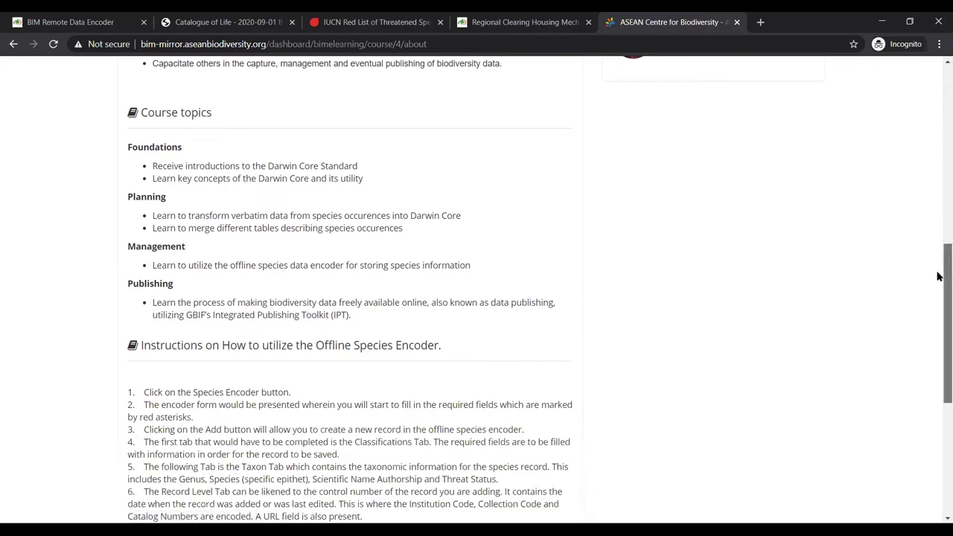
scroll(938, 336, down, 4)
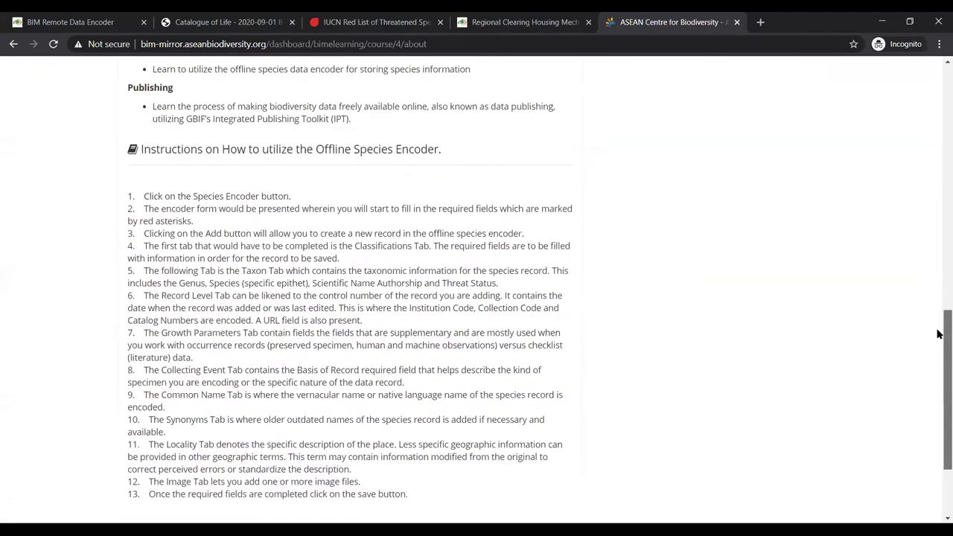
drag(937, 314, 940, 15)
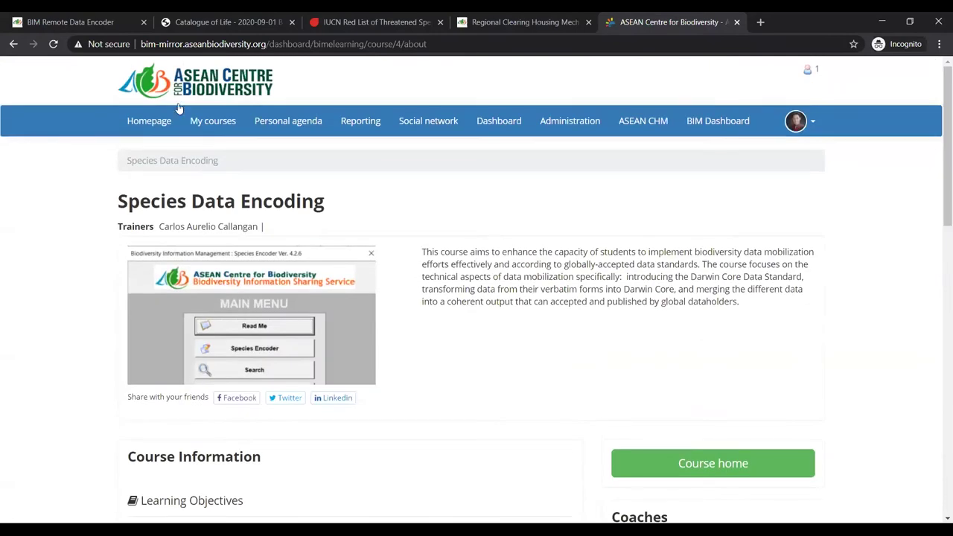
In the BIM Remote Data Encoder, start a new species record with country Viet Nam and open its classification fields
click(76, 18)
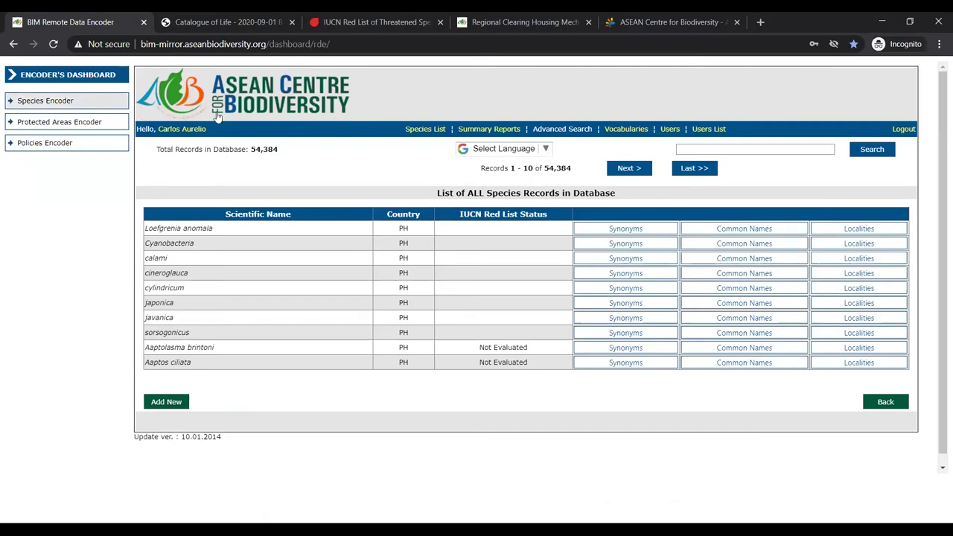
click(104, 104)
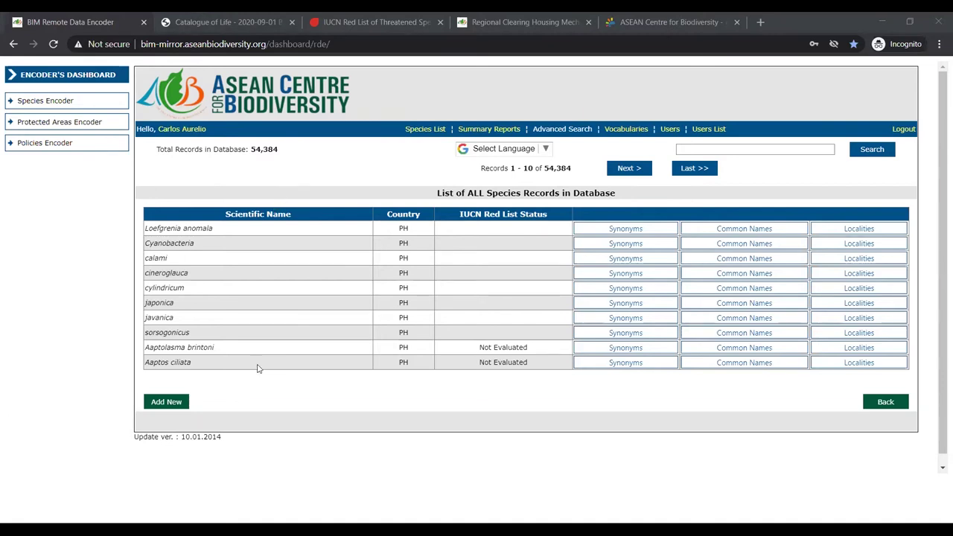
click(177, 403)
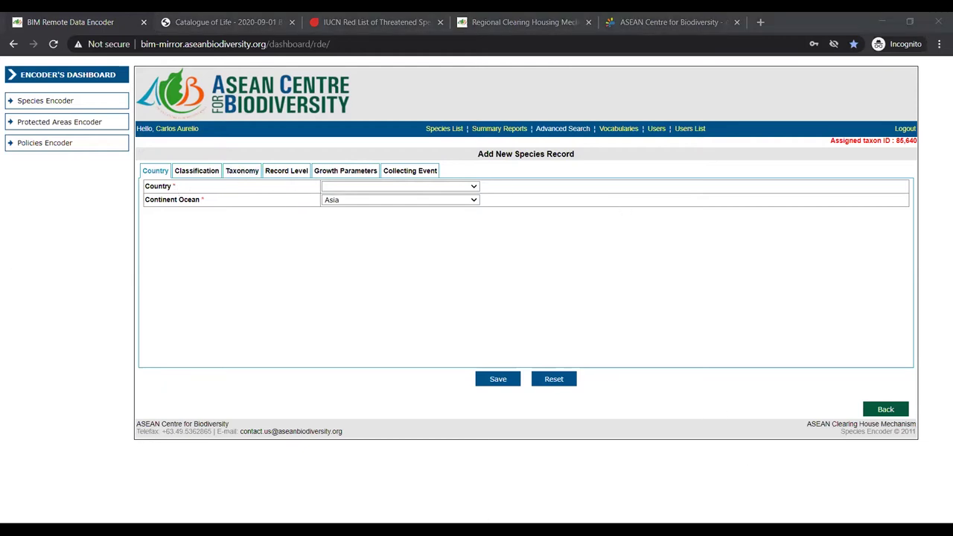
click(465, 187)
click(386, 315)
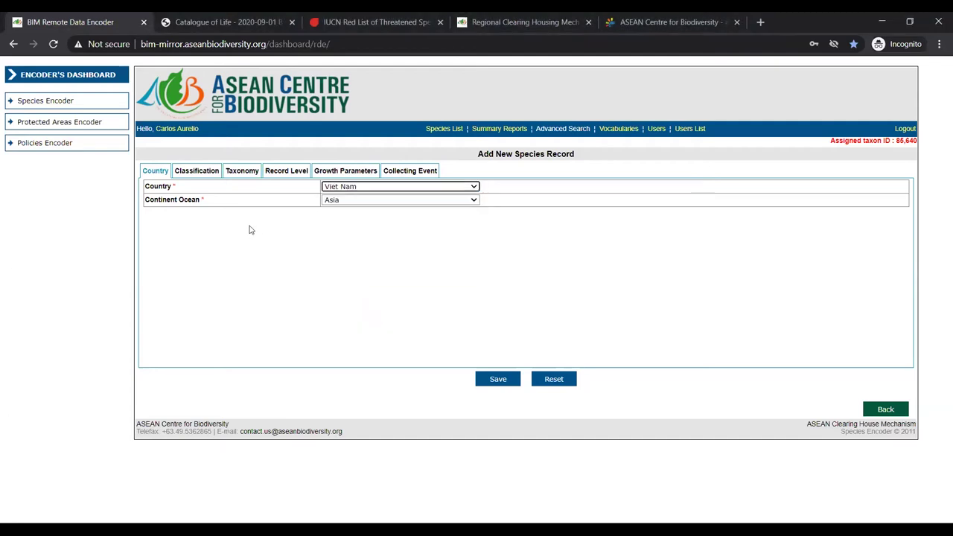
click(197, 172)
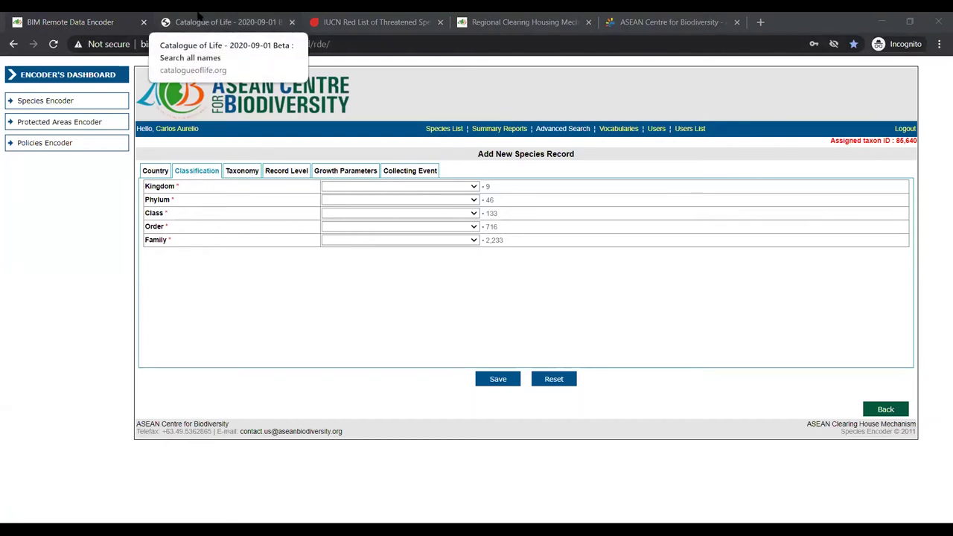
Search the Catalogue of Life for Pseudobagrus fulvidraco
click(199, 15)
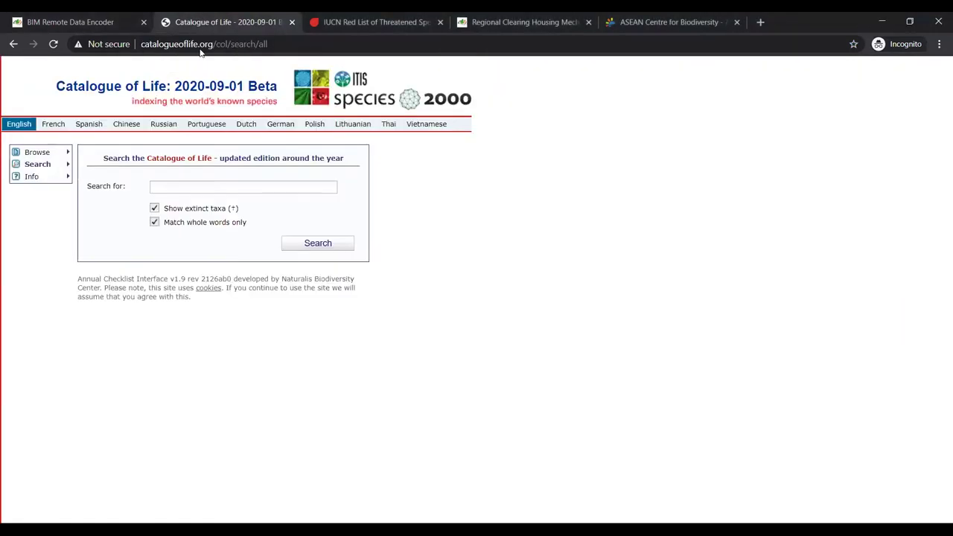
click(296, 191)
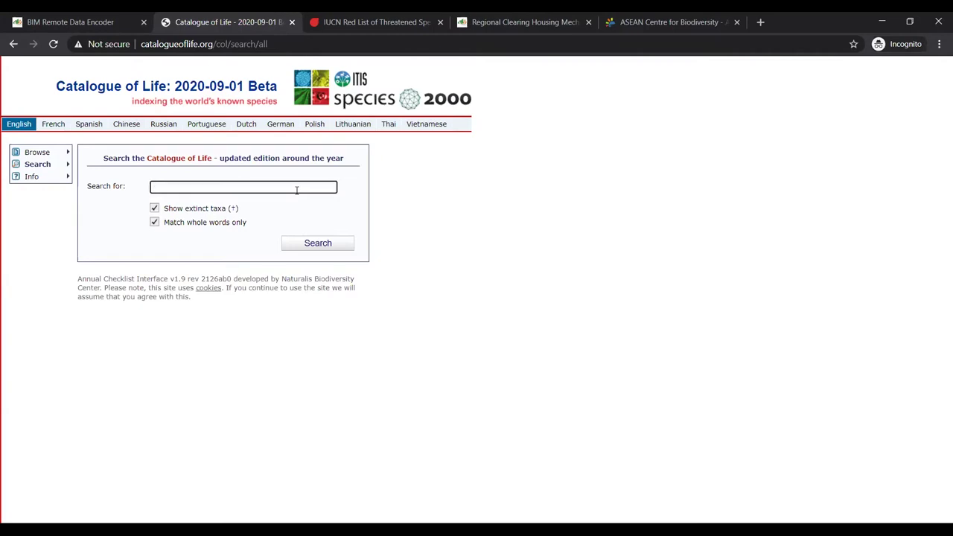
text(Pseudobagrus fulvidraco)
key(Return)
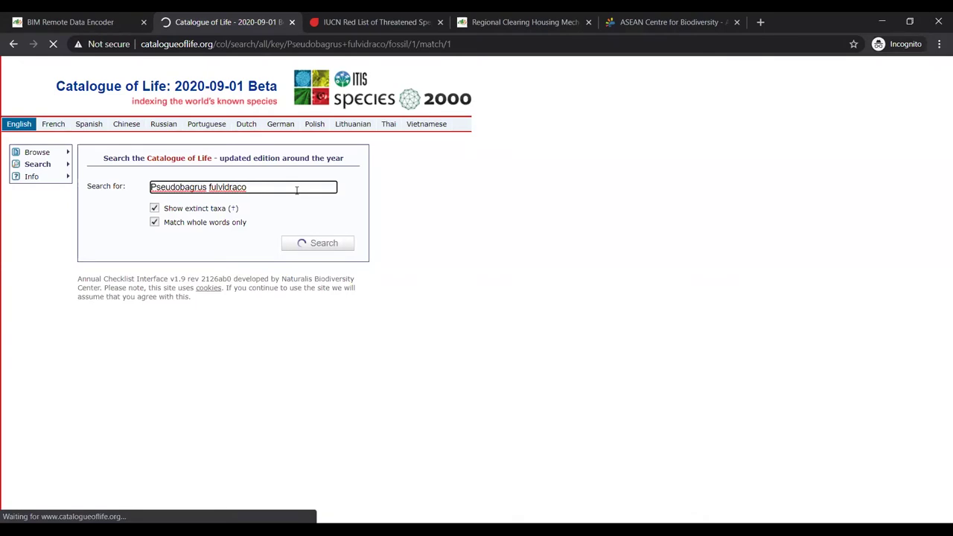
Open the species details of Pseudobagrus fulvidraco, review its classification, and return to the BIM Remote Data Encoder
click(51, 24)
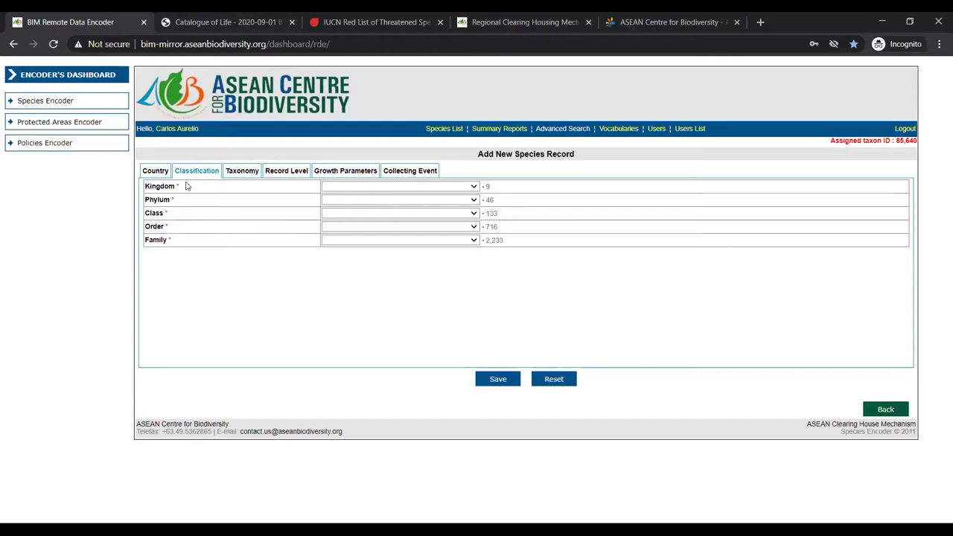
click(212, 22)
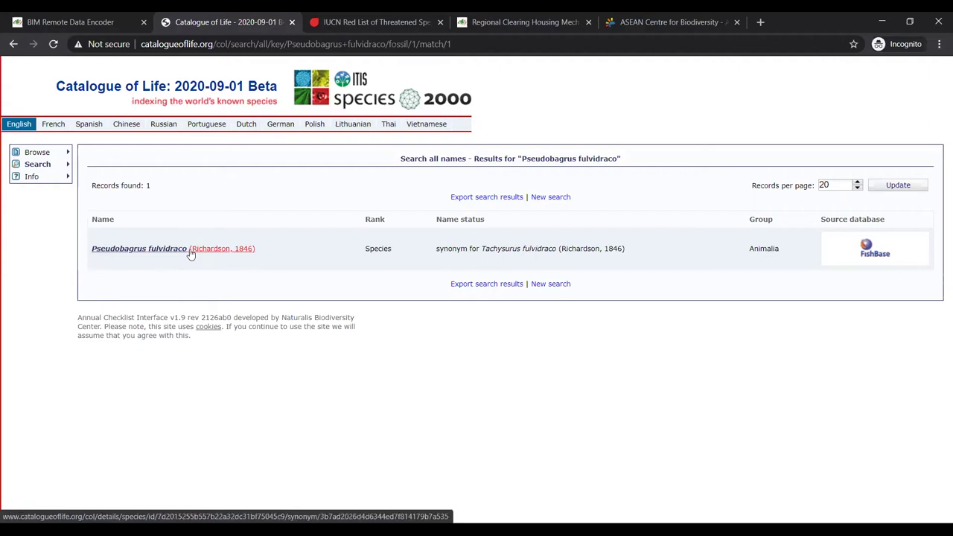
click(223, 249)
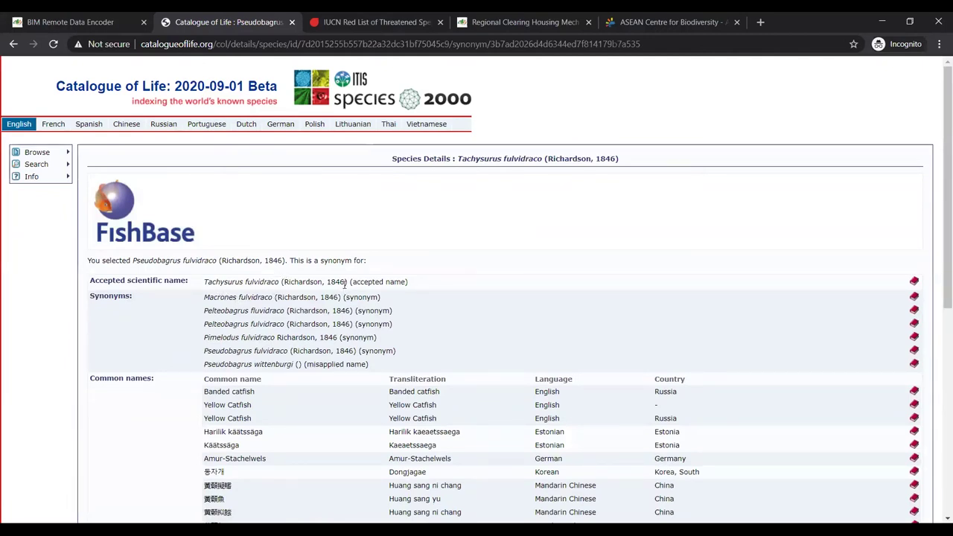
scroll(298, 298, down, 4)
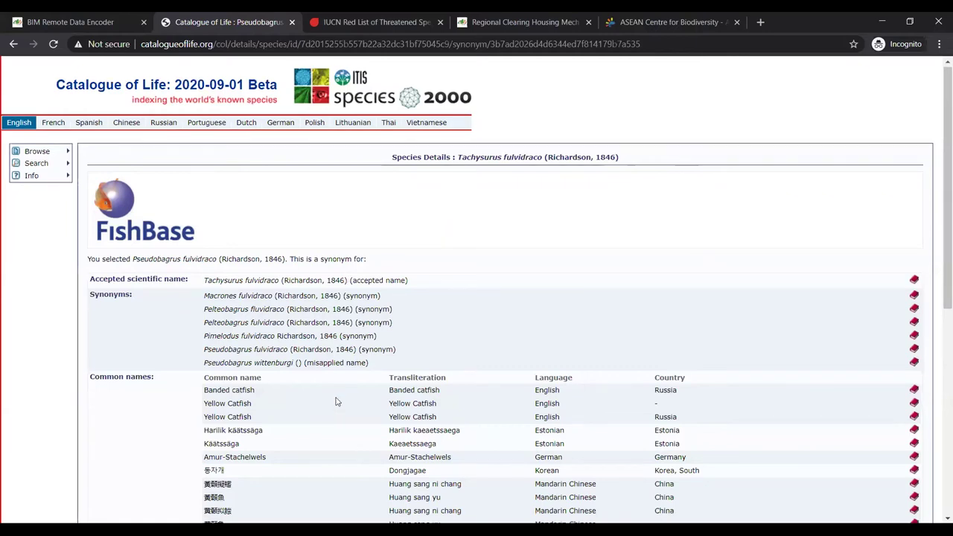
scroll(275, 348, down, 2)
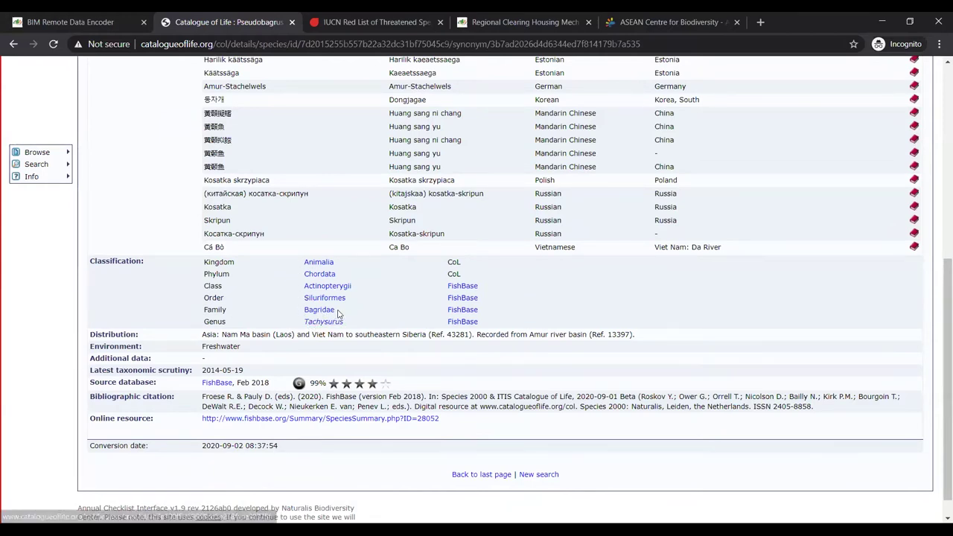
click(138, 20)
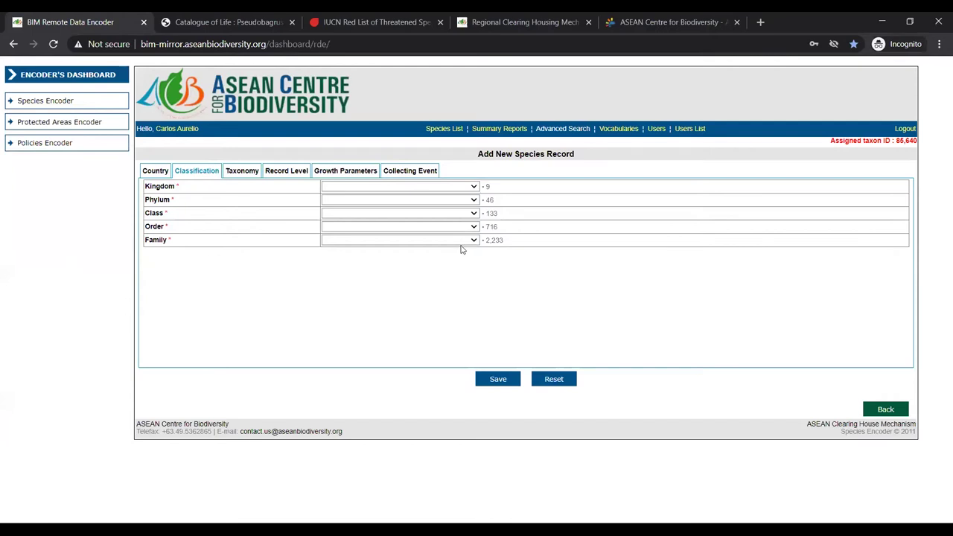
Set the kingdom to Animalia and the phylum to Chordata, checking them against the Catalogue of Life entry
click(467, 187)
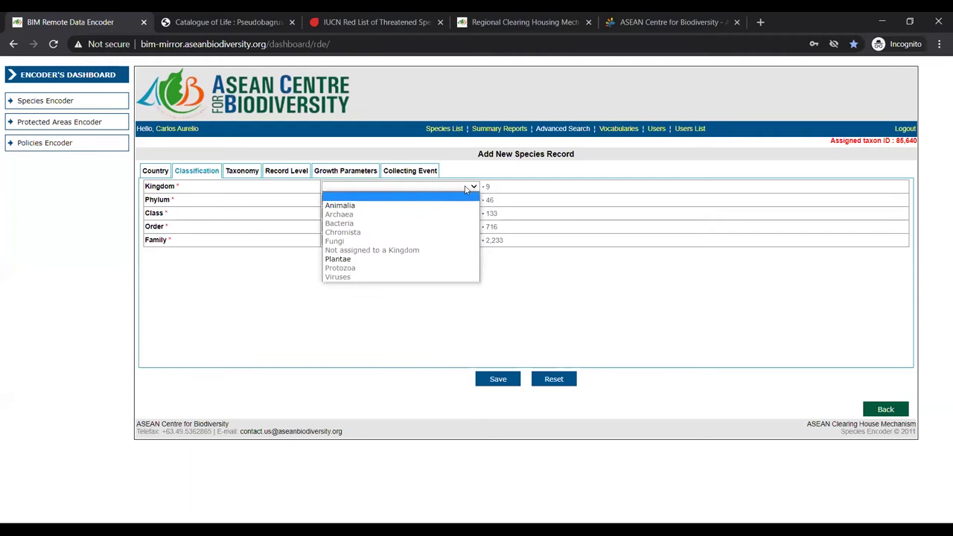
click(428, 206)
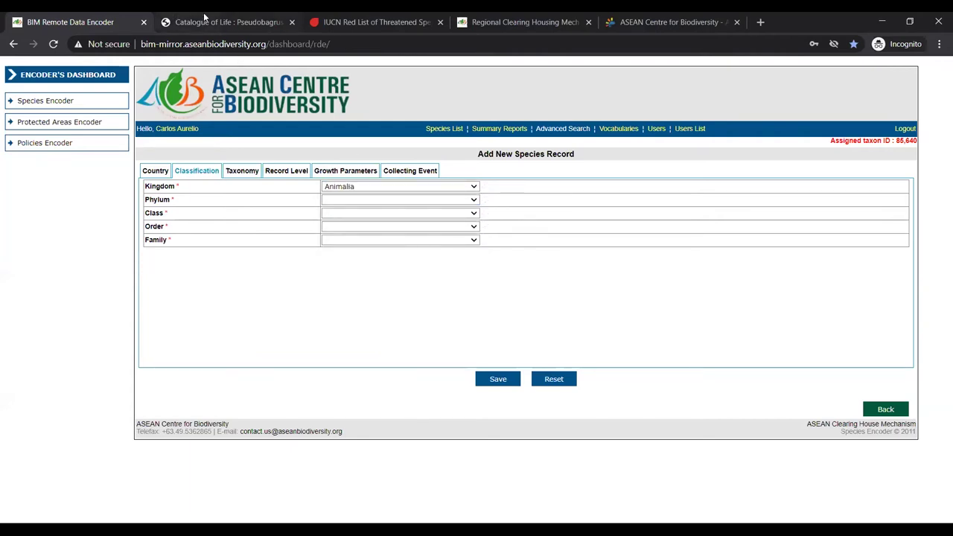
click(205, 22)
click(123, 18)
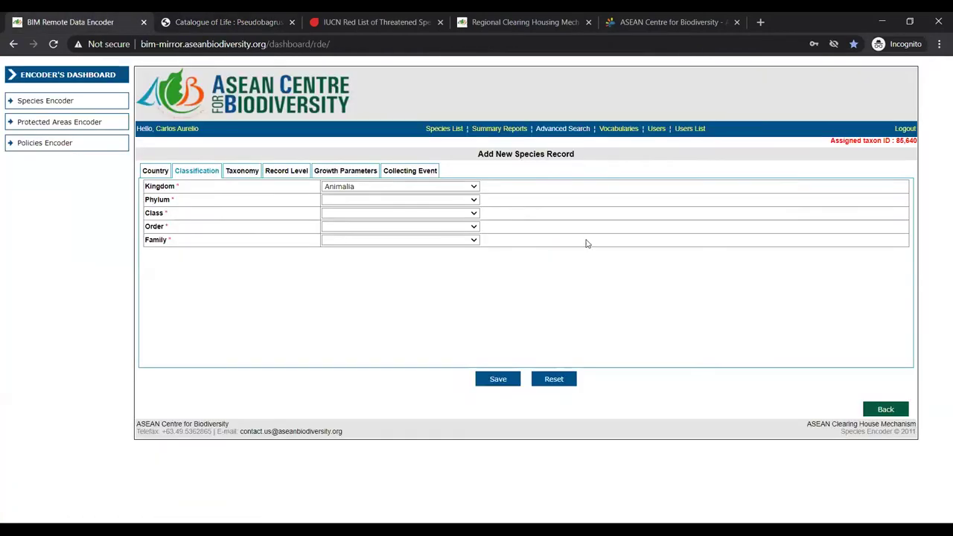
click(464, 206)
click(406, 281)
click(186, 21)
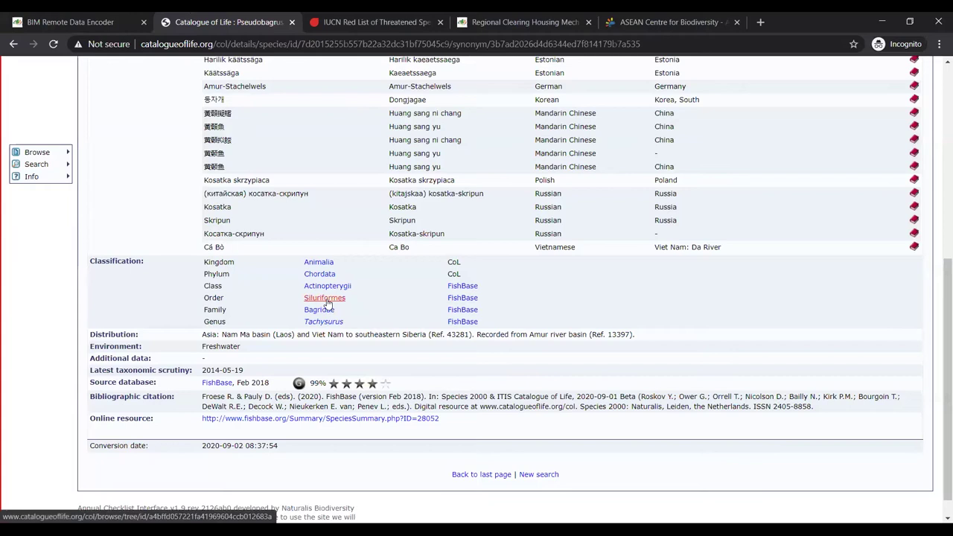
click(70, 22)
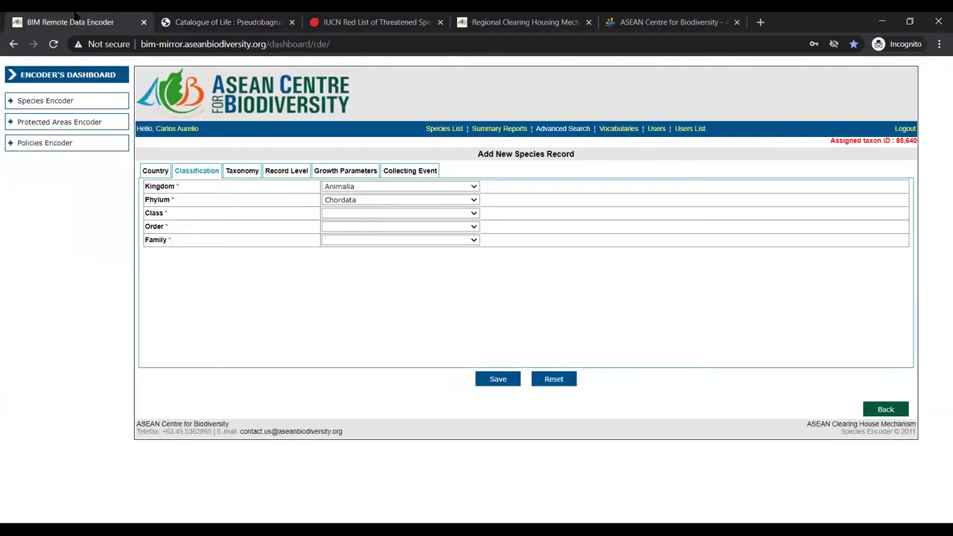
click(462, 214)
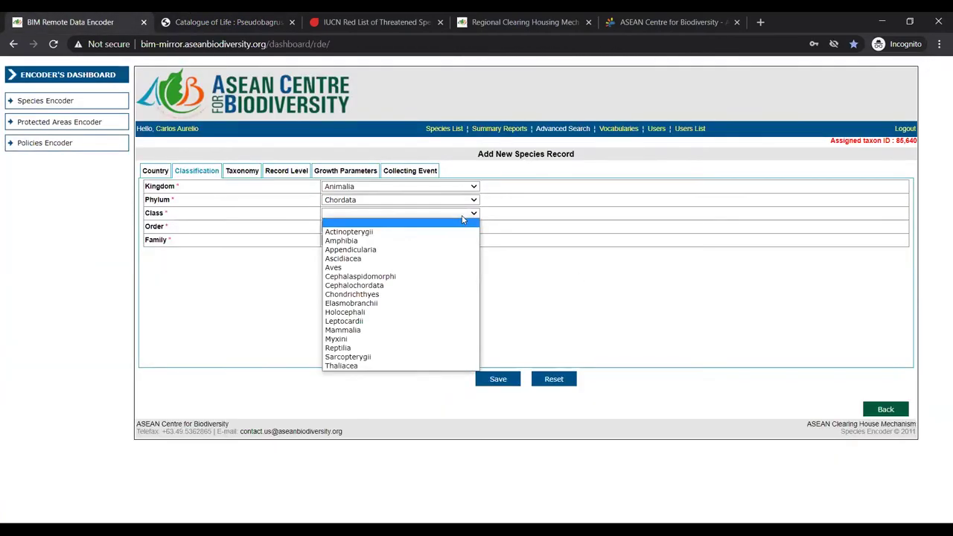
key(s)
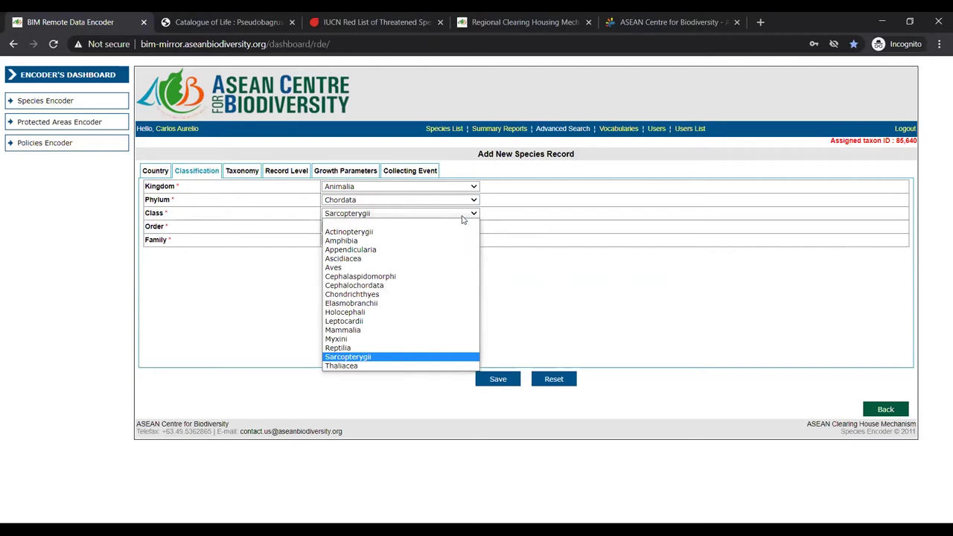
click(637, 335)
click(380, 188)
click(377, 197)
Select Animalia as the new record's kingdom and Chordata as its phylum
click(376, 187)
click(376, 206)
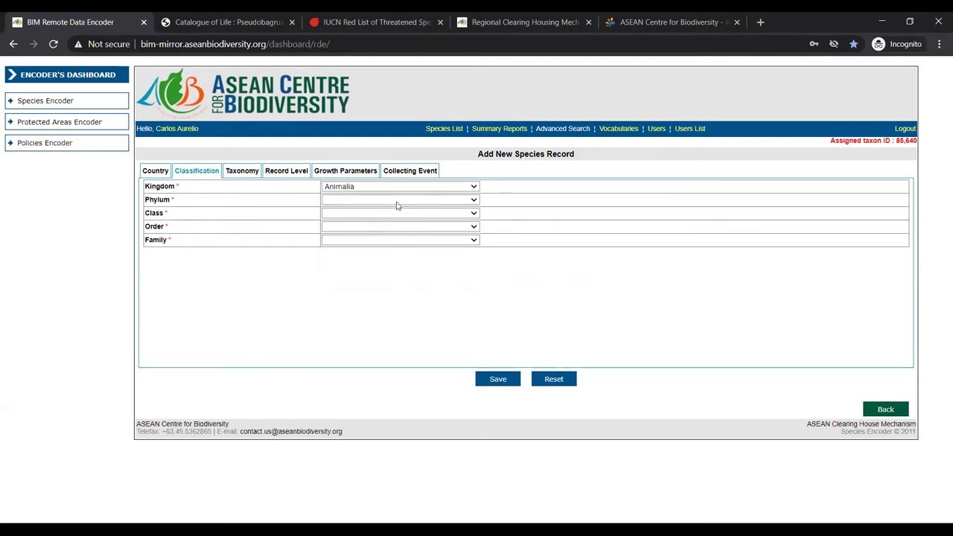
click(397, 199)
click(376, 276)
Check the species' class in the Catalogue of Life and set the record's class to Actinopterygii
click(210, 11)
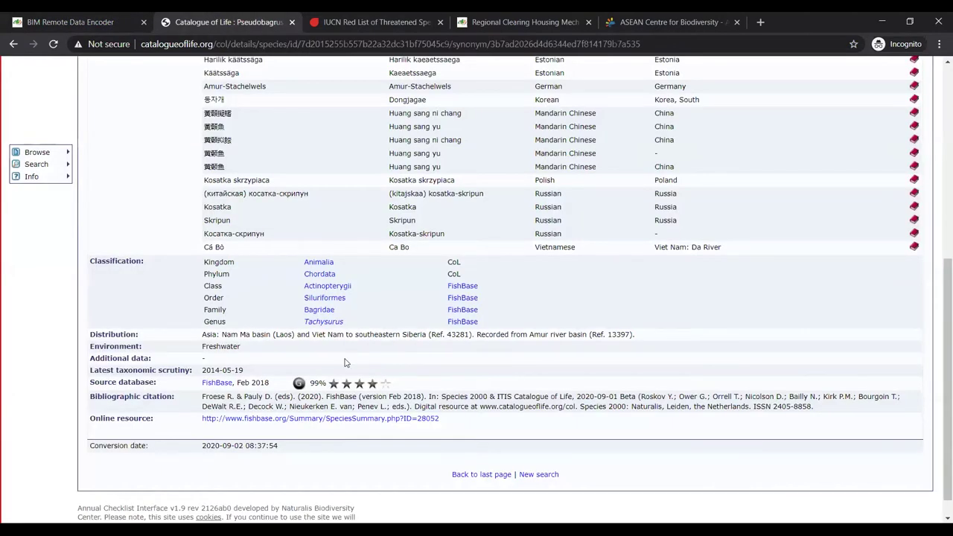
click(73, 22)
click(456, 216)
key(Down)
key(Return)
Set the record's order to Siluriformes
click(461, 228)
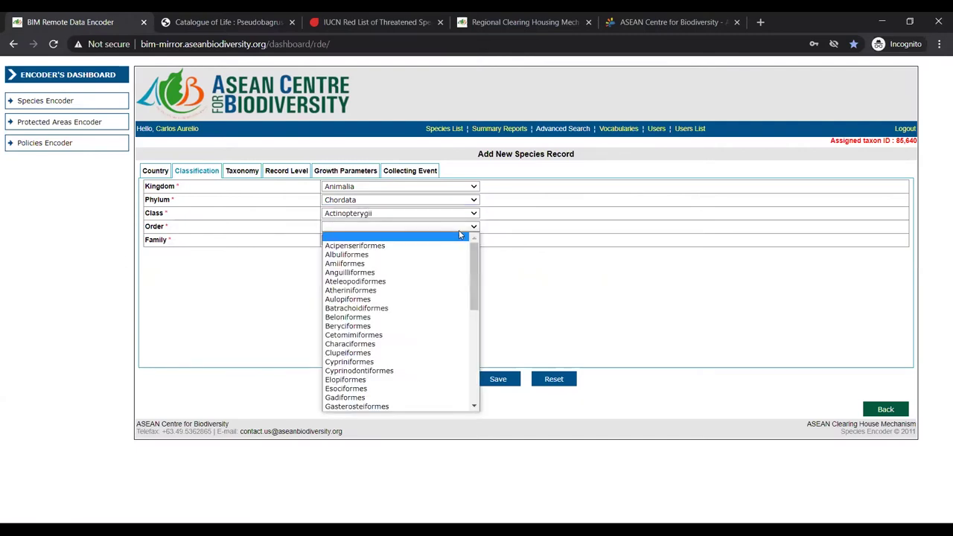
key(s)
key(Down)
key(Down)
key(Down)
key(Return)
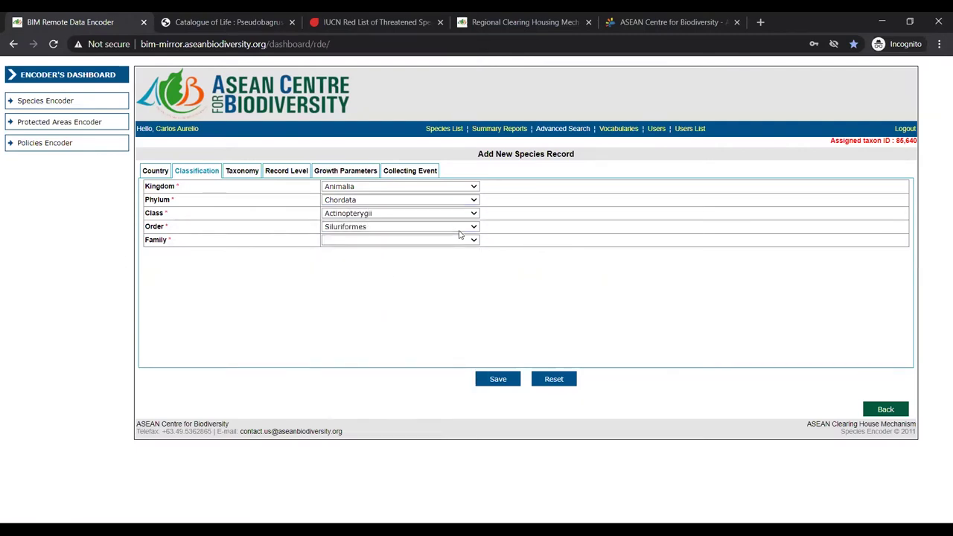
Set the record's family to Bagridae and open the taxonomy fields
click(467, 240)
key(b)
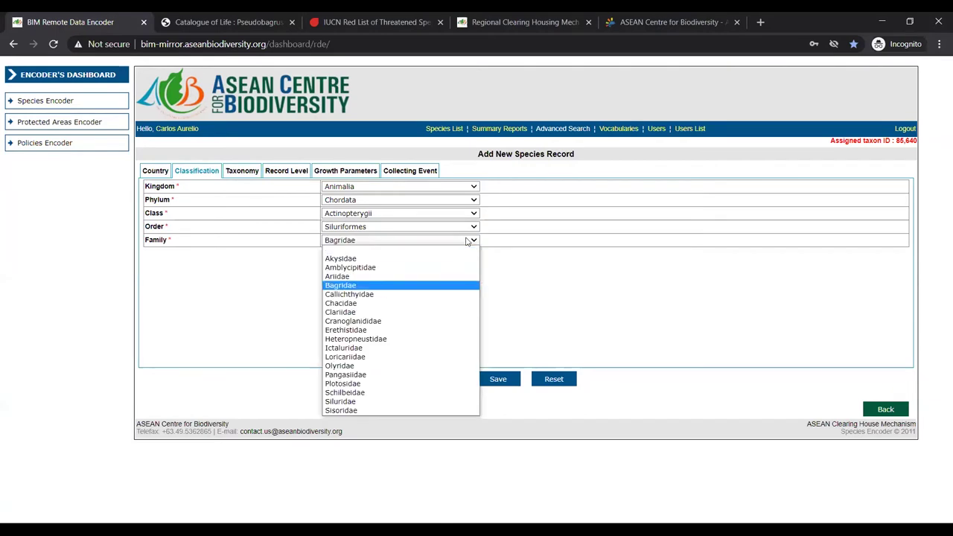
key(Return)
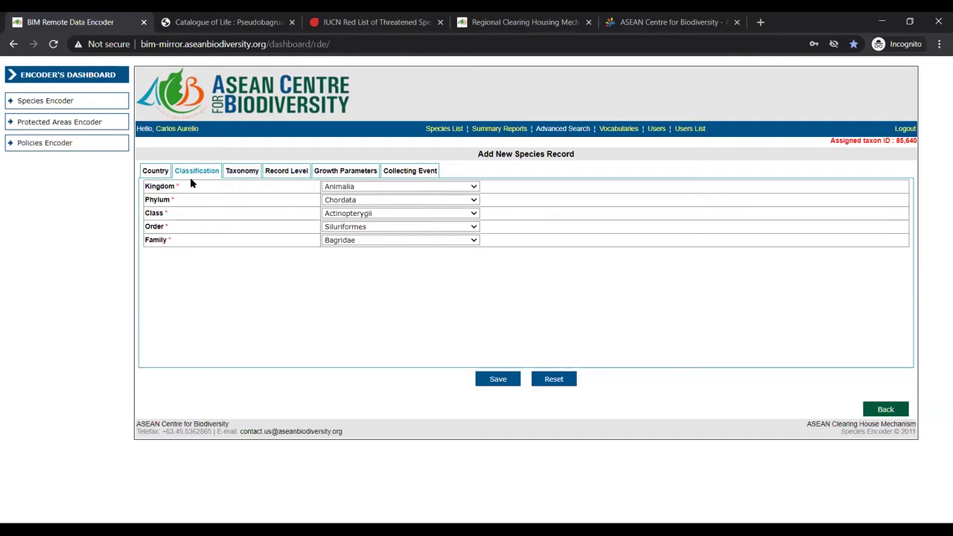
click(243, 175)
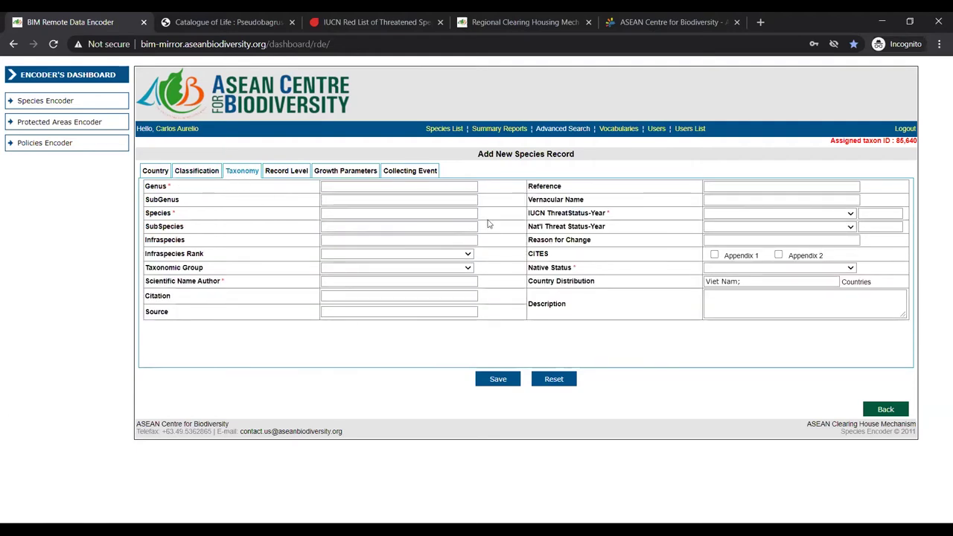
Copy the accepted name Tachysurus fulvidraco from the Catalogue of Life and paste it into the record's Genus field
click(216, 22)
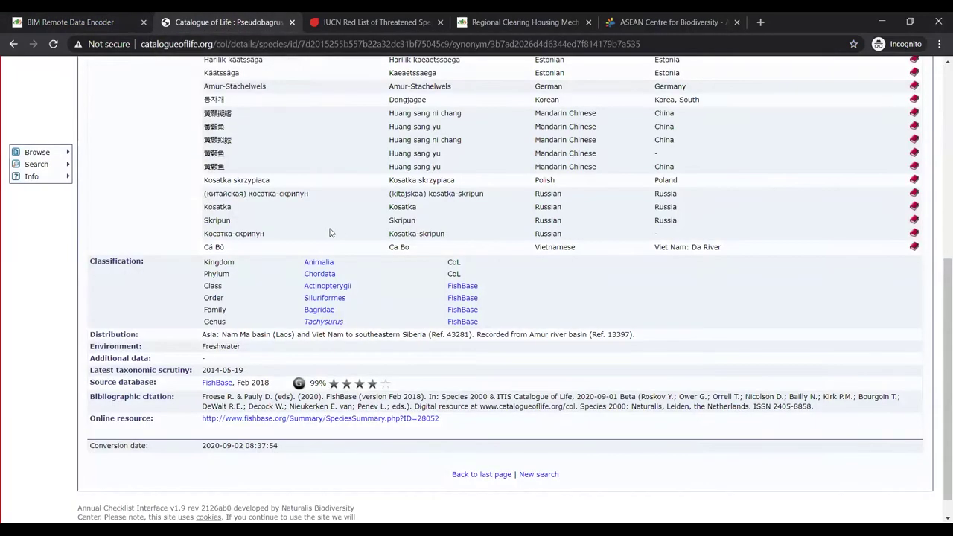
scroll(328, 268, up, 5)
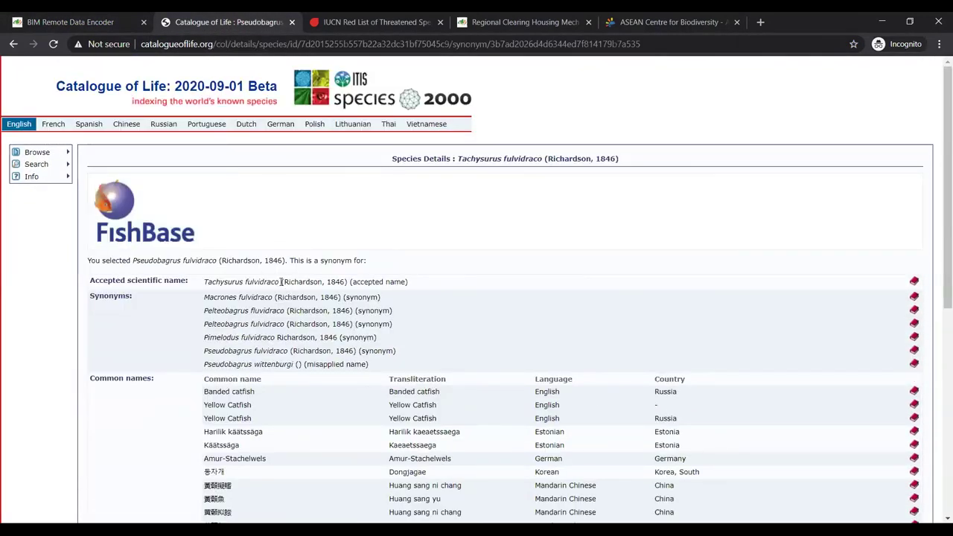
drag(280, 282, 203, 282)
key(ctrl+c)
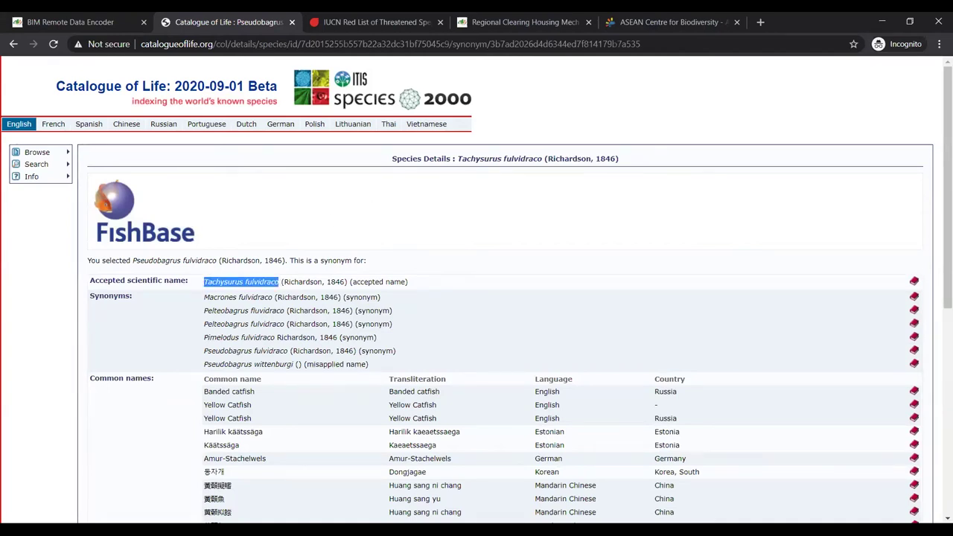
key(alt+Tab)
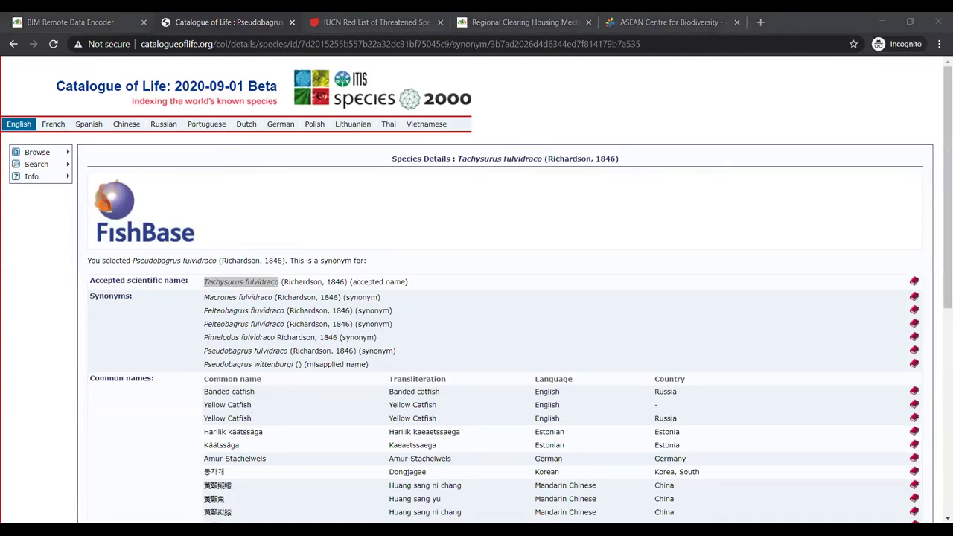
click(56, 15)
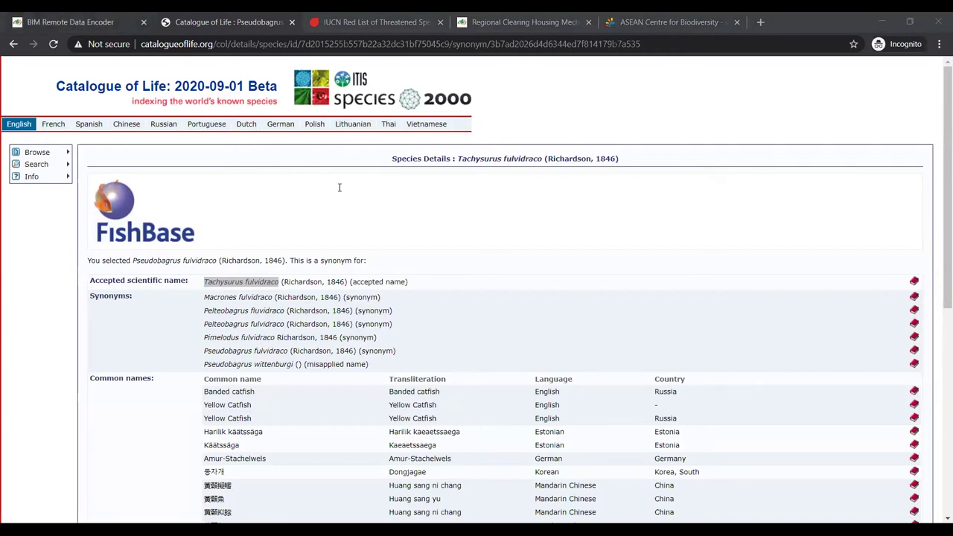
click(340, 187)
key(ctrl+v)
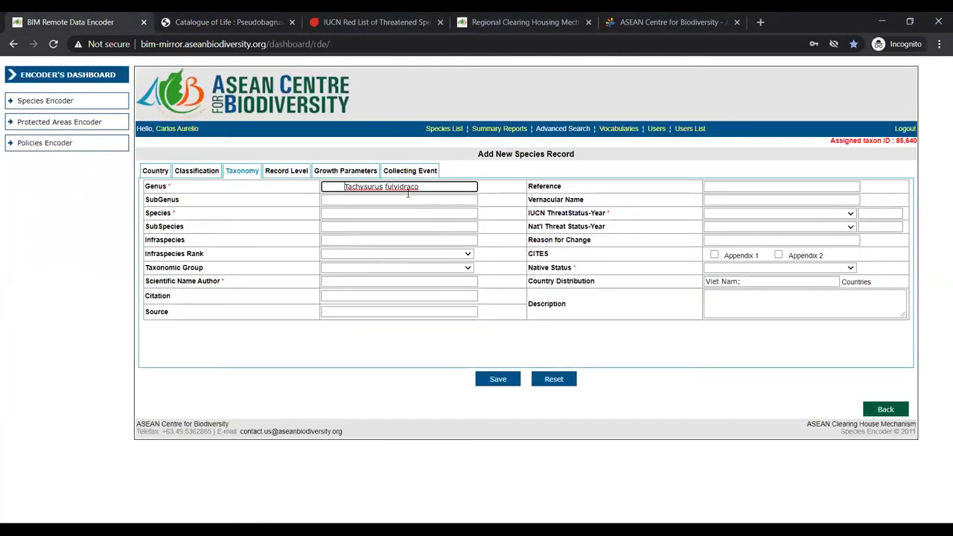
Remove the leading spaces from the genus entry and move fulvidraco to the Species field, keeping only Tachysurus as genus
key(BackSpace)
key(BackSpace)
key(BackSpace)
key(BackSpace)
key(BackSpace)
key(BackSpace)
key(BackSpace)
key(BackSpace)
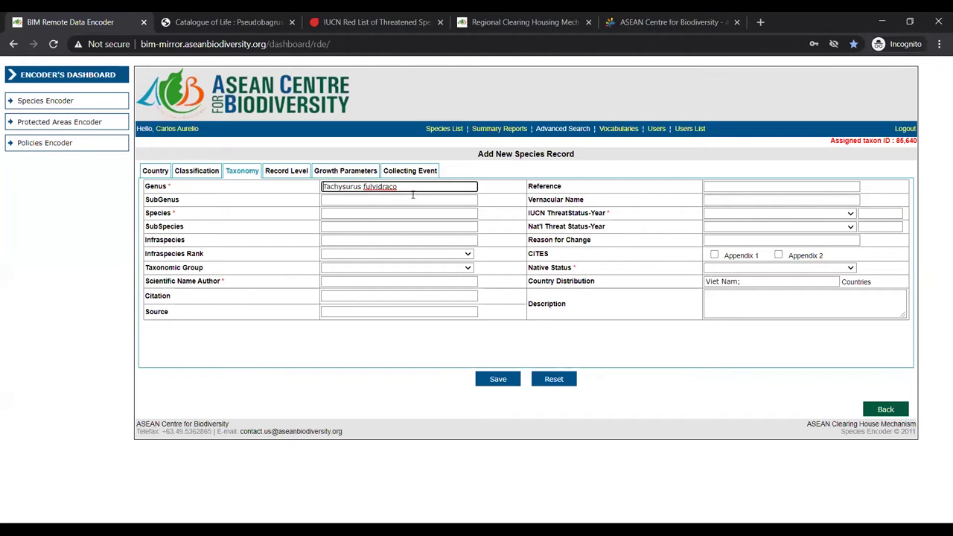
click(364, 189)
key(shift+End)
key(ctrl+c)
key(Delete)
key(Tab)
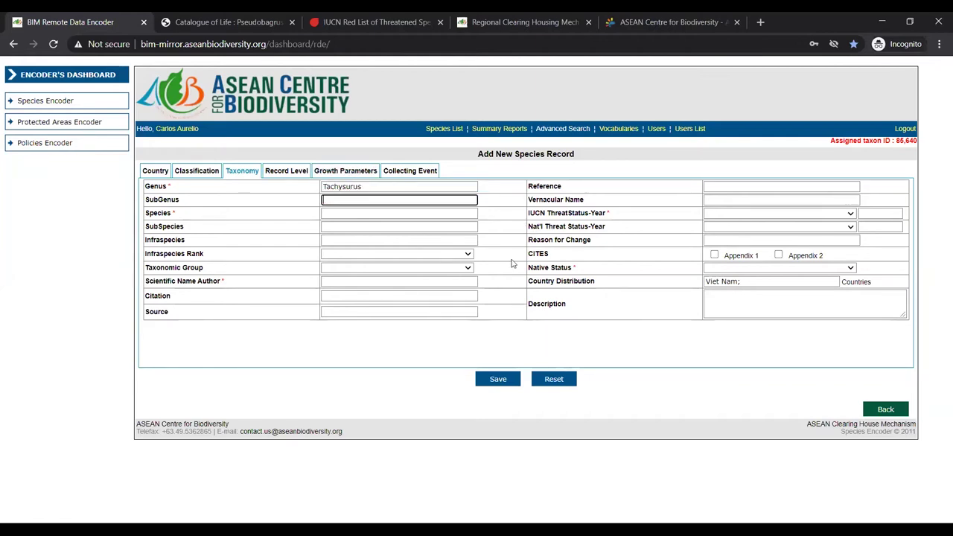
key(Tab)
key(ctrl+v)
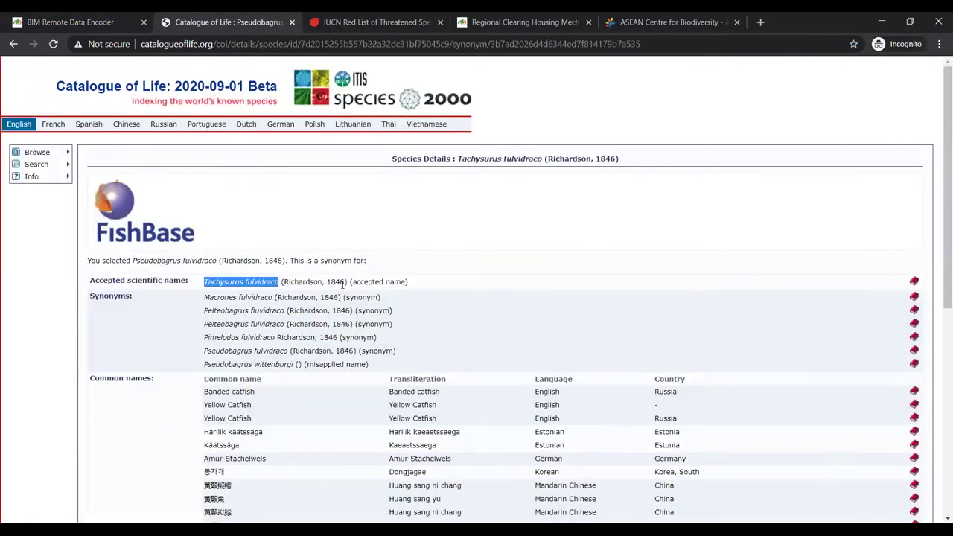
Copy the accepted name's author and year, including parentheses, from the Catalogue of Life into the Scientific Name Author field
click(195, 21)
drag(347, 282, 282, 281)
key(ctrl+c)
click(104, 22)
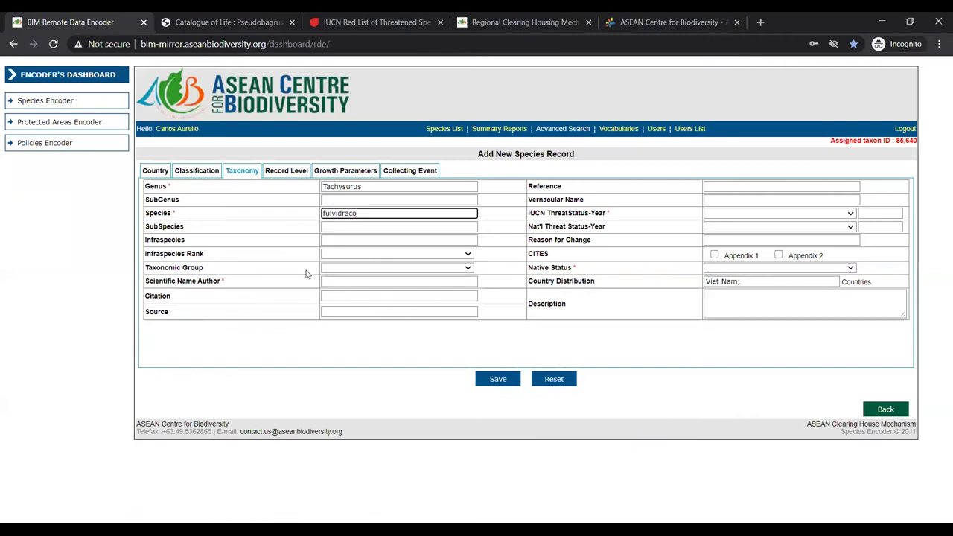
click(329, 283)
key(ctrl+v)
key(Tab)
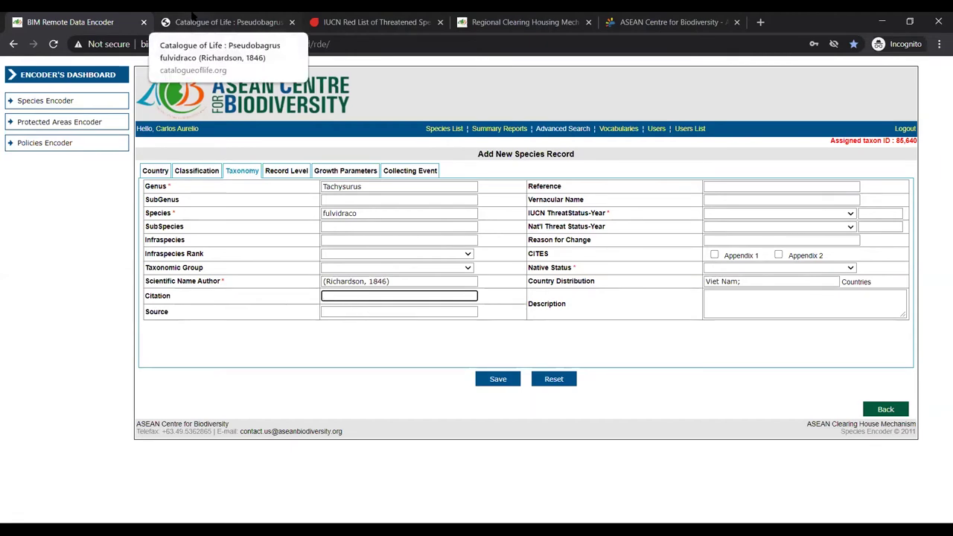
click(220, 20)
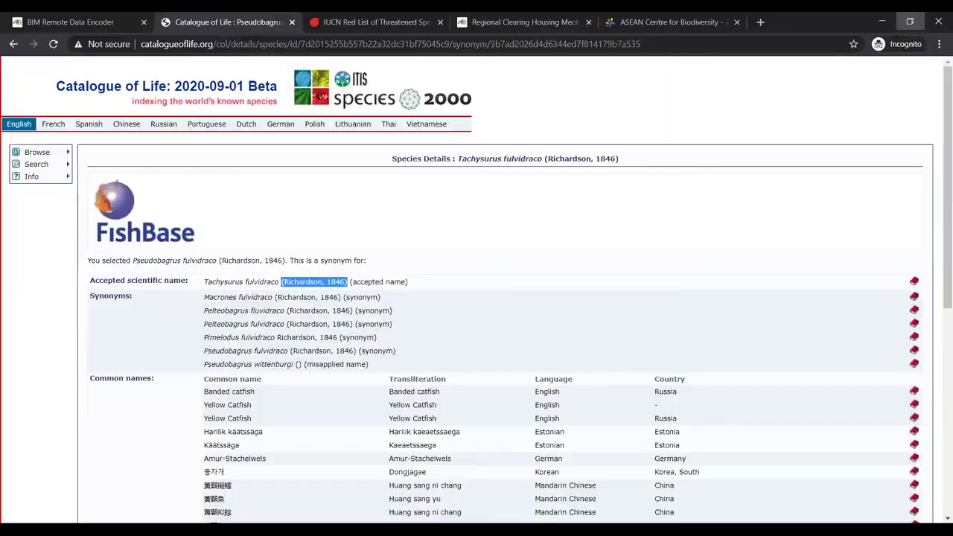
click(909, 21)
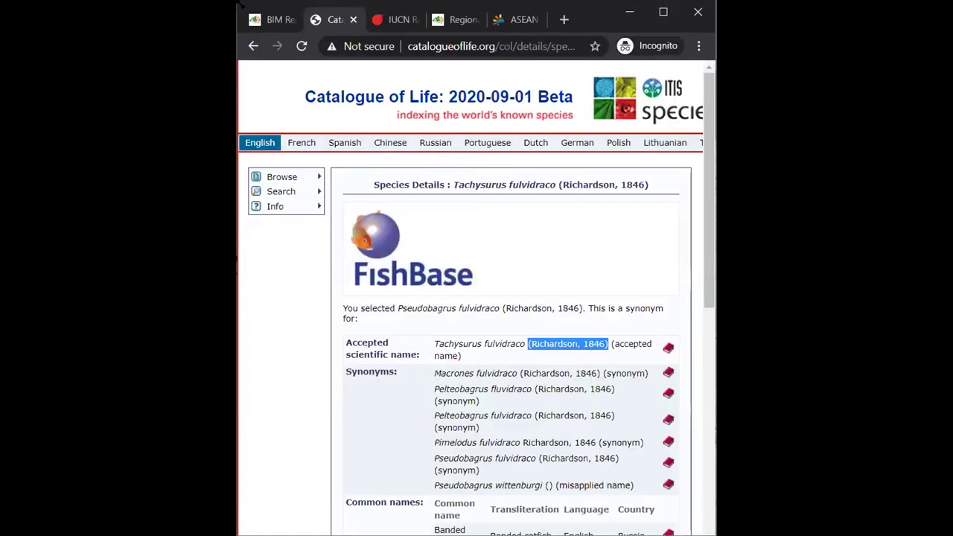
key(super+Up)
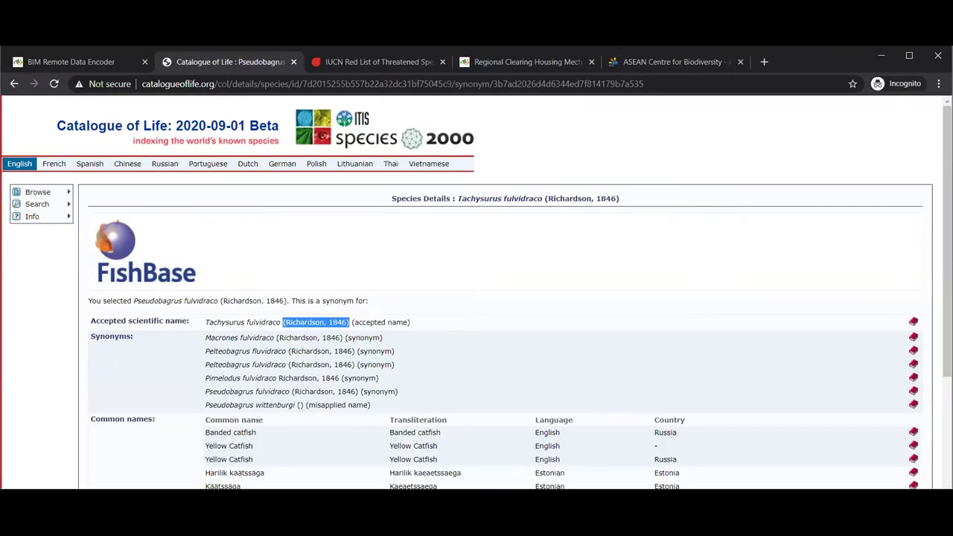
click(358, 64)
click(356, 234)
key(ctrl+v)
Copy the full accepted name with its author from the Catalogue of Life into the IUCN Red List search
click(185, 59)
click(334, 321)
drag(348, 322, 206, 328)
key(ctrl+c)
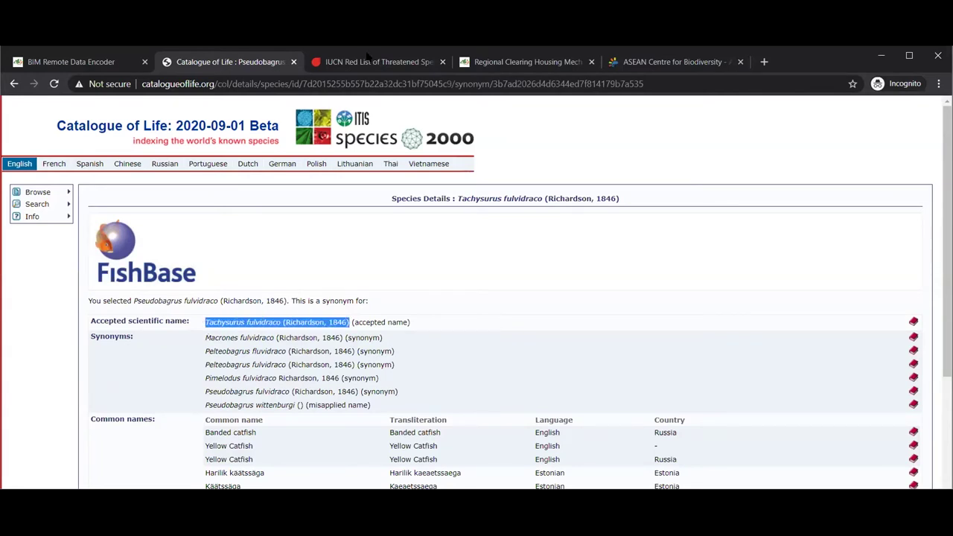
click(367, 59)
key(ctrl+a)
key(ctrl+v)
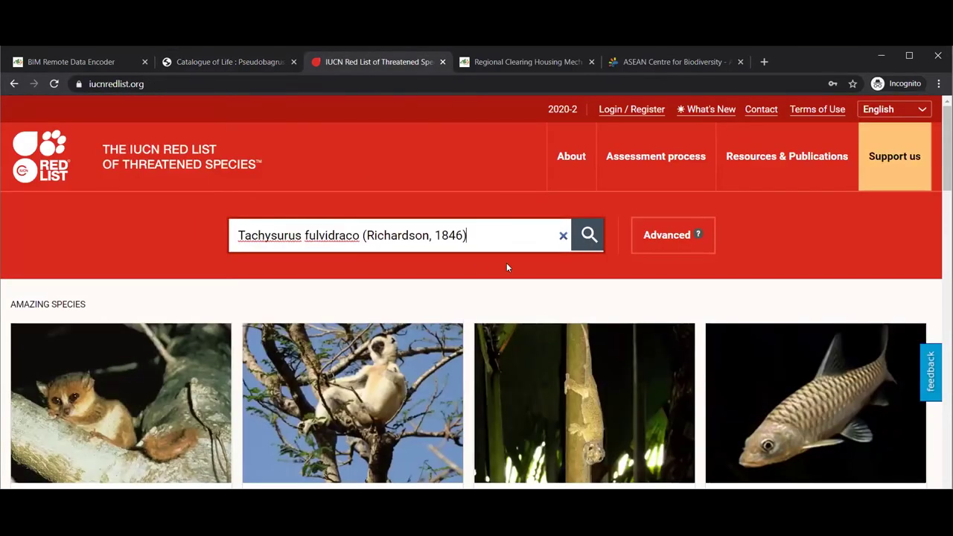
Reduce the search text to Tachysurus fulvidraco, run the Red List search and open the species' assessment
drag(360, 236, 680, 280)
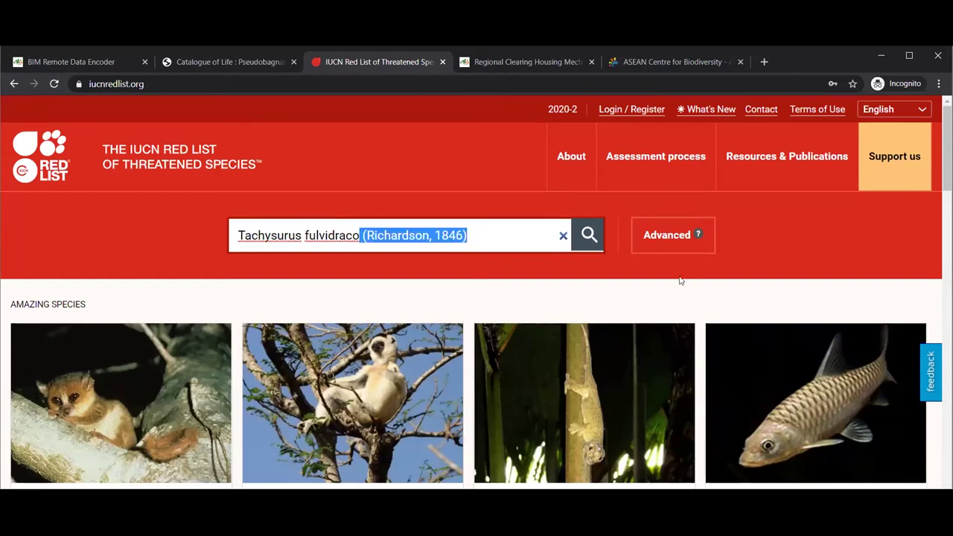
key(BackSpace)
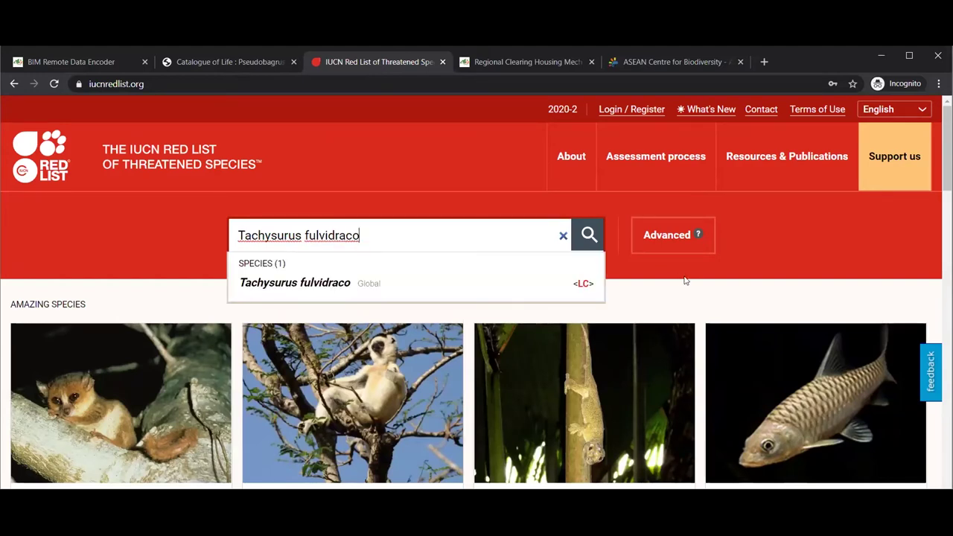
key(Return)
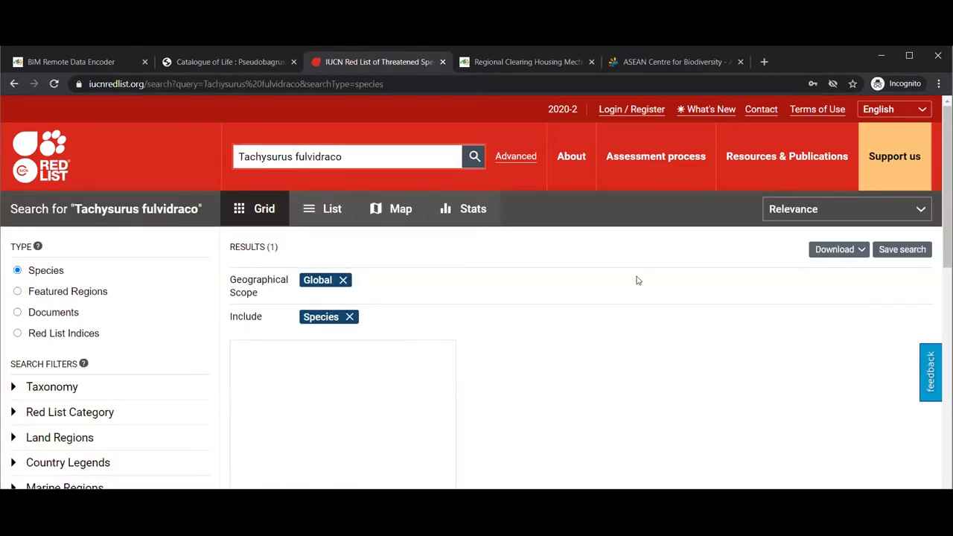
triple_click(368, 148)
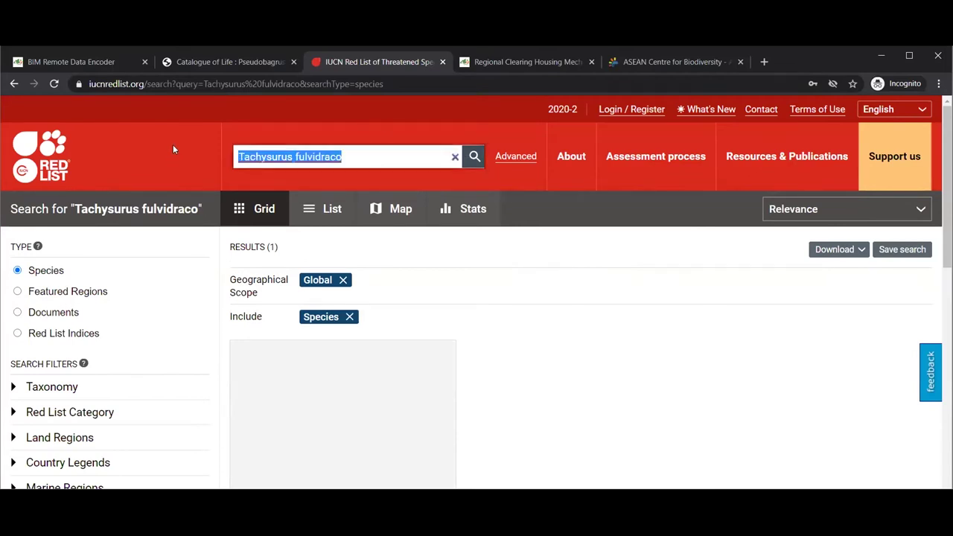
click(409, 379)
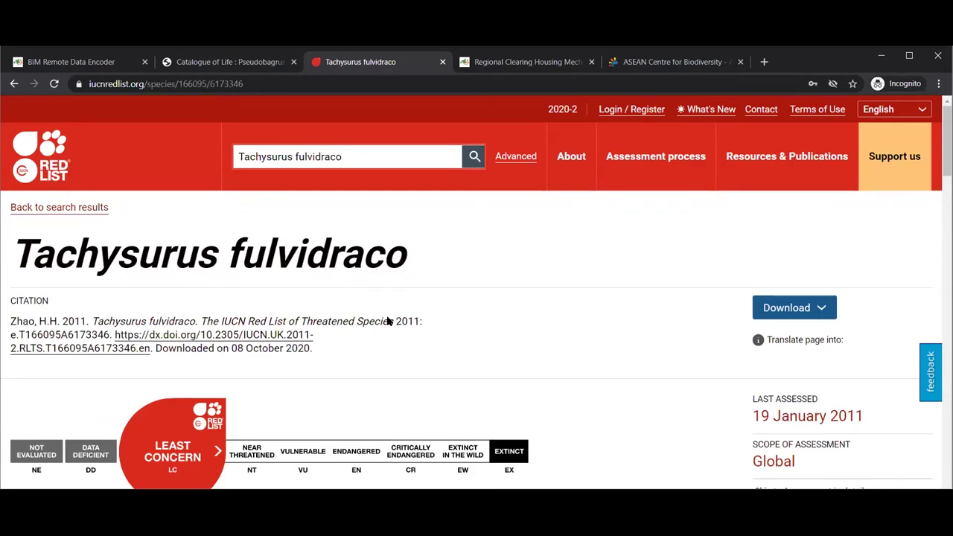
Copy the full citation from the species' IUCN Red List page into the new record's Citation field
scroll(387, 321, down, 1)
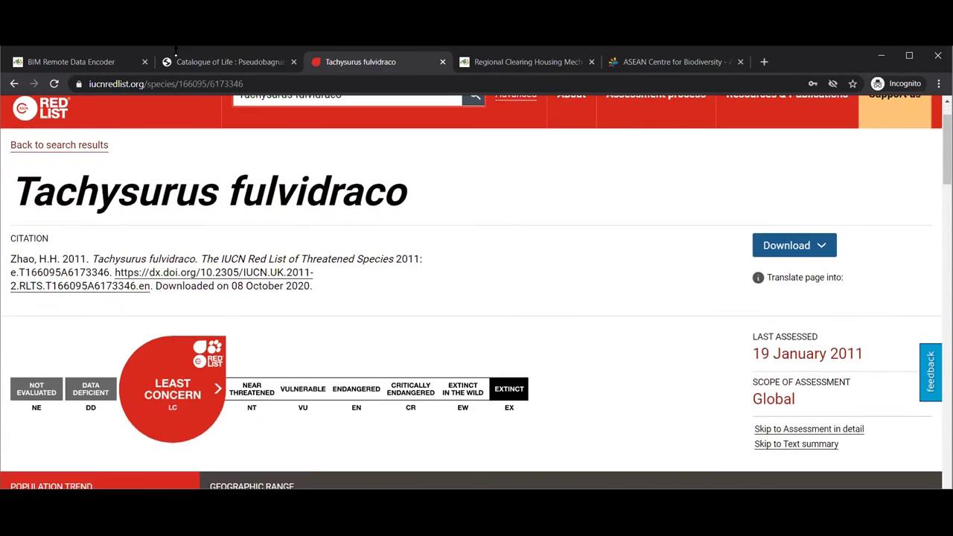
click(210, 62)
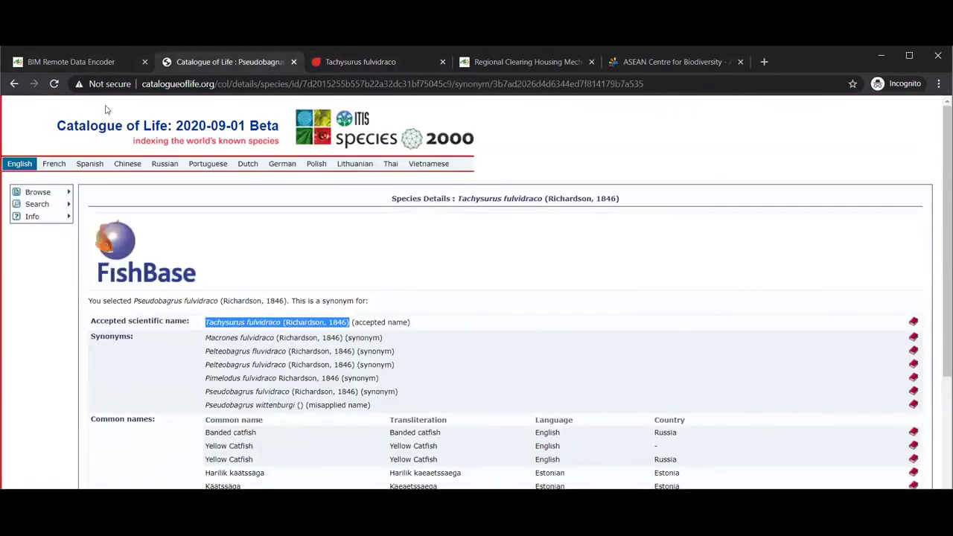
key(ctrl+shift+Tab)
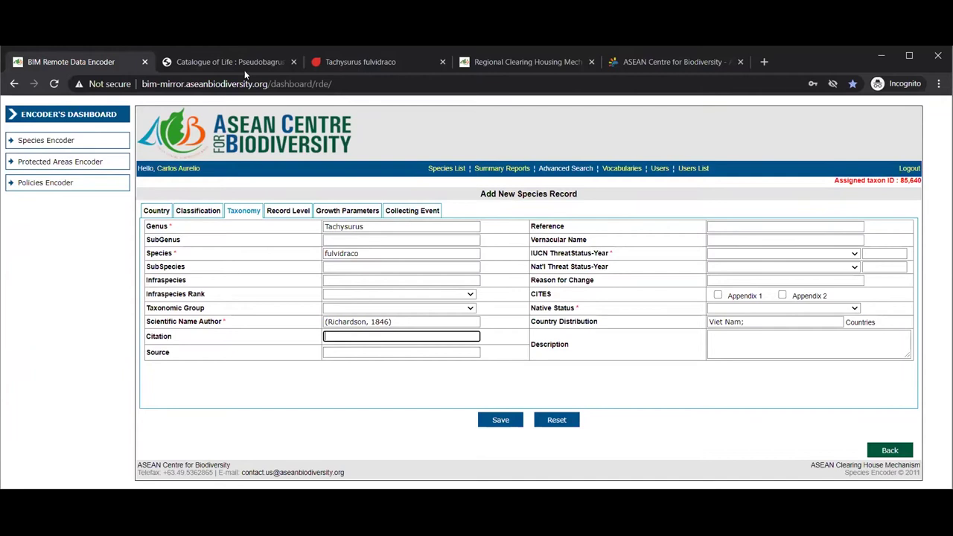
click(351, 66)
mouse_move(316, 288)
mouse_down()
mouse_move(153, 287)
mouse_move(11, 260)
mouse_move(313, 287)
mouse_up()
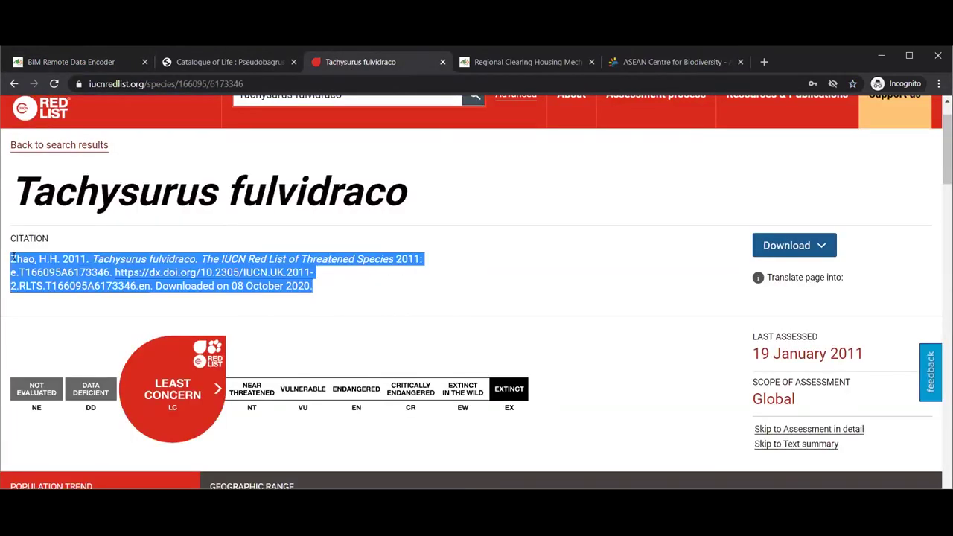
key(alt+Tab)
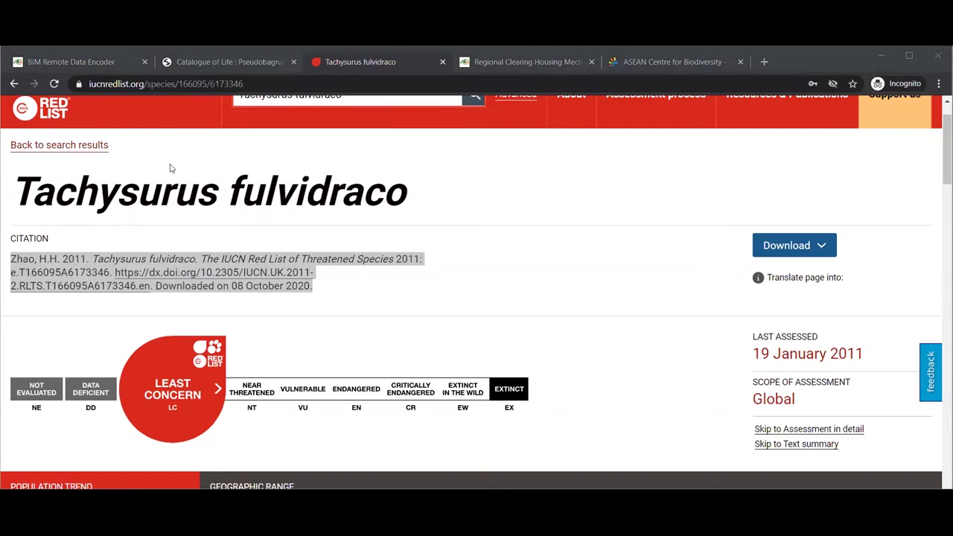
key(alt+Tab)
key(ctrl+shift+Tab)
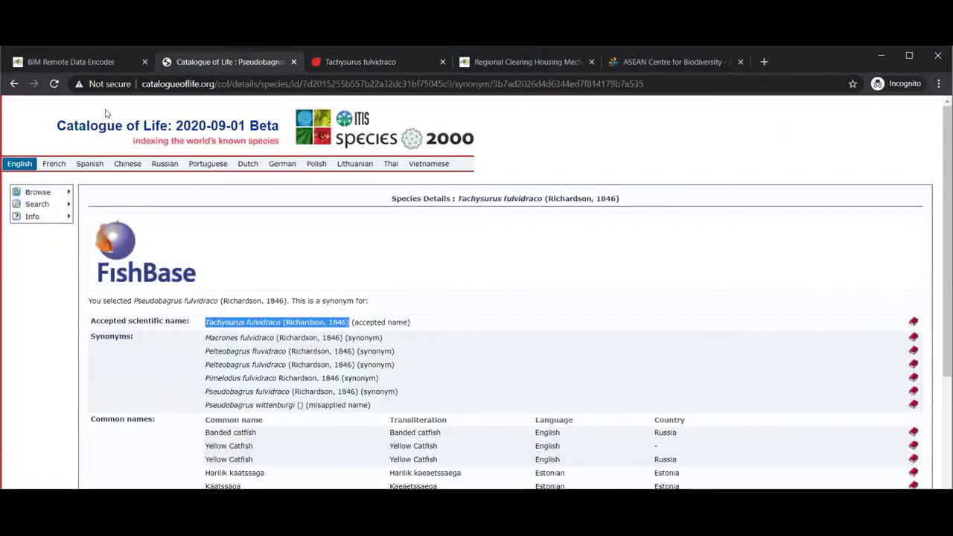
click(105, 67)
click(392, 333)
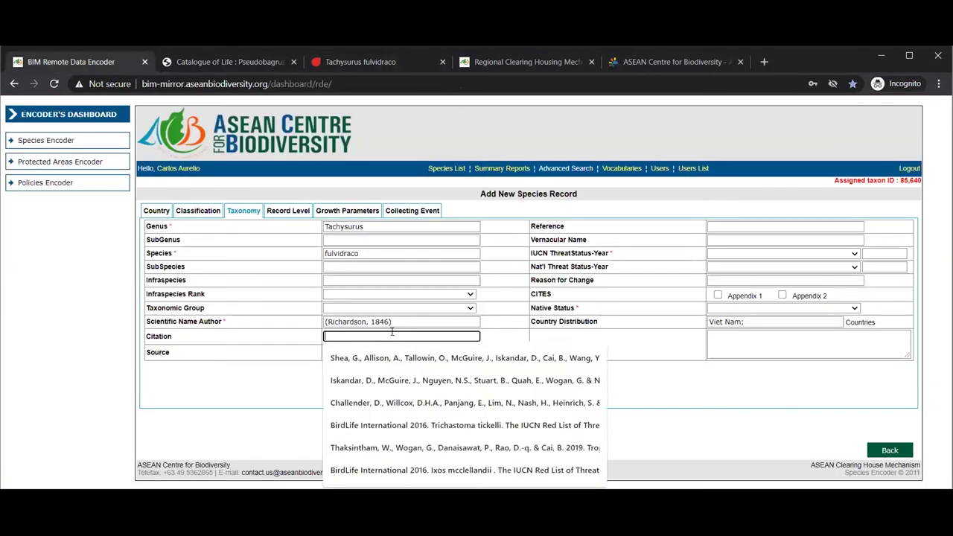
key(ctrl+v)
key(Tab)
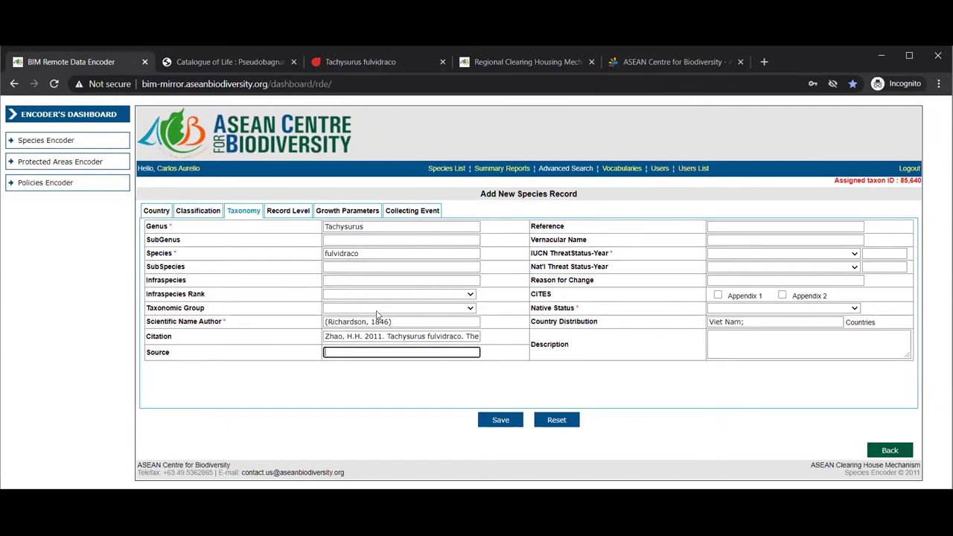
Check the species' environment in the Catalogue of Life and set the record's taxonomic group to Freshwater Fishes
click(224, 66)
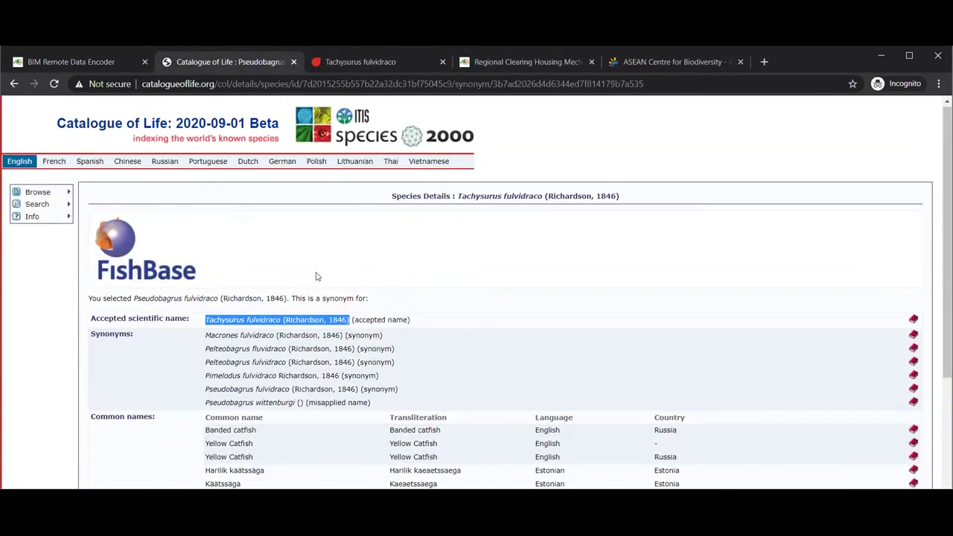
scroll(268, 359, down, 3)
scroll(272, 361, down, 3)
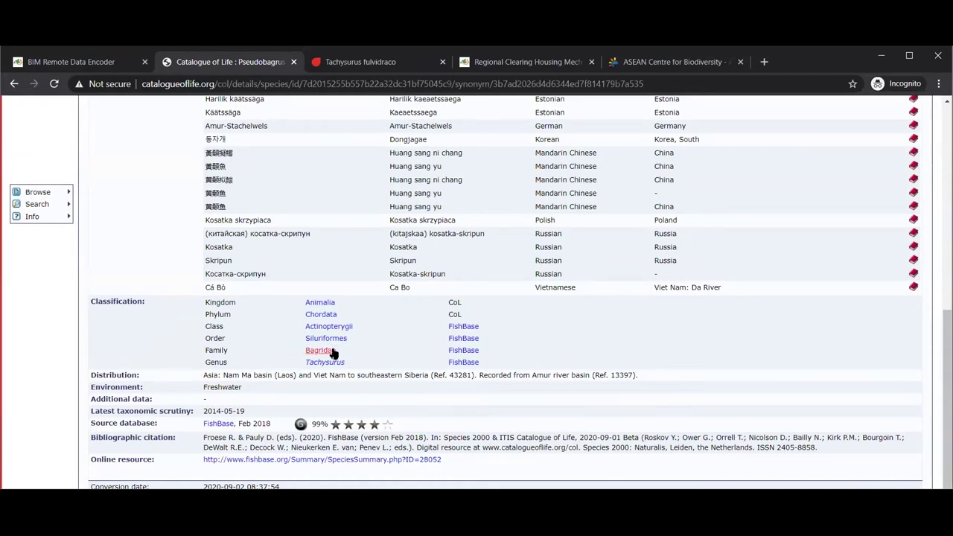
click(76, 62)
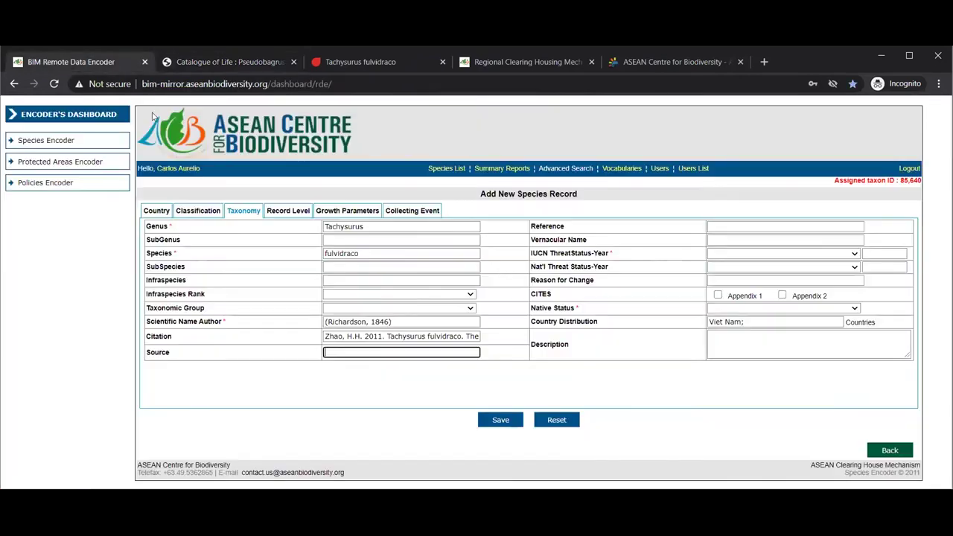
click(464, 308)
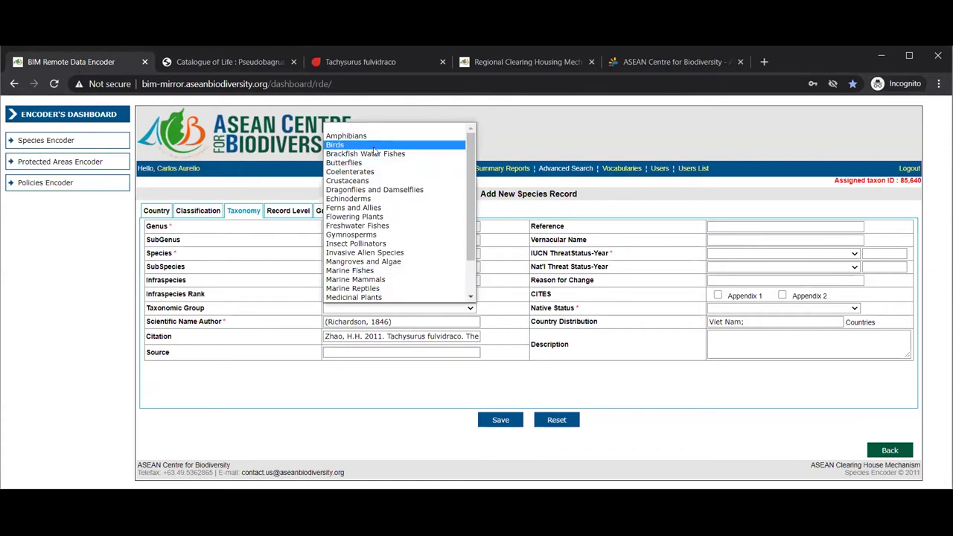
click(361, 226)
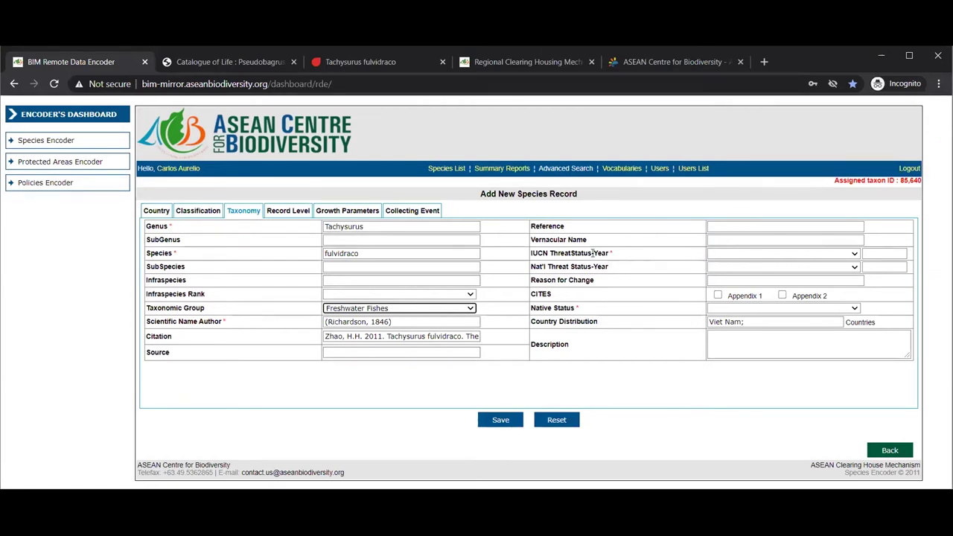
Check the Red List category and assessment date, then set the record's IUCN threat status to Least Concern with year 2011
click(307, 62)
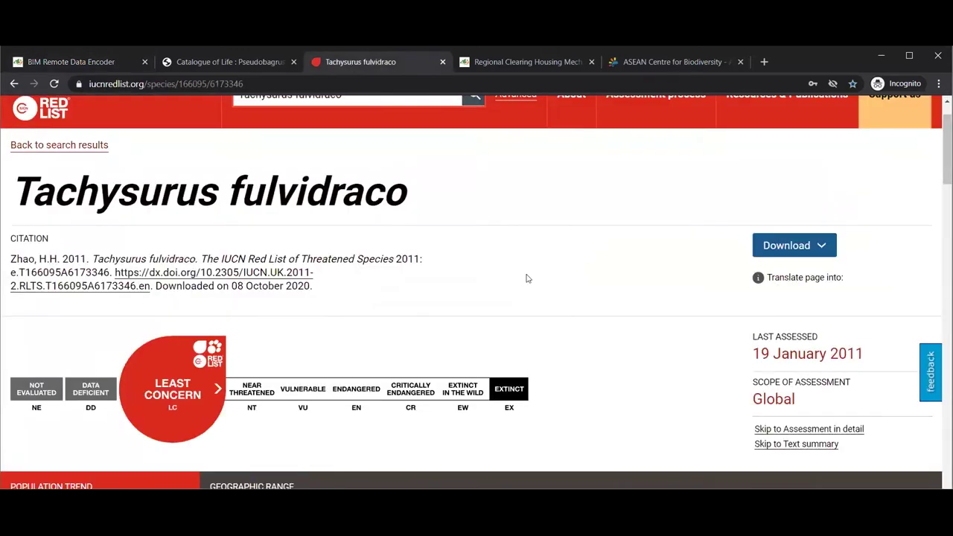
scroll(274, 299, up, 1)
scroll(274, 300, down, 3)
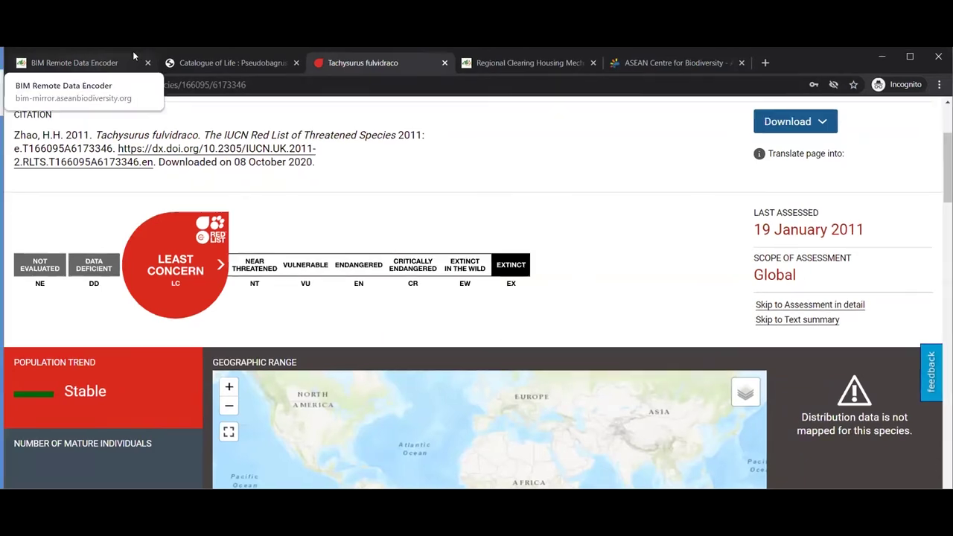
click(131, 60)
click(849, 255)
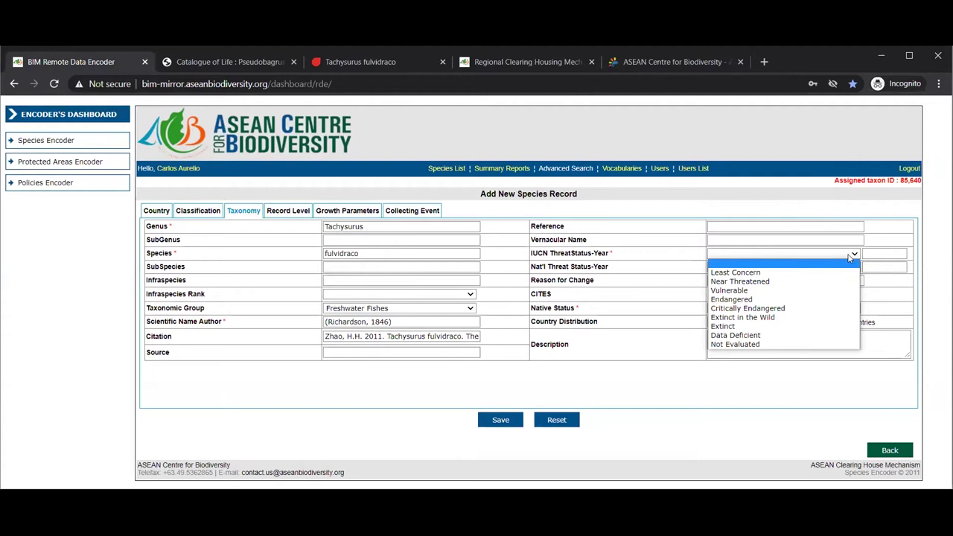
click(794, 273)
click(885, 251)
text(2011)
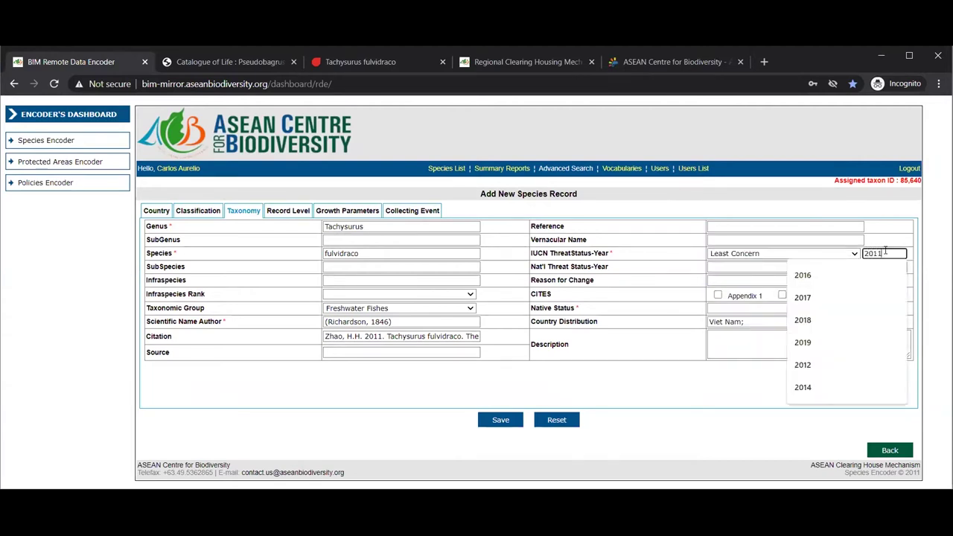
key(Tab)
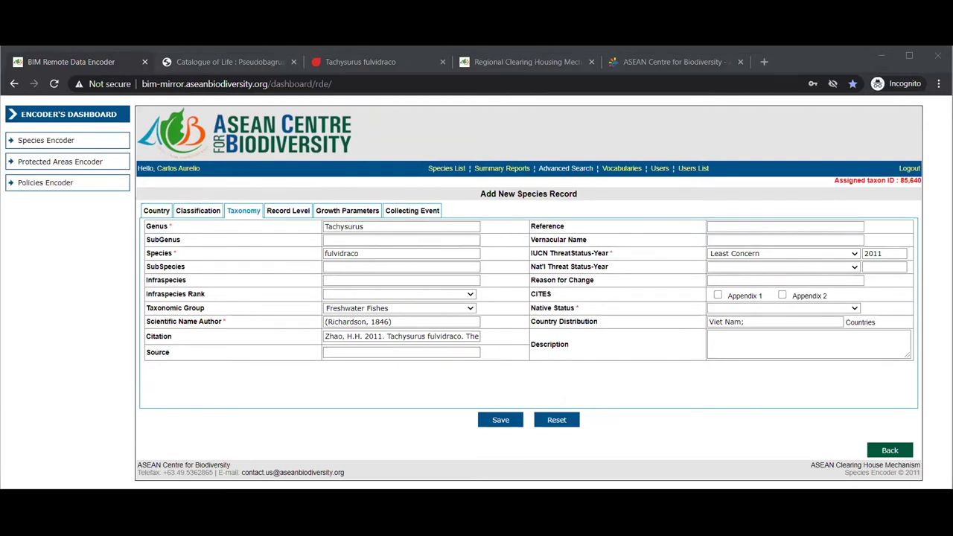
Set the record's national threat status to Not Evaluated with the year 2000
click(374, 266)
click(782, 267)
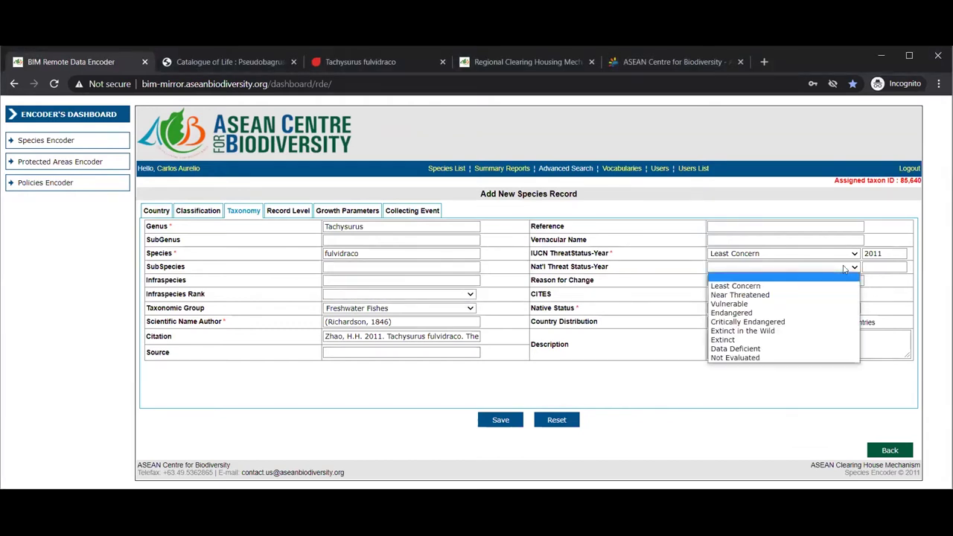
click(769, 360)
click(886, 266)
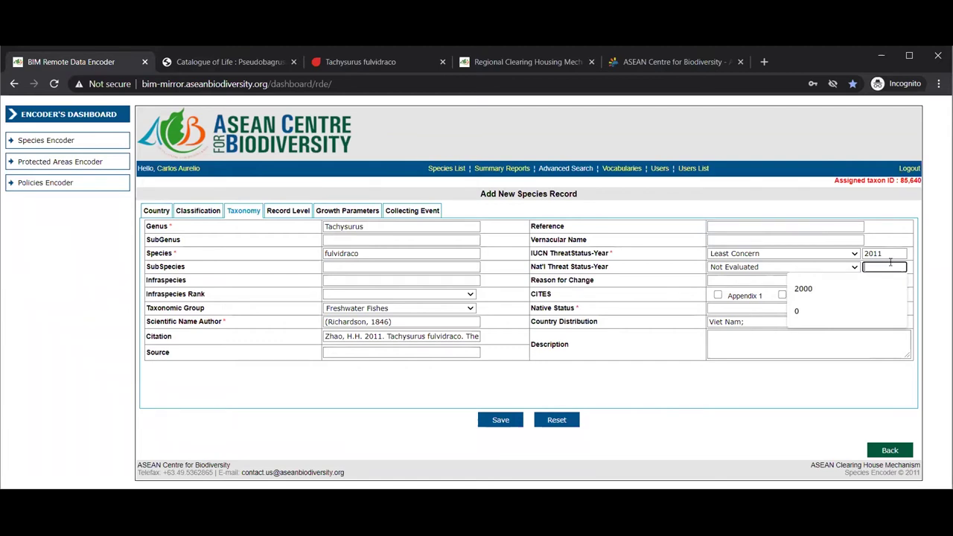
click(872, 283)
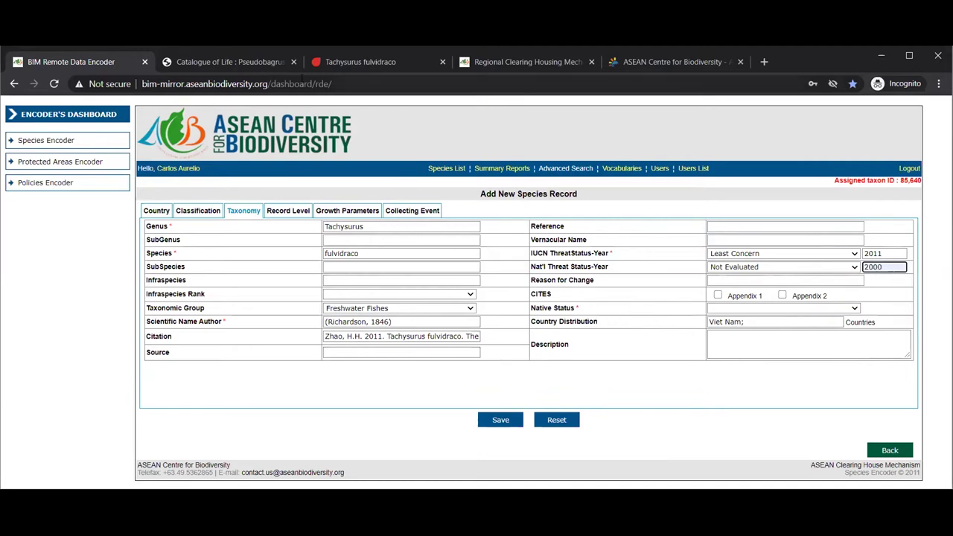
Check the species' native countries in the Red List geographic range and set the record's Native Status to Native
click(355, 58)
scroll(467, 174, down, 8)
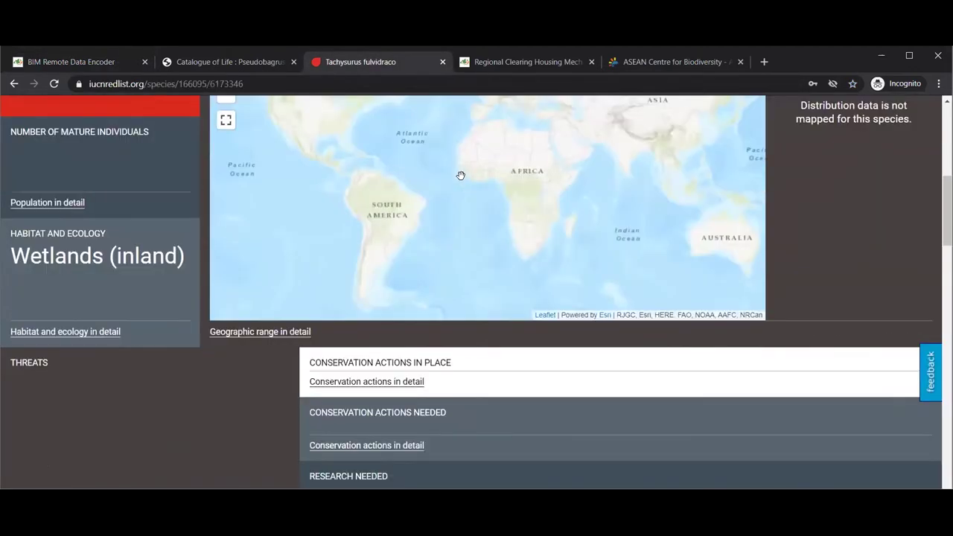
scroll(466, 170, down, 2)
scroll(407, 234, up, 10)
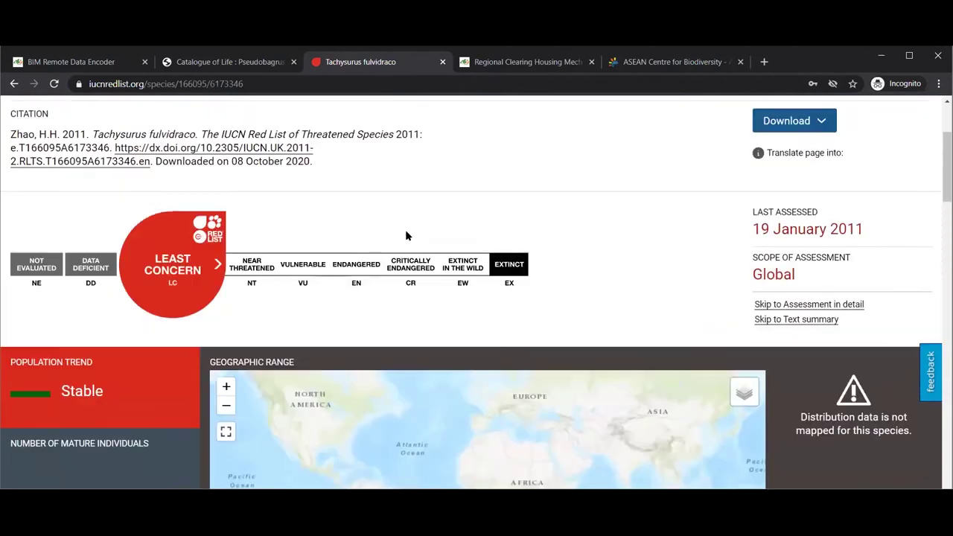
scroll(406, 236, up, 1)
scroll(407, 236, down, 10)
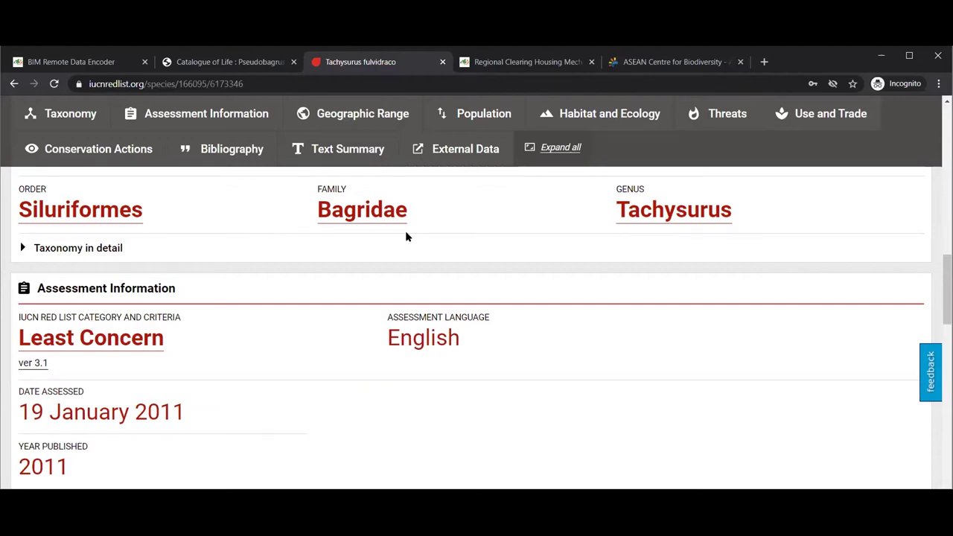
scroll(406, 237, down, 3)
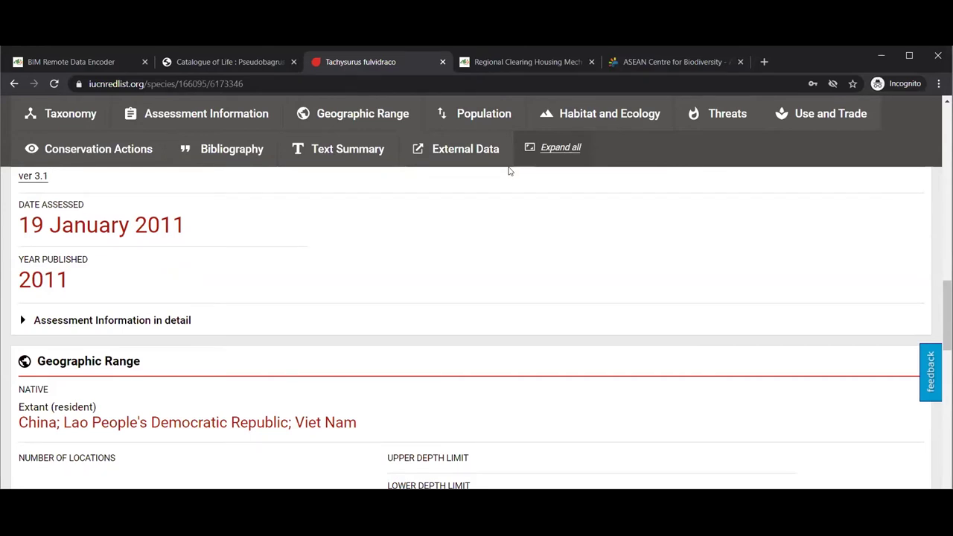
scroll(342, 264, down, 1)
scroll(342, 264, down, 1)
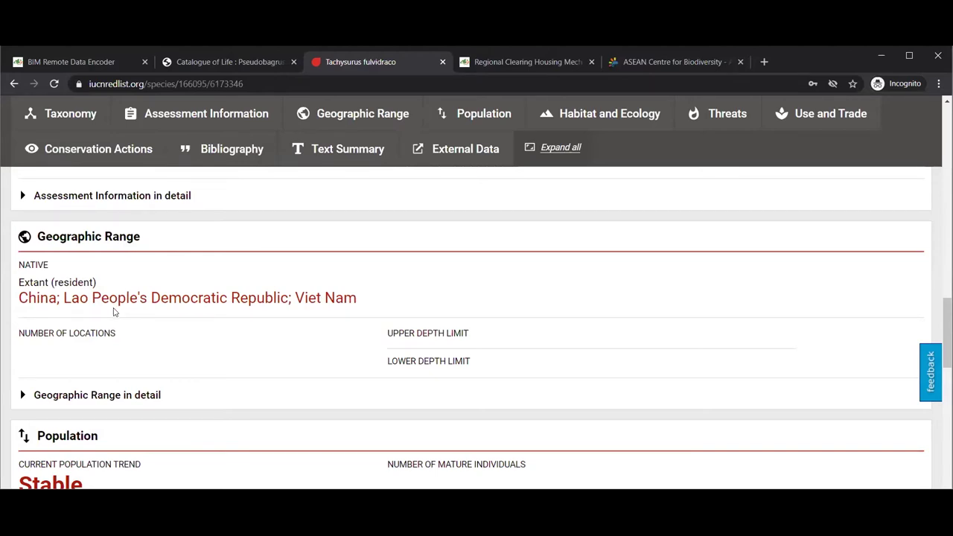
drag(372, 300, 65, 313)
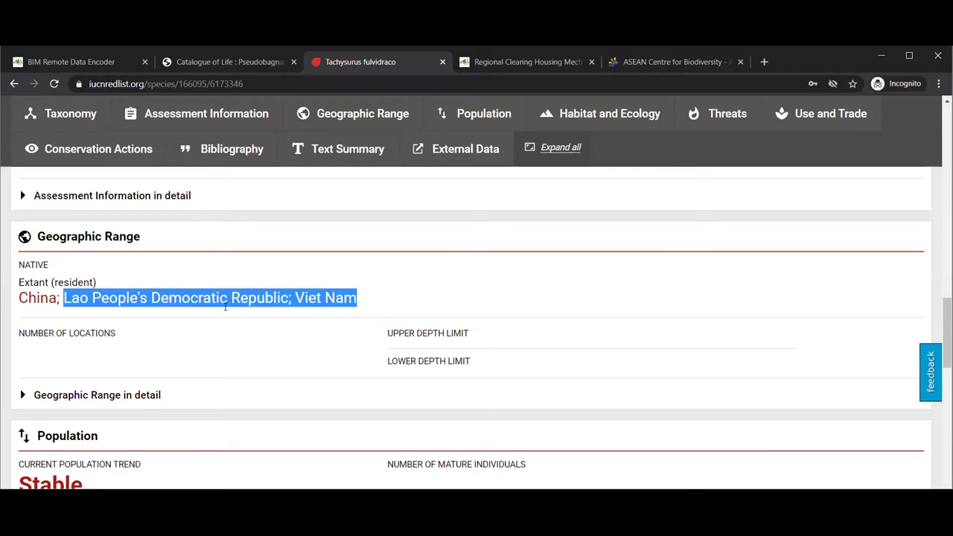
click(98, 61)
click(845, 309)
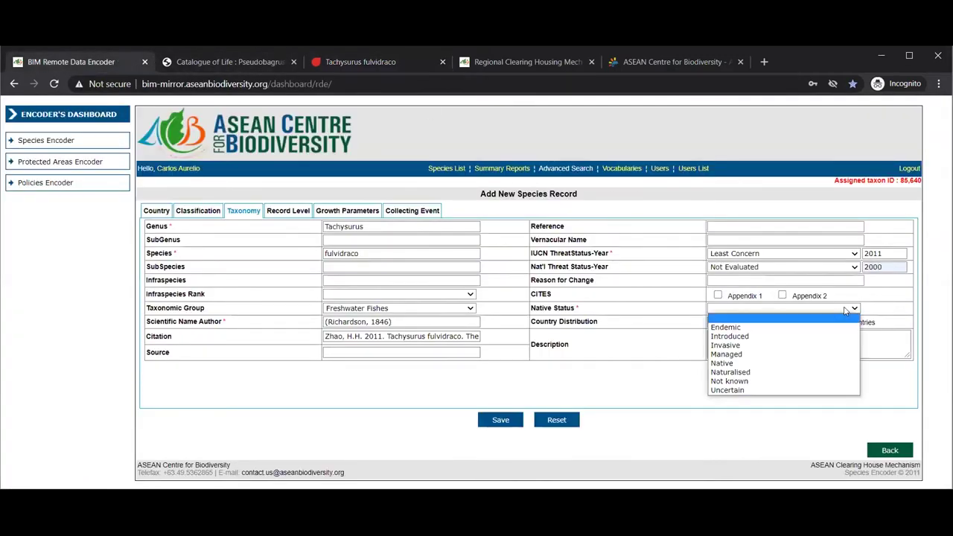
click(733, 362)
Expand the Red List geographic range and assessment information details and copy the Justification text into the other open window
click(740, 352)
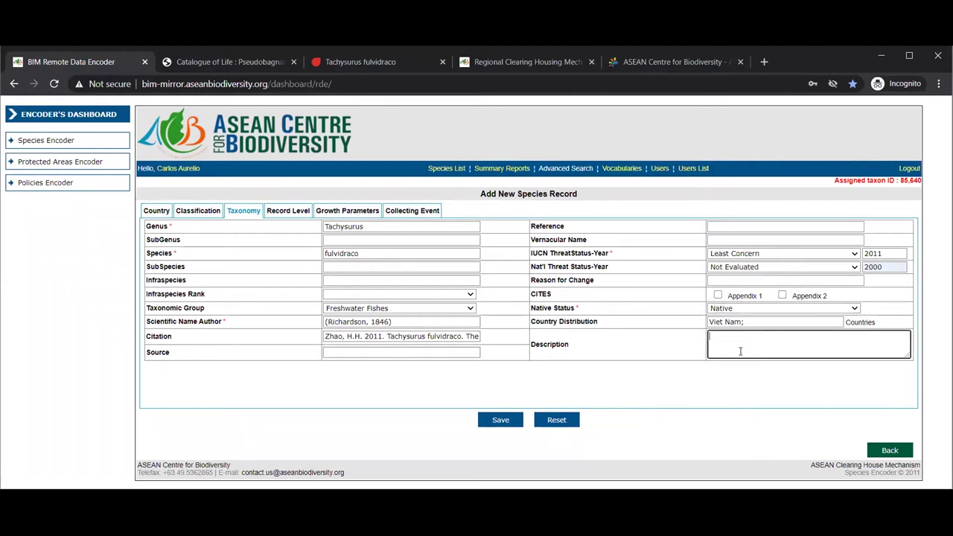
click(378, 63)
scroll(338, 345, down, 3)
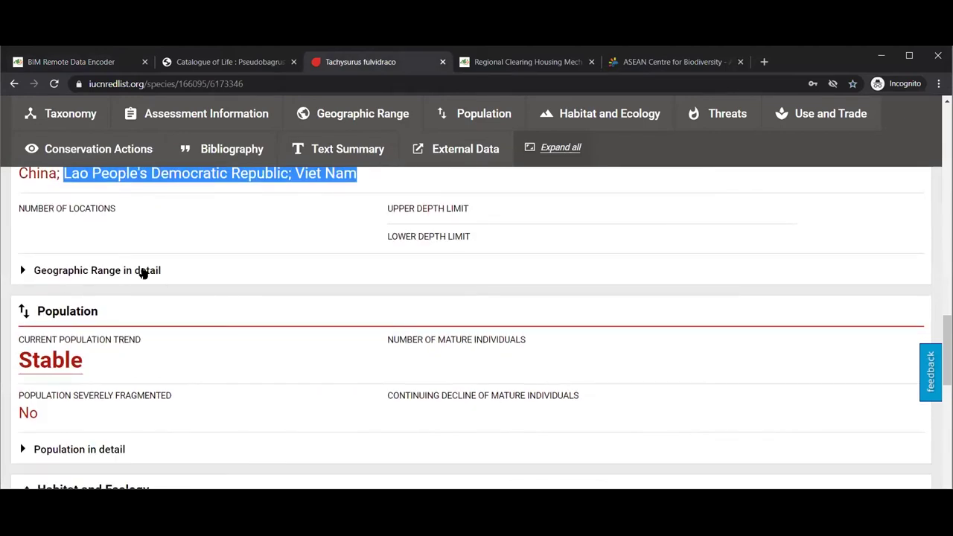
click(144, 271)
scroll(135, 276, up, 4)
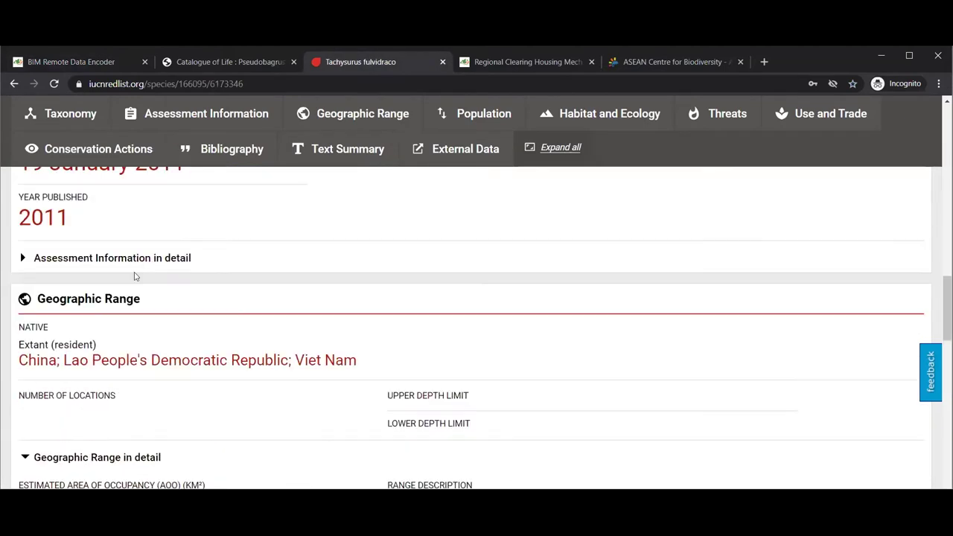
click(185, 257)
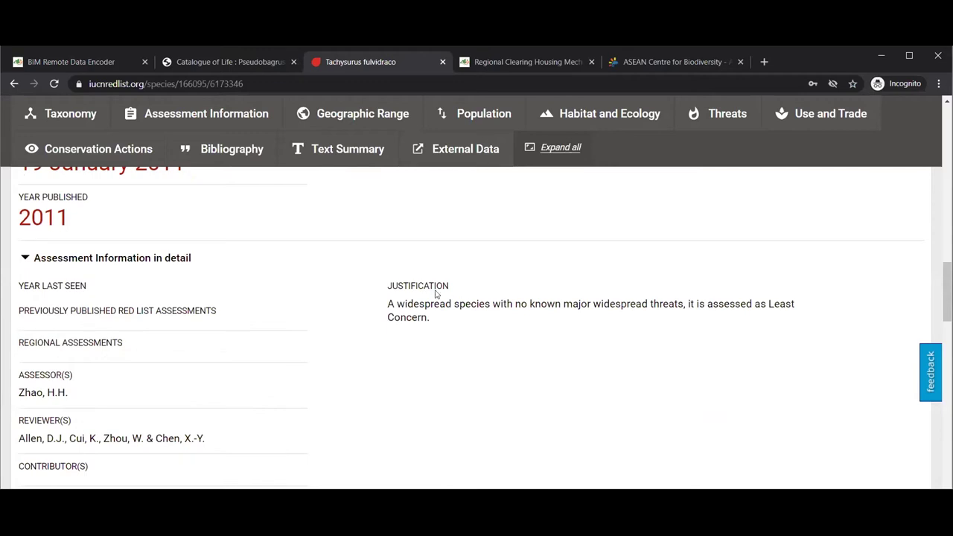
drag(385, 285, 687, 463)
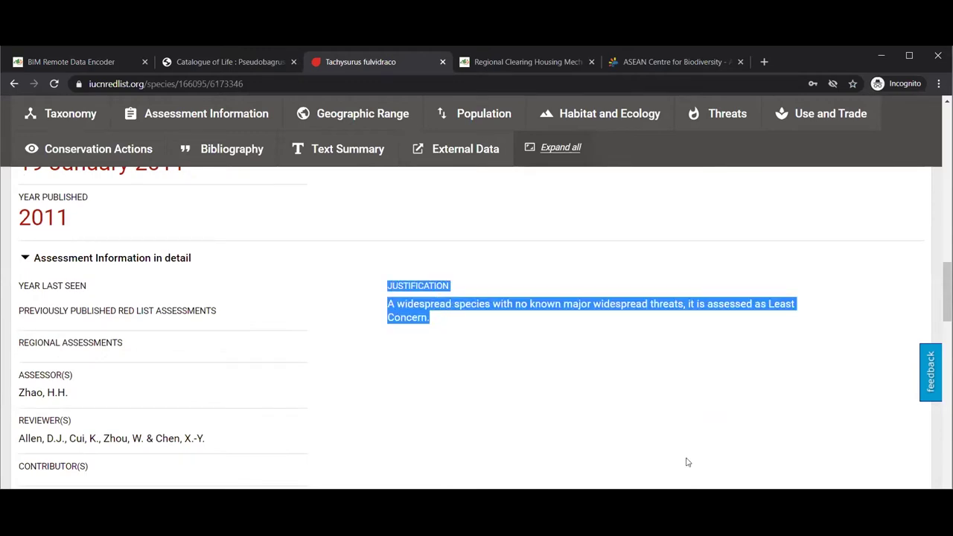
key(alt+Tab)
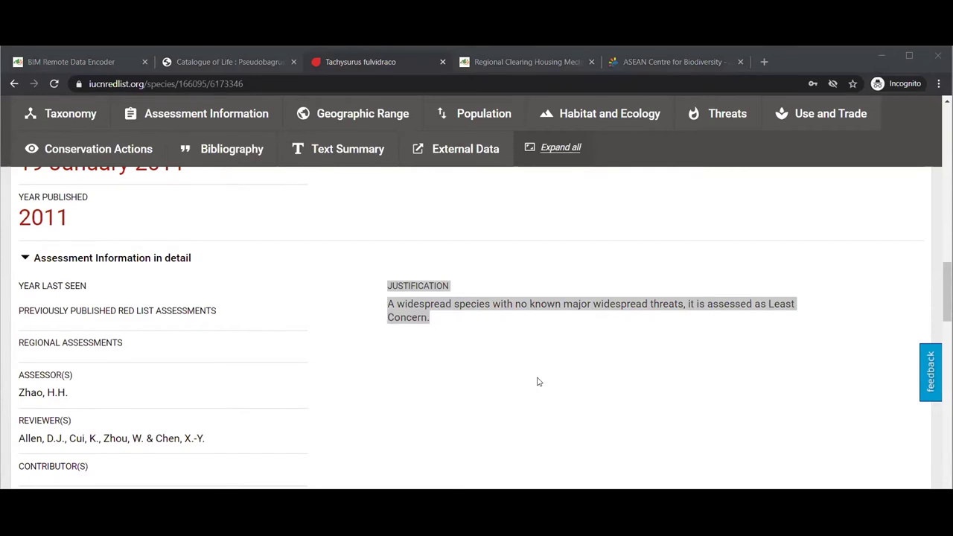
Copy the Range Description heading and text from the geographic range details into the other open window
click(470, 405)
scroll(471, 396, down, 3)
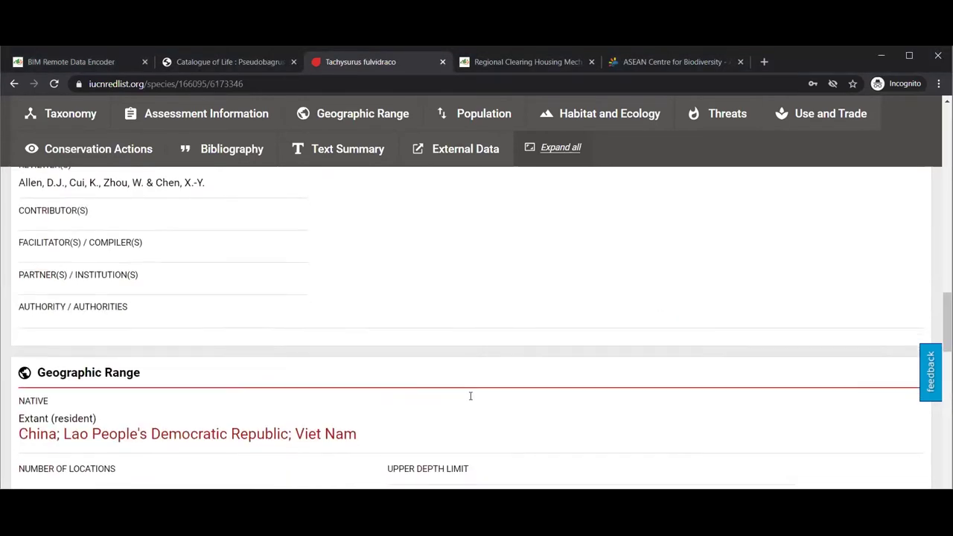
scroll(470, 396, down, 2)
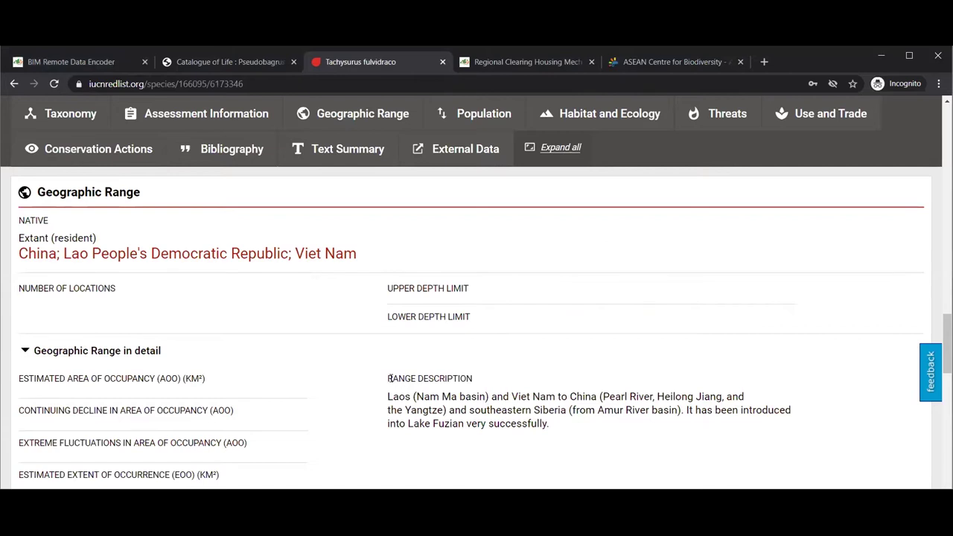
drag(389, 378, 611, 460)
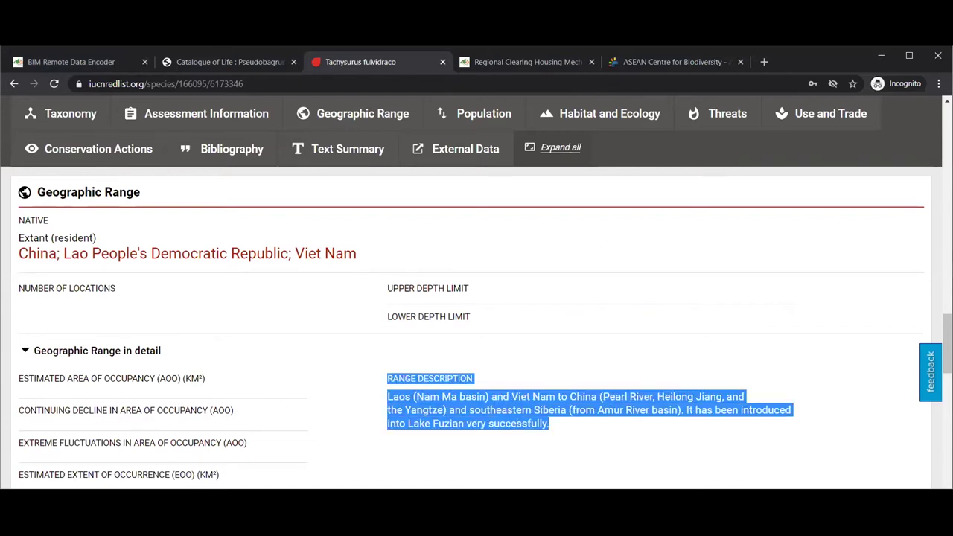
key(alt+Tab)
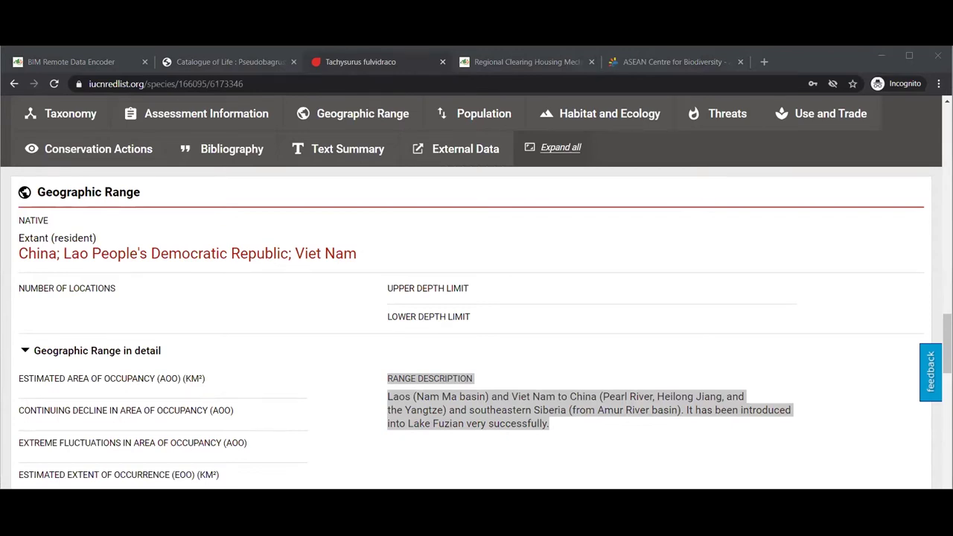
Expand the Population details and copy the Description heading and text into the other open window
scroll(469, 245, down, 3)
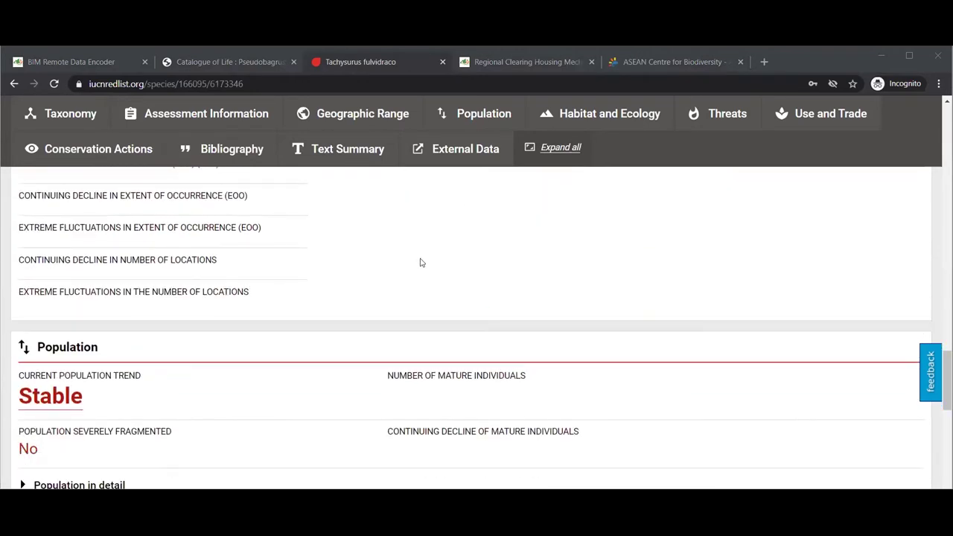
scroll(273, 303, down, 2)
click(106, 299)
scroll(369, 261, down, 2)
scroll(385, 240, up, 1)
drag(388, 264, 415, 265)
drag(635, 330, 630, 353)
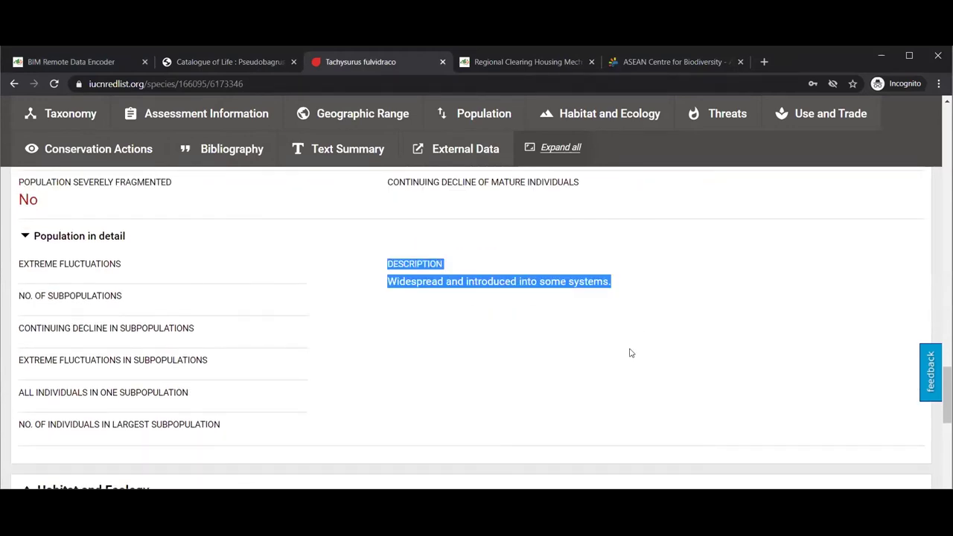
key(alt+Tab)
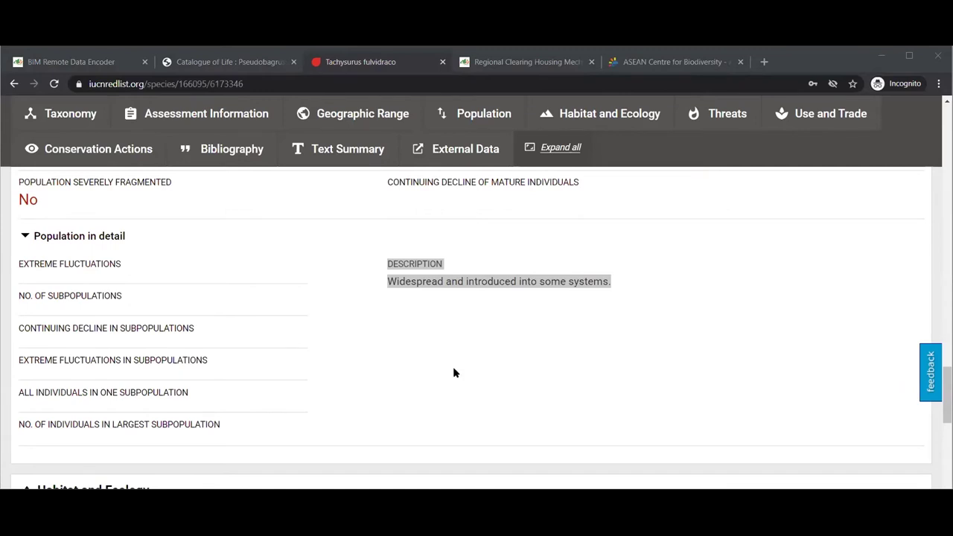
Expand the Habitat and Ecology details and copy their heading and text into the other open window
scroll(313, 350, down, 4)
click(159, 379)
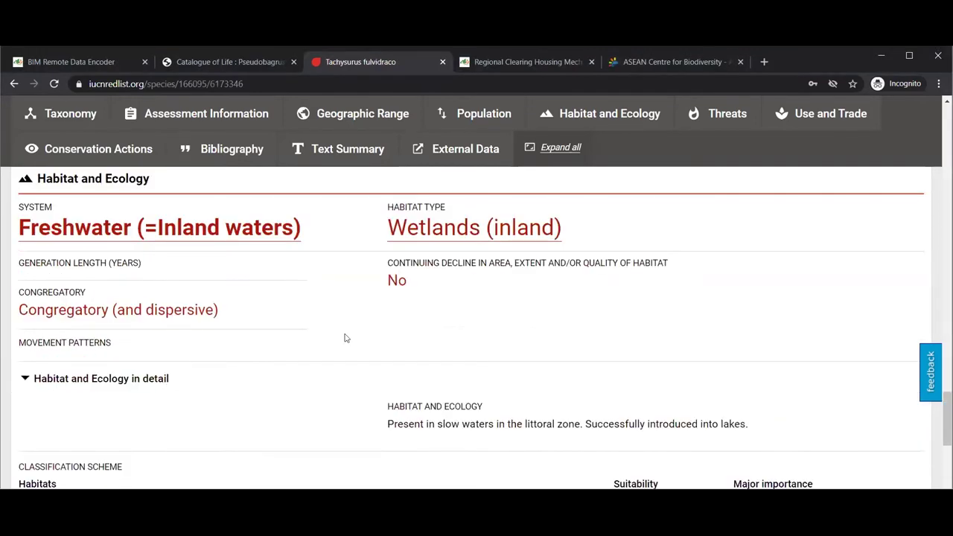
scroll(345, 336, down, 1)
drag(385, 350, 722, 385)
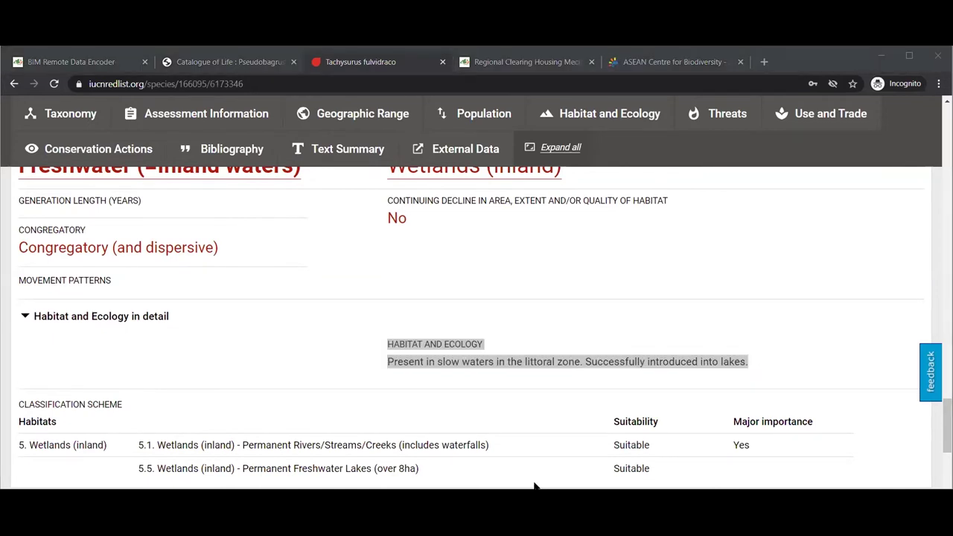
Expand the Threats details and copy the Threats heading and text into the other open window
scroll(311, 328, down, 3)
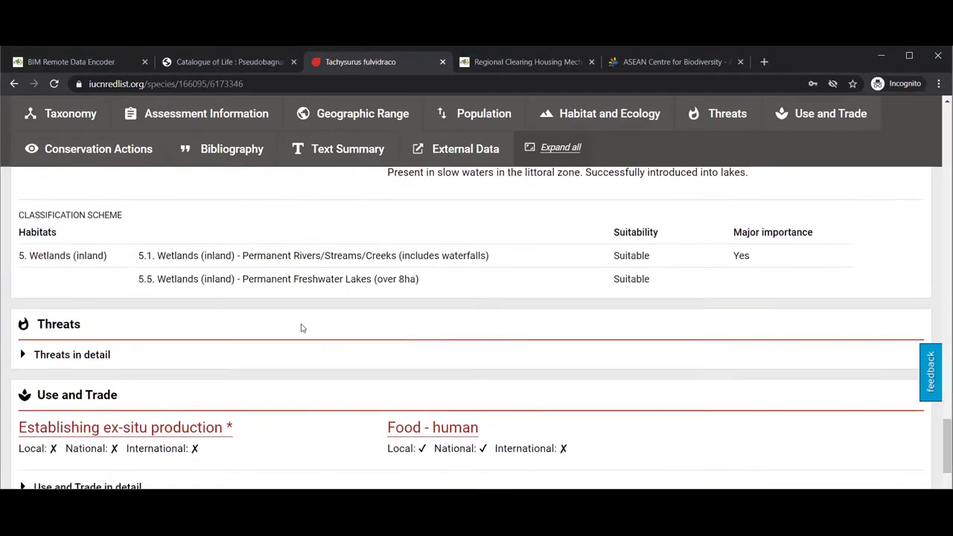
click(61, 295)
scroll(375, 266, down, 2)
mouse_move(386, 195)
mouse_down()
mouse_move(583, 241)
mouse_move(564, 226)
mouse_up()
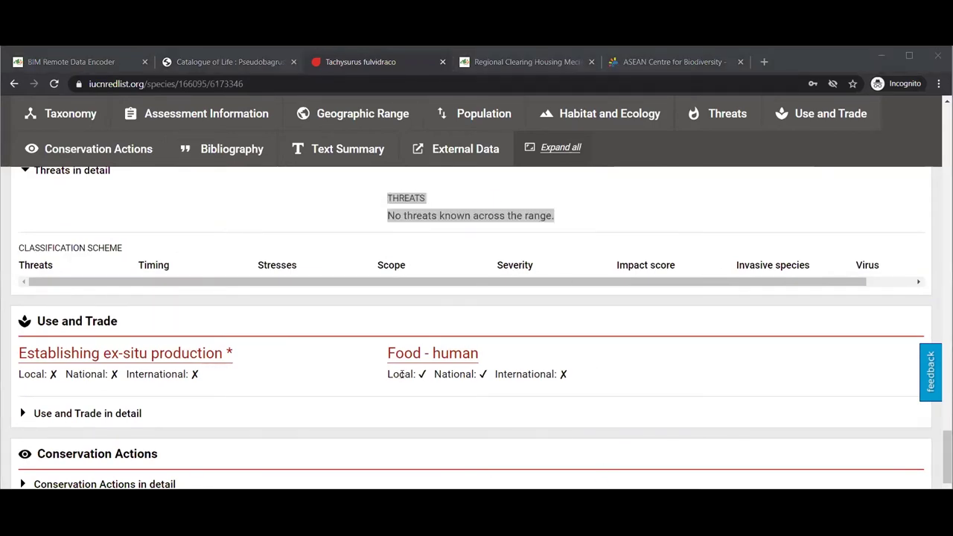
Expand the Use and Trade details and copy their heading and text into the other open window
scroll(186, 369, down, 1)
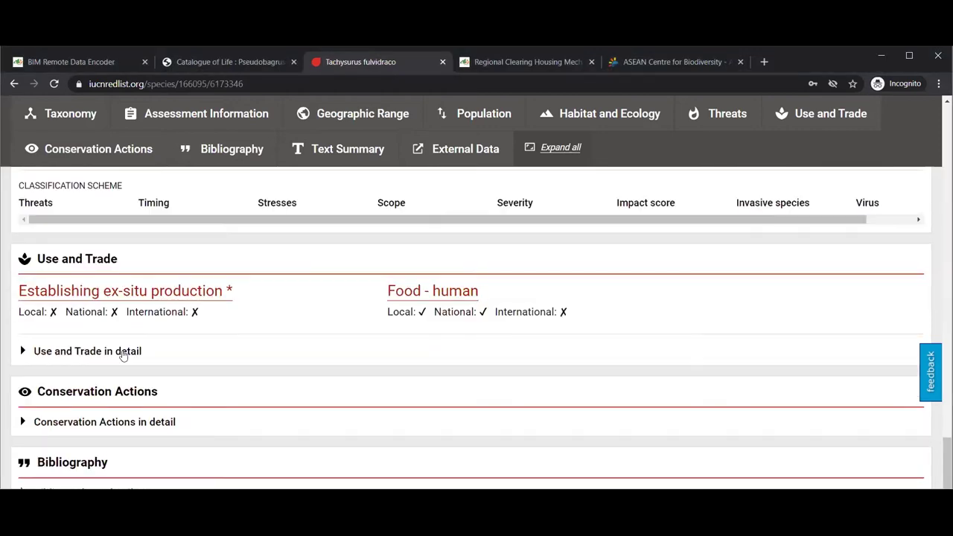
click(230, 345)
scroll(409, 313, down, 2)
drag(386, 254, 613, 276)
key(alt+Tab)
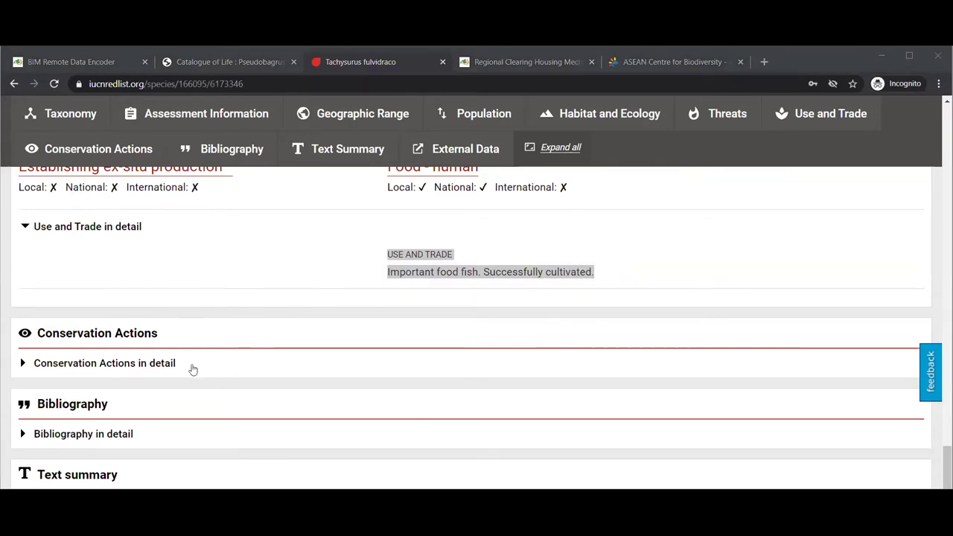
Expand the Conservation Actions details and copy their heading and text into the other open window
click(155, 374)
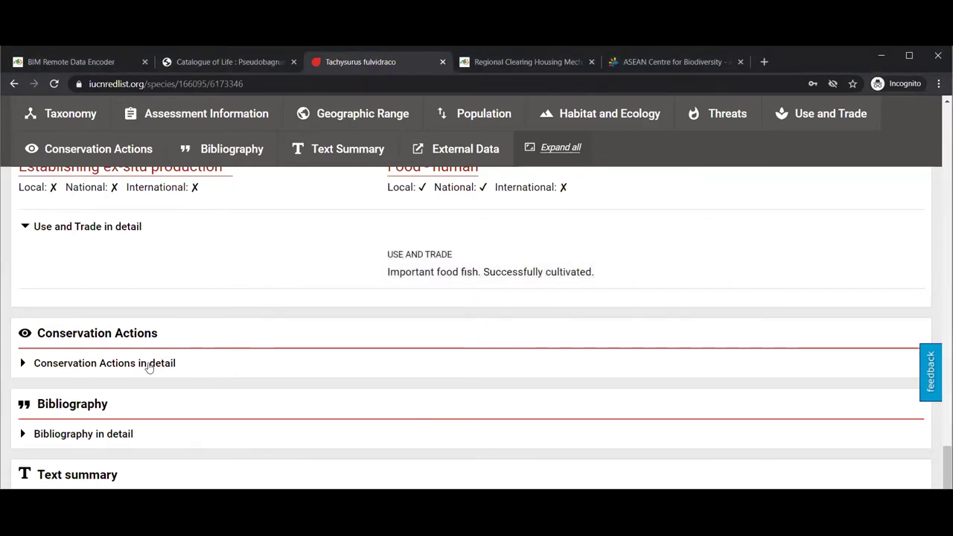
click(146, 365)
scroll(395, 299, down, 1)
drag(380, 266, 524, 291)
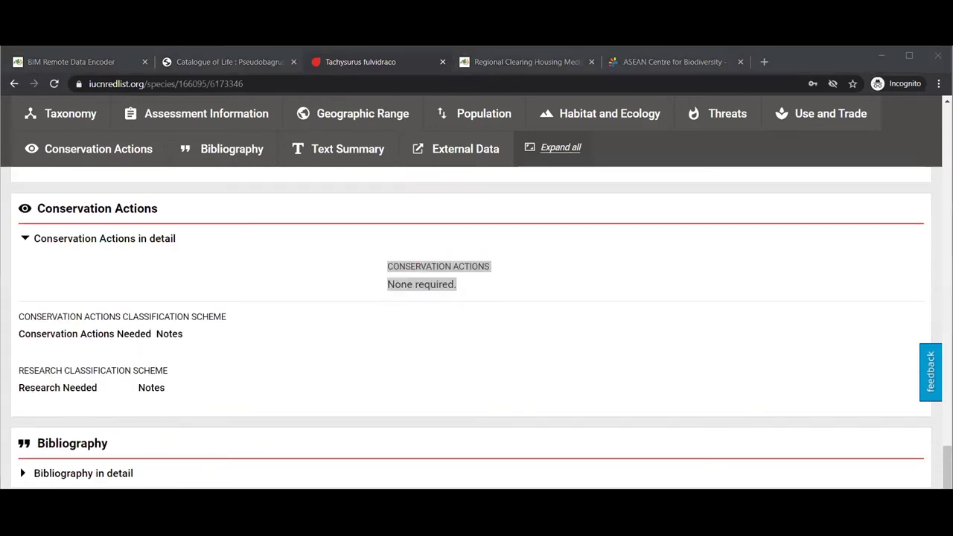
scroll(489, 192, down, 2)
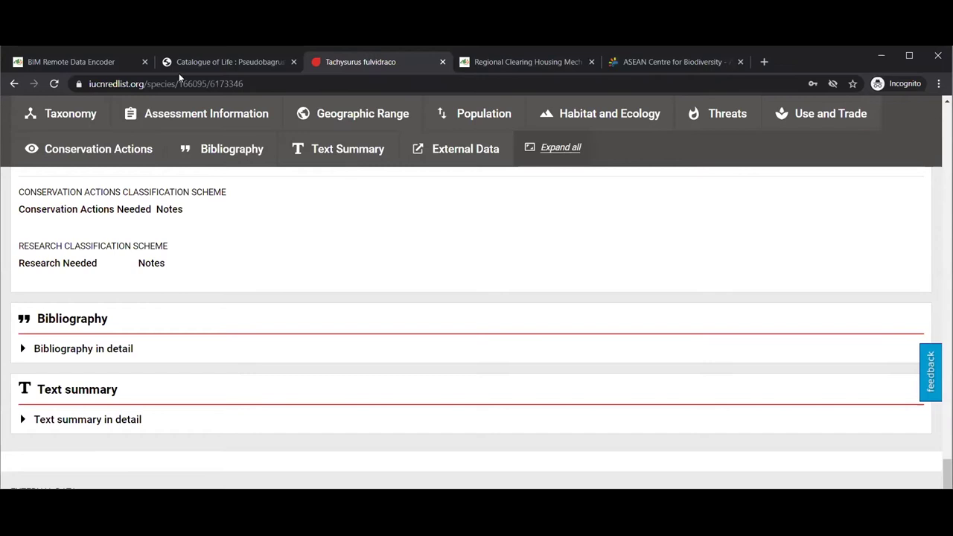
Paste the compiled IUCN text, from Justification through Conservation Actions, into the new species record's Description and check it
click(75, 62)
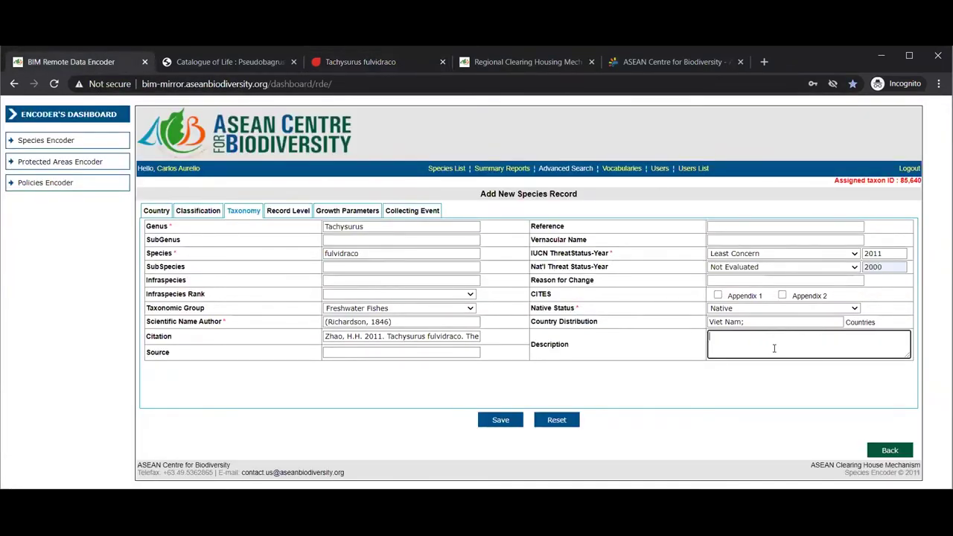
key(ctrl+v)
scroll(802, 351, up, 3)
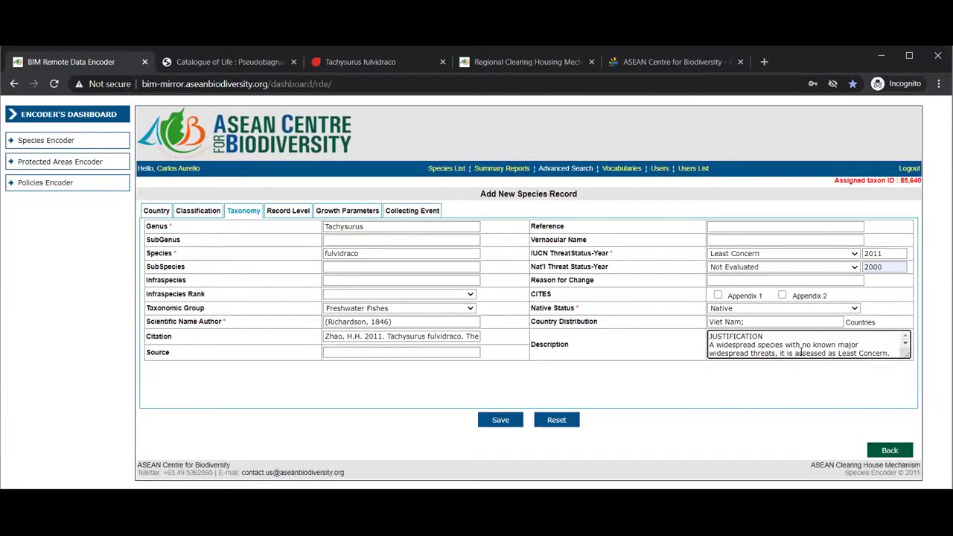
scroll(801, 352, down, 3)
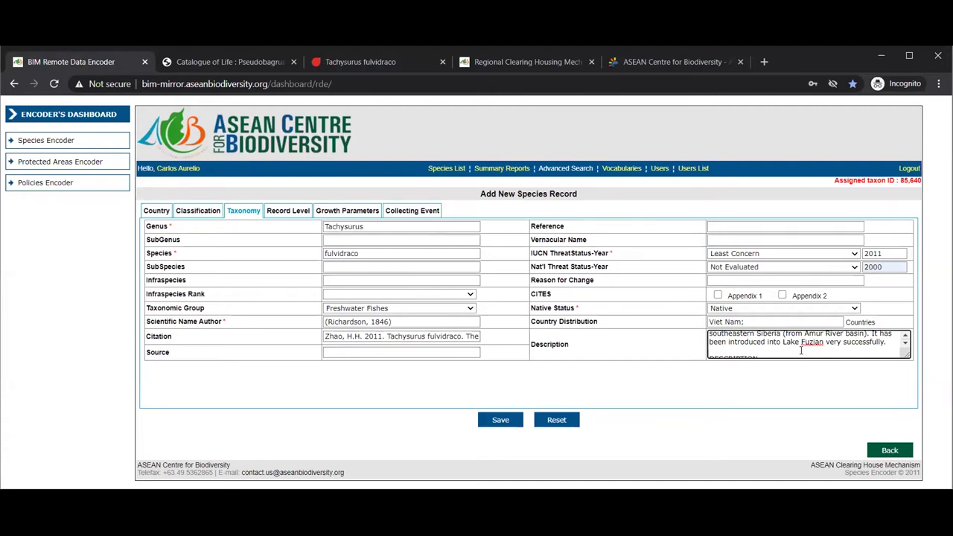
scroll(801, 352, down, 5)
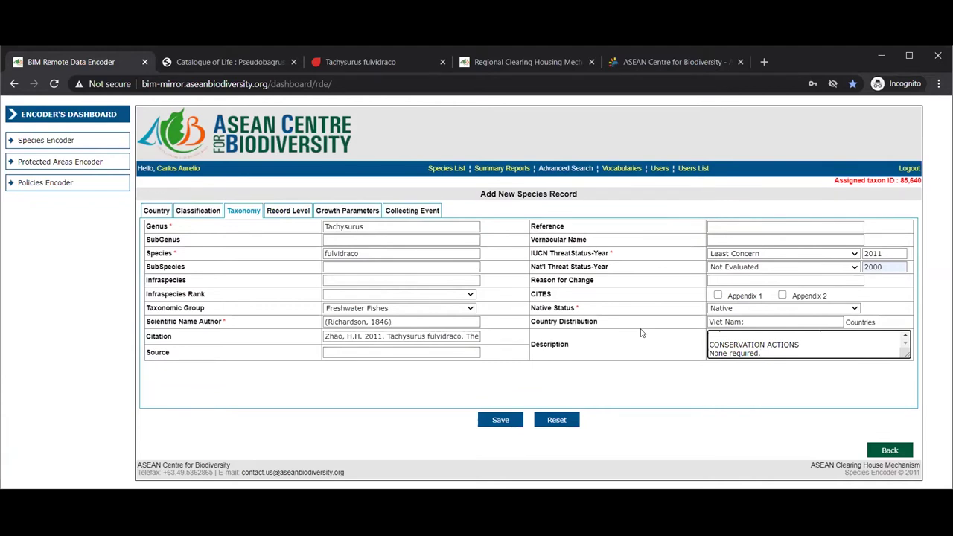
Set the Institution Code to ACBBISS-VN in the record-level details
click(294, 214)
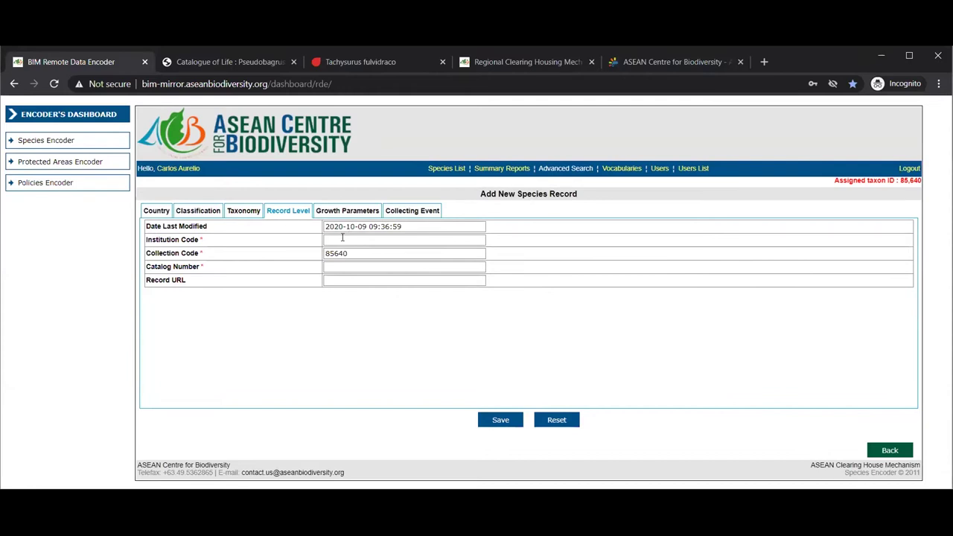
click(341, 238)
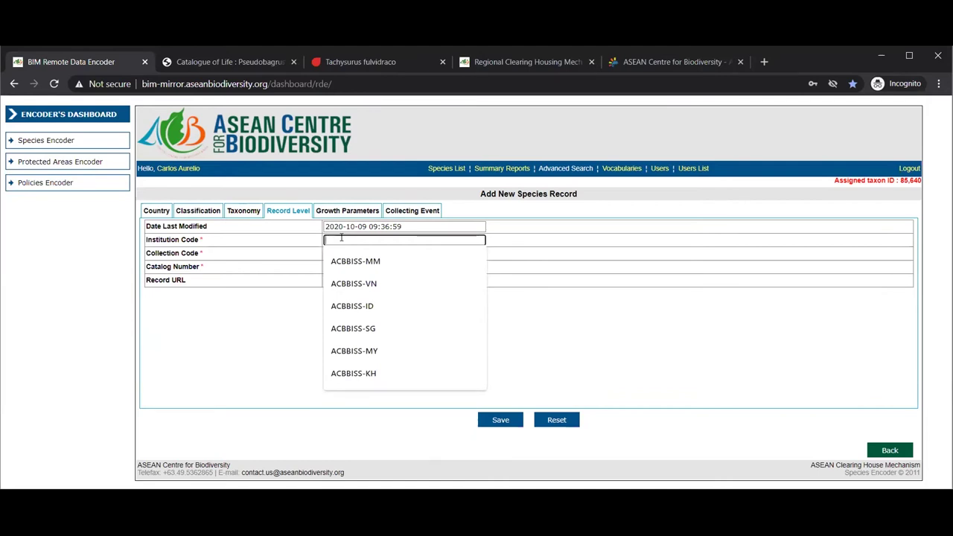
click(365, 285)
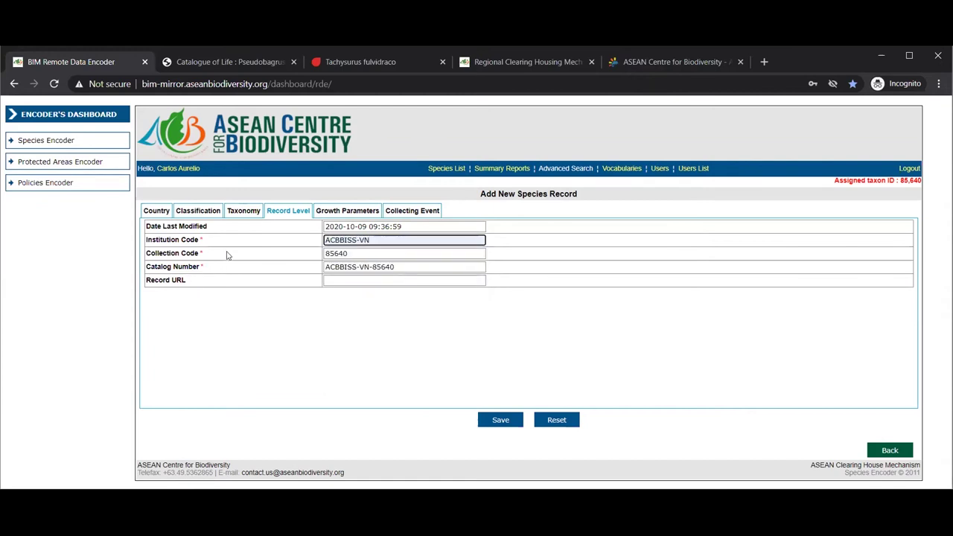
Copy the web address of the species' Catalogue of Life page into the Record URL field
click(218, 58)
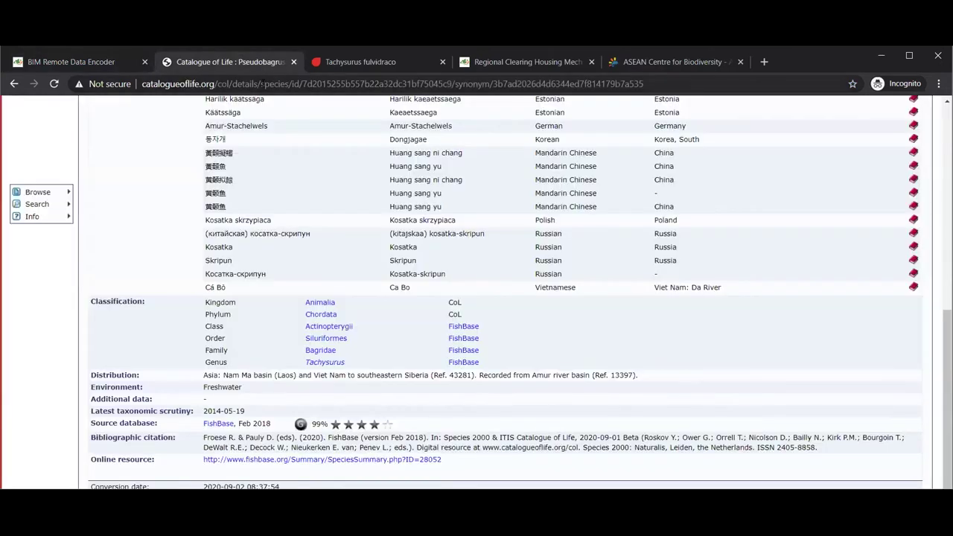
drag(664, 83, 142, 83)
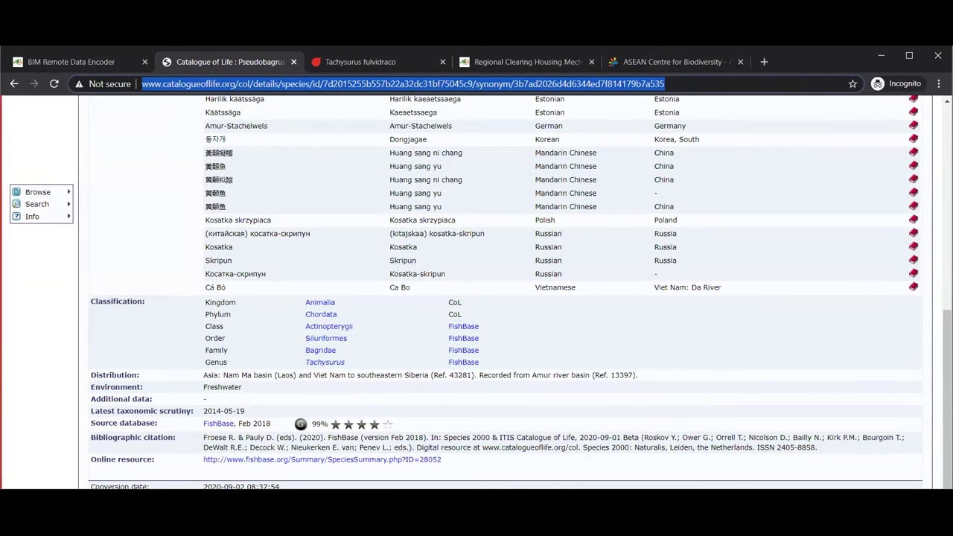
key(alt+Tab)
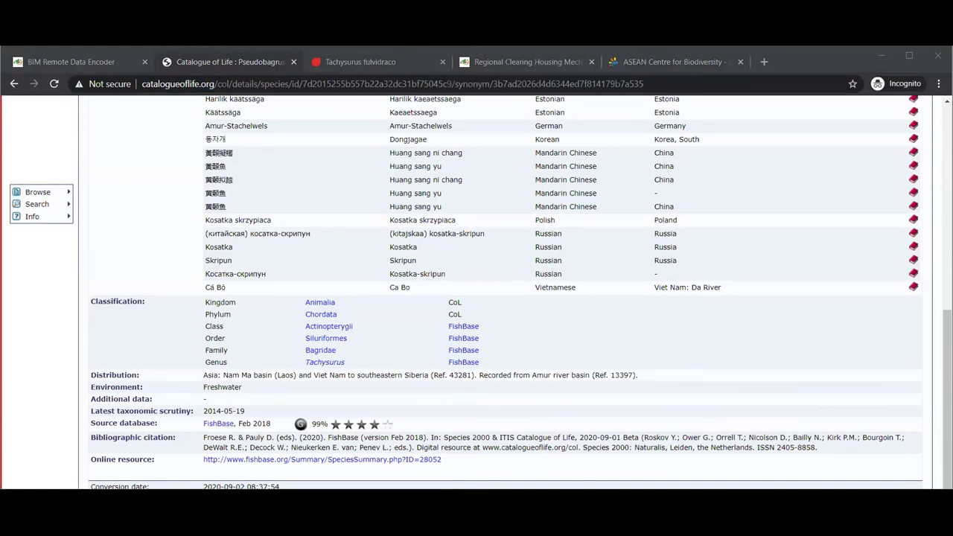
click(84, 62)
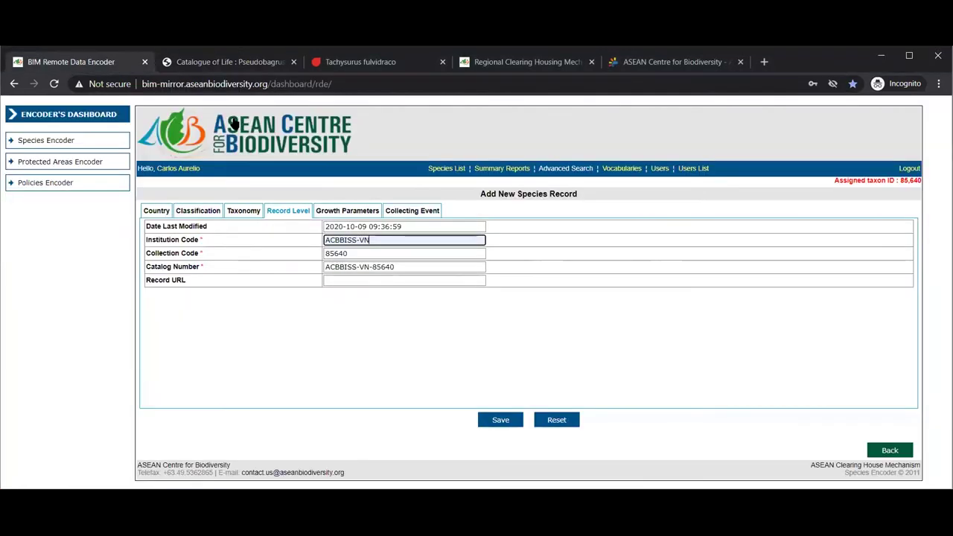
click(352, 282)
key(ctrl+v)
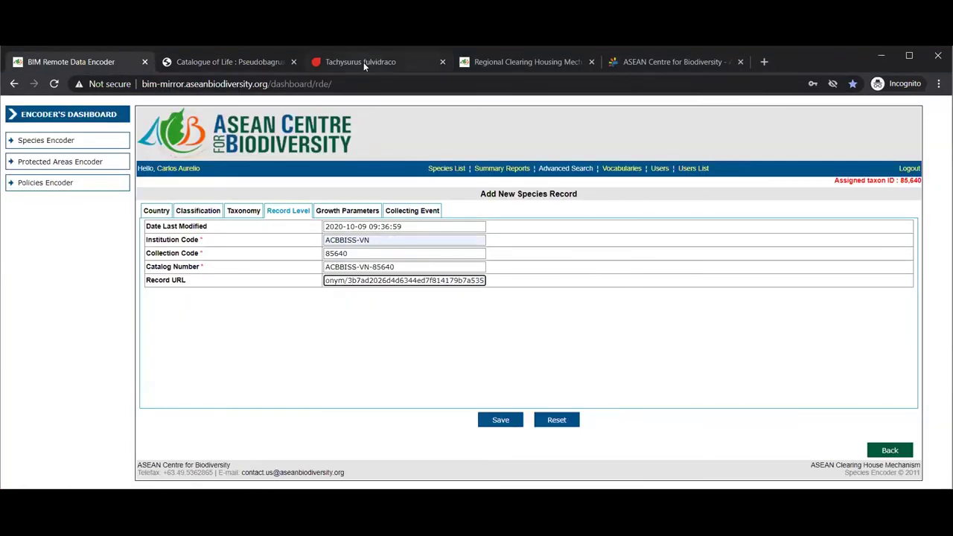
click(312, 66)
click(241, 84)
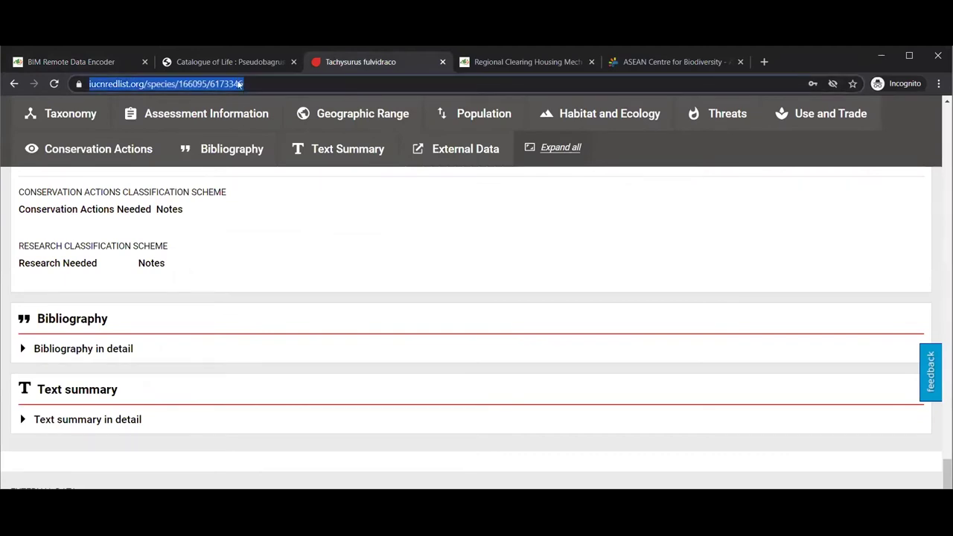
click(230, 64)
click(99, 62)
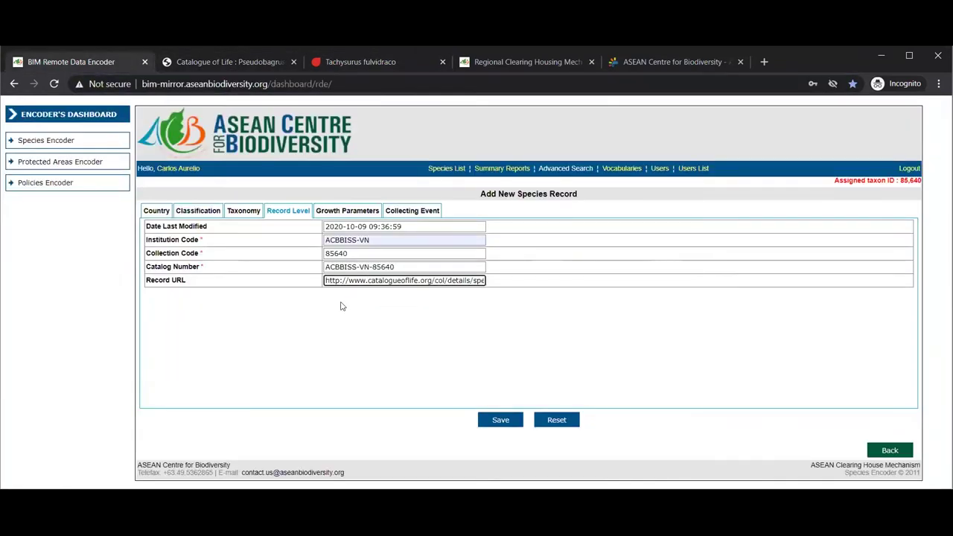
key(ctrl+a)
text(https://www.iucnredlist.org/species/166095/6173346)
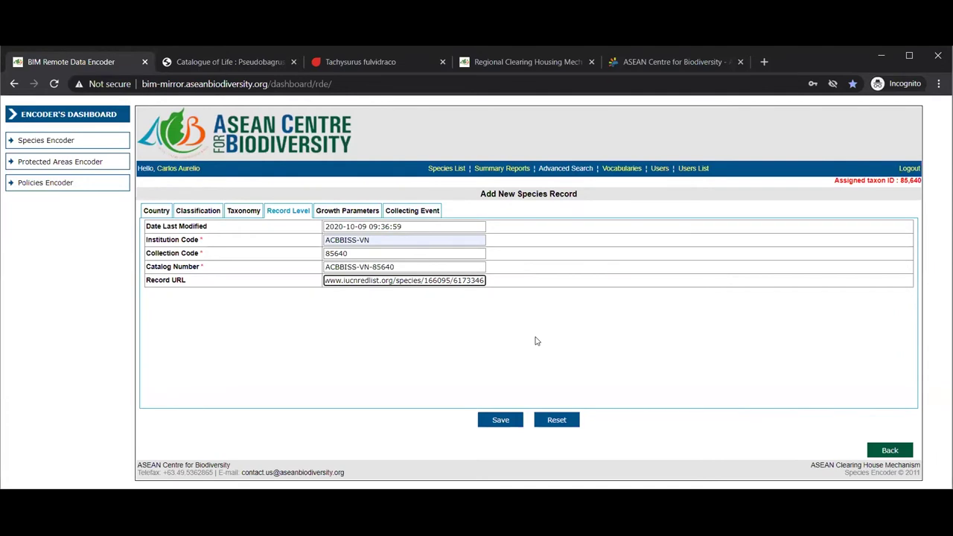
text(;)
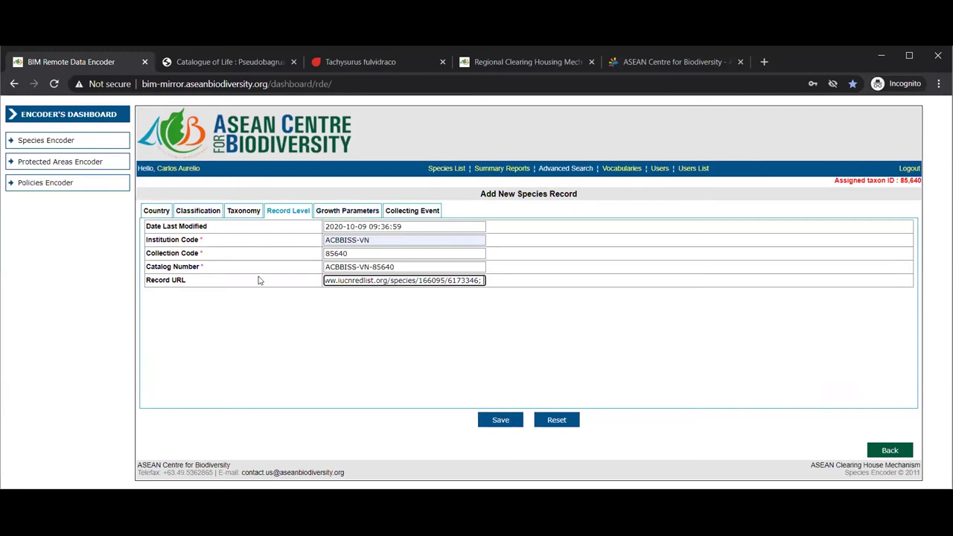
click(355, 213)
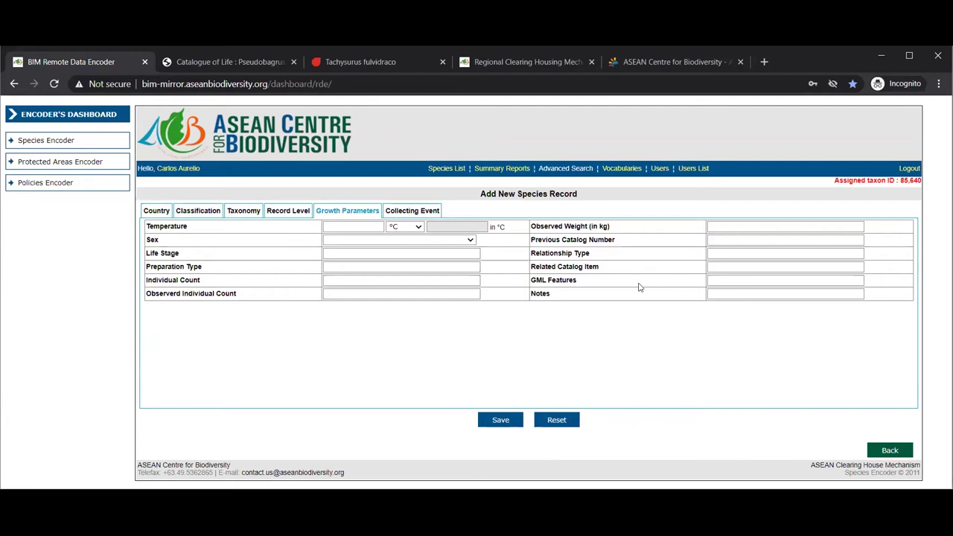
click(740, 294)
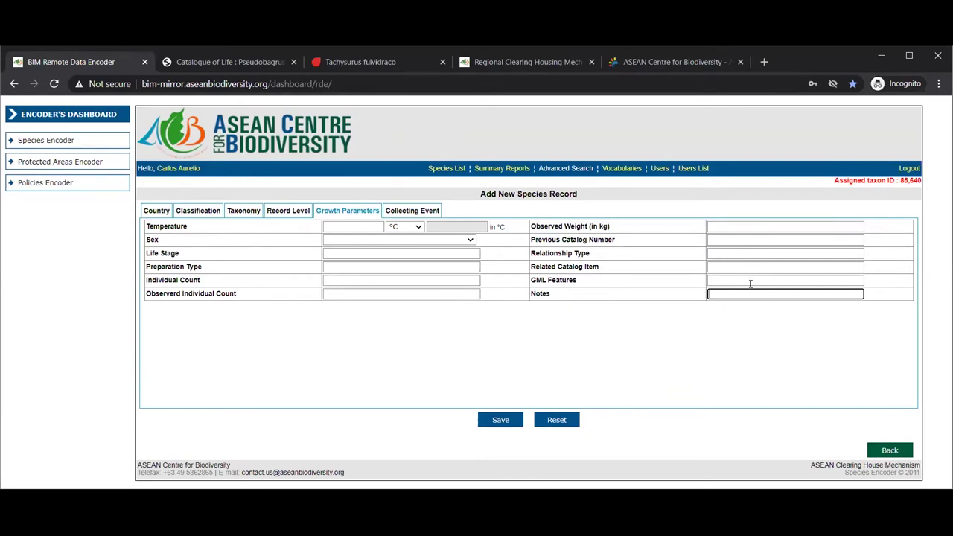
Set the collecting event's Basis Of Record to Taxon and Year Collected to 2020, and save the species record
click(412, 212)
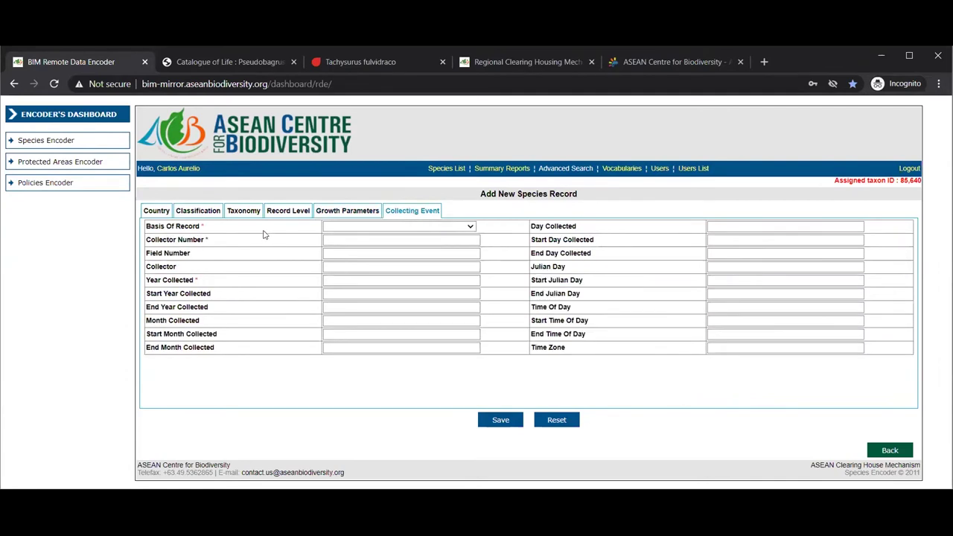
click(382, 228)
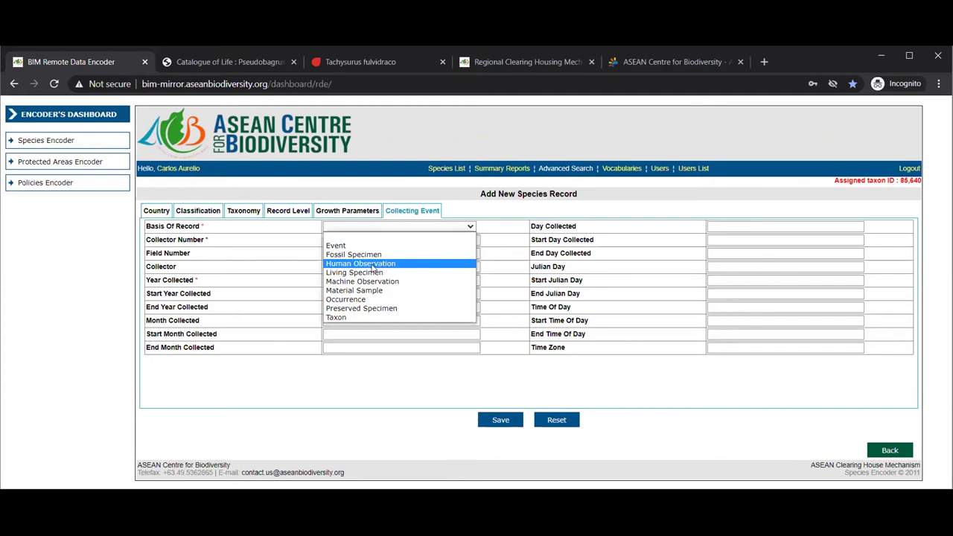
click(347, 318)
click(351, 280)
click(349, 301)
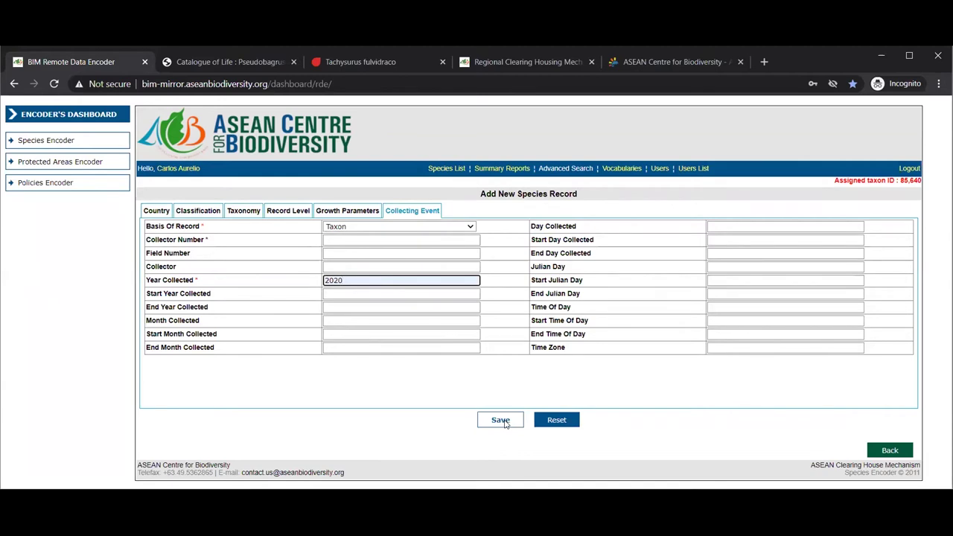
click(497, 420)
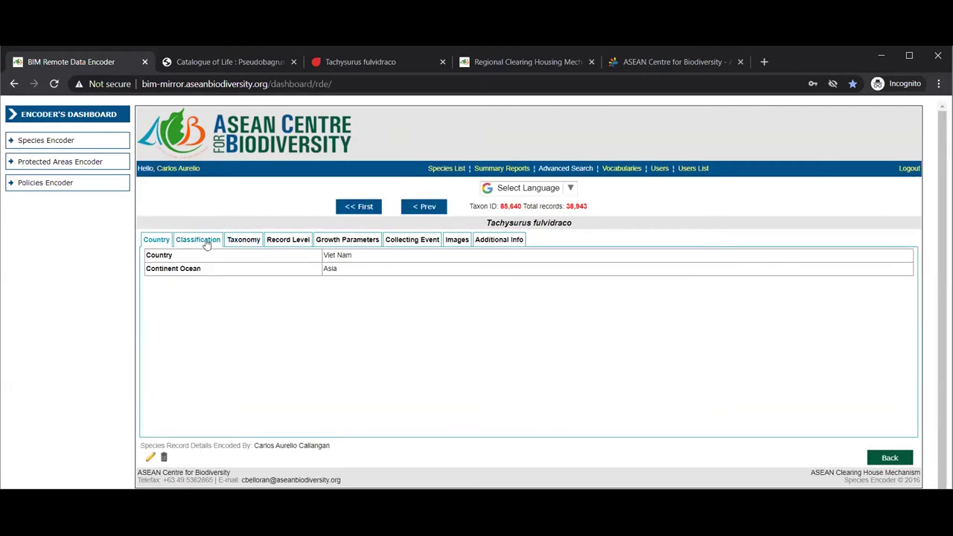
Review the saved Tachysurus fulvidraco record section by section, from Country and Classification through Images and Additional Info
click(207, 246)
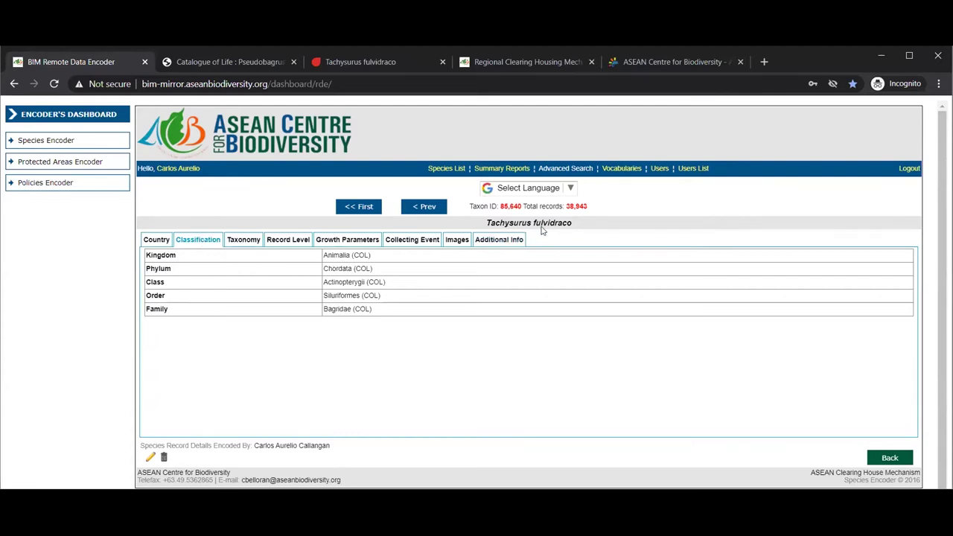
click(160, 242)
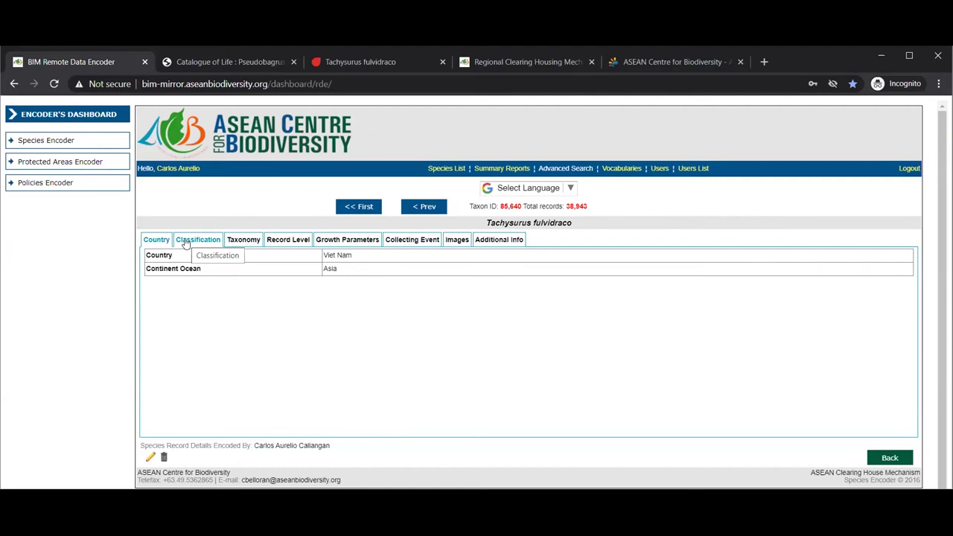
click(187, 243)
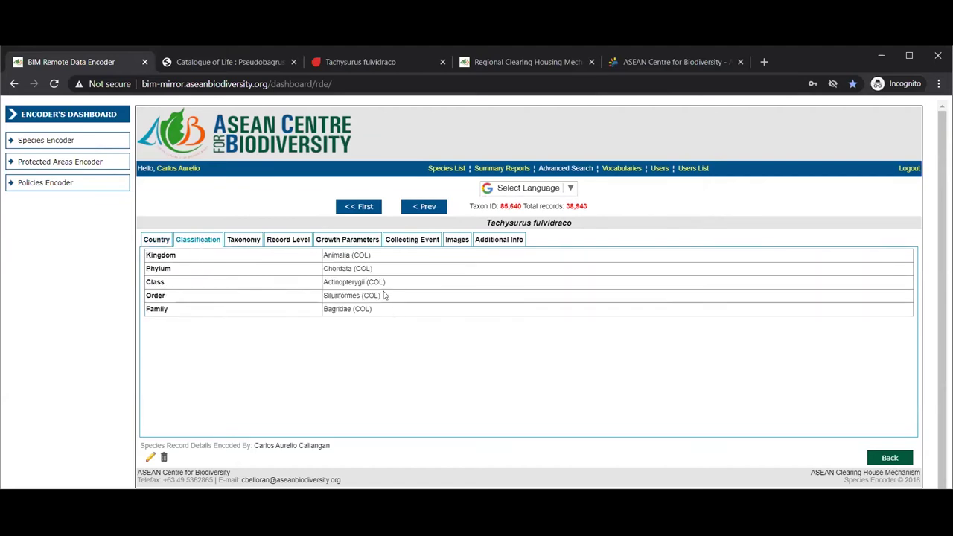
click(247, 243)
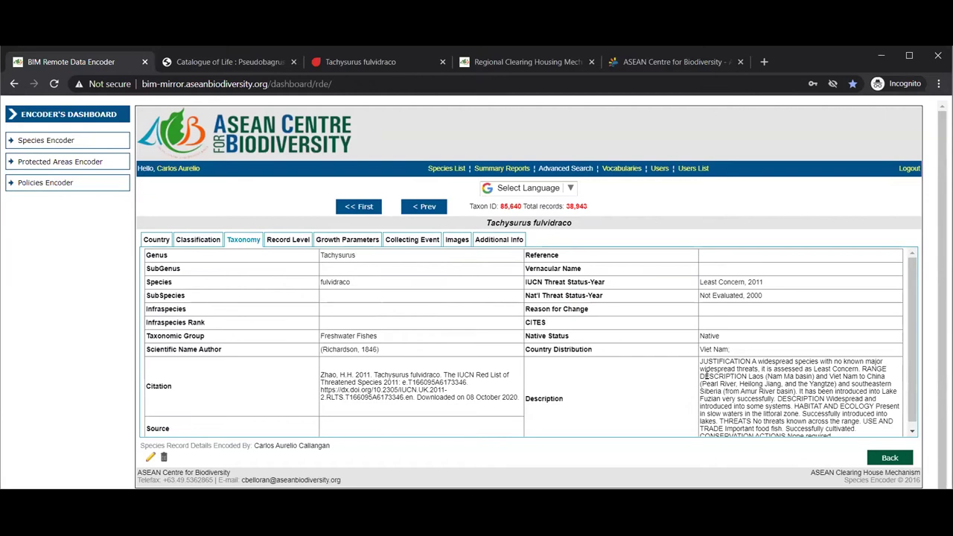
click(302, 241)
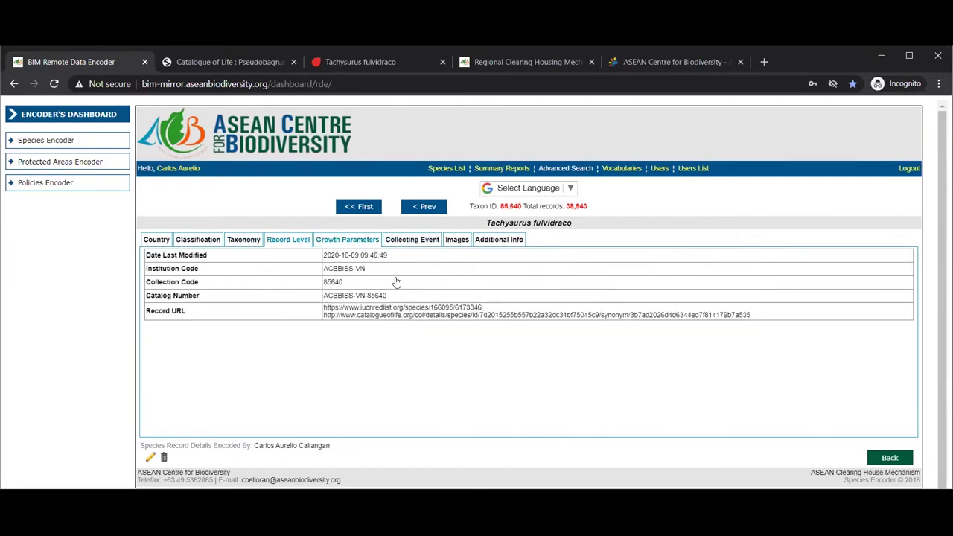
click(347, 241)
click(414, 240)
click(455, 244)
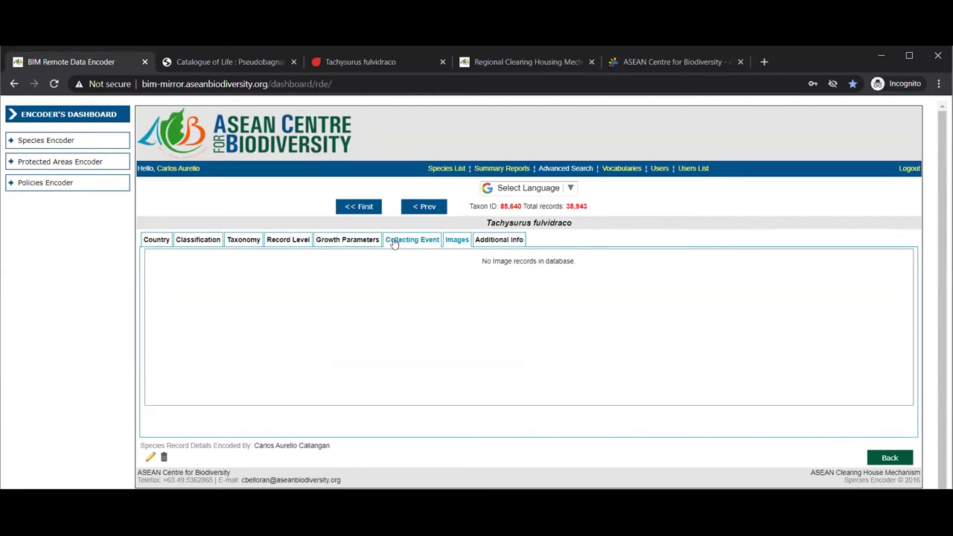
click(422, 244)
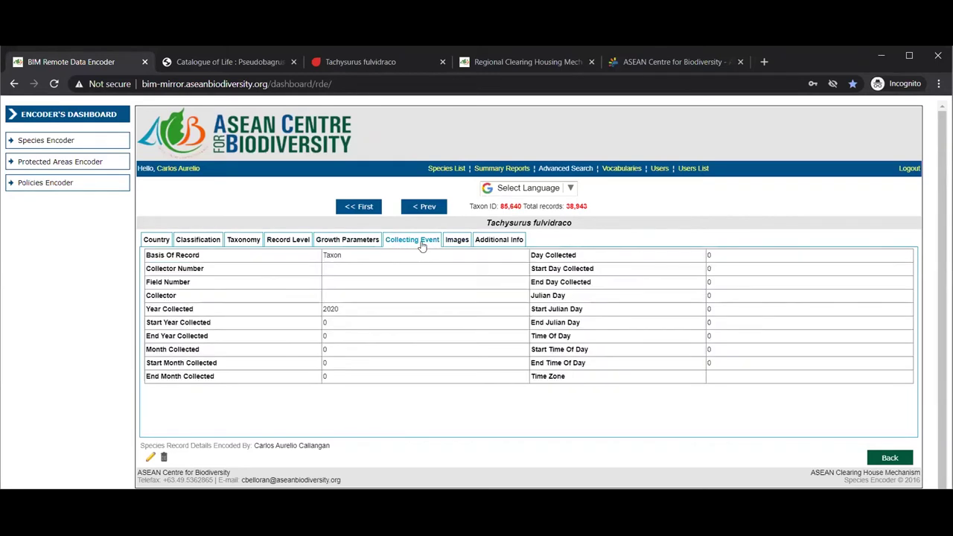
click(458, 246)
click(499, 240)
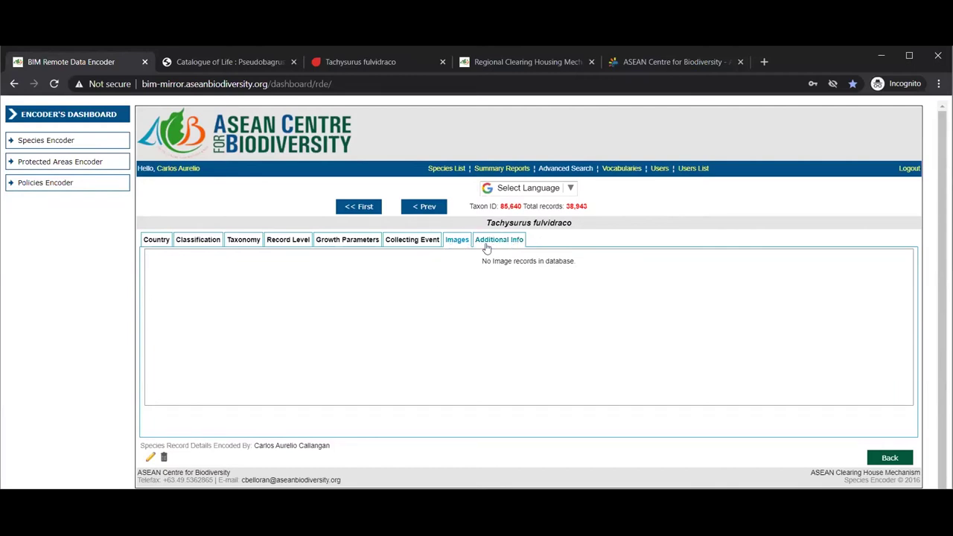
click(493, 242)
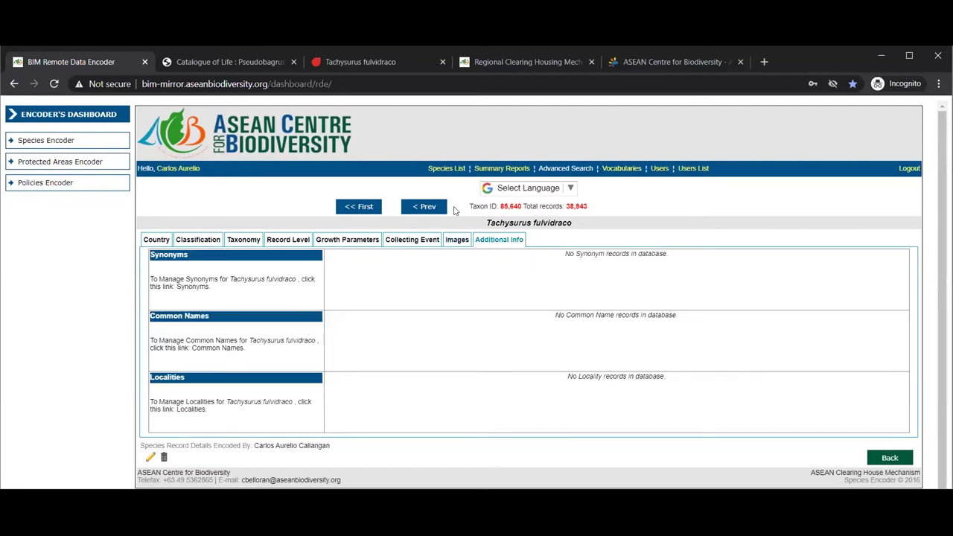
Examine the synonyms and common names listed on the Catalogue of Life page for Tachysurus fulvidraco
click(373, 64)
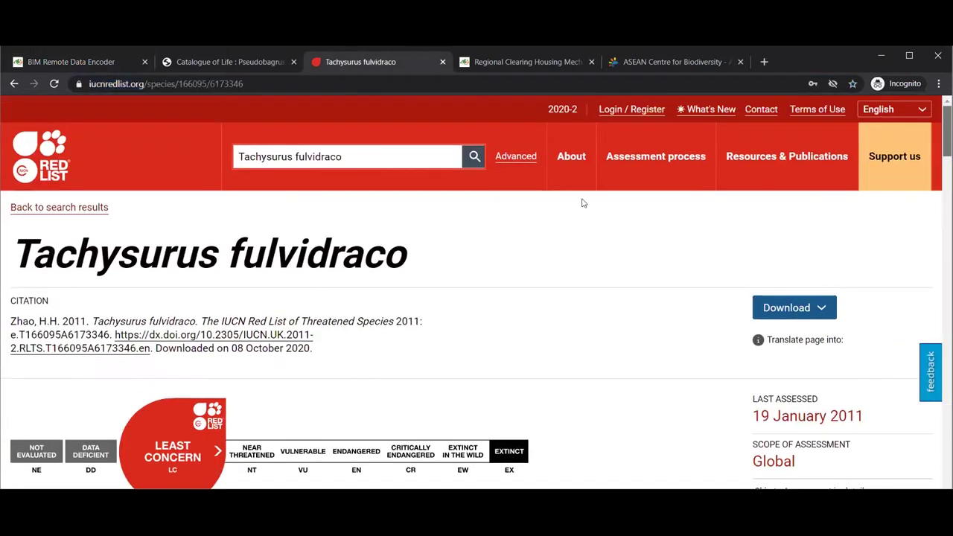
click(214, 64)
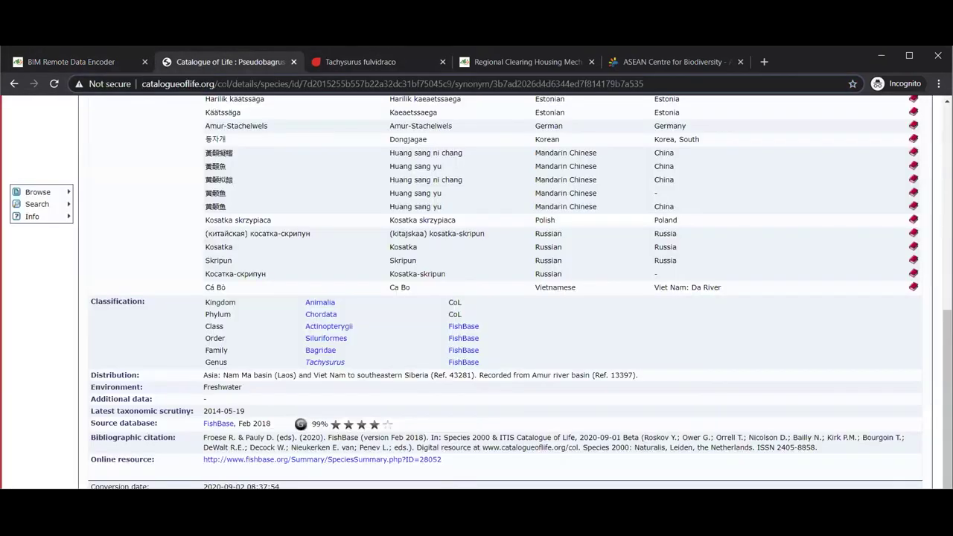
scroll(738, 141, up, 3)
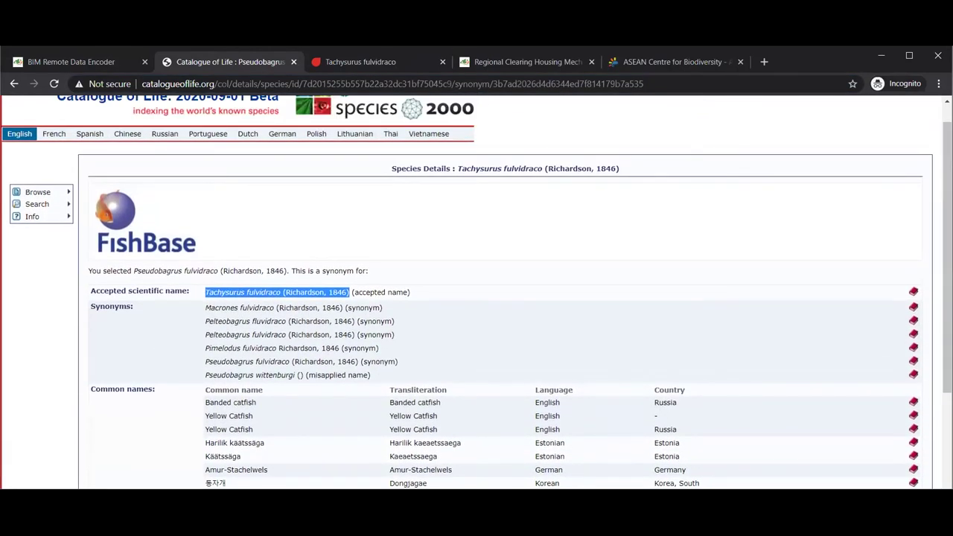
click(78, 62)
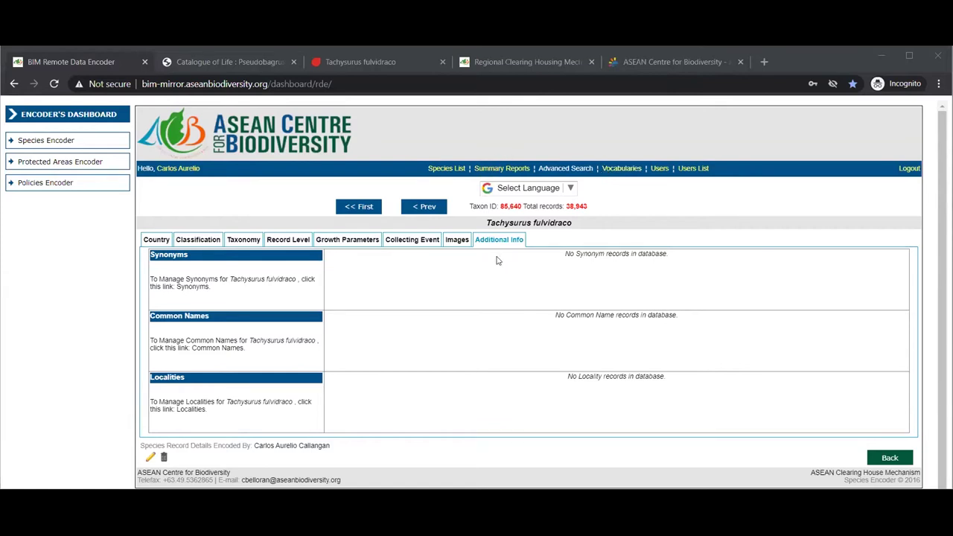
click(198, 62)
scroll(406, 272, down, 3)
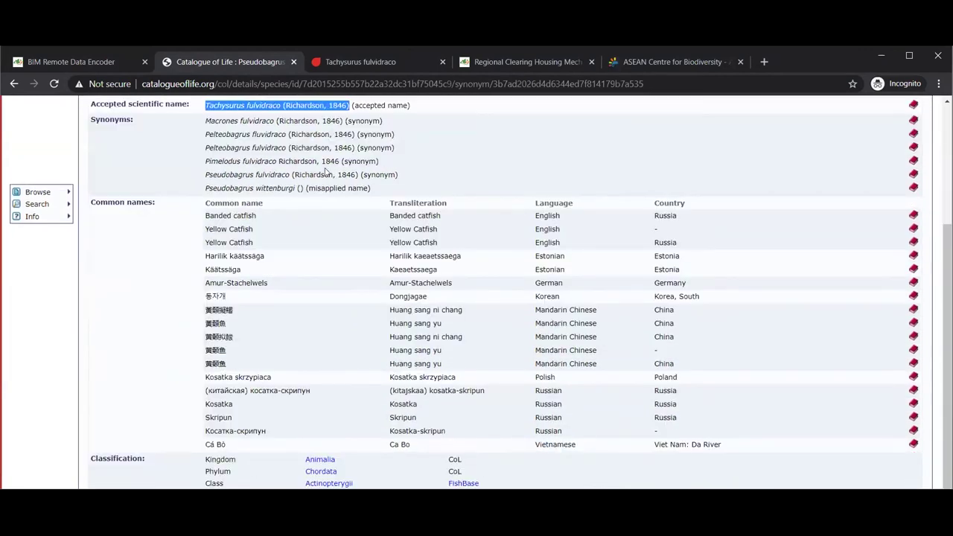
click(97, 63)
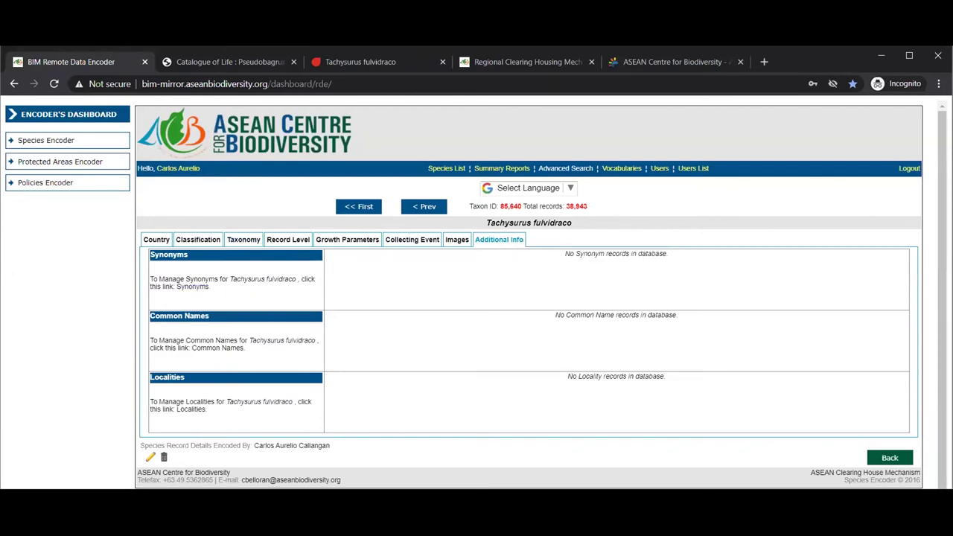
Add the synonym Macrones fulvidraco with author (Richardson, 1846) to the species record, copied from the Catalogue of Life
click(223, 62)
drag(343, 121, 199, 124)
click(80, 60)
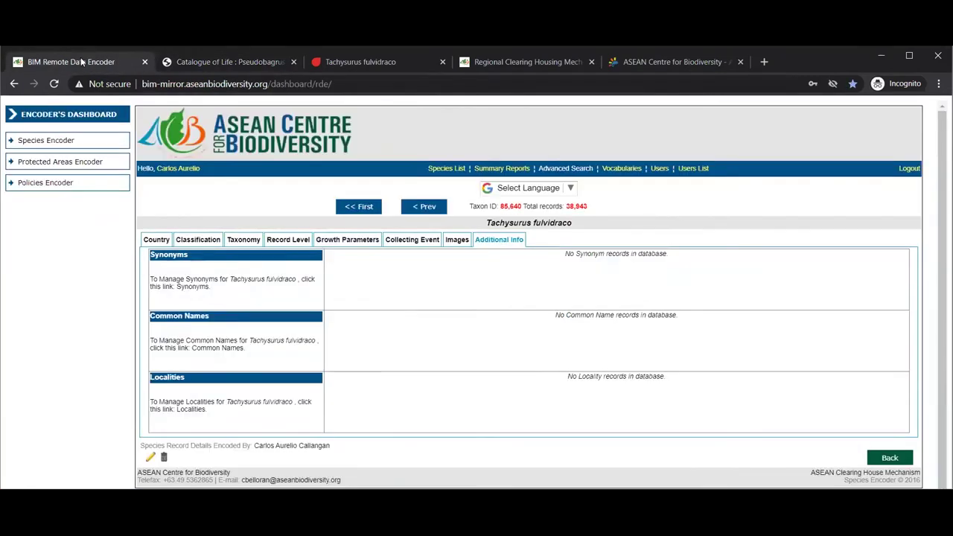
click(189, 289)
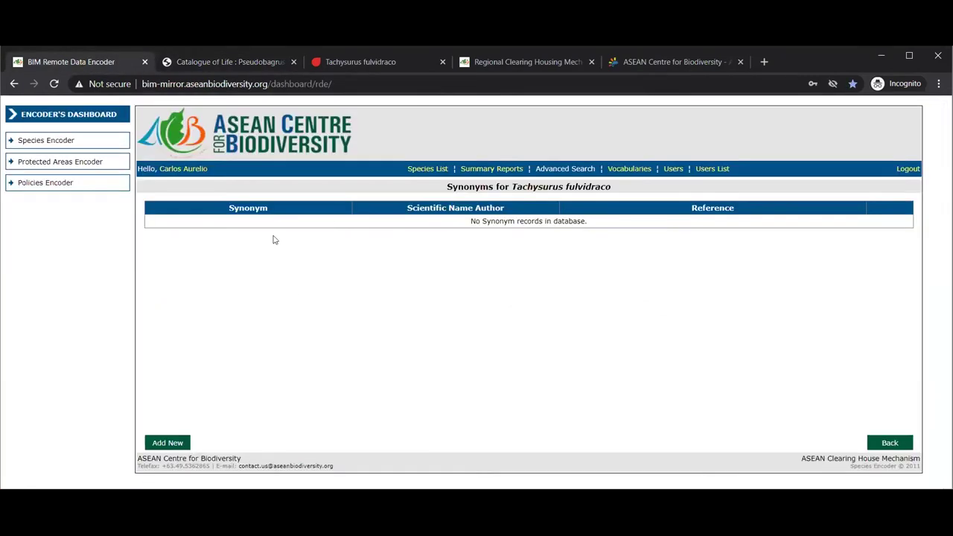
click(178, 446)
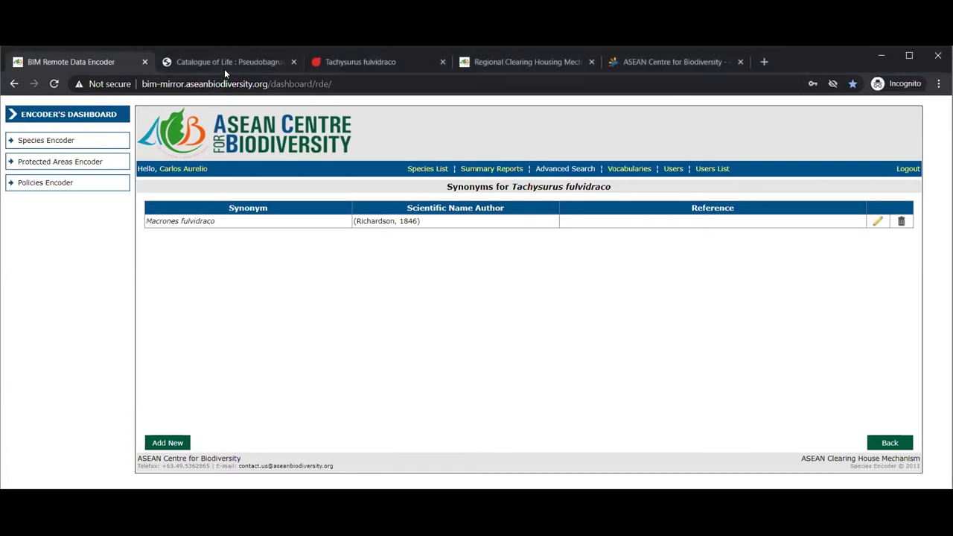
Add the synonym Pelteobagrus fluvidraco with author Richardson, 1846, taken from the Catalogue of Life synonym list
click(224, 66)
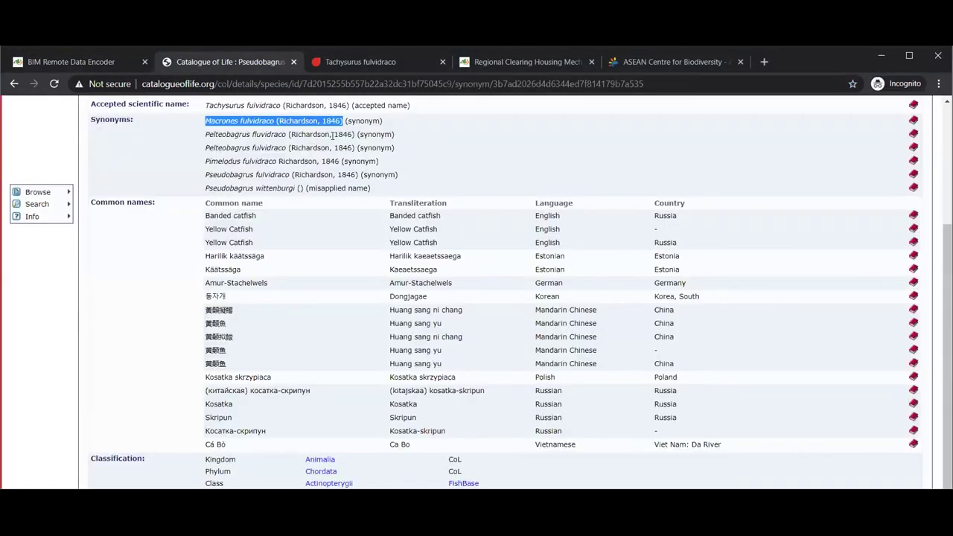
drag(354, 134, 204, 135)
click(66, 61)
click(173, 443)
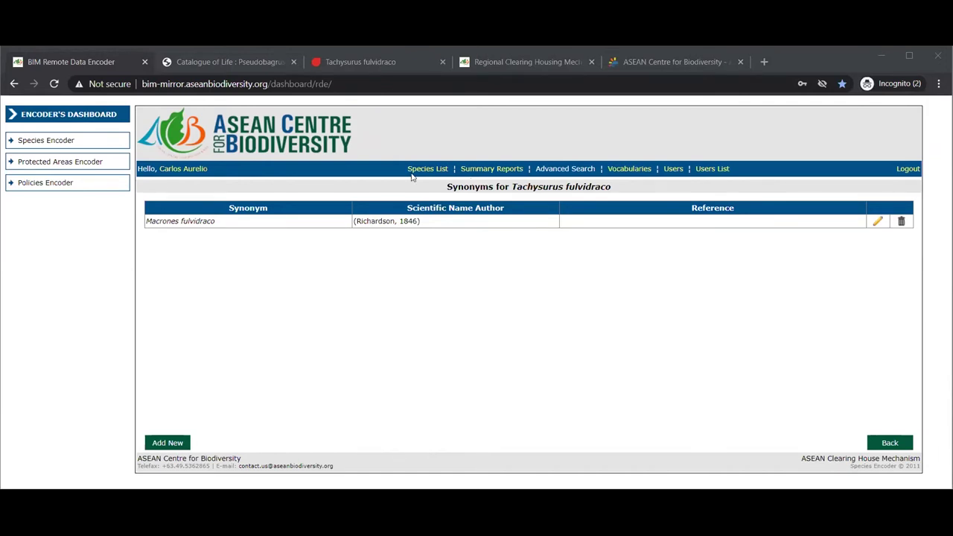
Add the synonym Pelteobagrus fulvidraco with author (Richardson, 1846), taken from the Catalogue of Life synonym list
key(alt+Tab)
drag(355, 148, 206, 146)
click(73, 62)
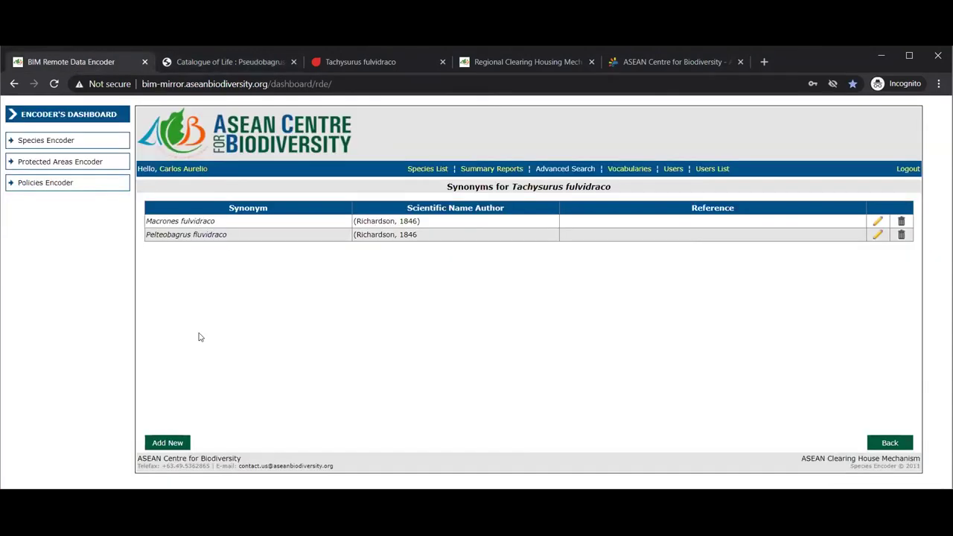
click(154, 444)
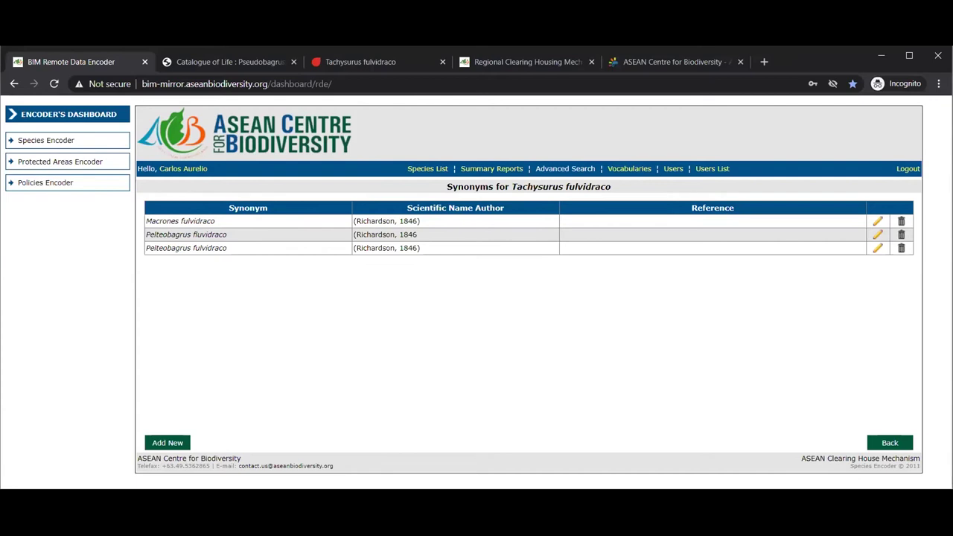
Add the synonym Pimelodus fulvidraco with author Richardson, 1846, written without parentheses as in the Catalogue of Life
click(213, 58)
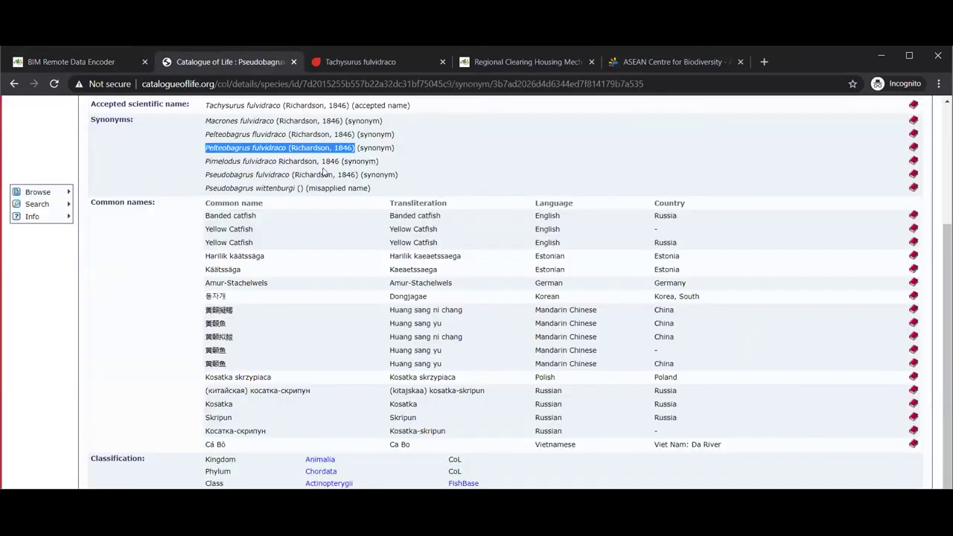
drag(338, 161, 204, 161)
click(81, 60)
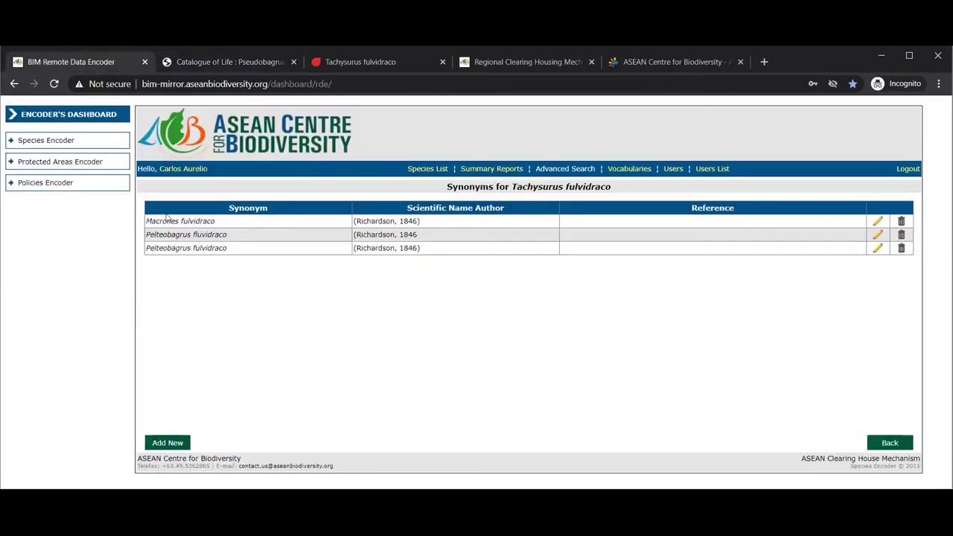
click(170, 443)
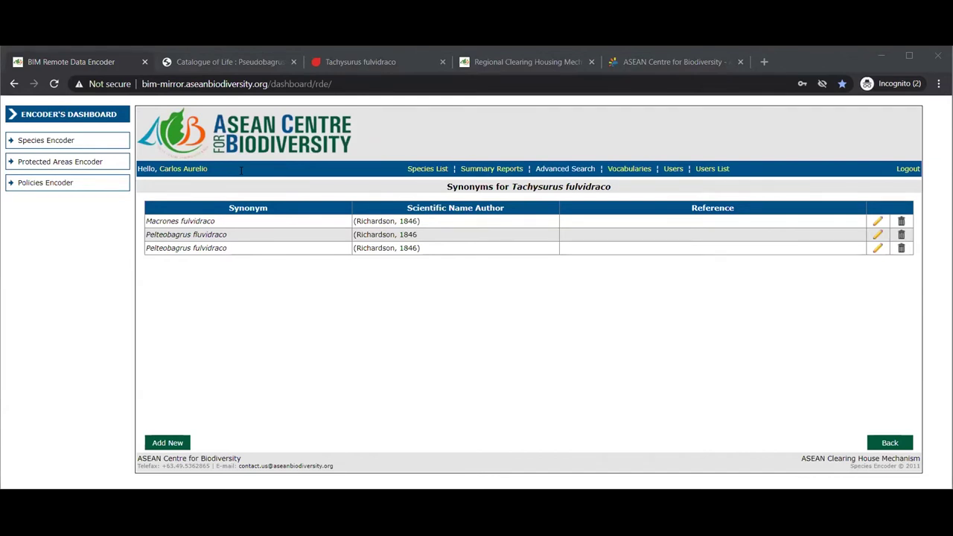
Add the synonym Pseudobagrus fulvidraco with author (Richardson, 1846), copied from the Catalogue of Life
click(231, 63)
drag(357, 175, 207, 182)
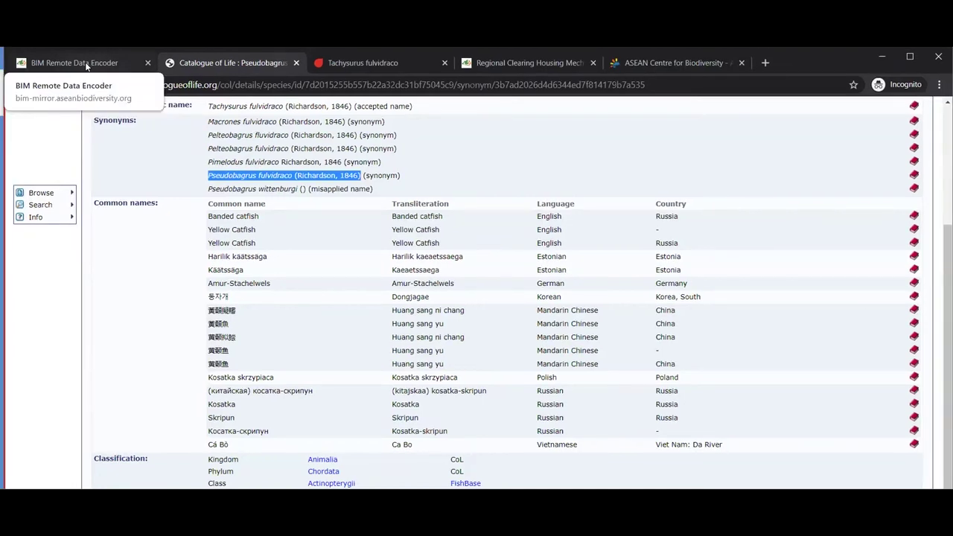
click(90, 67)
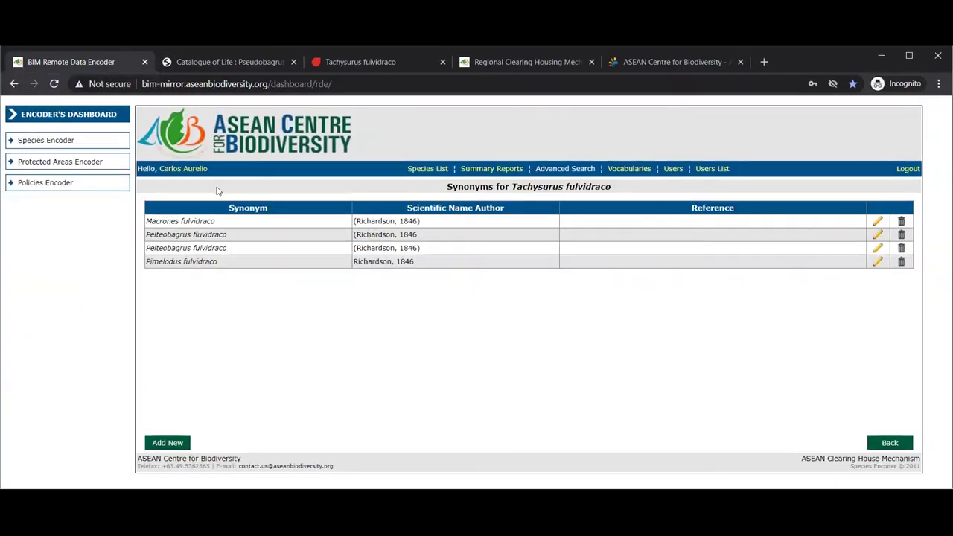
click(184, 444)
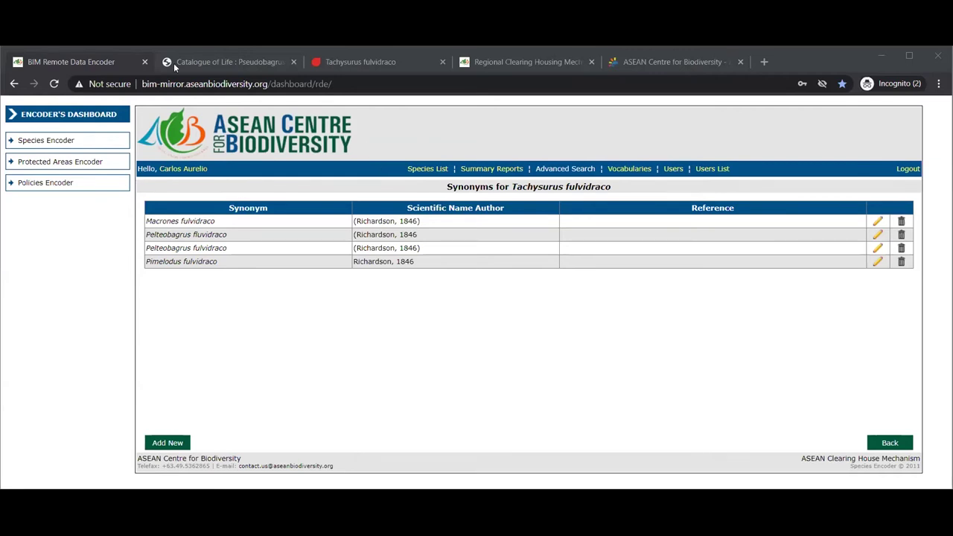
Add the misapplied name Pseudobagrus wittenburgi as a synonym, with empty parentheses () as its author
click(218, 62)
drag(303, 188, 205, 188)
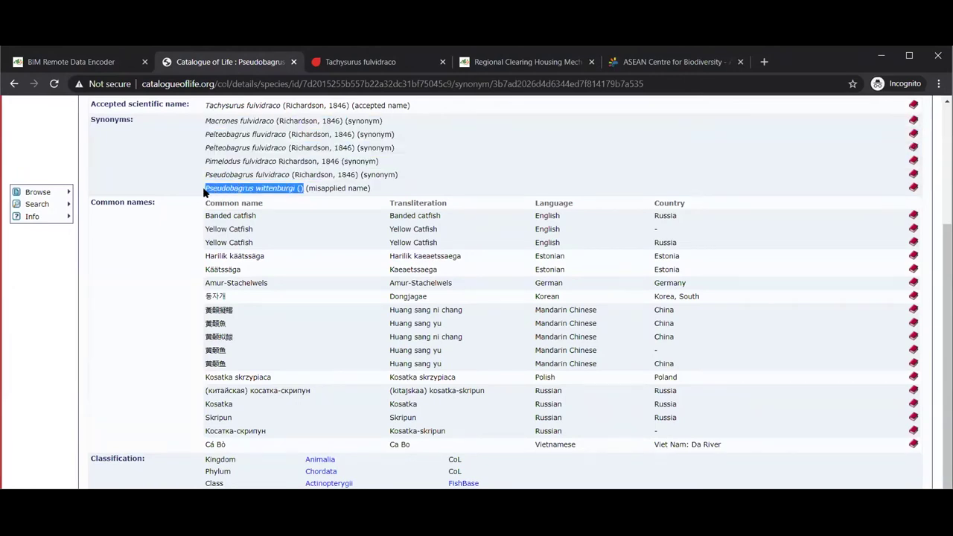
click(105, 62)
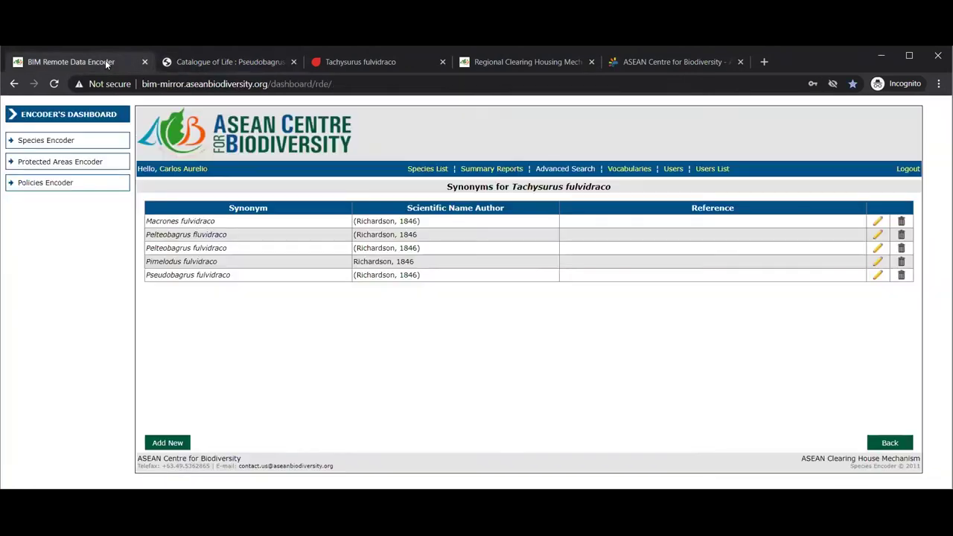
click(168, 443)
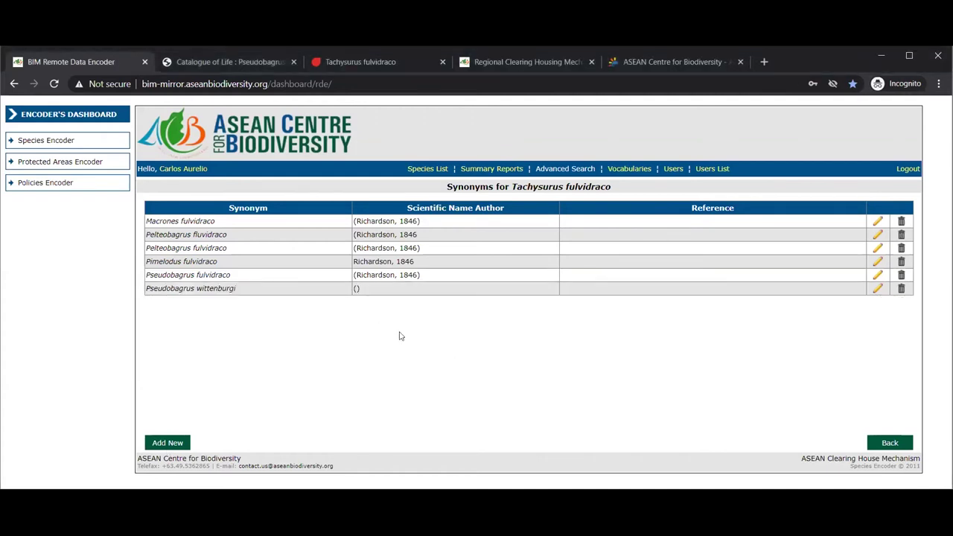
Copy the Vietnamese common name Cá Bò from the Catalogue of Life and add it to the species' Common Names with country Viet Nam
click(218, 63)
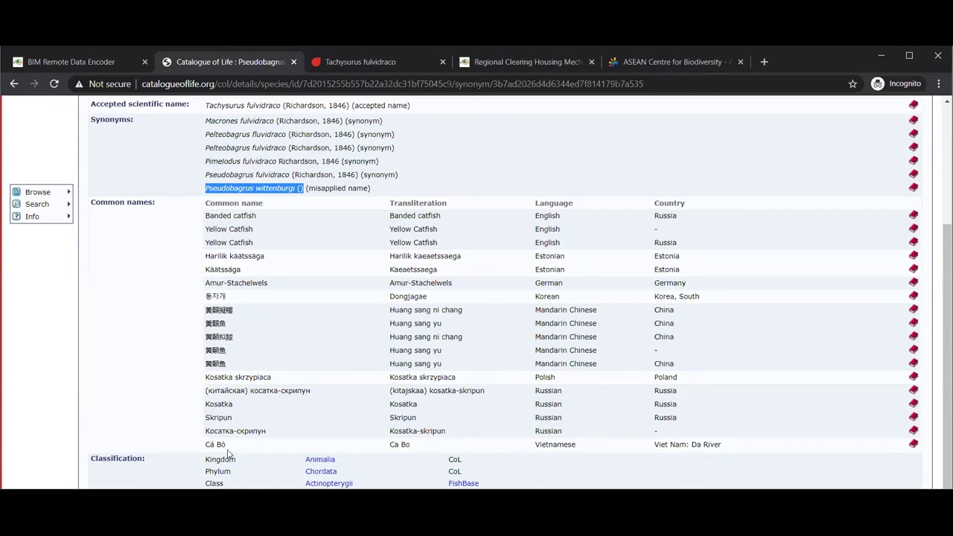
drag(227, 445, 205, 446)
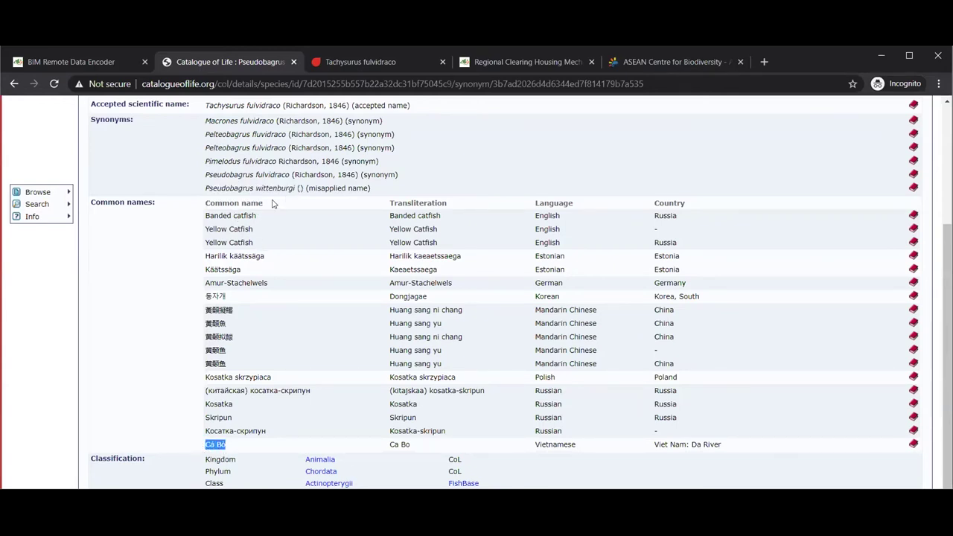
click(64, 59)
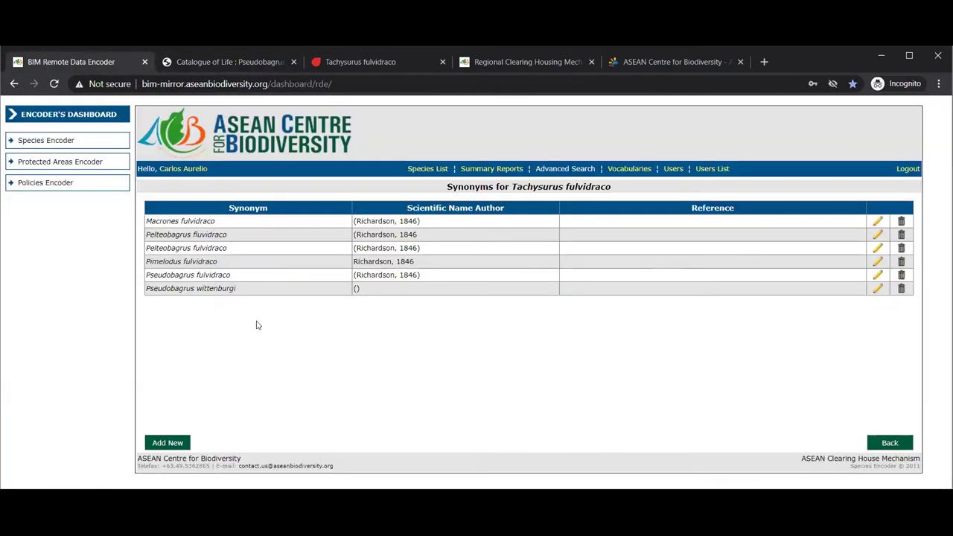
click(583, 189)
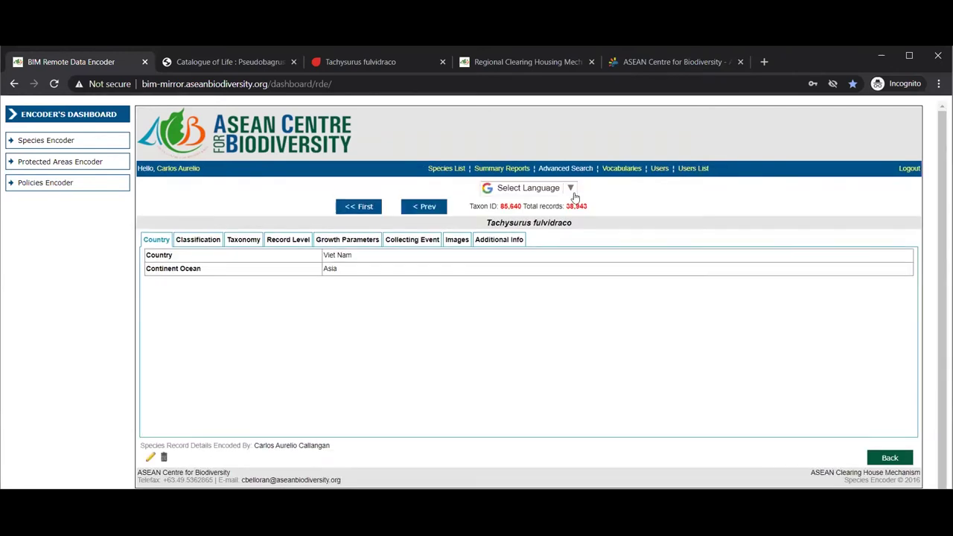
click(483, 239)
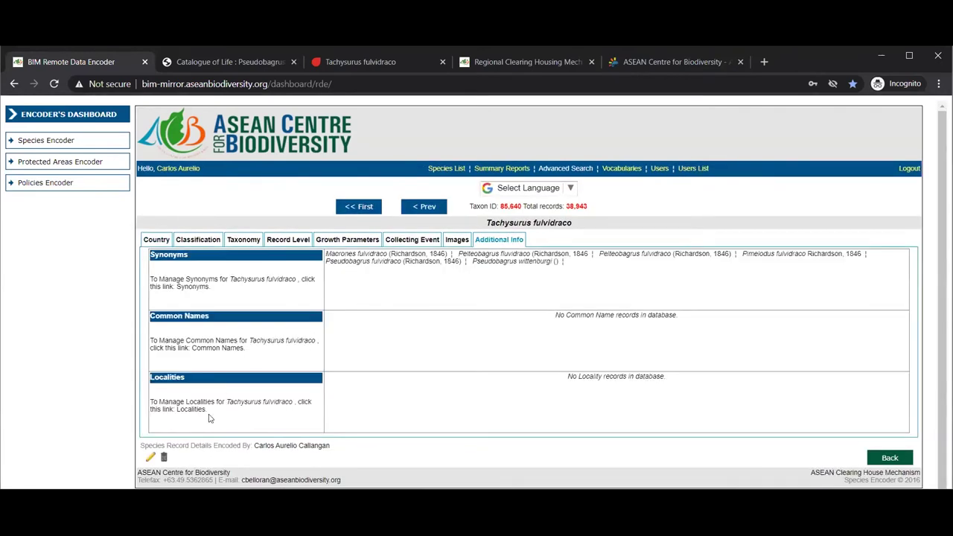
click(224, 352)
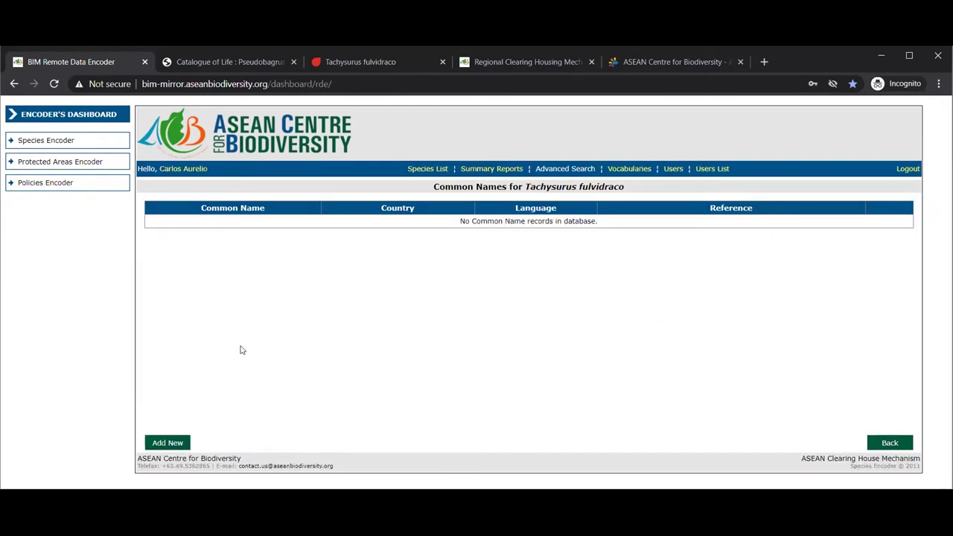
click(177, 445)
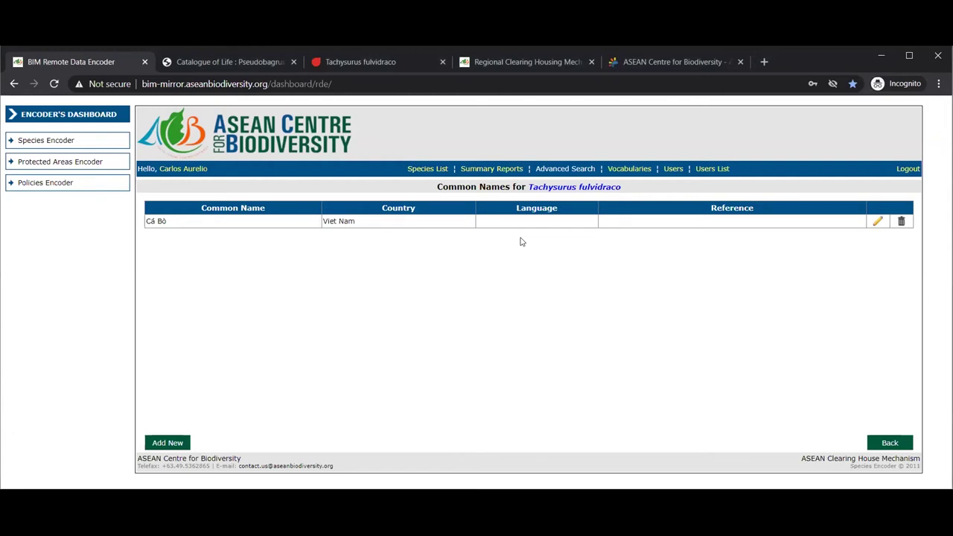
Add Cuc Phuong National Park as a locality in the additional information of the Tachysurus fulvidraco record
click(575, 189)
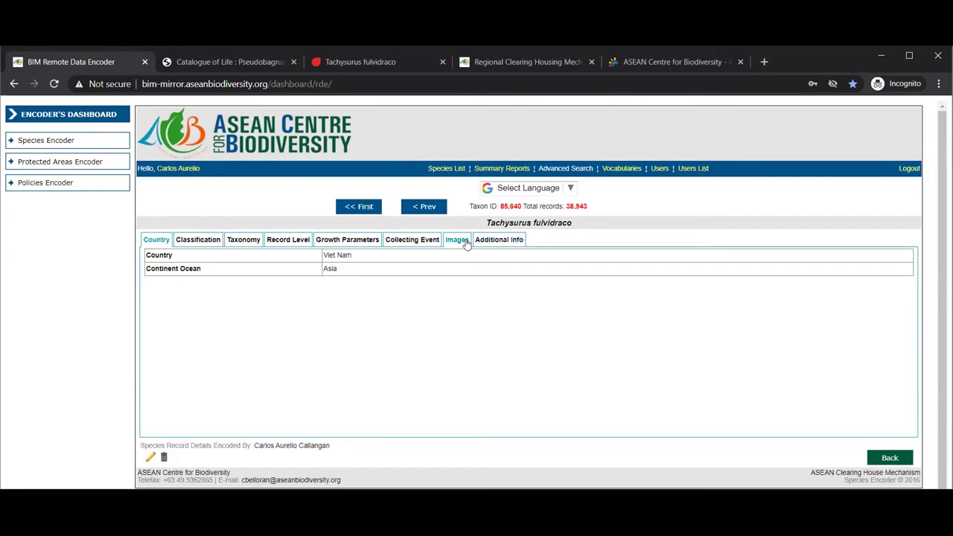
click(499, 240)
click(200, 411)
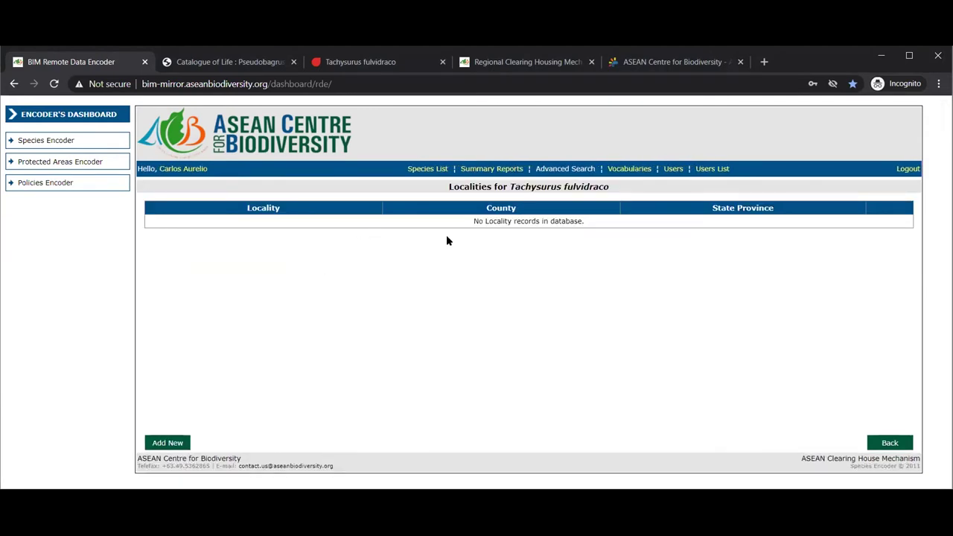
click(157, 446)
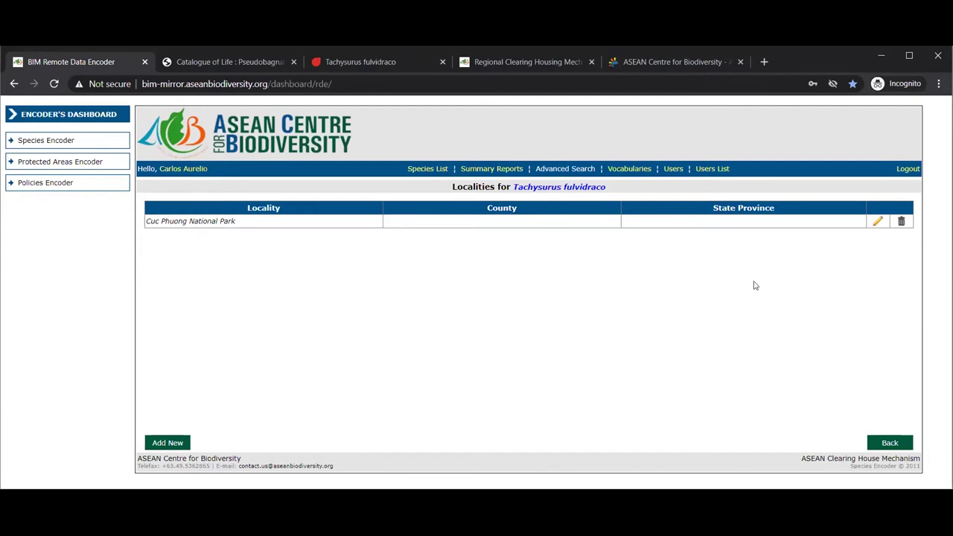
Review the saved Tachysurus fulvidraco record section by section, from Country through Classification and Taxonomy to Additional Info
click(572, 189)
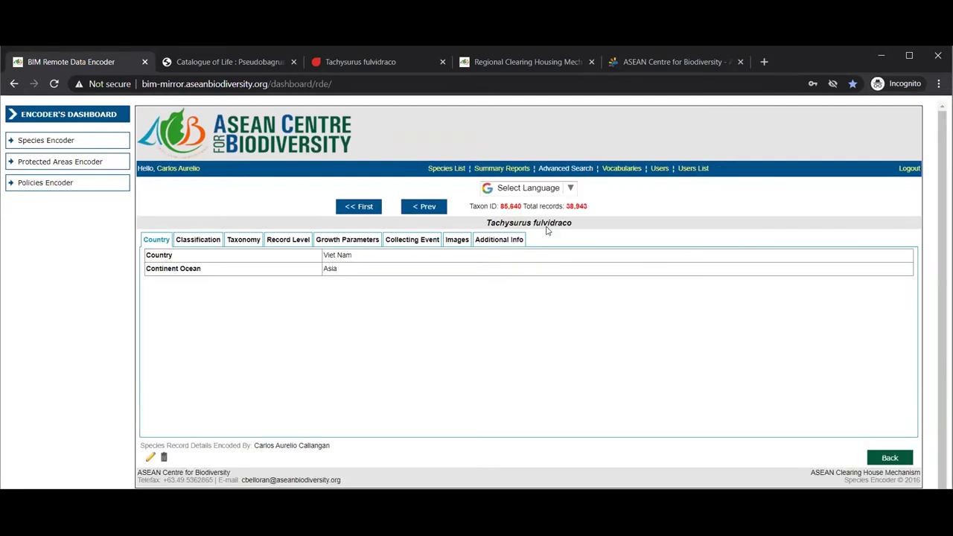
click(218, 243)
click(245, 245)
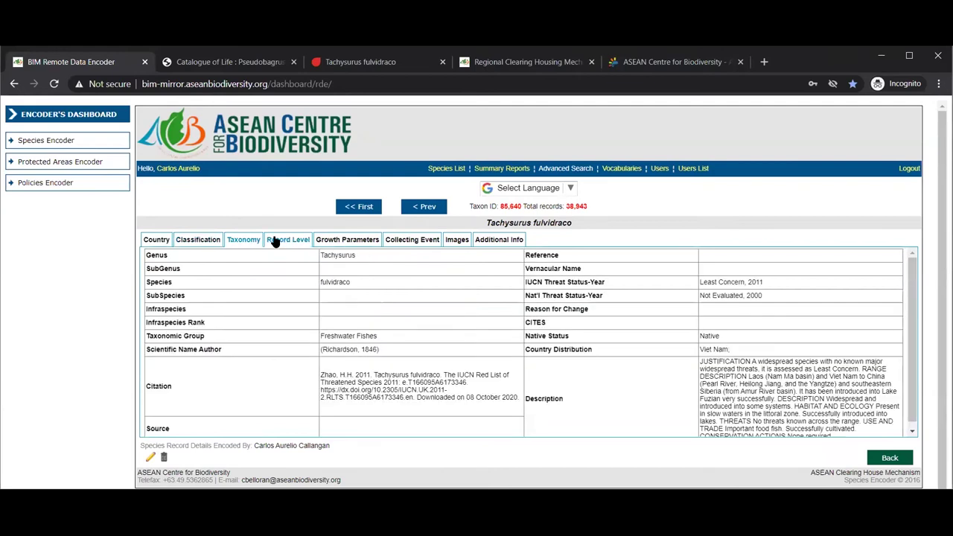
click(287, 240)
click(359, 244)
click(416, 244)
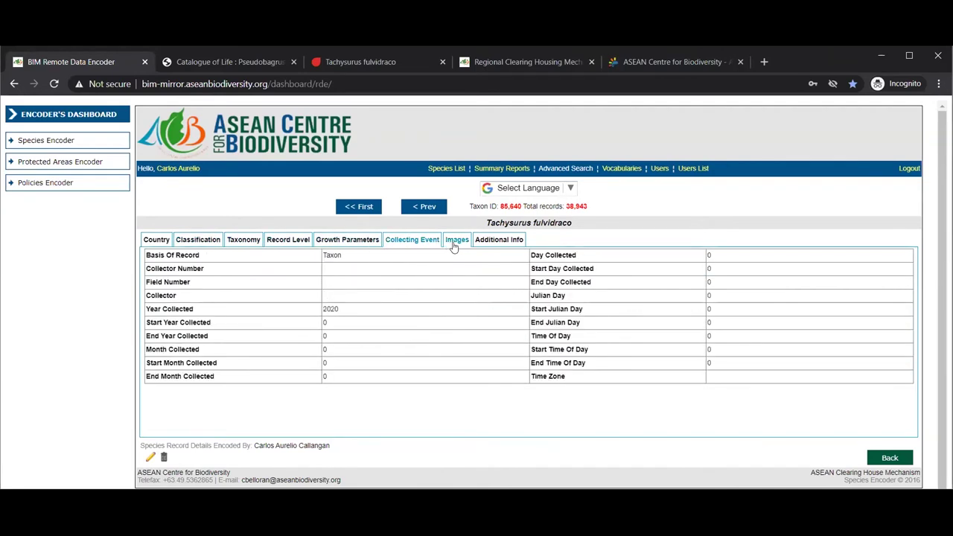
click(455, 242)
click(502, 245)
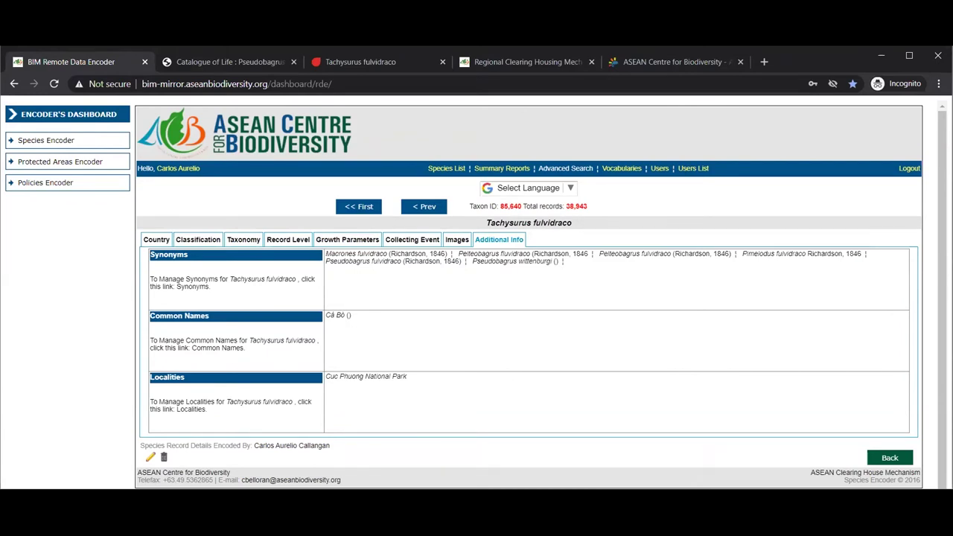
Switch to the ASEAN Centre for Biodiversity e-learning course page and review its learning objectives, course topics and Offline Species Encoder instructions
click(645, 64)
scroll(491, 230, down, 3)
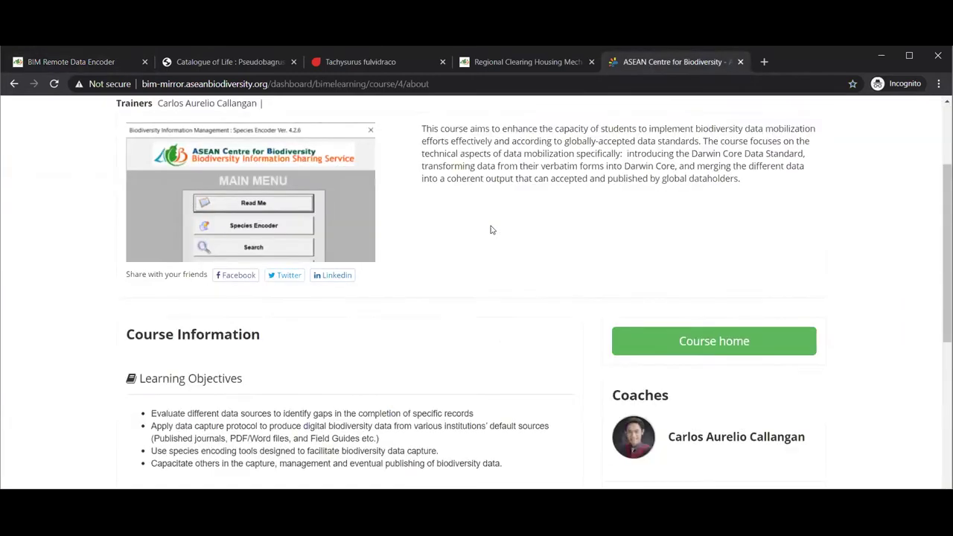
scroll(491, 230, down, 6)
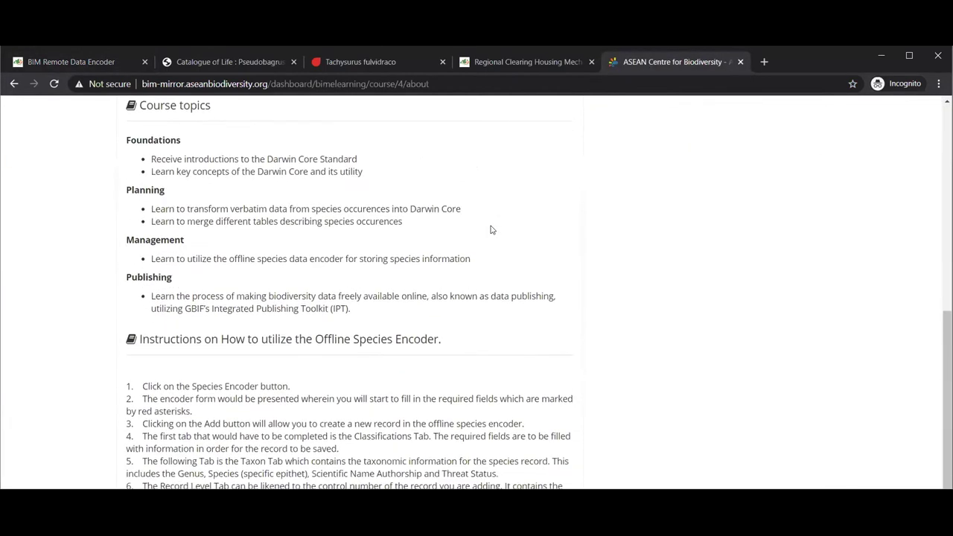
scroll(361, 169, down, 2)
scroll(318, 278, up, 3)
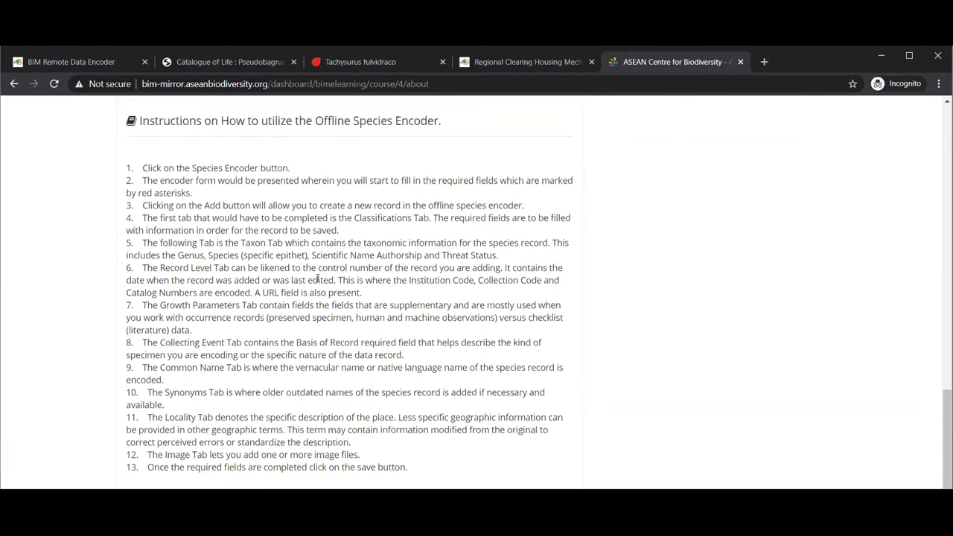
scroll(318, 278, up, 9)
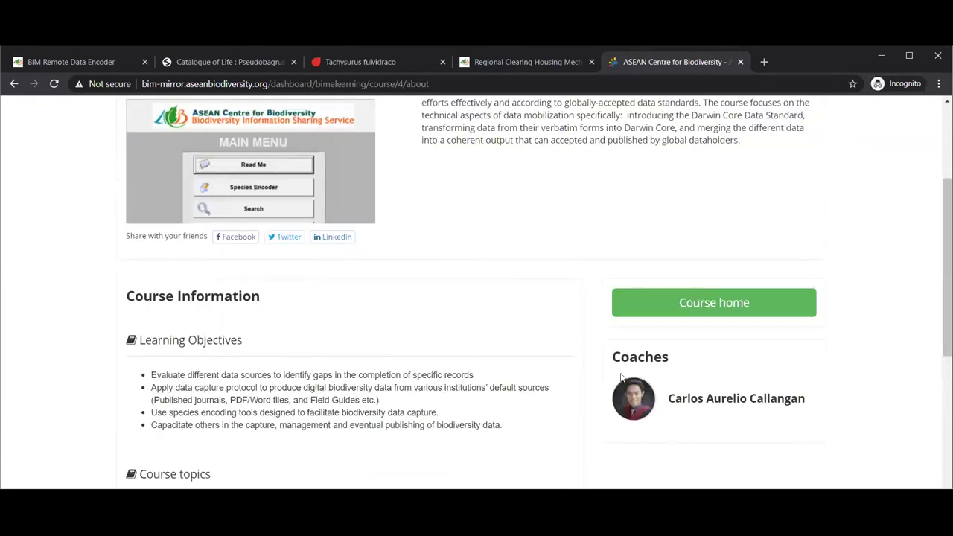
scroll(718, 389, down, 2)
Go to the Species Data Encoding course home, open its Documents and download Module-Orientation-Species-Data-Encoding.pdf
click(733, 391)
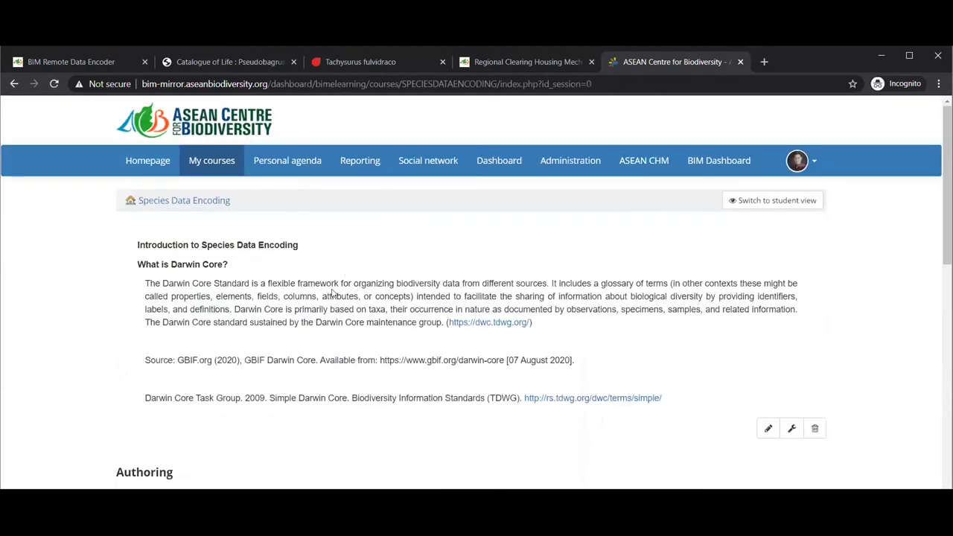
scroll(334, 294, down, 2)
scroll(333, 293, down, 3)
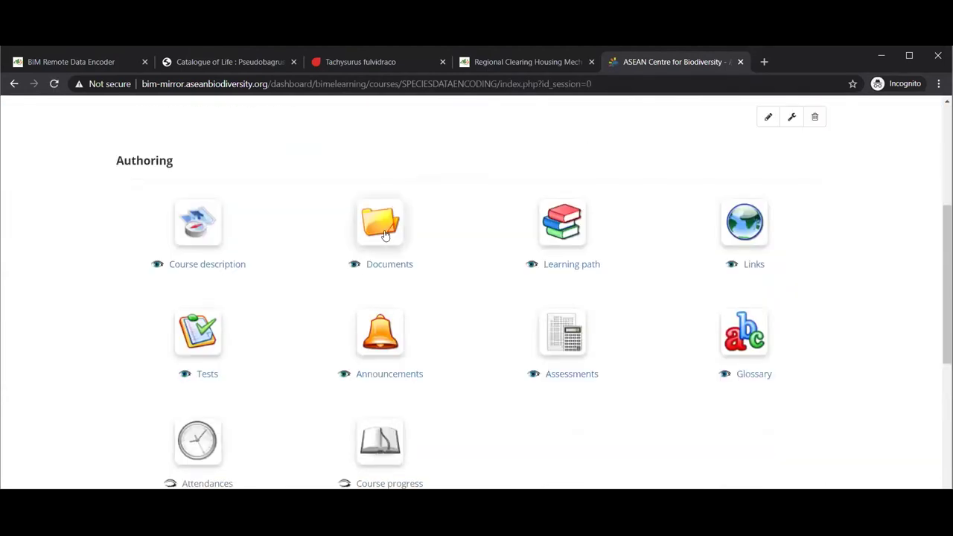
click(383, 234)
scroll(366, 291, down, 1)
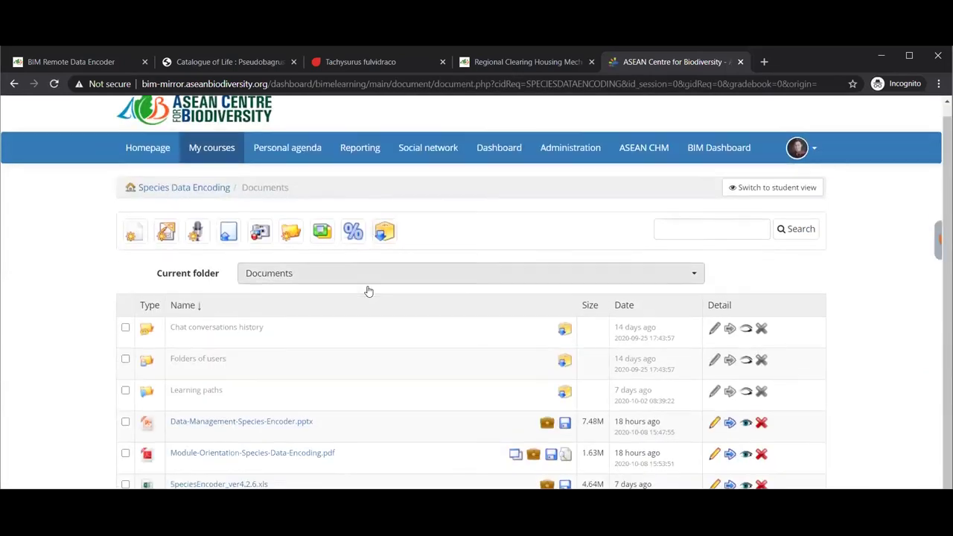
scroll(350, 315, down, 1)
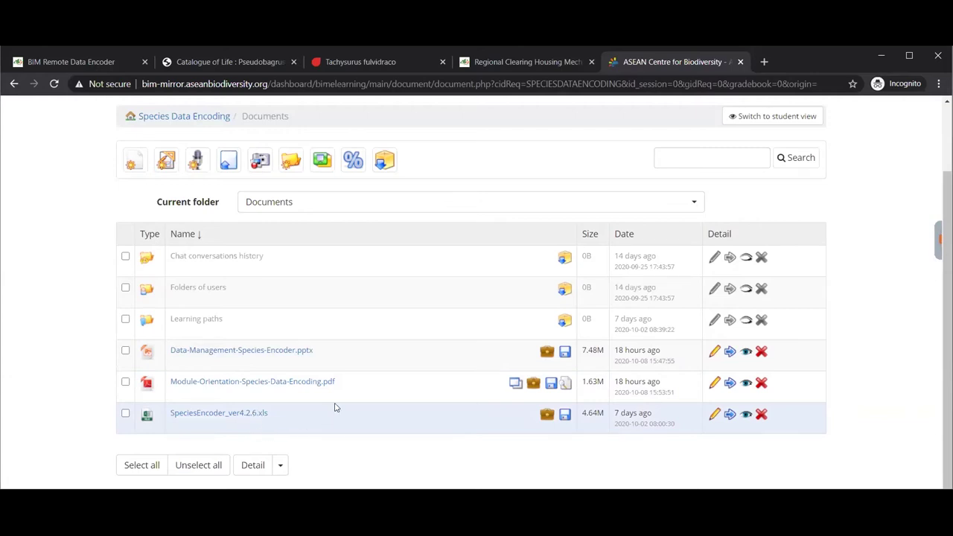
click(316, 386)
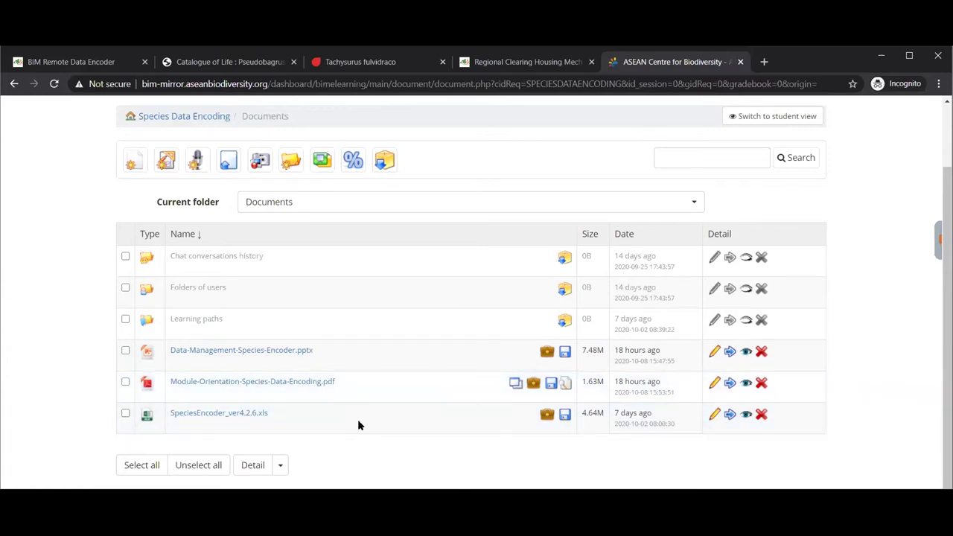
click(316, 381)
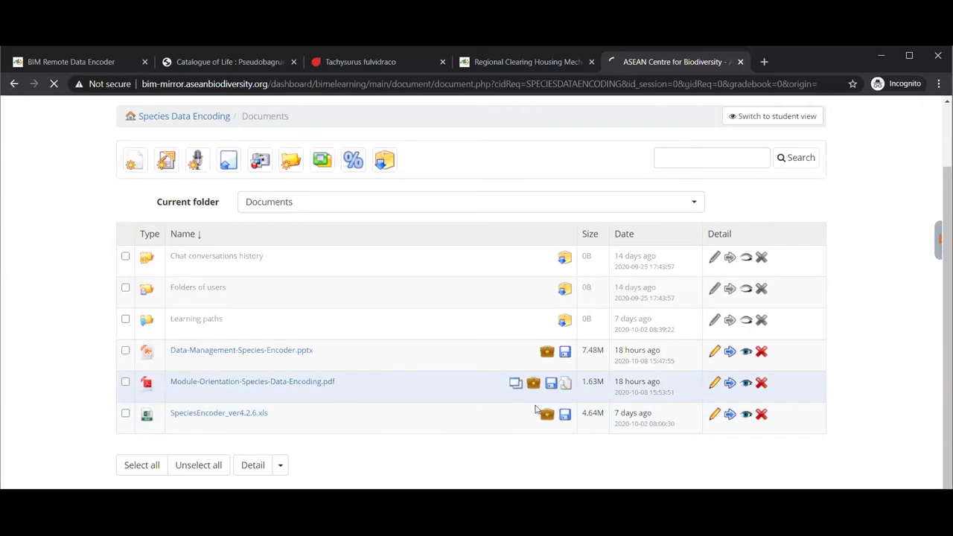
Hide Module-Orientation-Species-Data-Encoding.pdf in the course documents and make it visible again
click(746, 383)
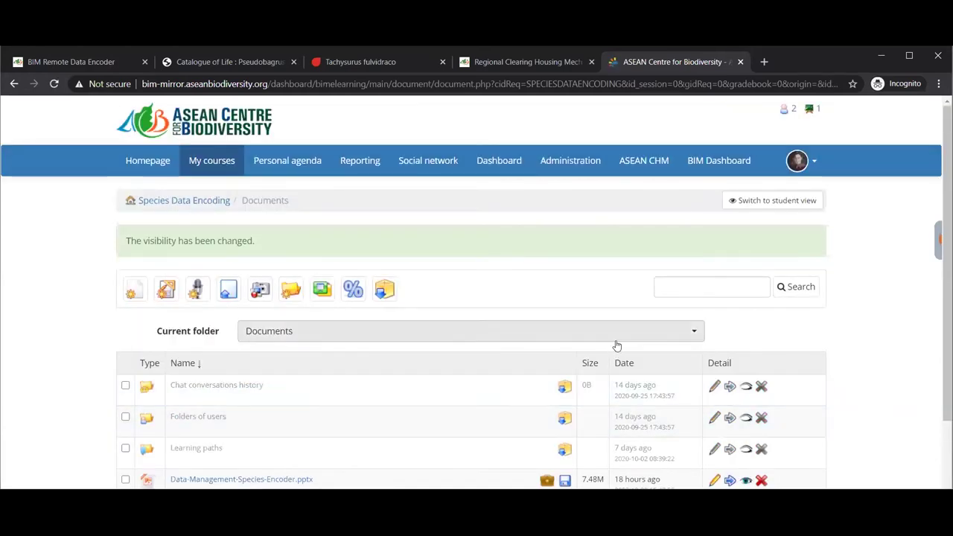
scroll(616, 345, down, 2)
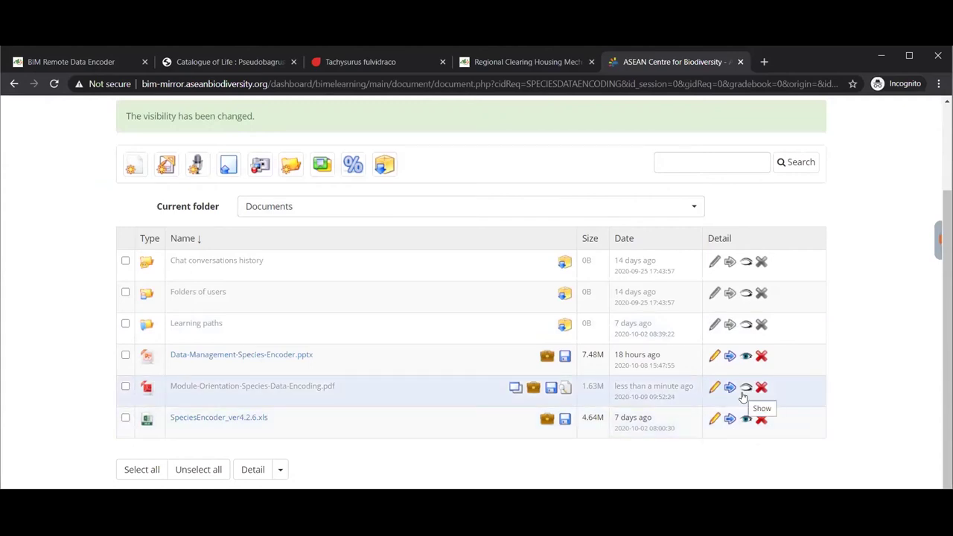
click(745, 394)
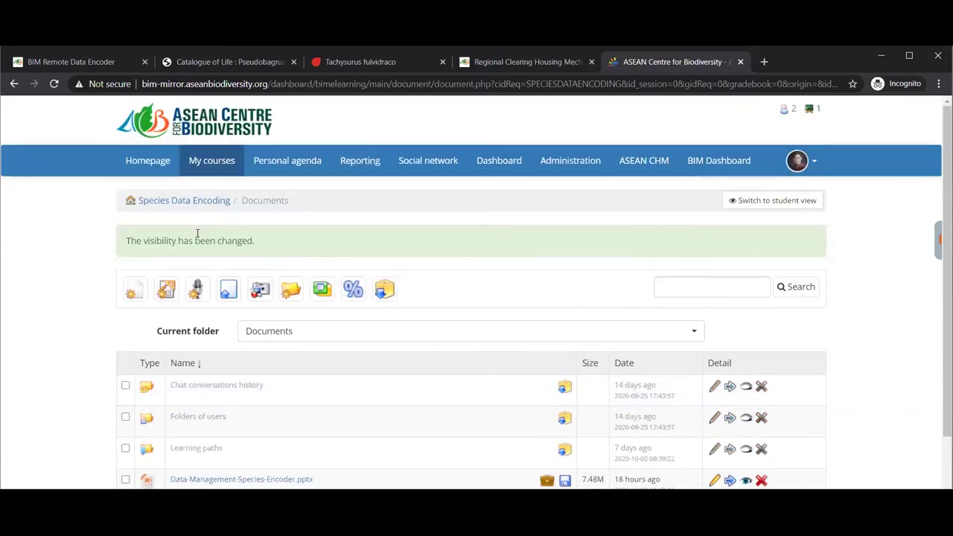
Open Module-Orientation-Species-Data-Encoding.pdf in the course's document viewer and show it in full screen
scroll(695, 355, down, 3)
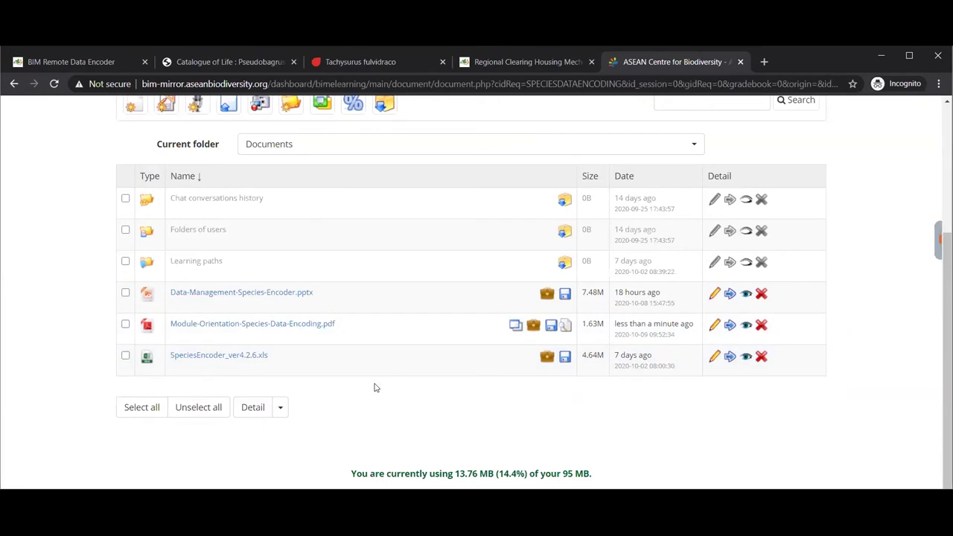
click(565, 328)
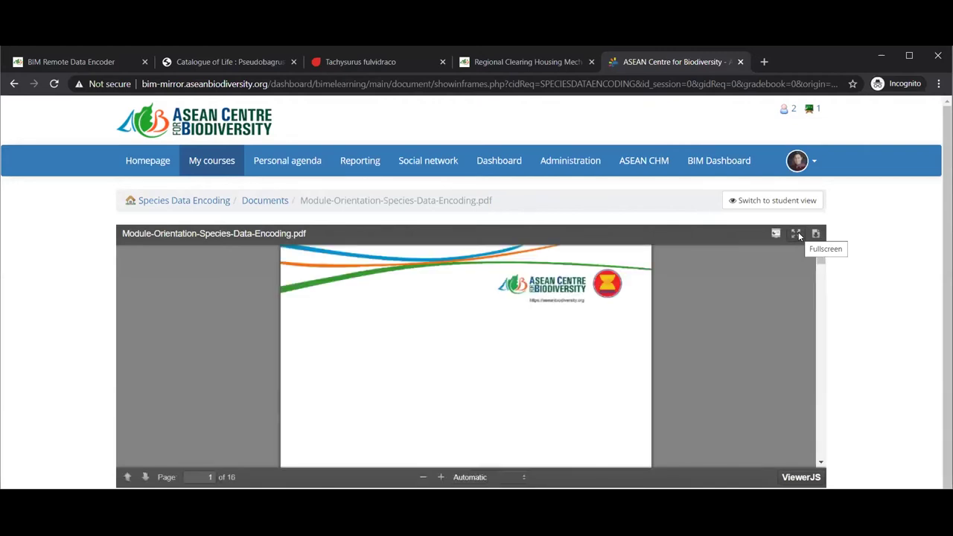
click(799, 233)
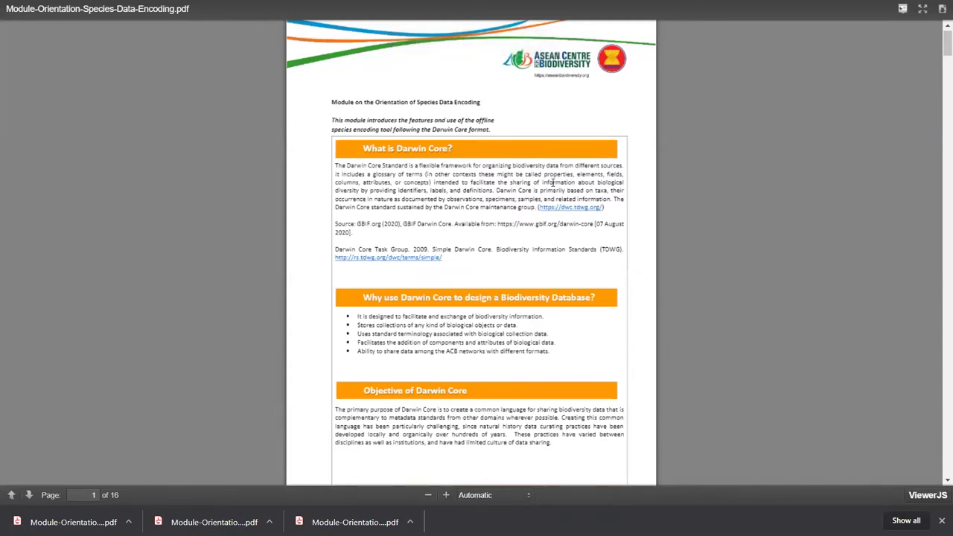
Read the module's opening pages on what Darwin Core is, its objective and the organizations that use it
scroll(551, 186, down, 2)
scroll(551, 186, up, 2)
scroll(549, 191, down, 5)
scroll(549, 191, down, 3)
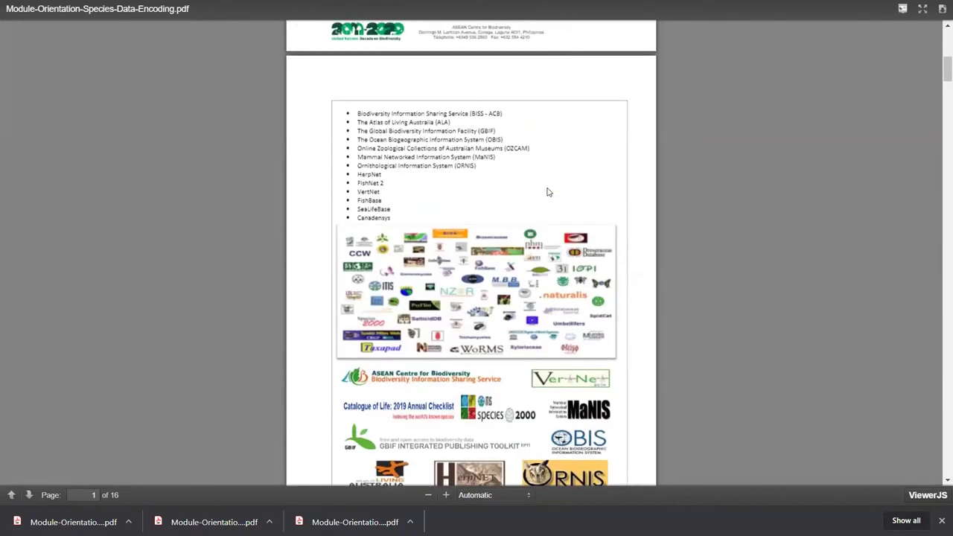
scroll(547, 192, up, 3)
scroll(548, 192, up, 1)
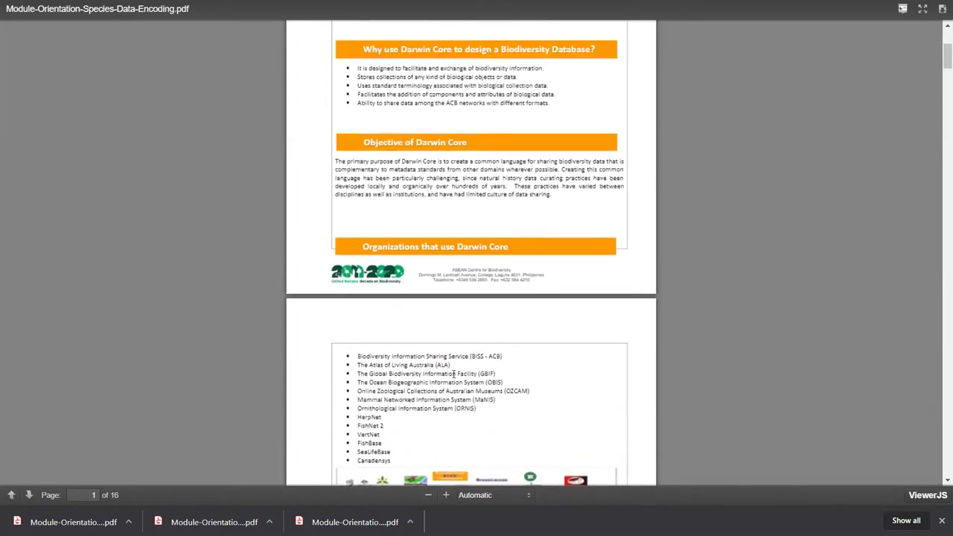
scroll(454, 374, down, 1)
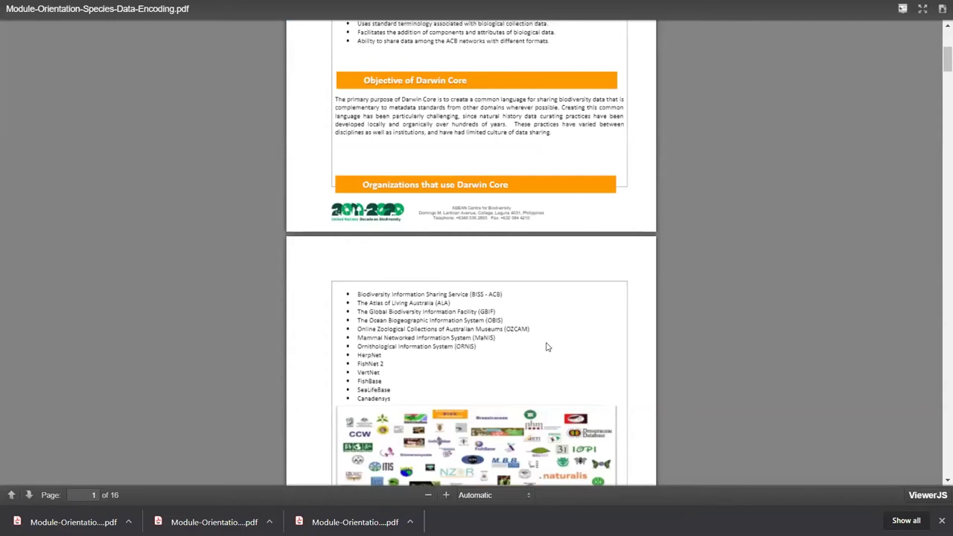
scroll(547, 347, down, 4)
scroll(470, 325, up, 2)
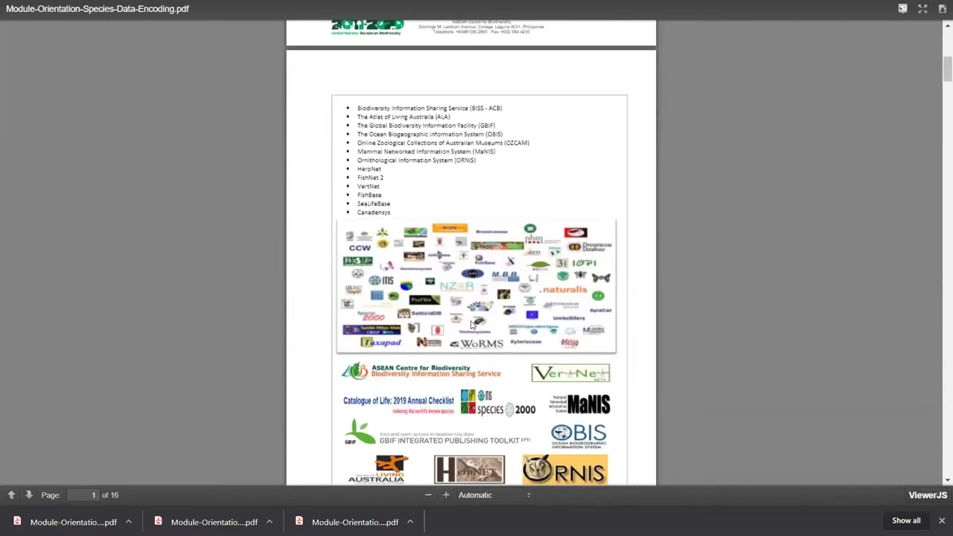
scroll(441, 358, down, 1)
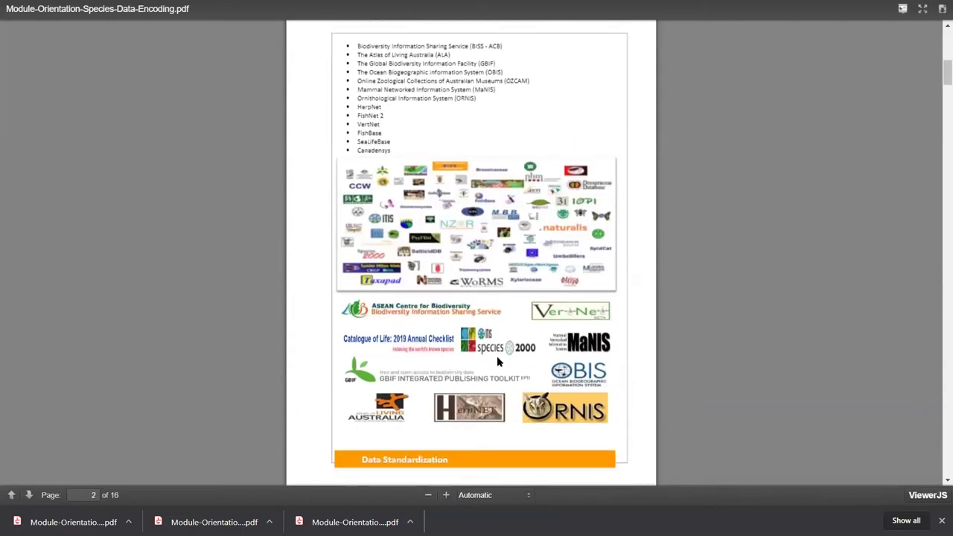
scroll(462, 380, down, 1)
Read the module's Data Standardization section, the Sample Exercise with its strategy, and source Tables A to C on page 3
scroll(413, 280, down, 5)
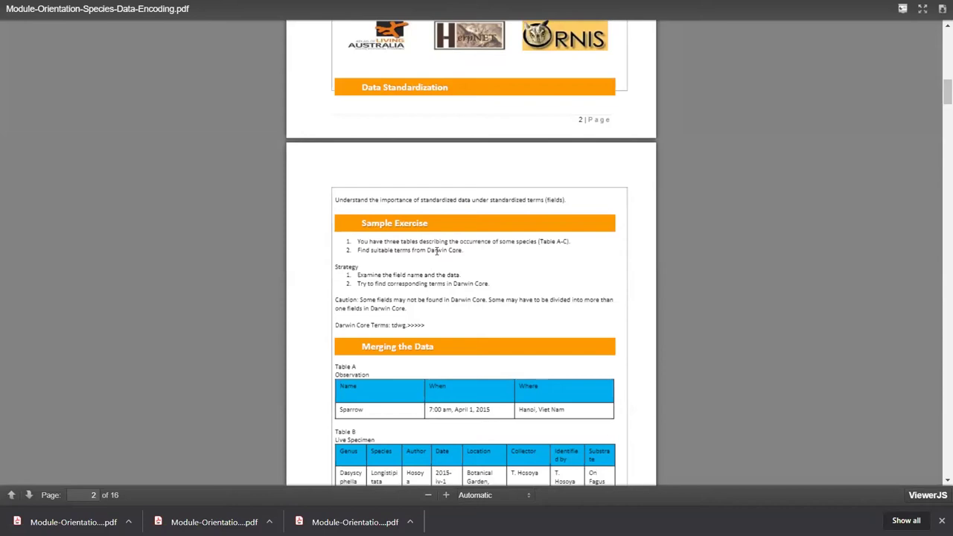
scroll(438, 251, down, 2)
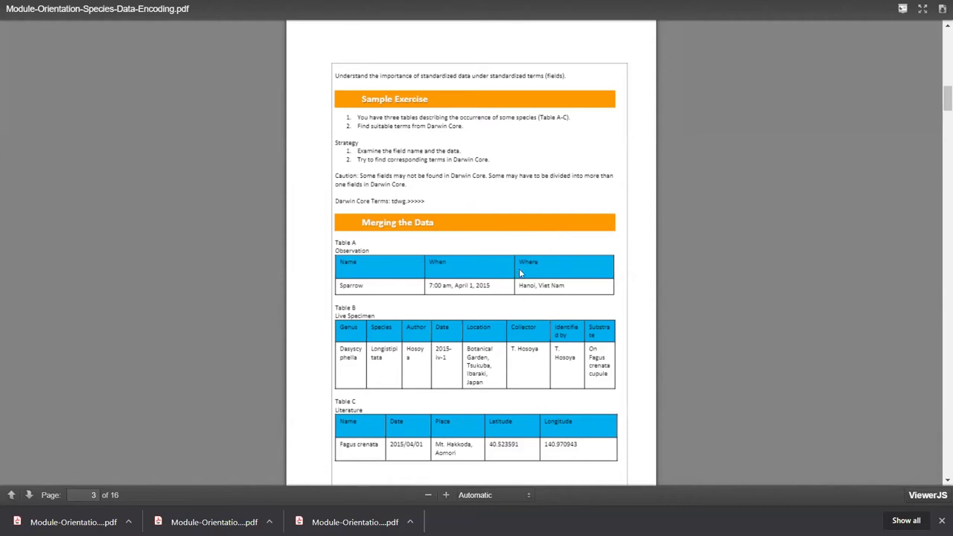
scroll(430, 265, down, 2)
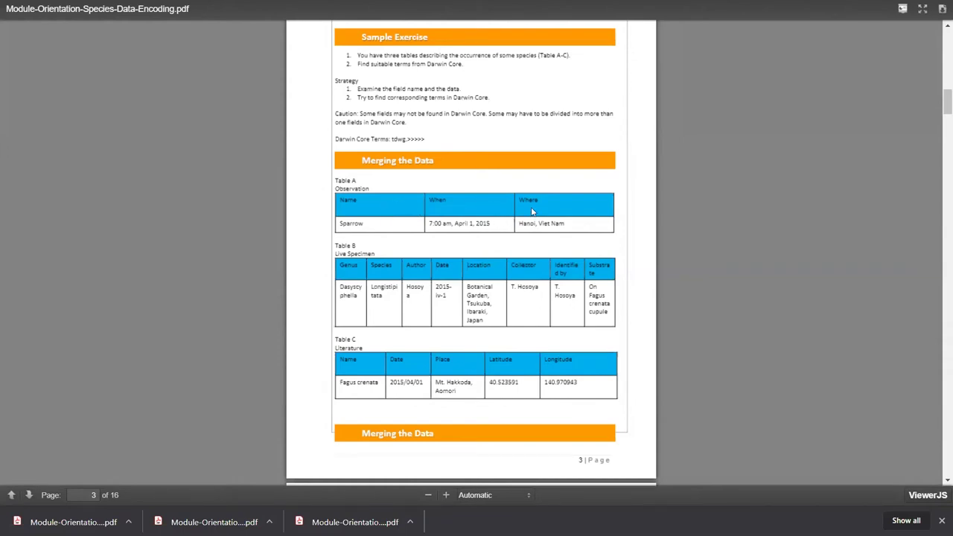
scroll(511, 257, down, 1)
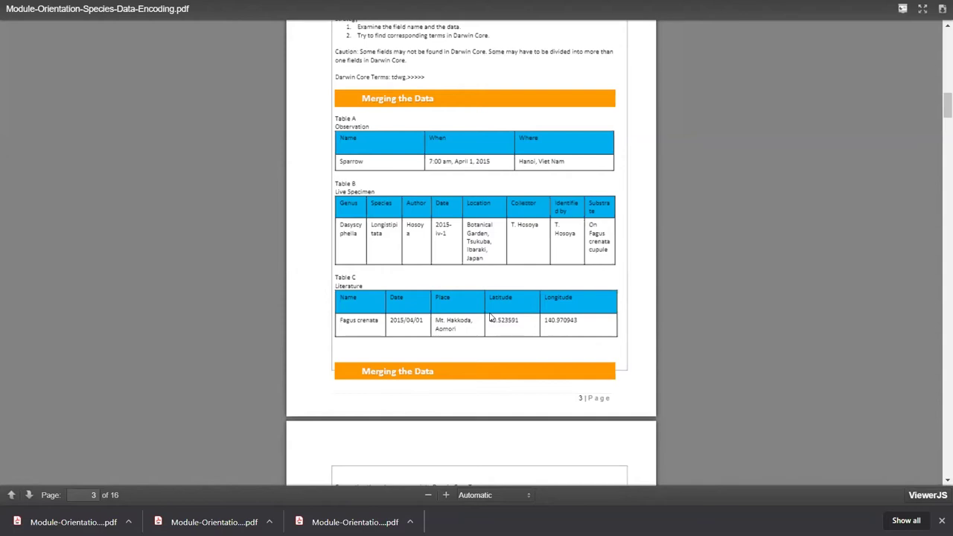
scroll(506, 272, down, 5)
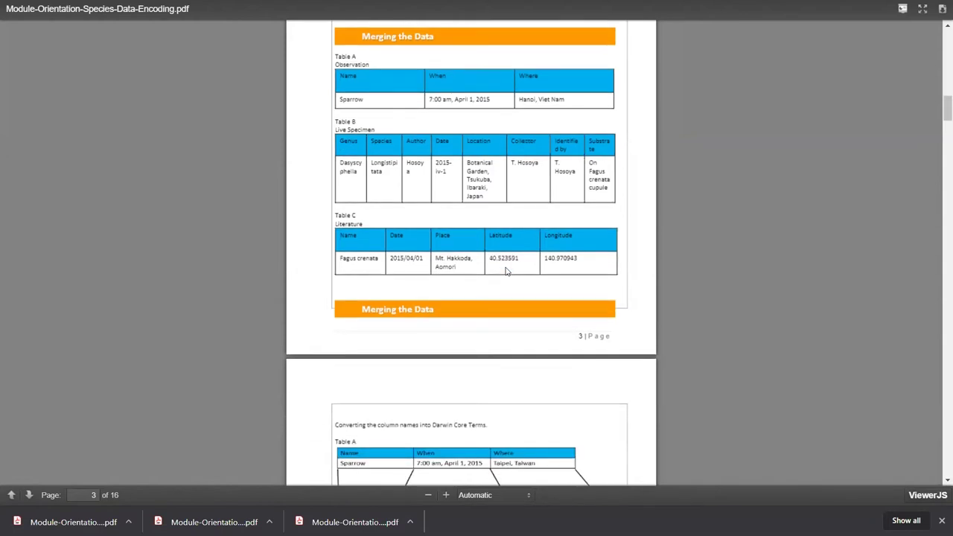
Examine on page 4 how the column names of Tables A and B are converted into Darwin Core terms, continuing to Table C
scroll(506, 272, down, 2)
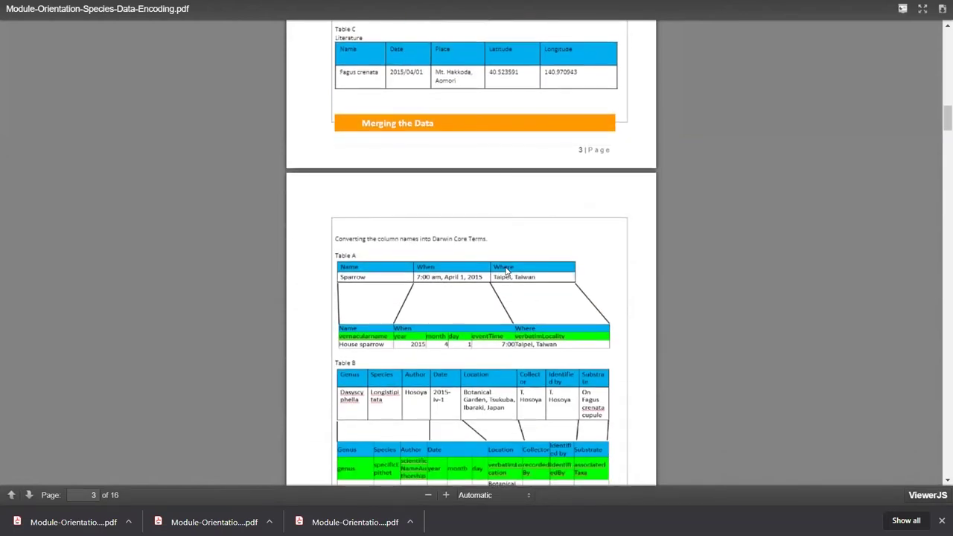
scroll(506, 271, down, 4)
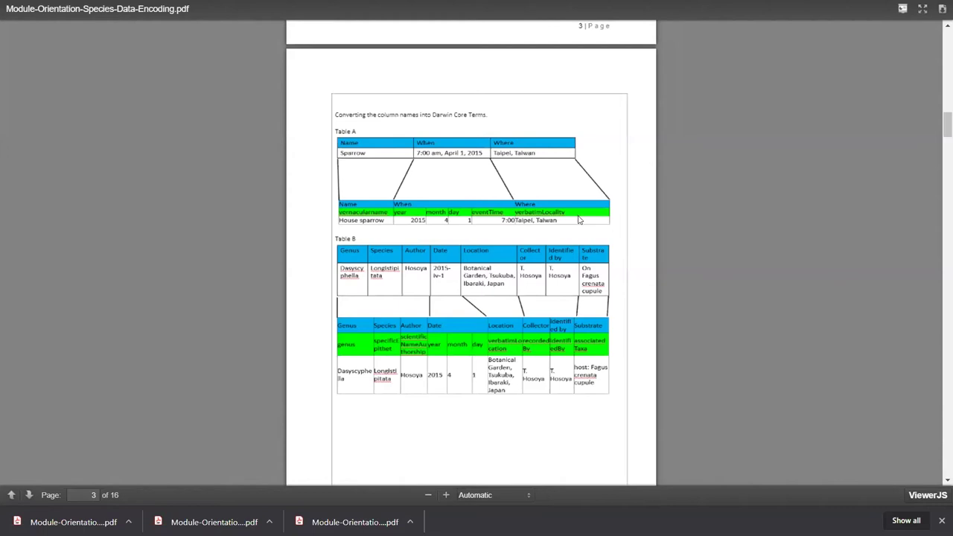
scroll(515, 159, down, 2)
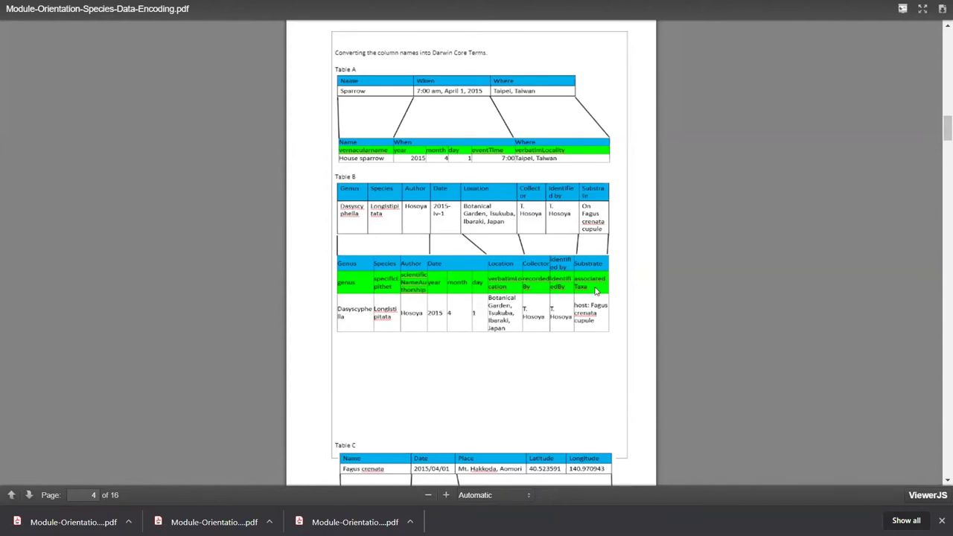
scroll(589, 280, down, 2)
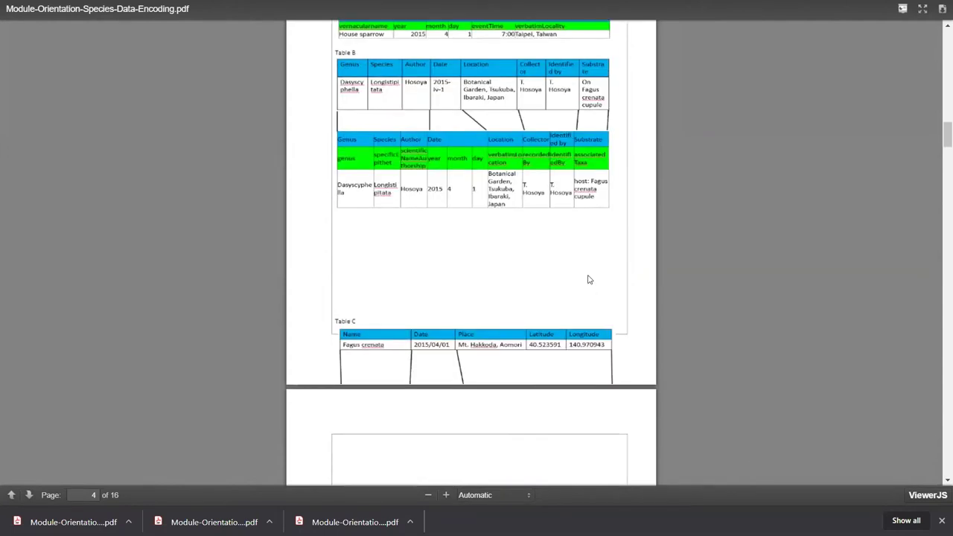
scroll(589, 280, down, 2)
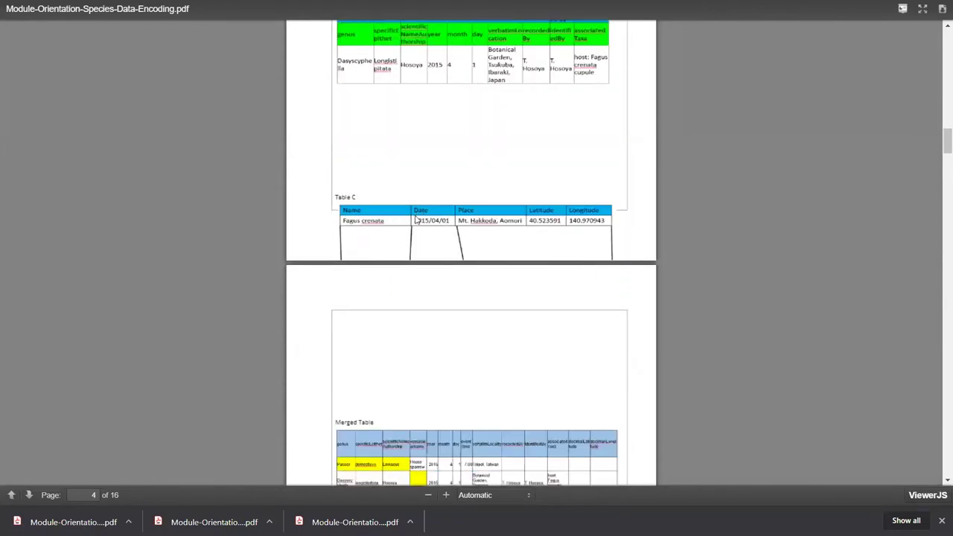
scroll(453, 213, down, 3)
Review the page 4 conversions again, comparing the original columns of Tables A and B with their Darwin Core terms, and revisit Table C
scroll(453, 213, up, 3)
scroll(415, 218, up, 2)
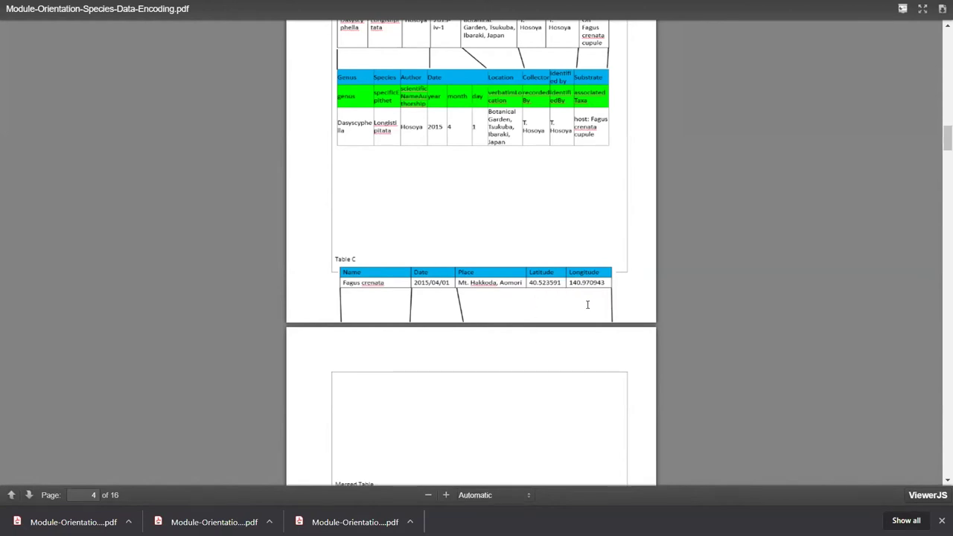
scroll(587, 305, down, 3)
scroll(588, 307, up, 3)
scroll(589, 301, up, 5)
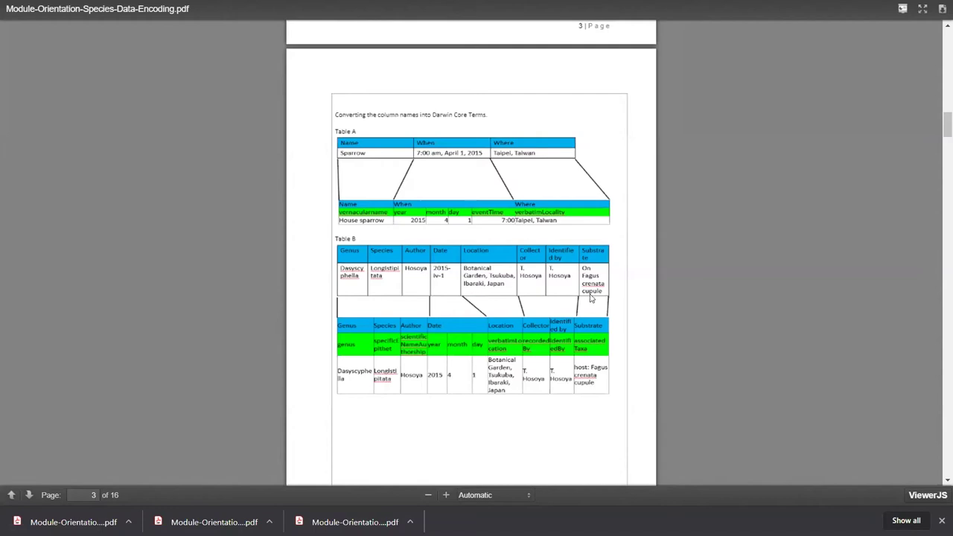
scroll(582, 301, down, 2)
scroll(576, 300, up, 1)
scroll(576, 300, up, 3)
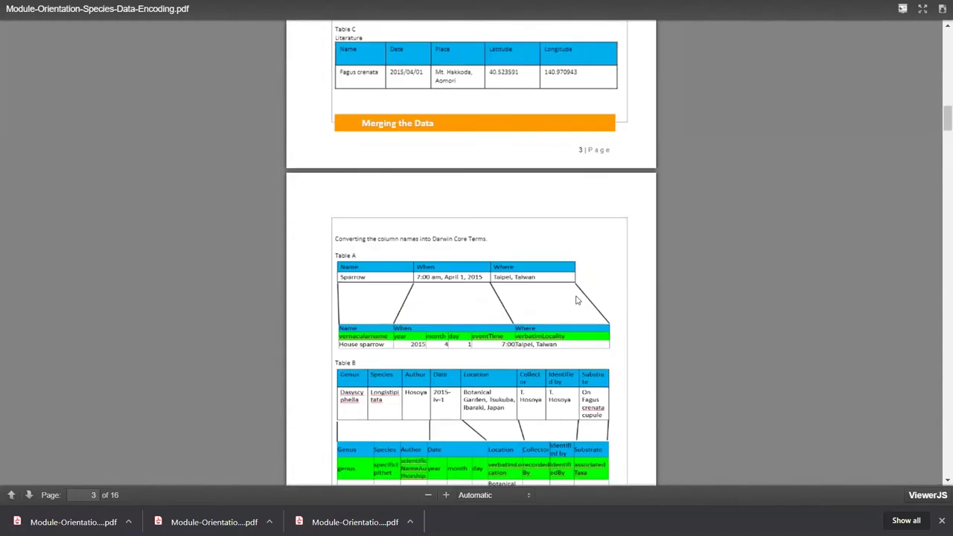
scroll(577, 300, down, 2)
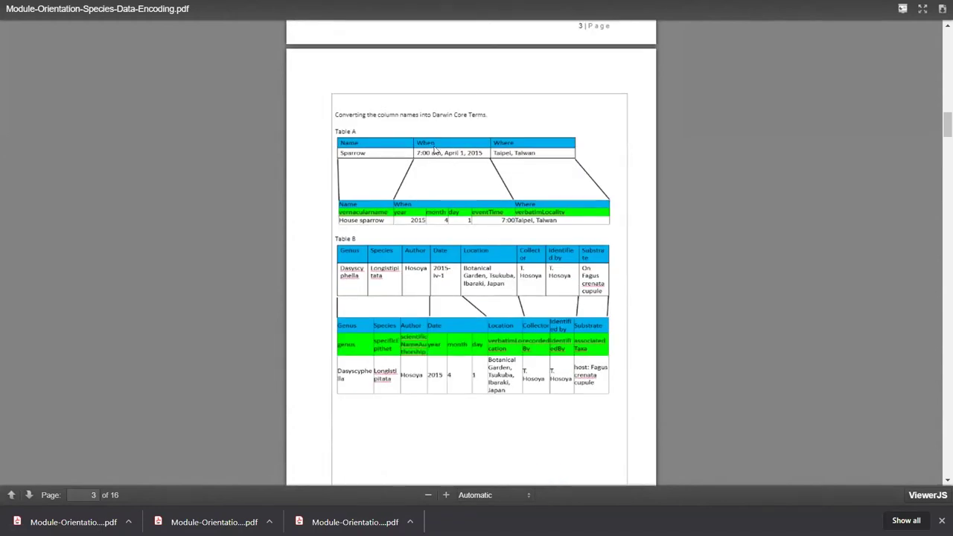
scroll(555, 177, down, 1)
scroll(554, 177, down, 1)
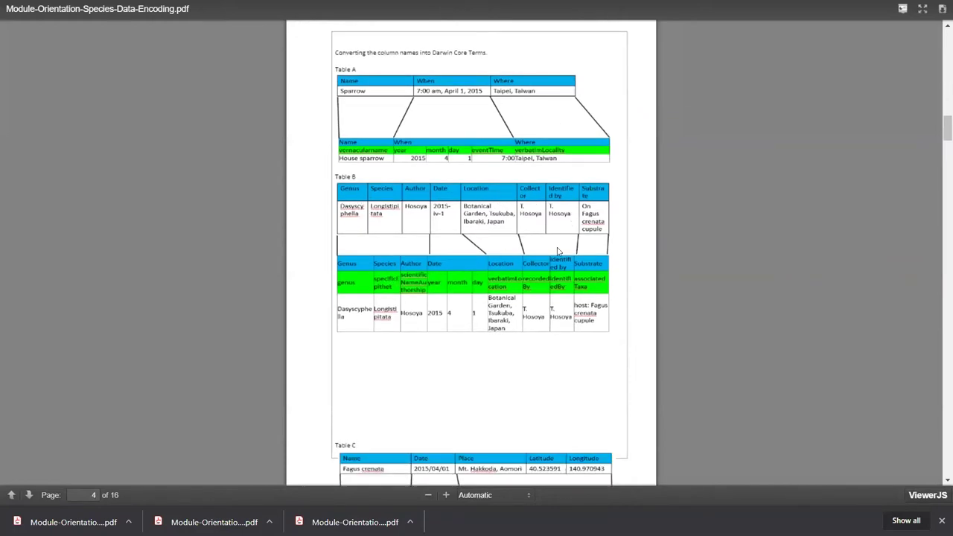
scroll(559, 253, down, 1)
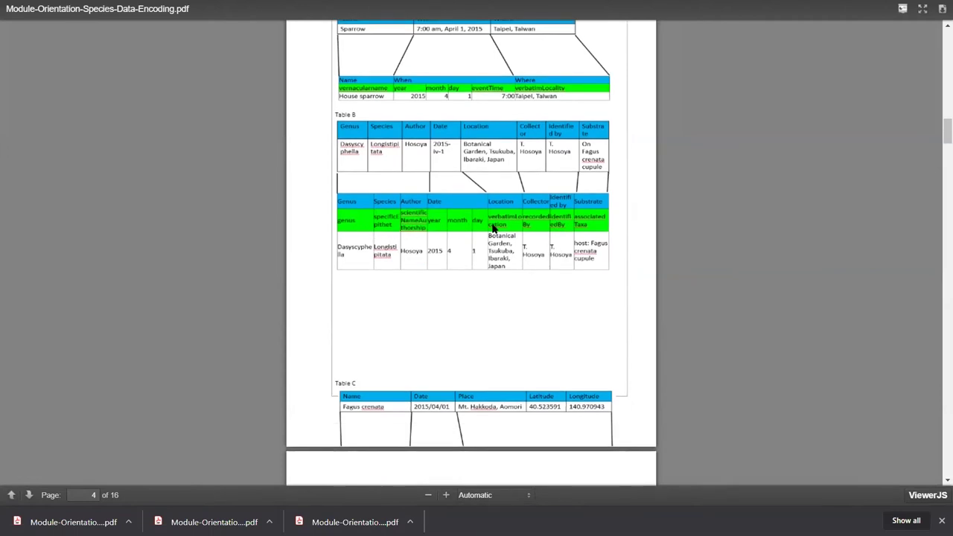
scroll(492, 228, down, 5)
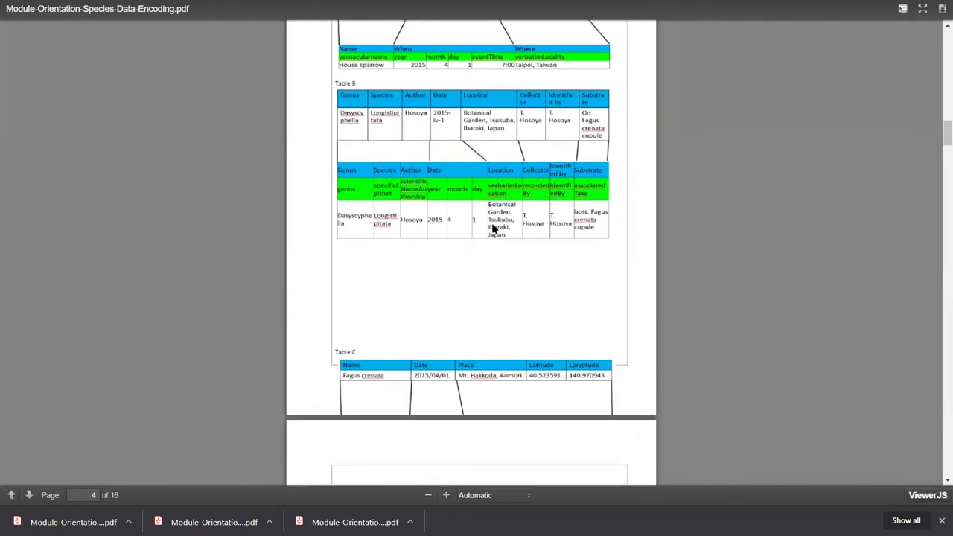
Compare the Merged Table and its colour legend with source Tables B and C in the species data encoding module
scroll(493, 229, down, 1)
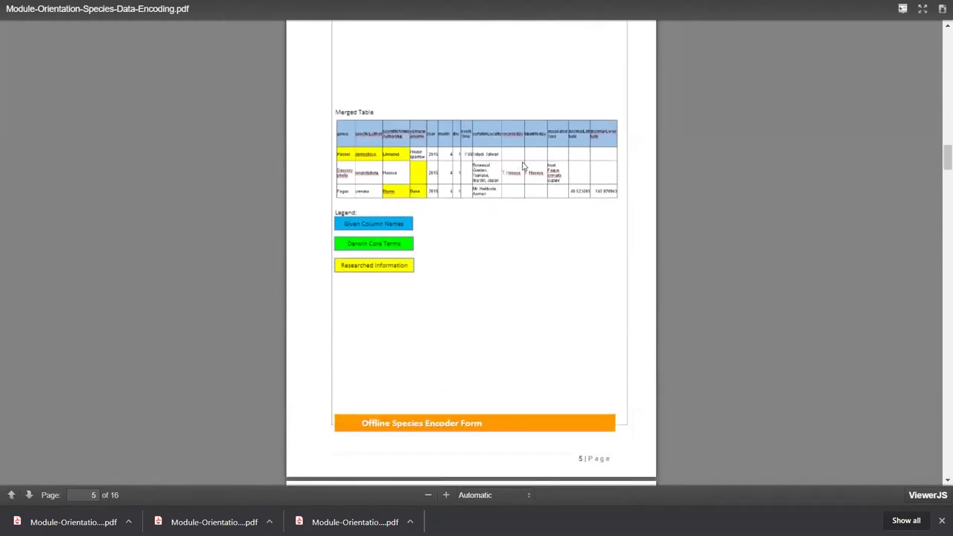
scroll(525, 167, up, 1)
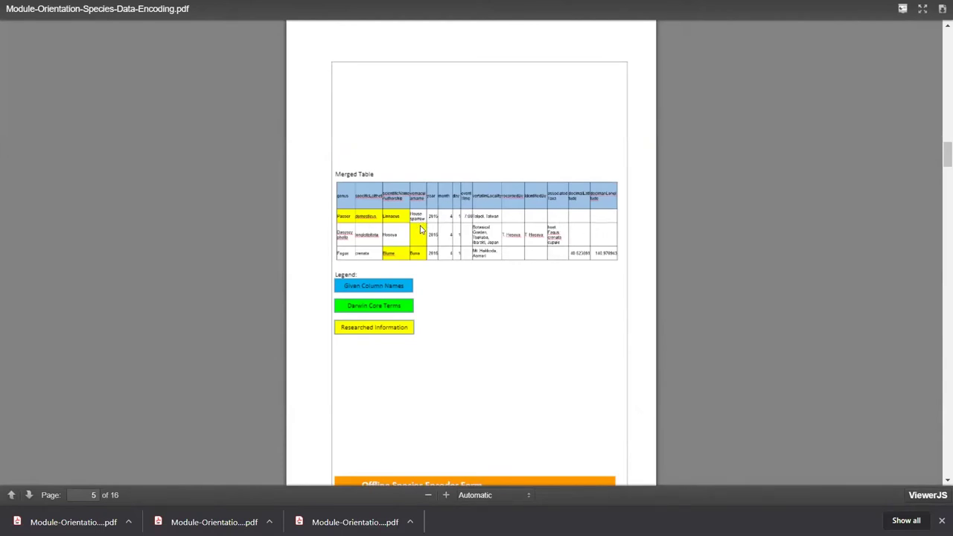
scroll(422, 222, down, 1)
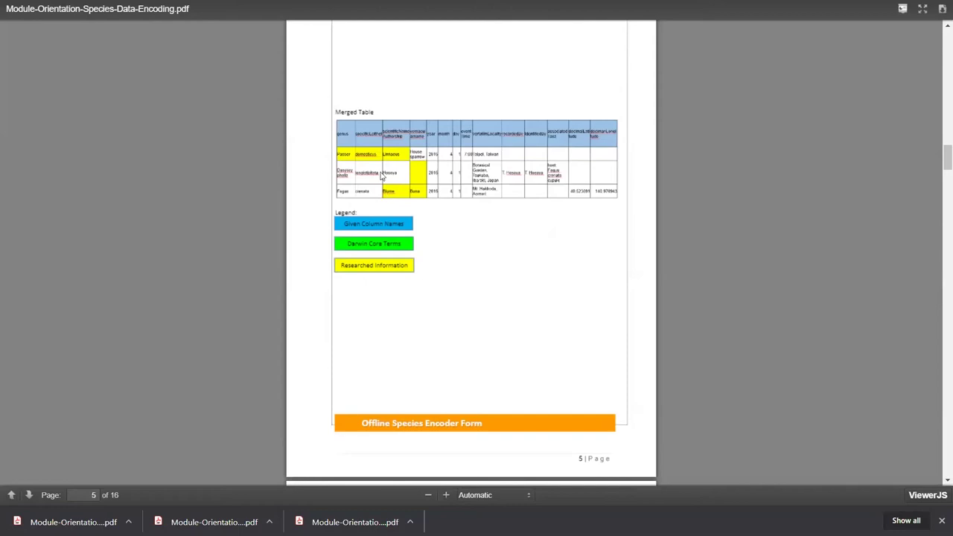
scroll(380, 294, up, 1)
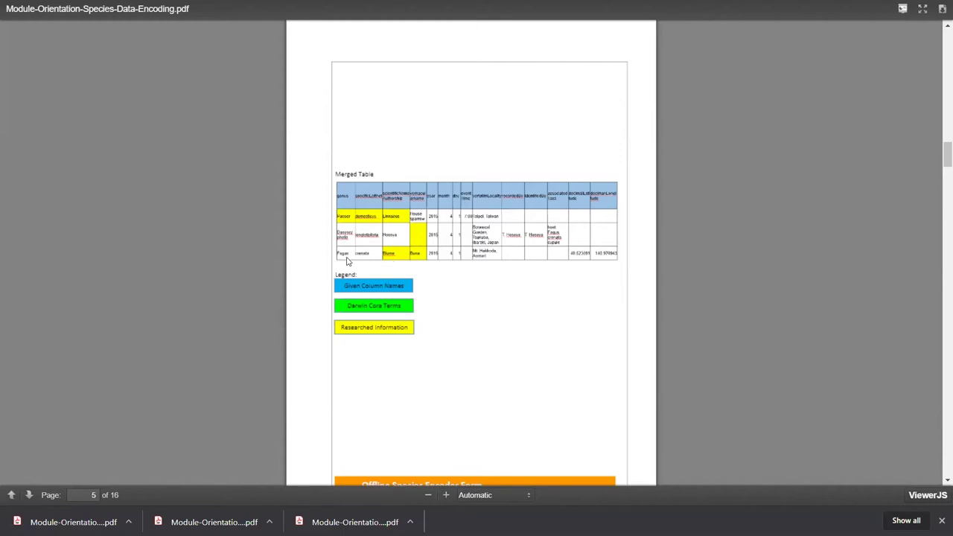
scroll(367, 261, up, 5)
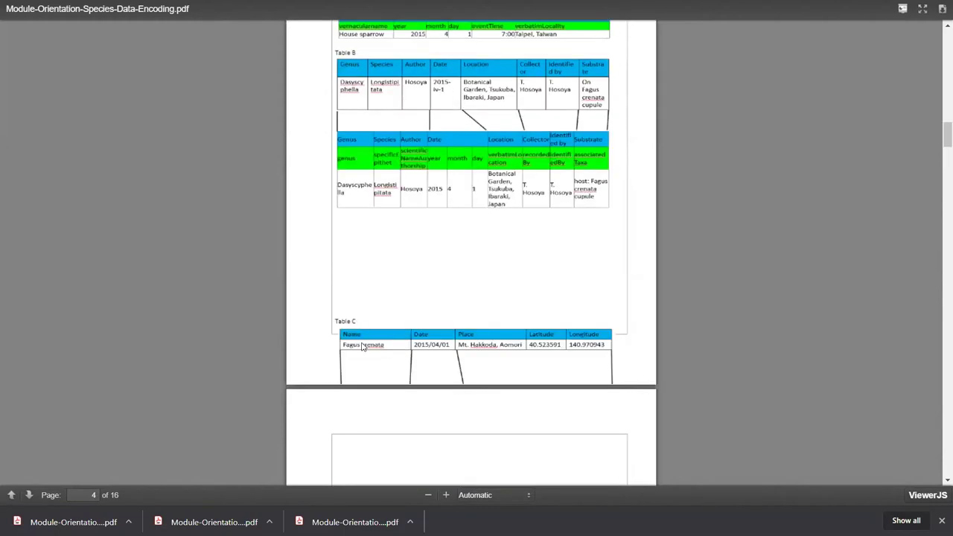
scroll(363, 346, down, 5)
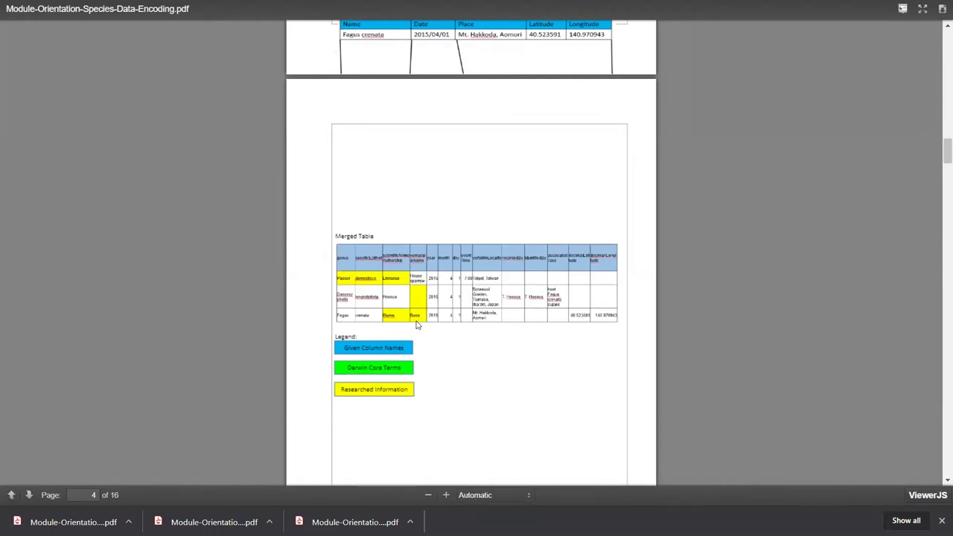
scroll(423, 318, down, 3)
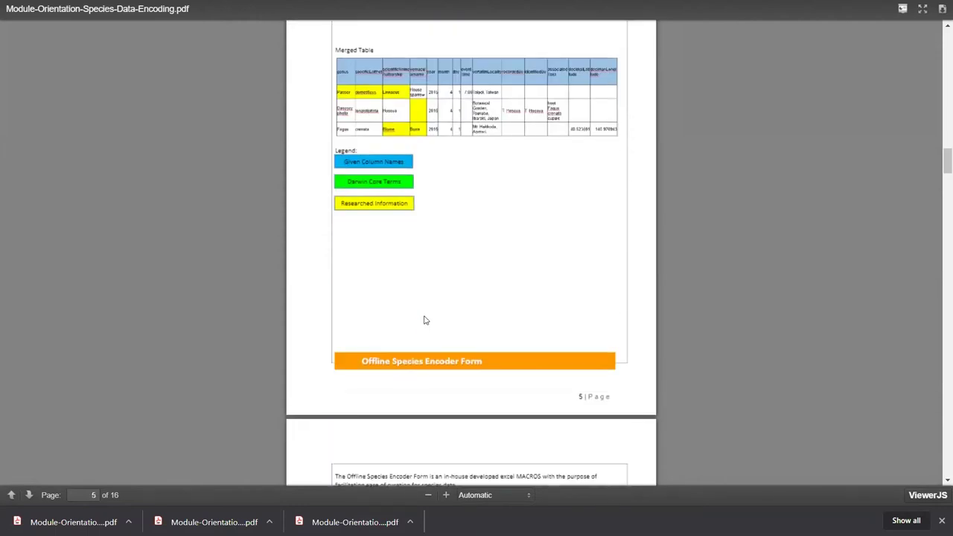
Read the Offline Species Encoder Form section of the module, covering its main menu and numbered instructions
scroll(426, 320, down, 6)
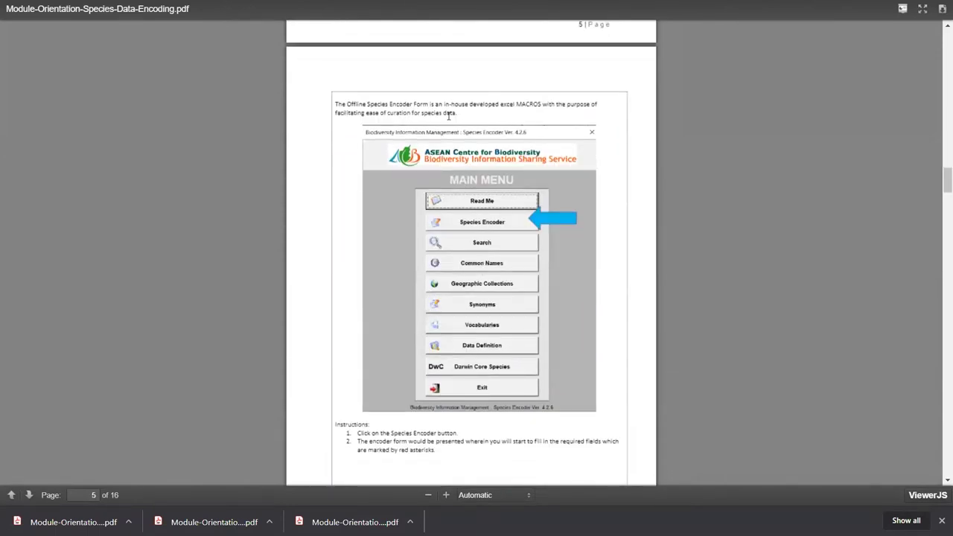
scroll(556, 311, down, 1)
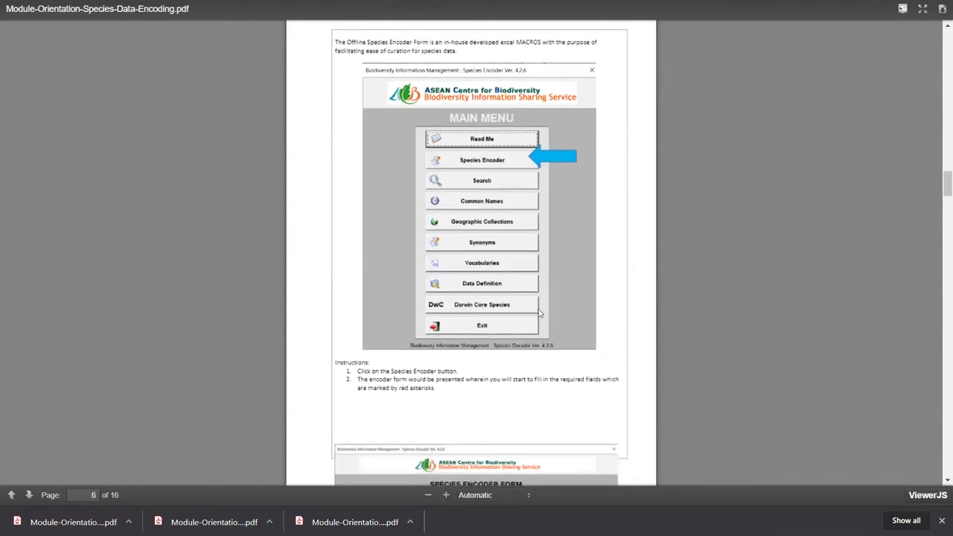
scroll(506, 296, down, 2)
scroll(447, 277, up, 2)
scroll(445, 277, down, 1)
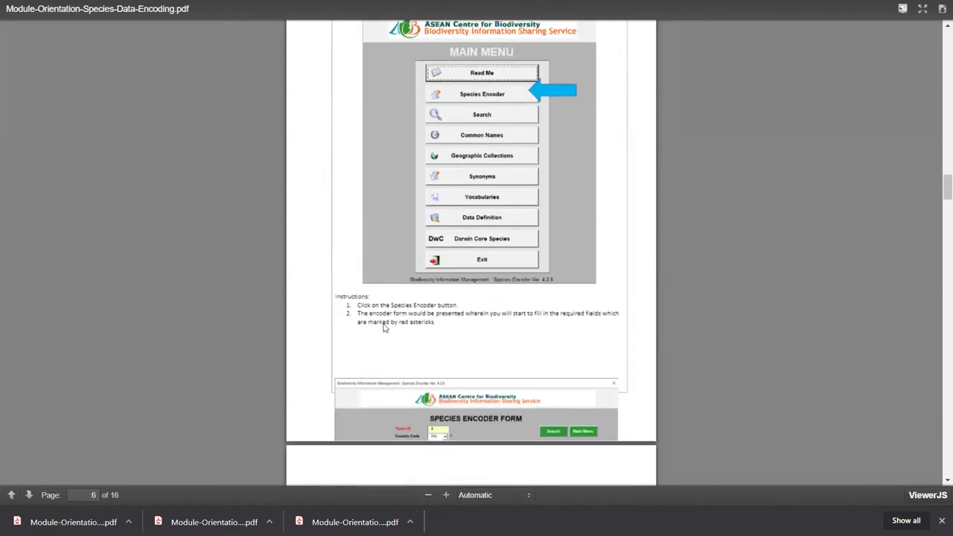
scroll(385, 329, down, 10)
scroll(384, 322, down, 3)
scroll(384, 324, down, 7)
scroll(382, 332, up, 14)
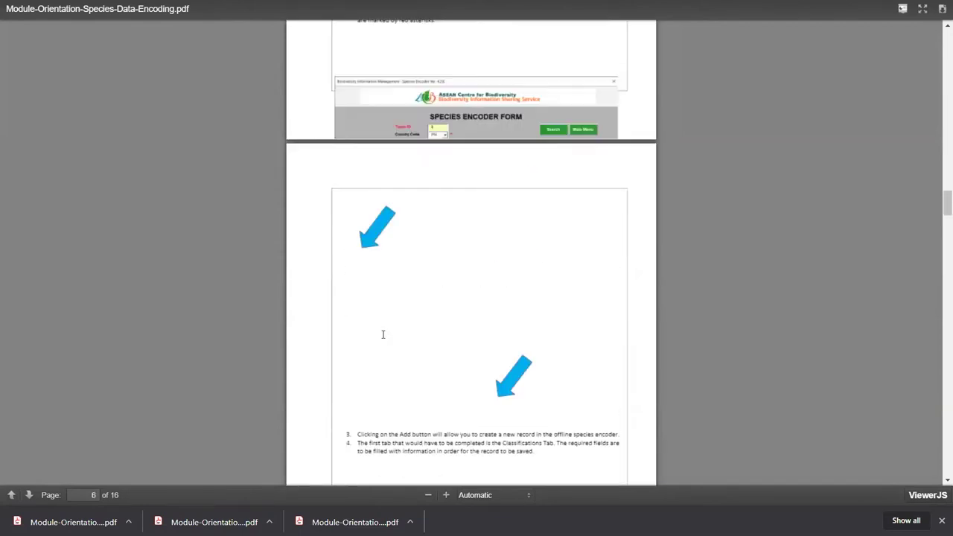
scroll(383, 334, up, 15)
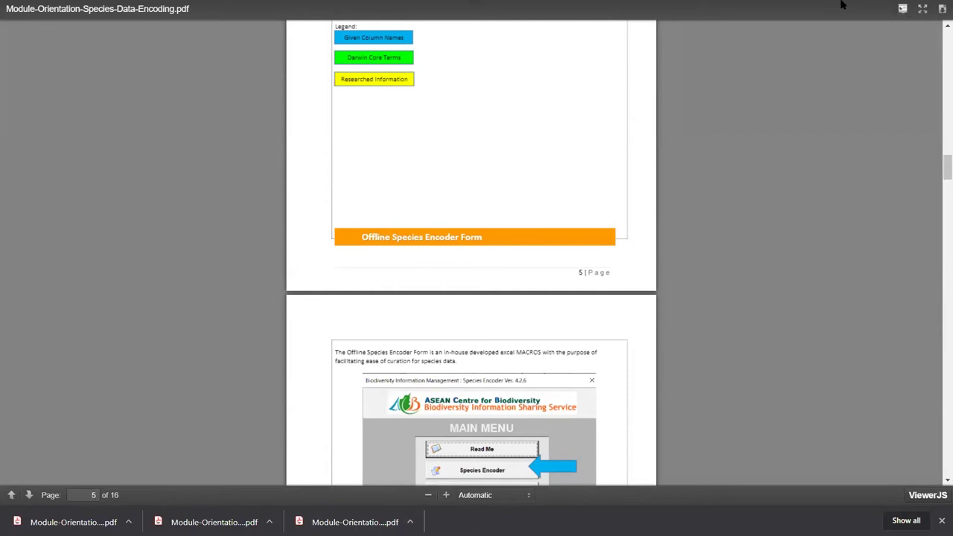
Return to the Merged Table in the module PDF and leave the full-screen view
mouse_move(927, 6)
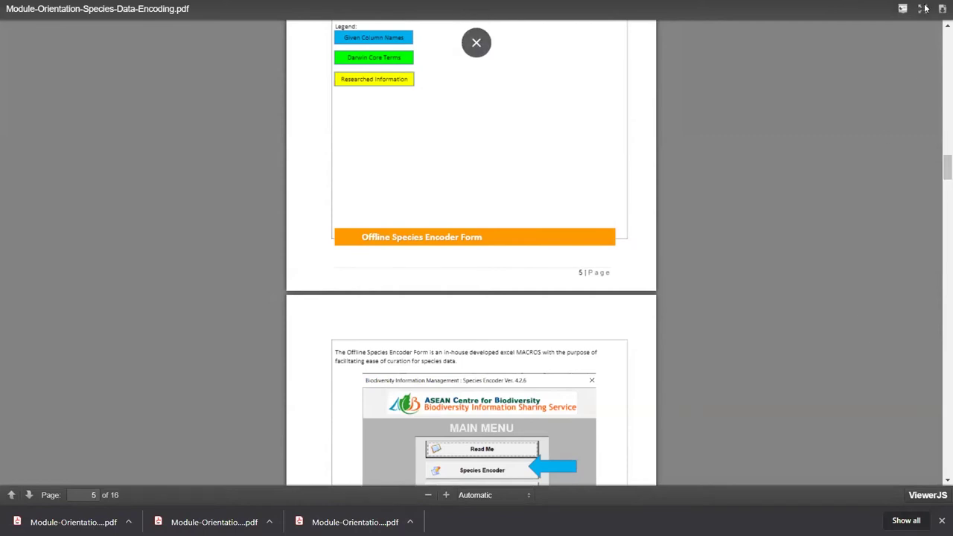
scroll(834, 114, up, 5)
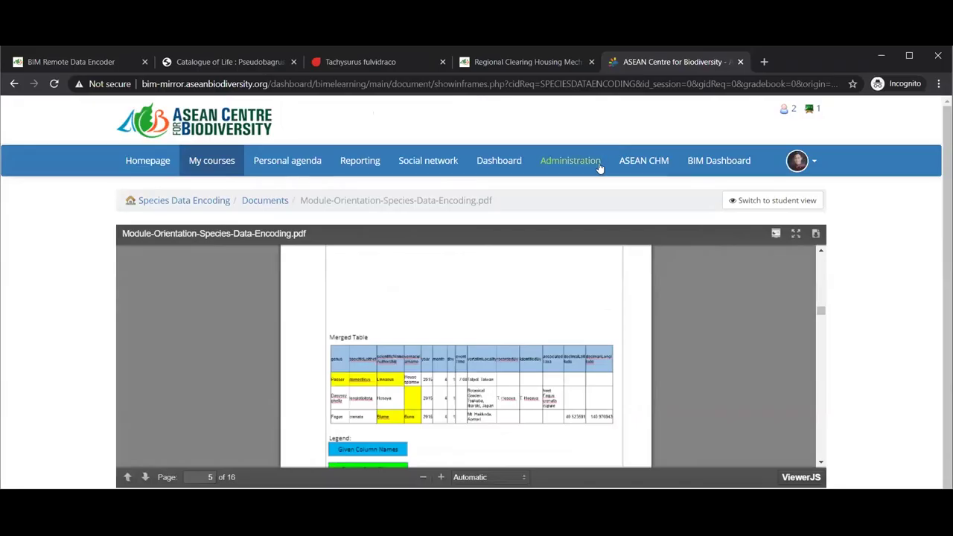
click(925, 8)
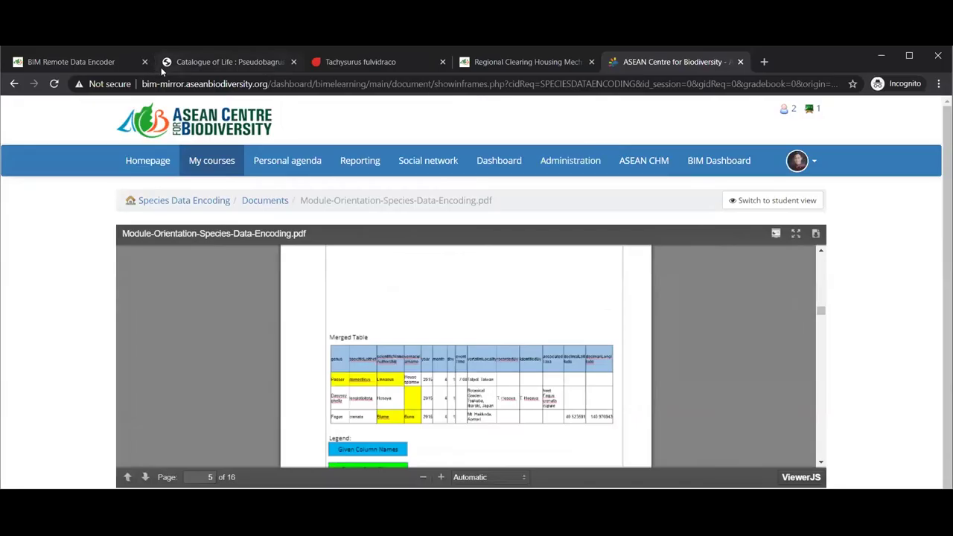
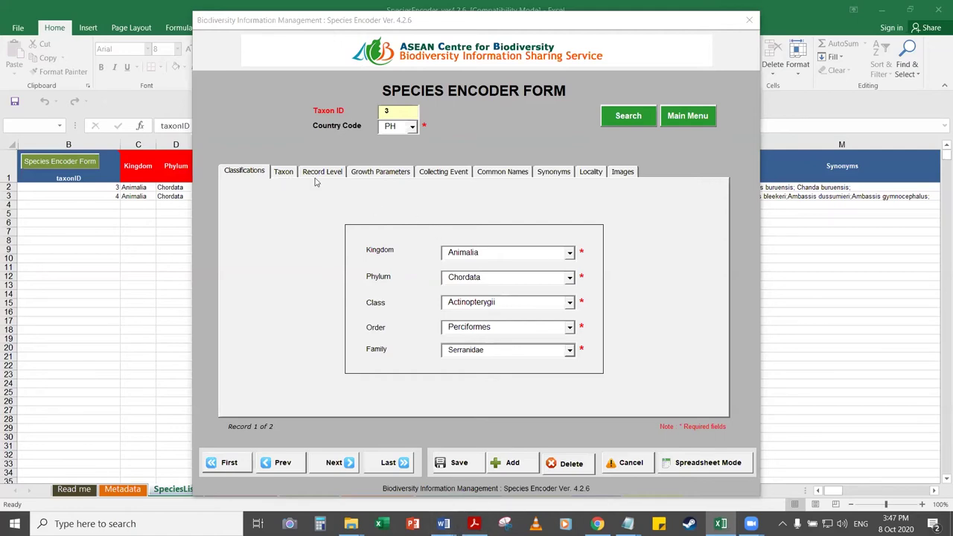
Change the classification of the record with taxon ID 3 to order Siluriformes and family Bagridae
click(570, 329)
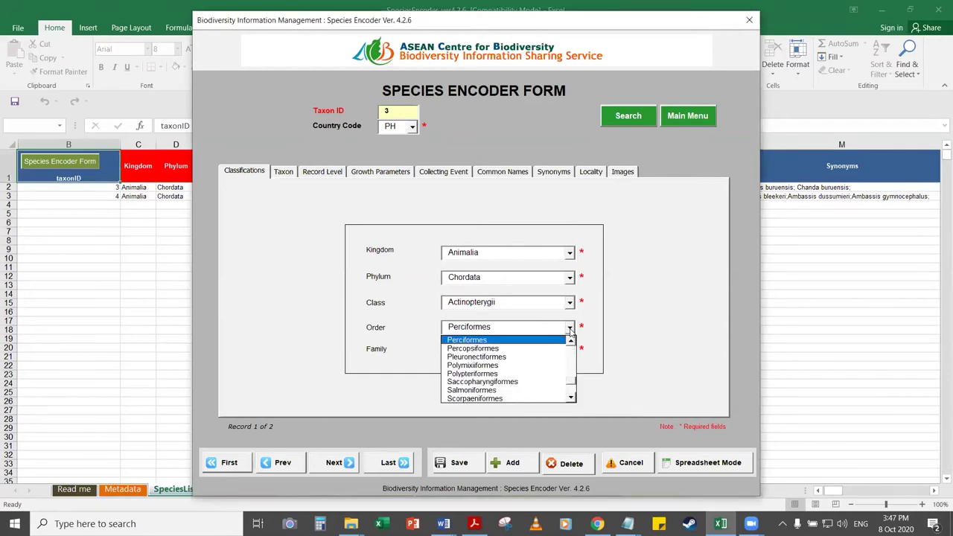
scroll(551, 373, up, 1)
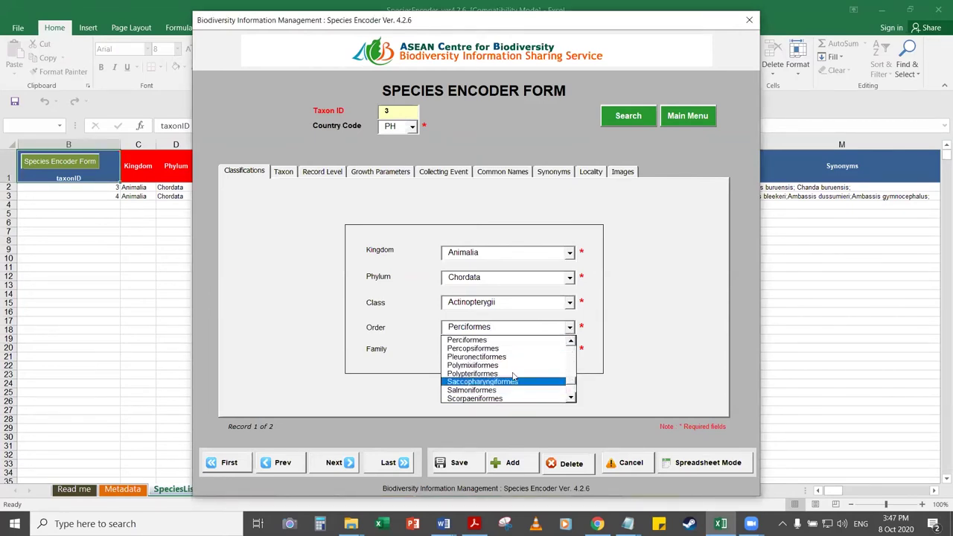
scroll(542, 398, down, 1)
click(543, 398)
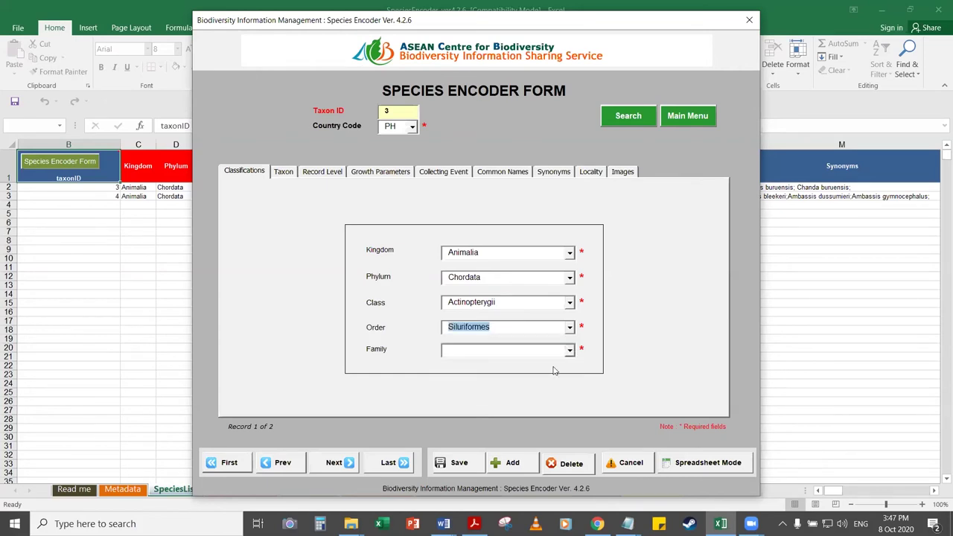
click(544, 350)
click(571, 350)
scroll(570, 417, down, 4)
click(499, 409)
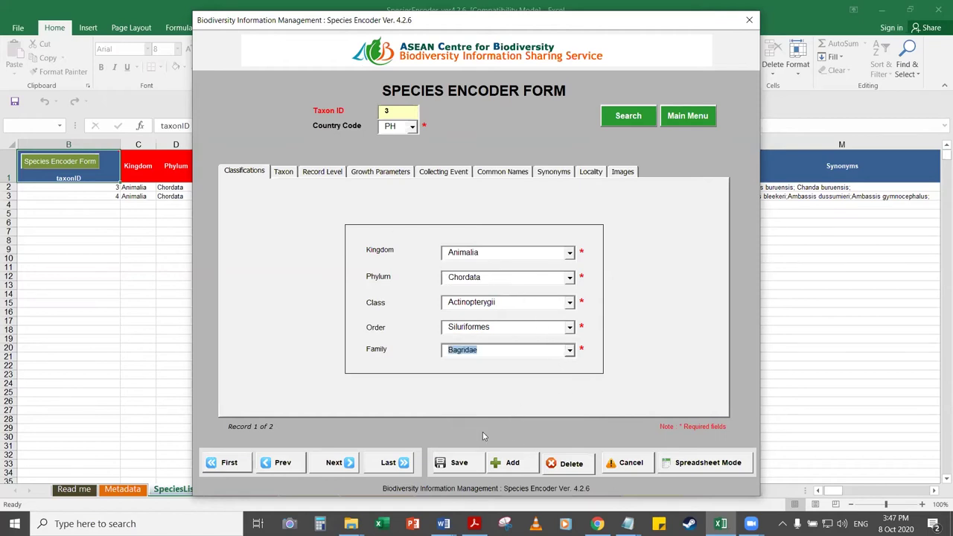
Glance at the current record's taxon details and add a new blank species record
click(284, 172)
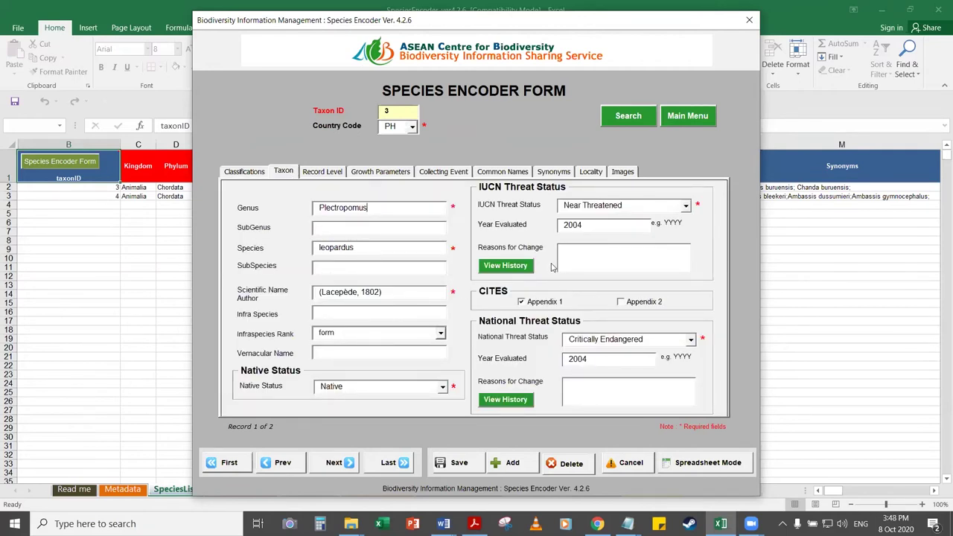
click(251, 175)
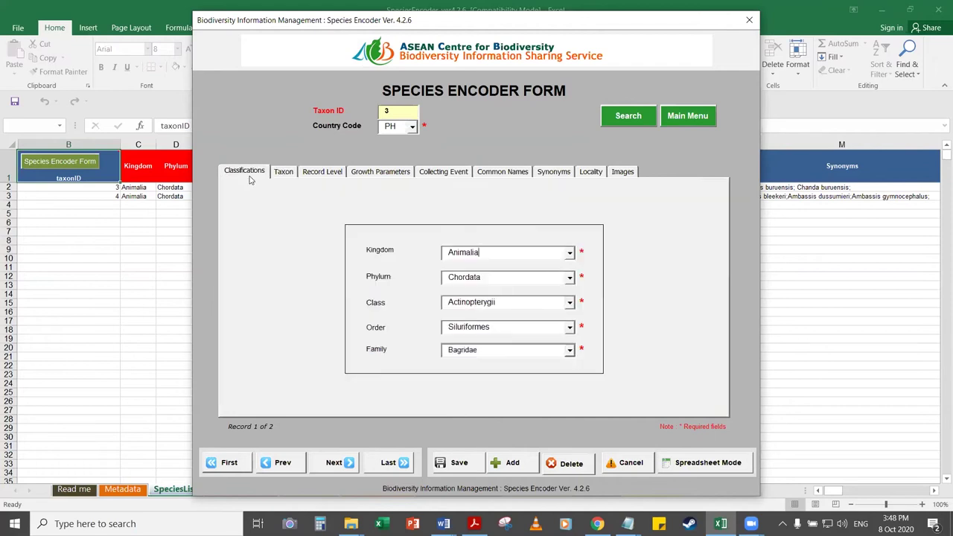
click(513, 463)
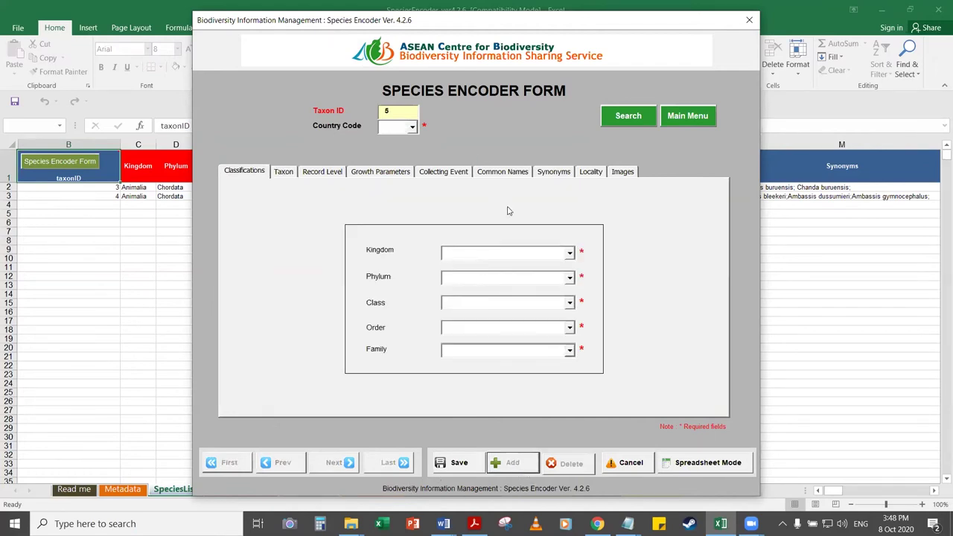
Look through the new record's sections from Taxon to Images and return to its classification fields
click(283, 176)
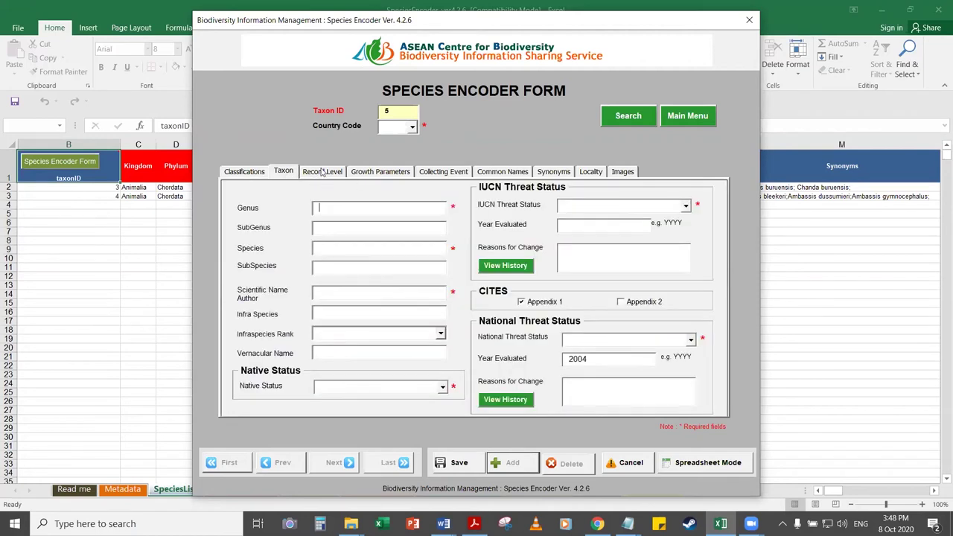
click(321, 171)
click(378, 176)
click(466, 175)
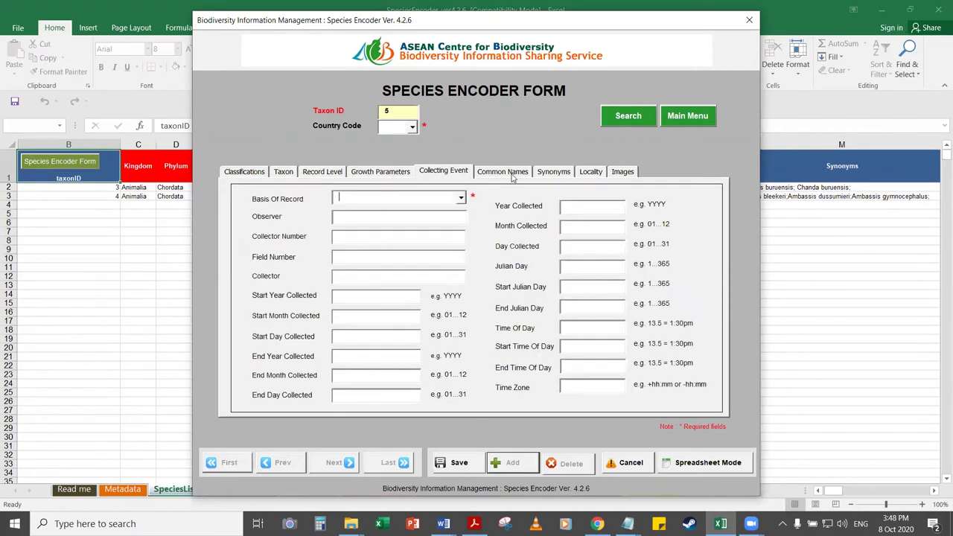
click(509, 173)
click(591, 173)
click(622, 173)
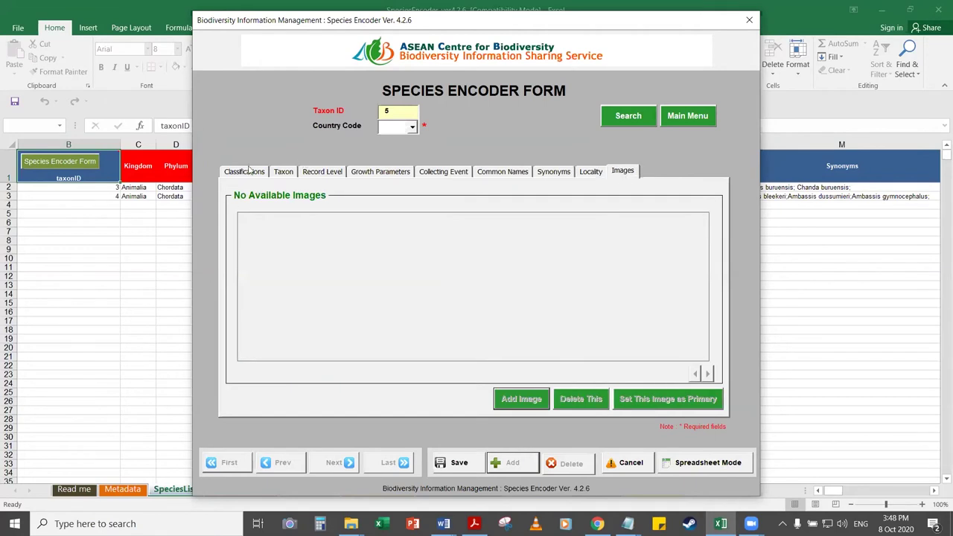
click(249, 172)
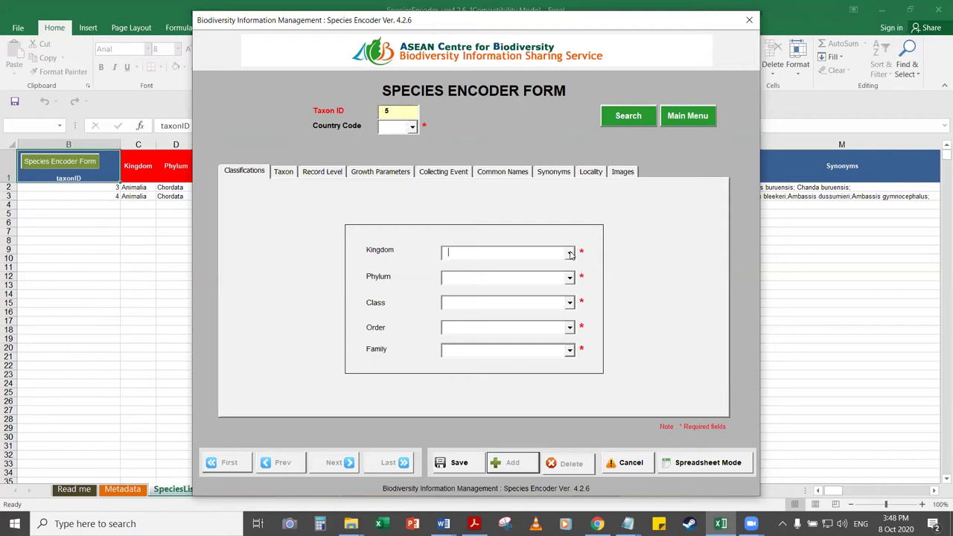
Classify the new record under kingdom Animalia and family Siluridae, and open its taxon details
click(570, 254)
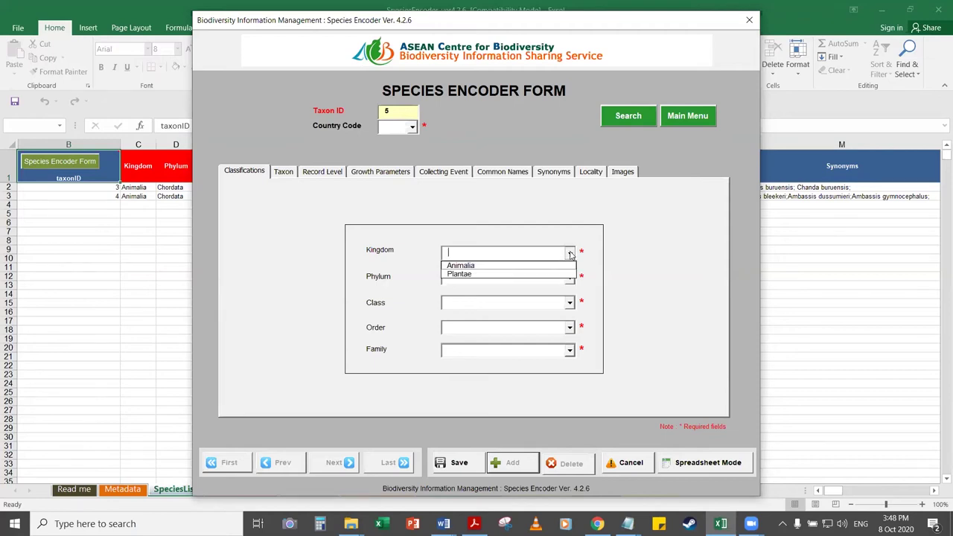
click(533, 269)
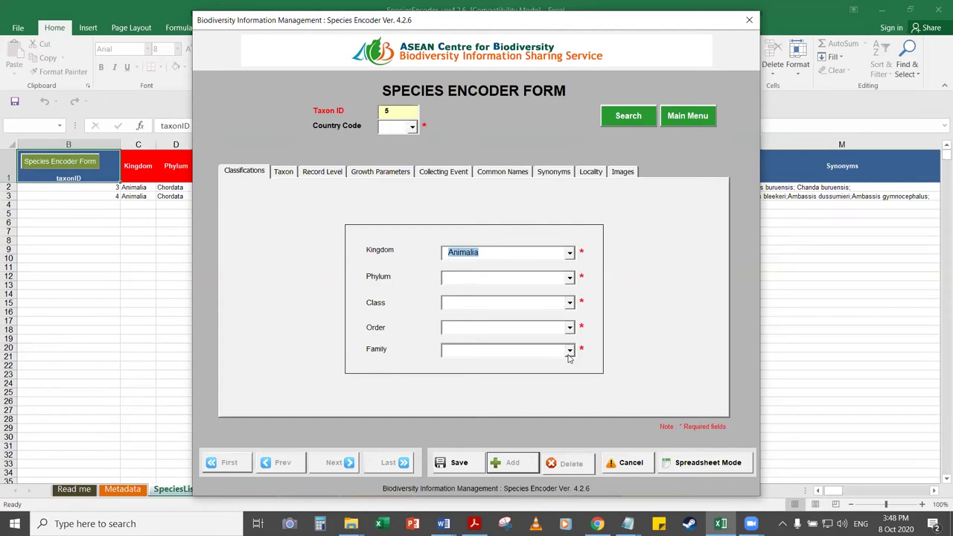
click(570, 350)
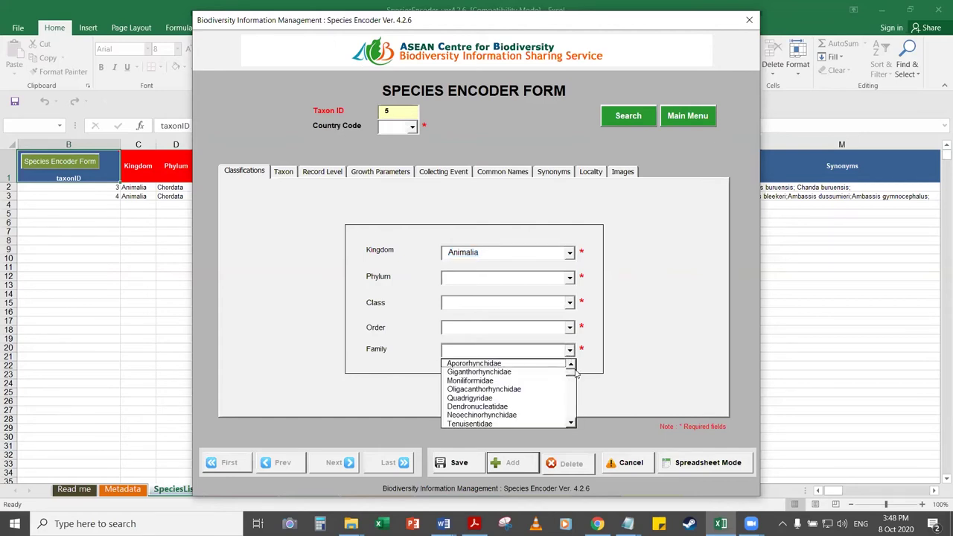
drag(574, 374, 571, 422)
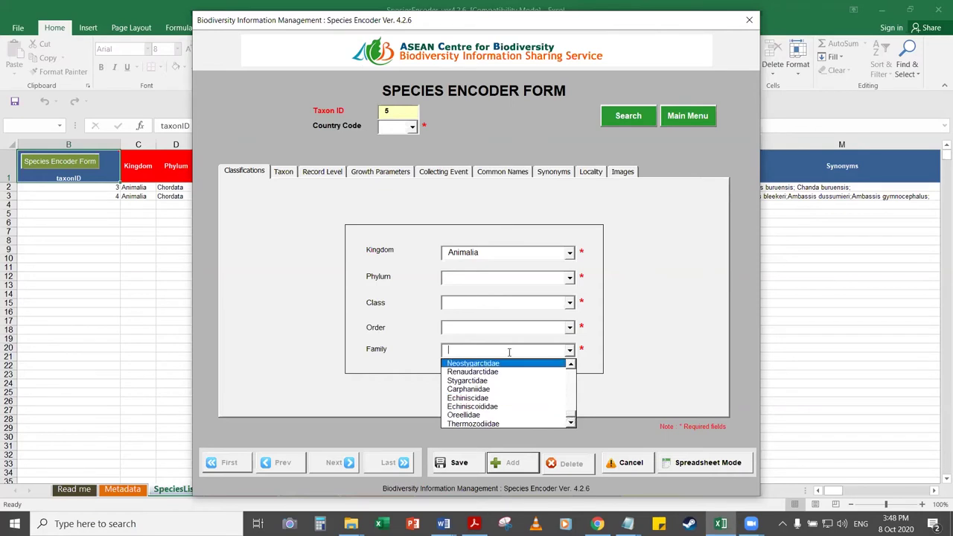
text(Siluphid)
key(Left)
text(u)
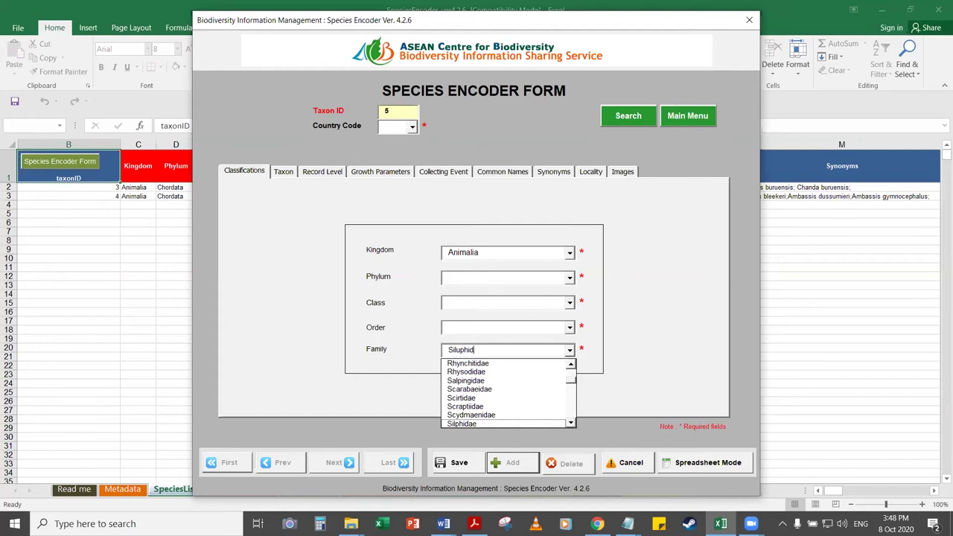
key(BackSpace)
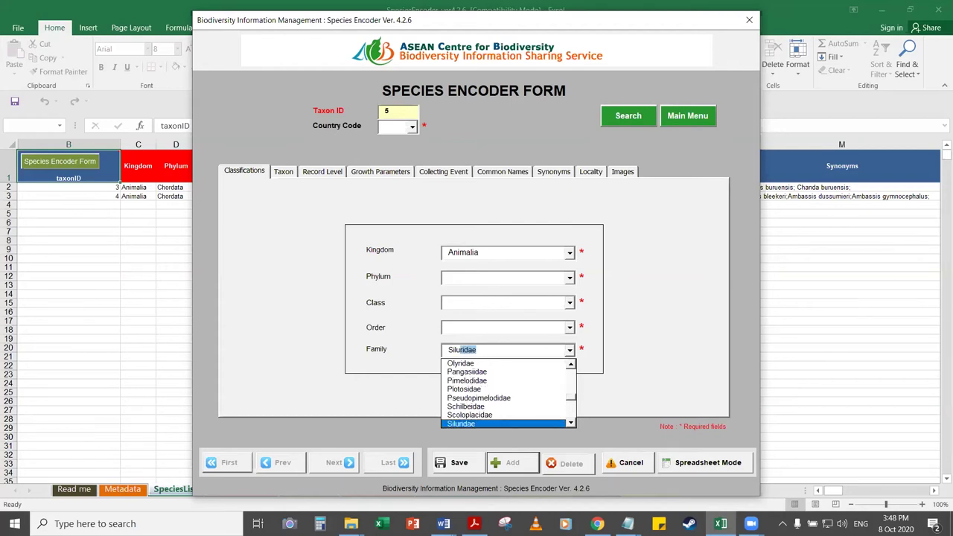
key(Return)
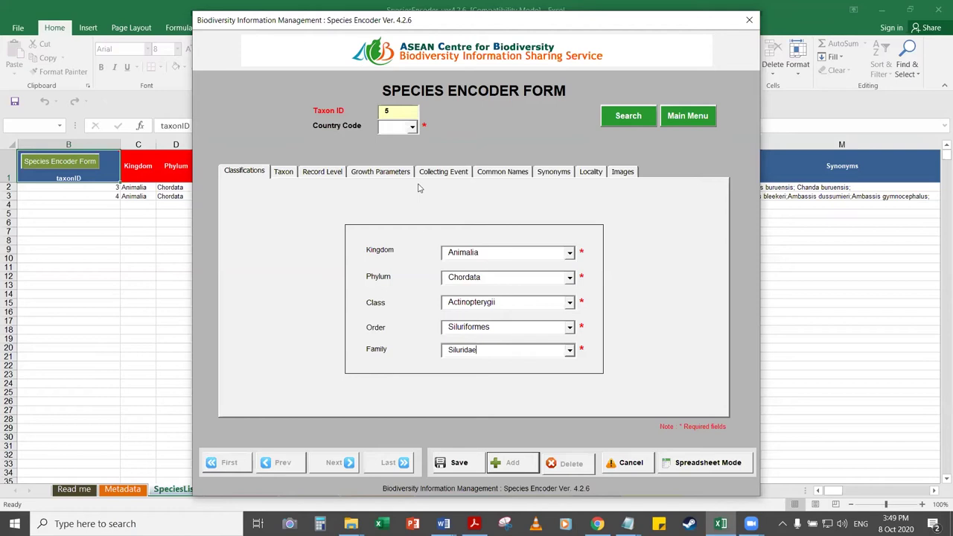
click(287, 174)
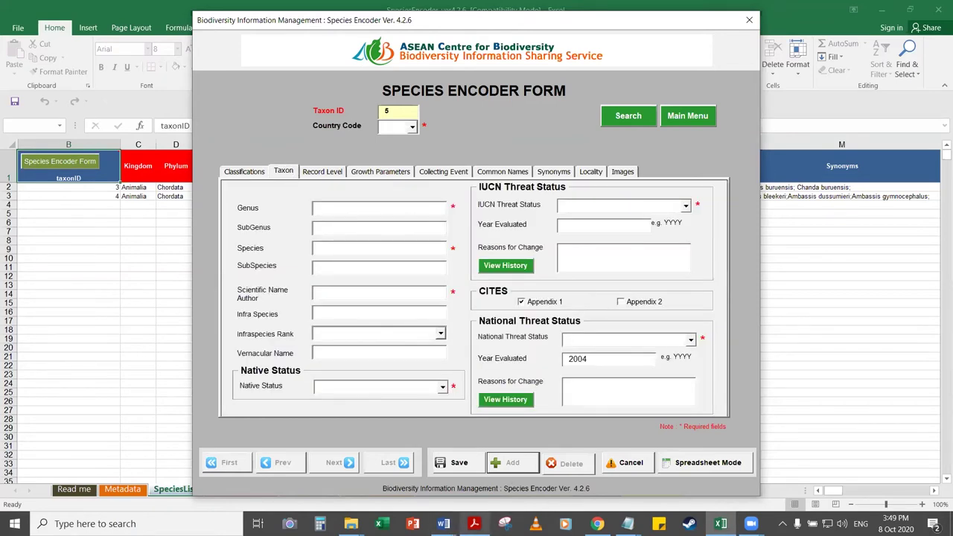
Switch to Chrome and copy the accepted scientific name Tachysurus fulvidraco (Richardson, 1846) from the Catalogue of Life species page
click(597, 524)
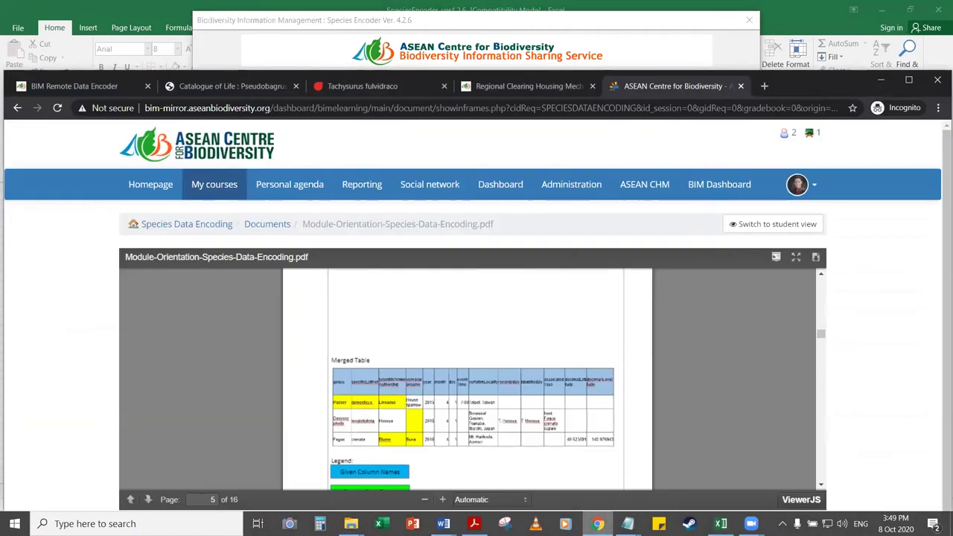
click(99, 89)
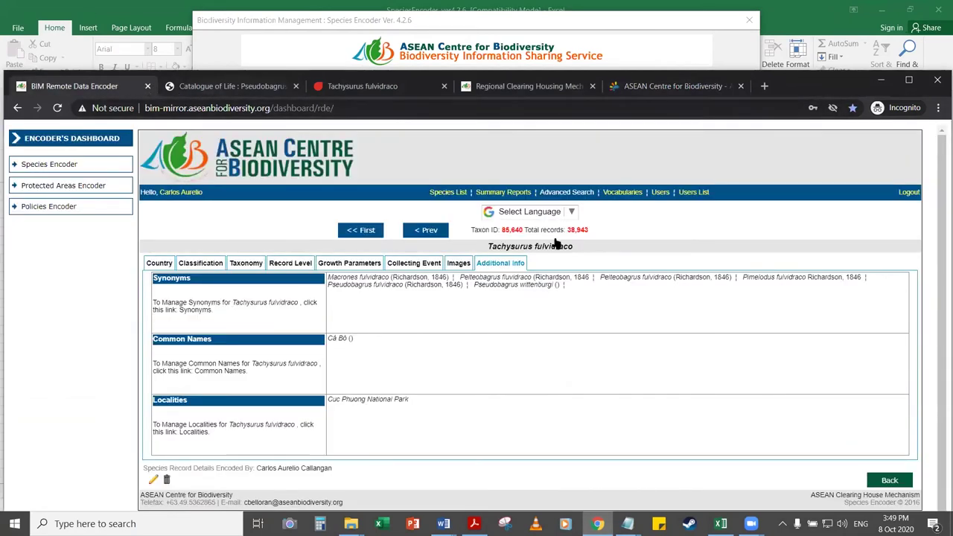
click(235, 84)
scroll(452, 276, up, 2)
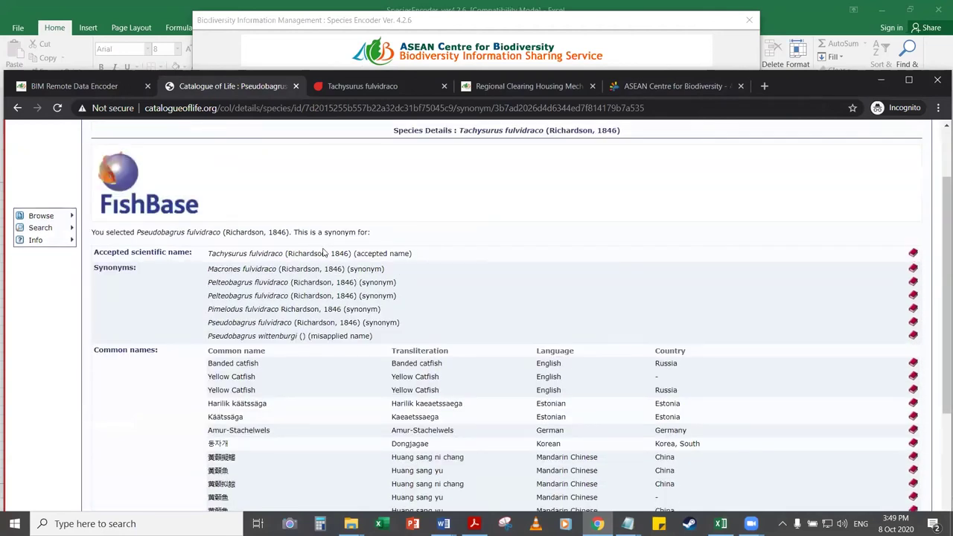
drag(350, 254, 209, 254)
key(ctrl+c)
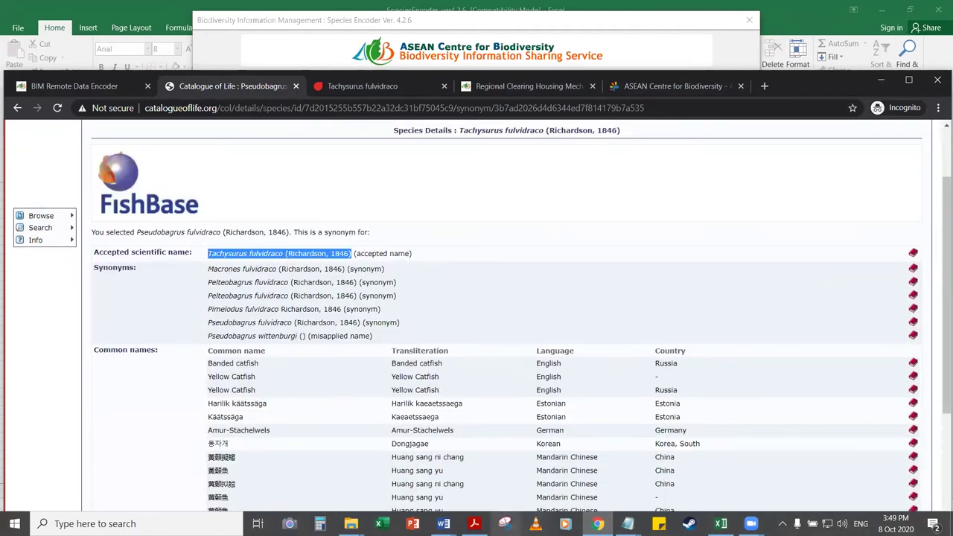
Switch back to the Species Encoder form, paste the copied name as the genus, and cut it down to Tachysurus
mouse_move(474, 523)
click(721, 523)
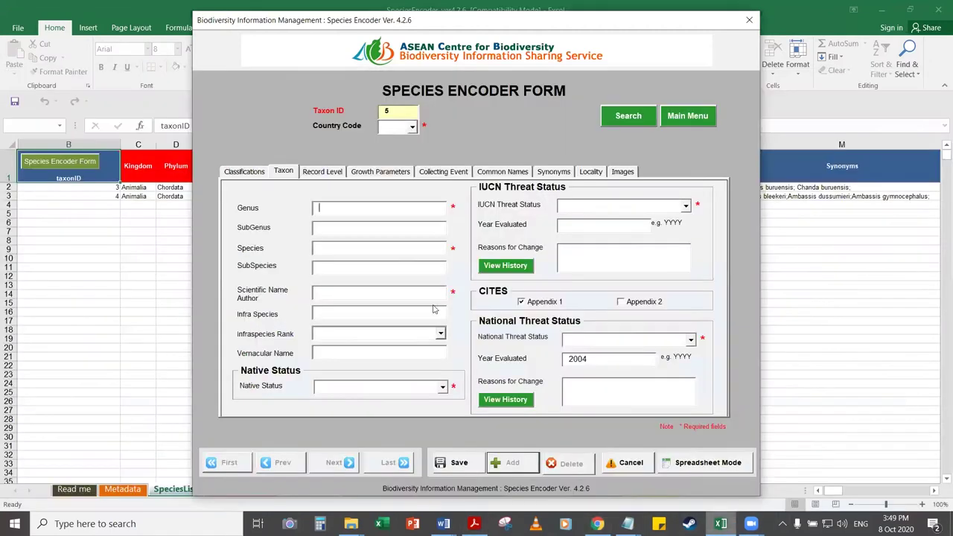
key(ctrl+v)
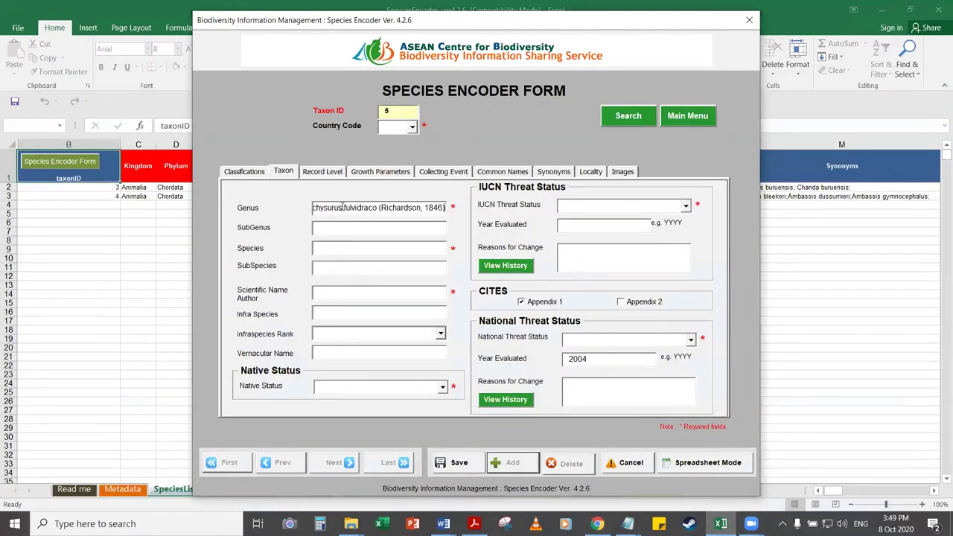
drag(343, 208, 627, 279)
key(ctrl+c)
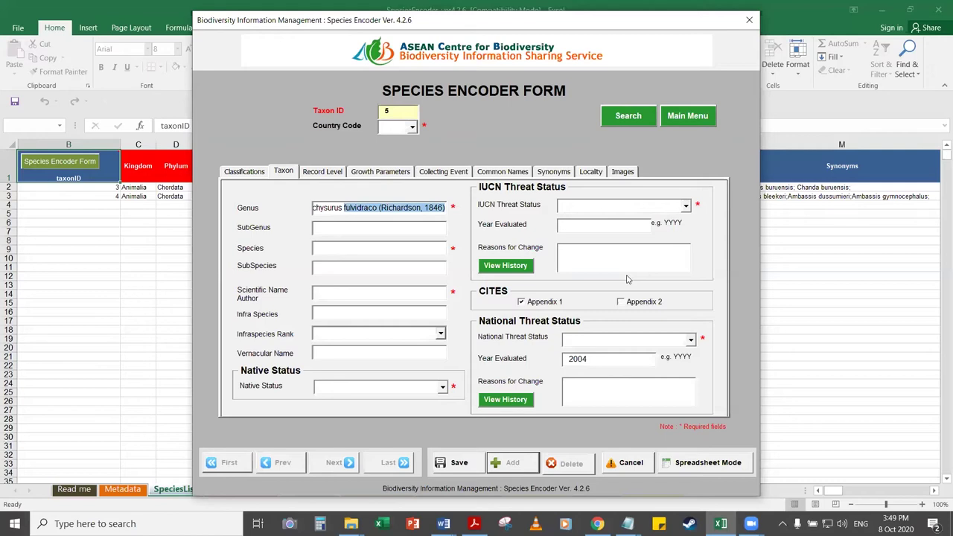
key(BackSpace)
key(BackSpace)
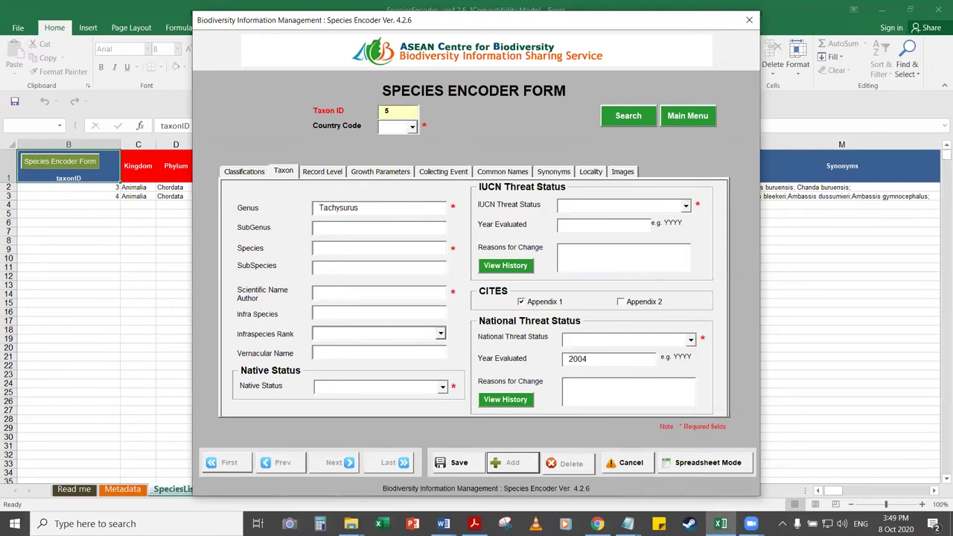
Fill in the species as fulvidraco and the scientific name author as (Richardson, 1846)
key(ctrl+v)
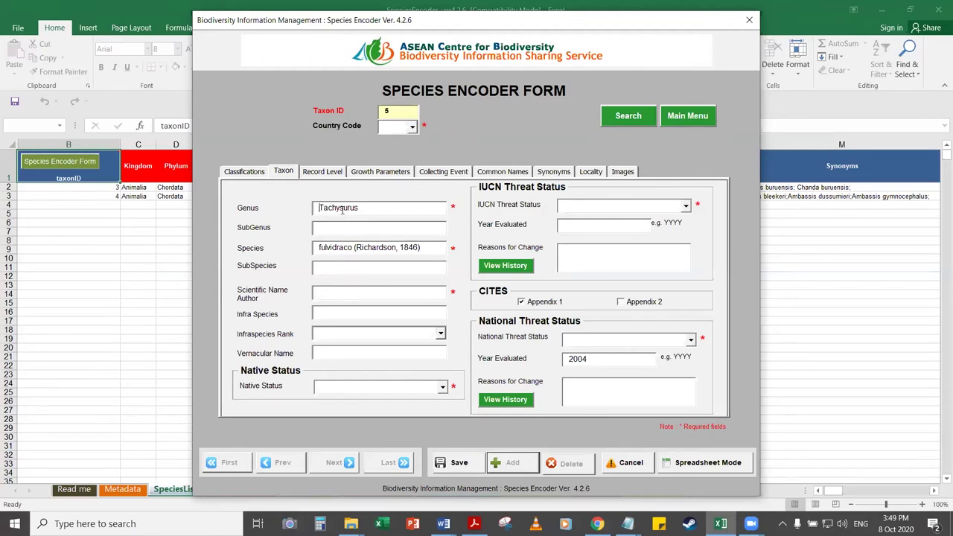
click(319, 207)
drag(354, 247, 421, 247)
key(ctrl+c)
key(BackSpace)
click(360, 293)
key(ctrl+v)
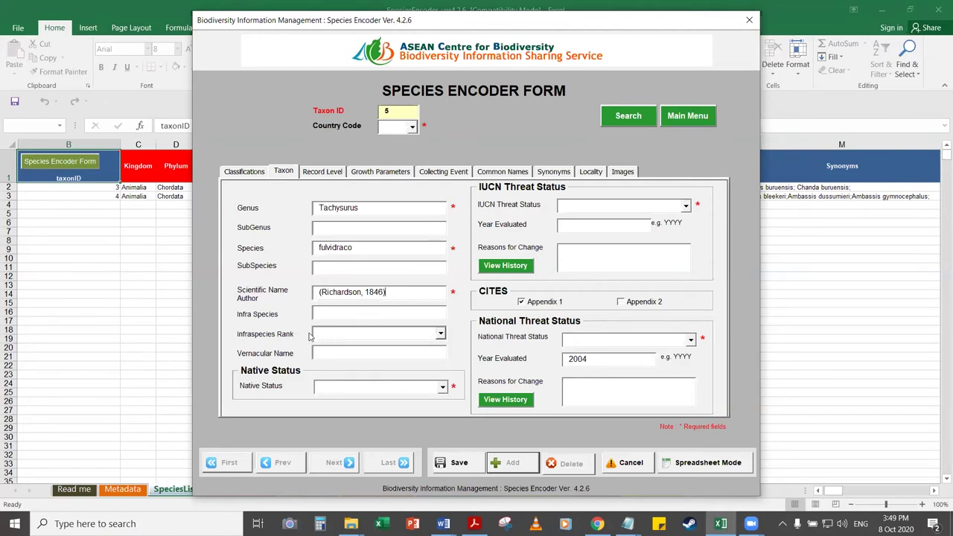
Enter the vernacular name Ca Bo and set the native status to Native
click(366, 354)
text(Ca Bo)
click(442, 386)
click(386, 442)
Set the IUCN threat status to Least Concern with 2011 as the year evaluated
click(686, 207)
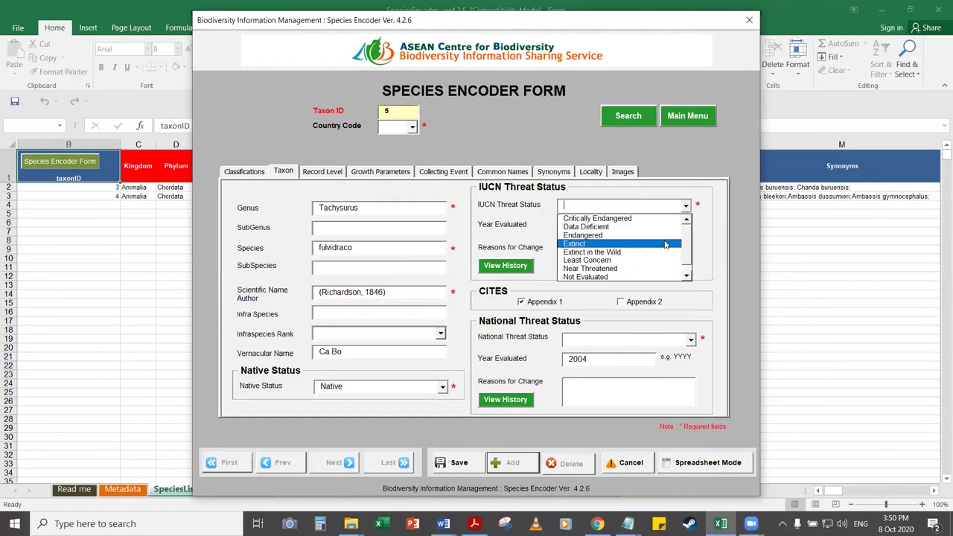
click(642, 260)
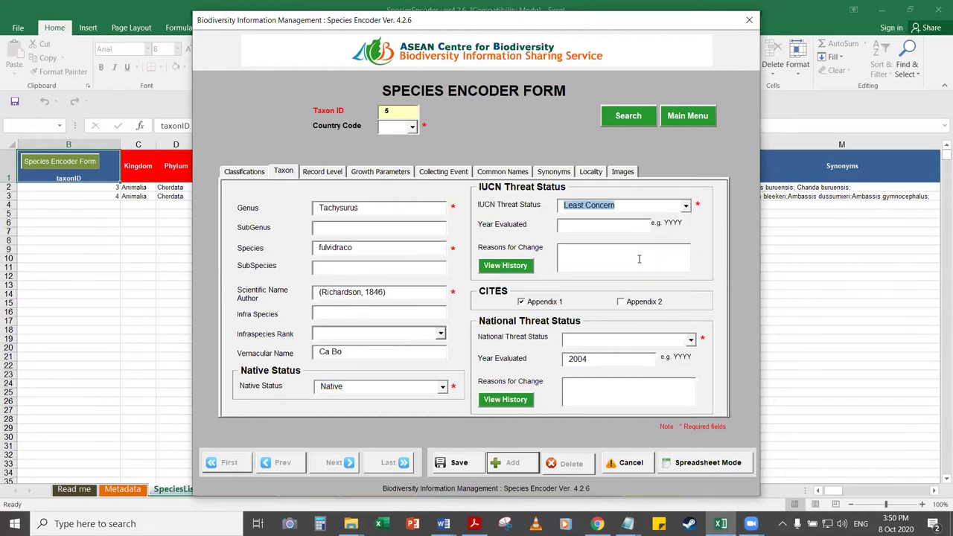
click(613, 224)
text(2011)
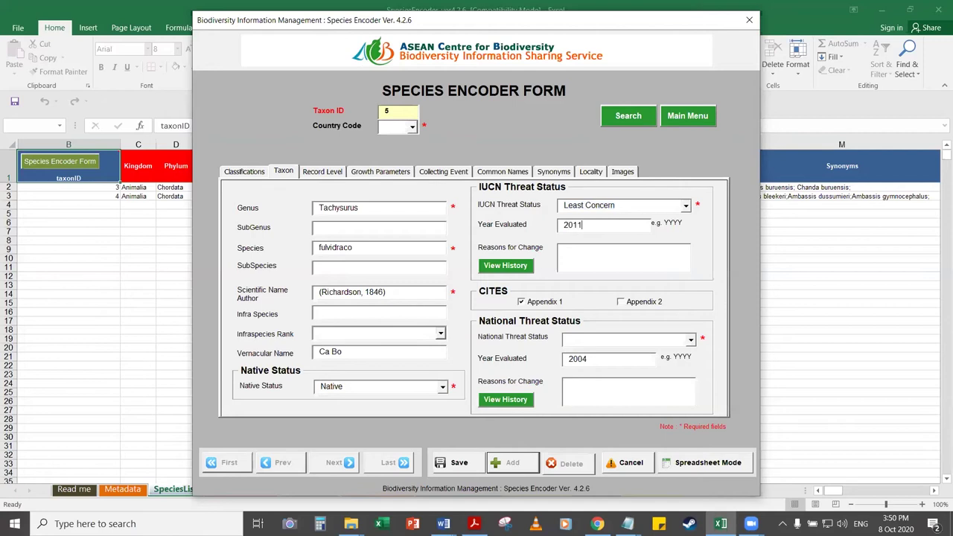
Set the national threat status to Unknown and the record's country code to VN
click(692, 340)
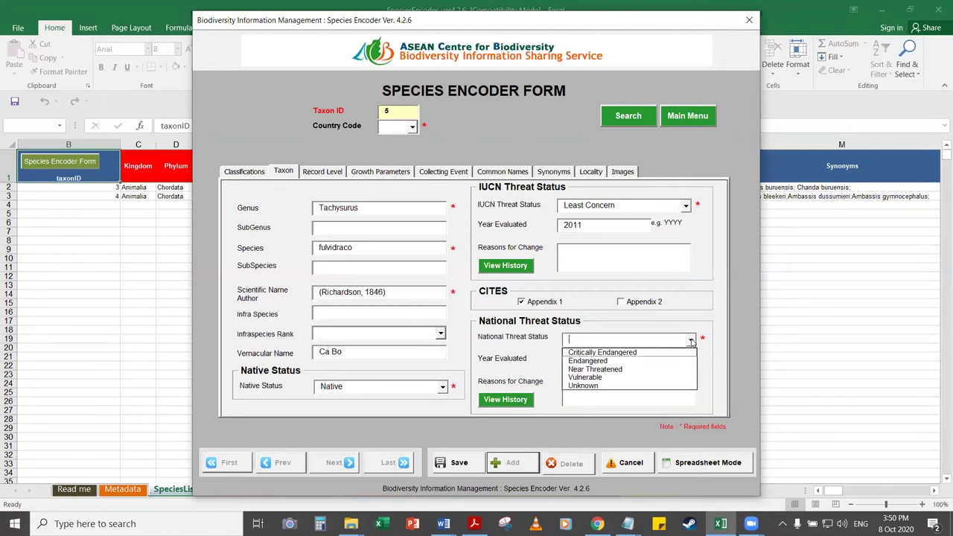
click(617, 386)
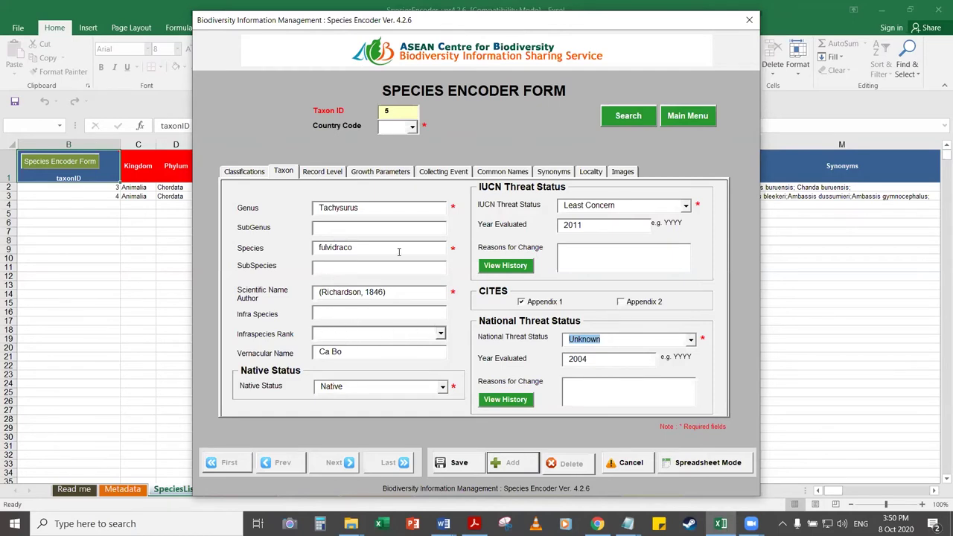
click(412, 129)
scroll(402, 182, down, 1)
click(399, 198)
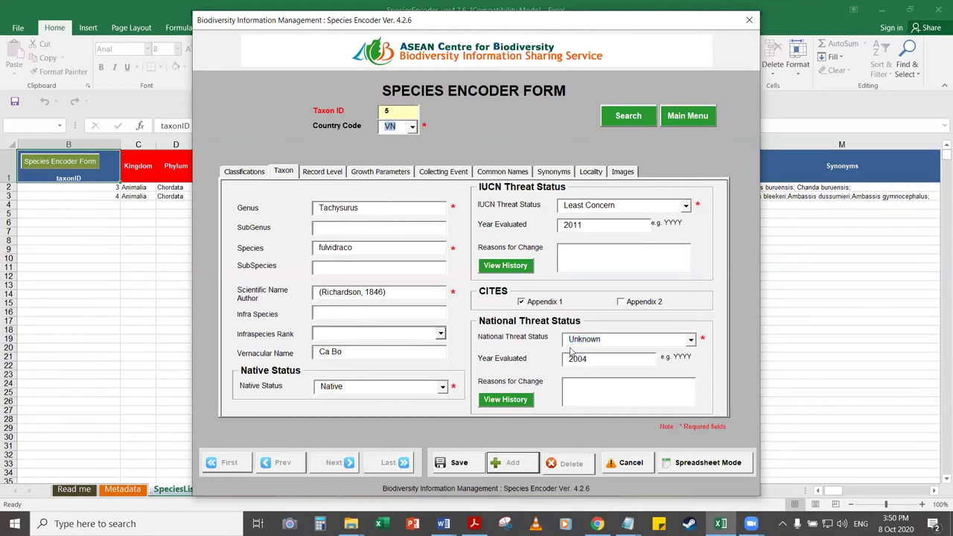
Fill in the record-level details with date last modified 2020-10-08, institution code MNH and collection code 0005
click(322, 173)
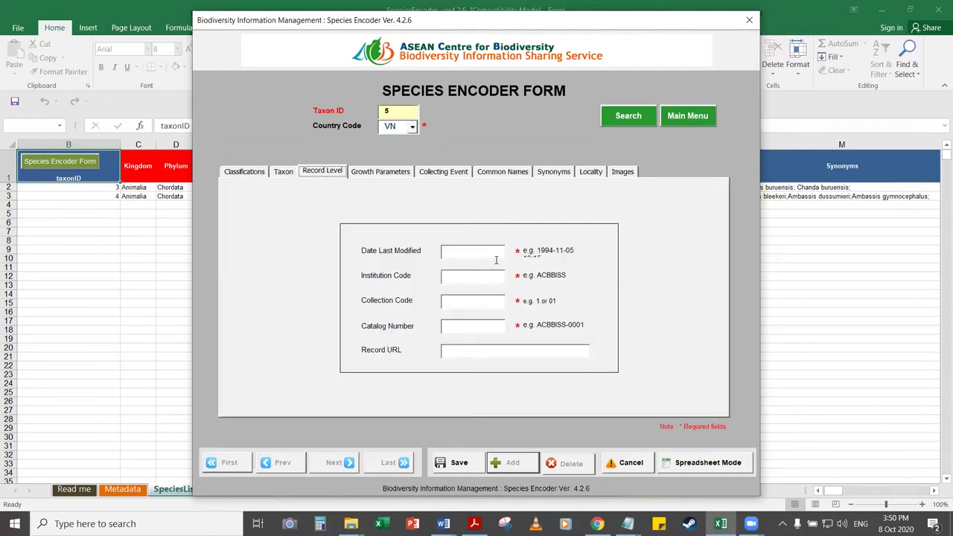
click(468, 251)
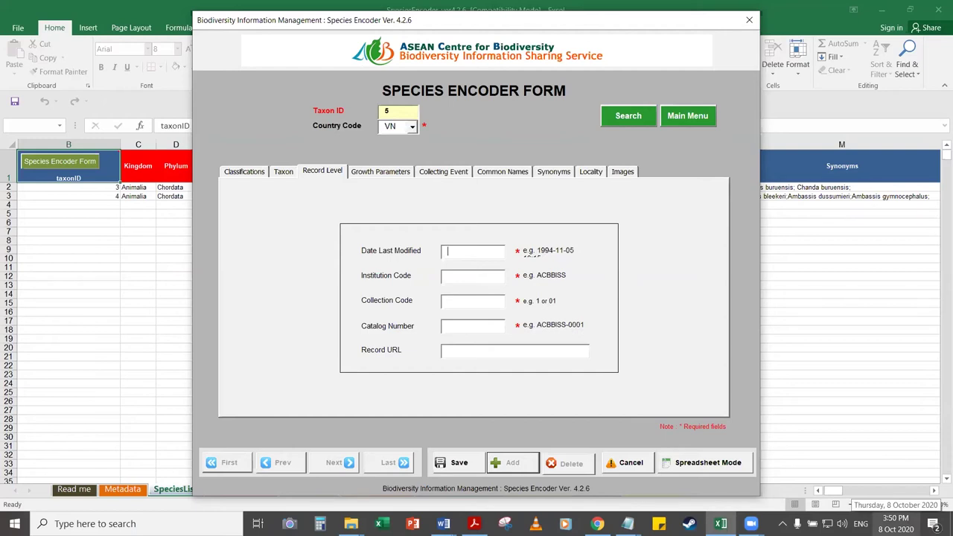
text(2020)
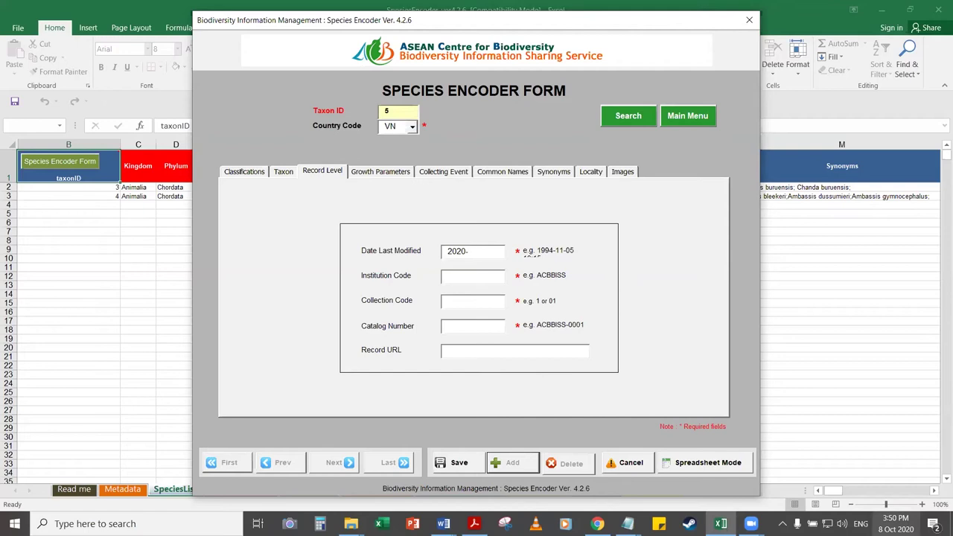
text(-08)
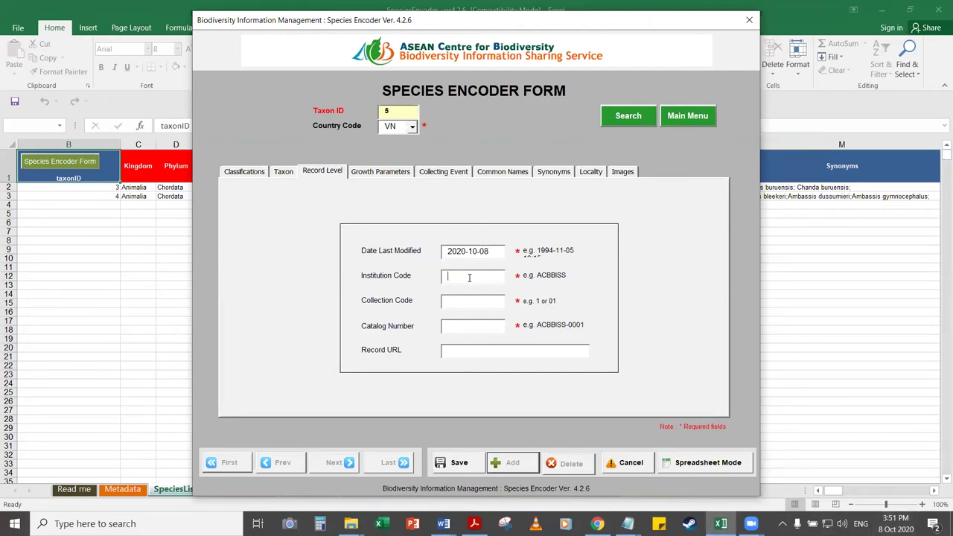
text(MNH)
key(Tab)
text(0)
text(005)
Build the catalog number MNH-0005 by copying the institution and collection codes and joining them with a hyphen
drag(471, 276, 439, 283)
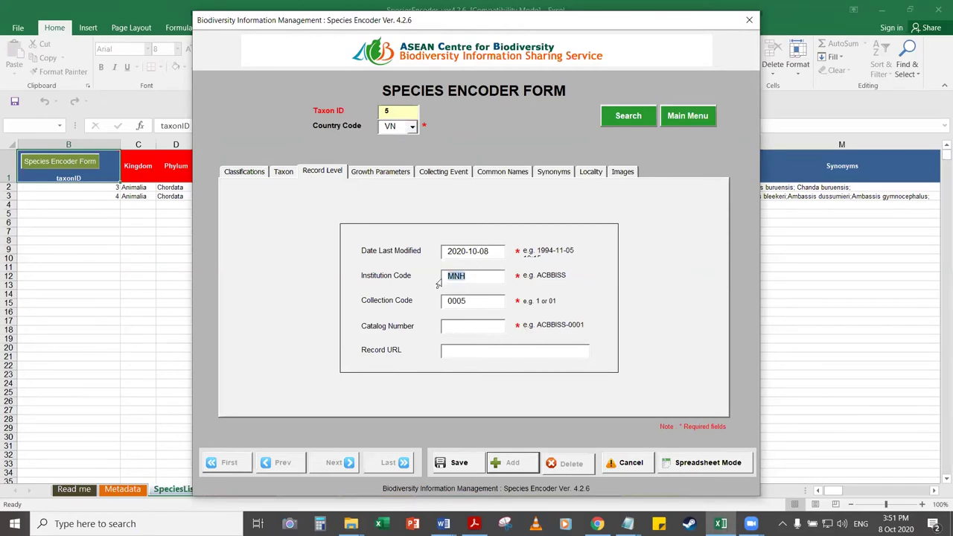
key(ctrl+c)
click(475, 329)
key(ctrl+v)
drag(477, 298, 410, 304)
click(481, 325)
text(-)
key(ctrl+v)
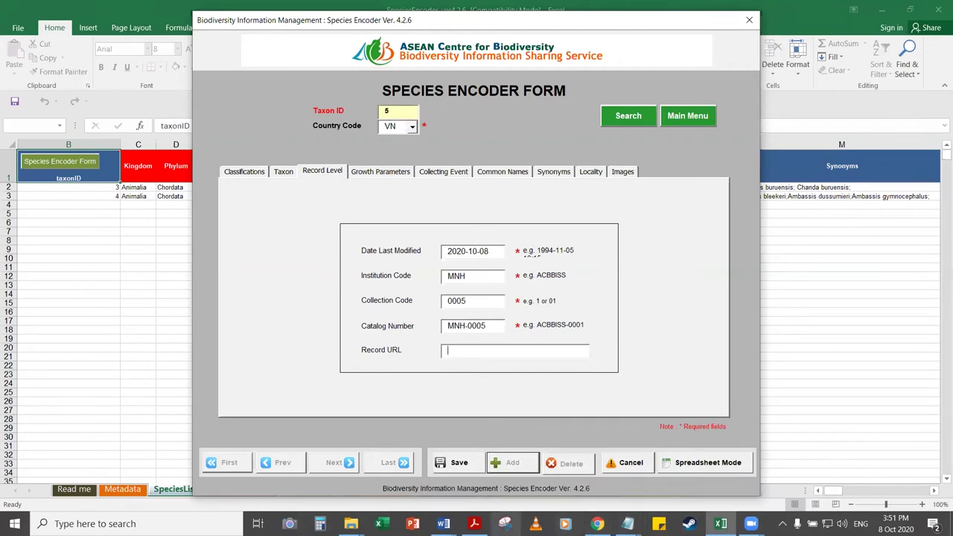
Copy the Catalogue of Life page's web address from Chrome into the form's Record URL
click(597, 523)
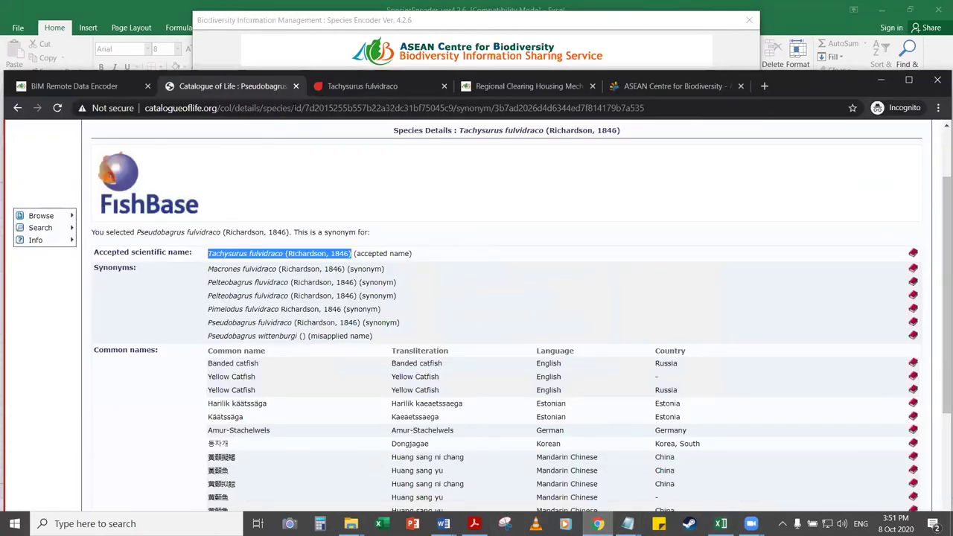
click(297, 110)
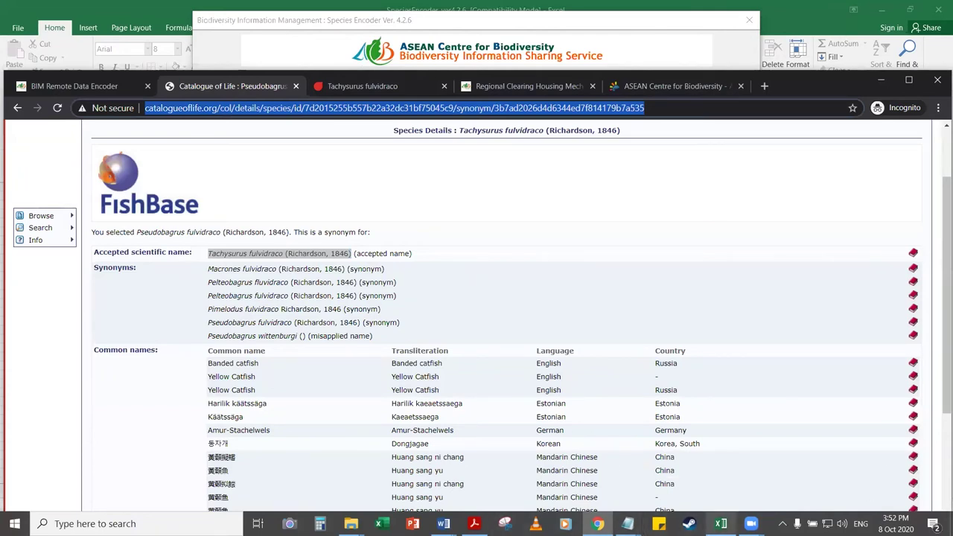
click(721, 524)
click(494, 351)
key(ctrl+v)
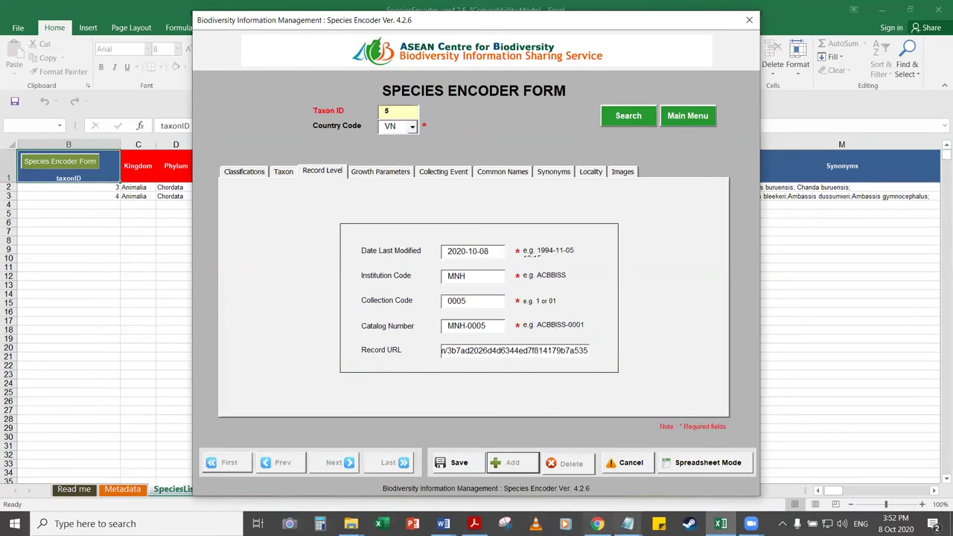
Append the web address of the IUCN Red List page for Tachysurus fulvidraco to the Record URL, separated by a semicolon
mouse_move(597, 524)
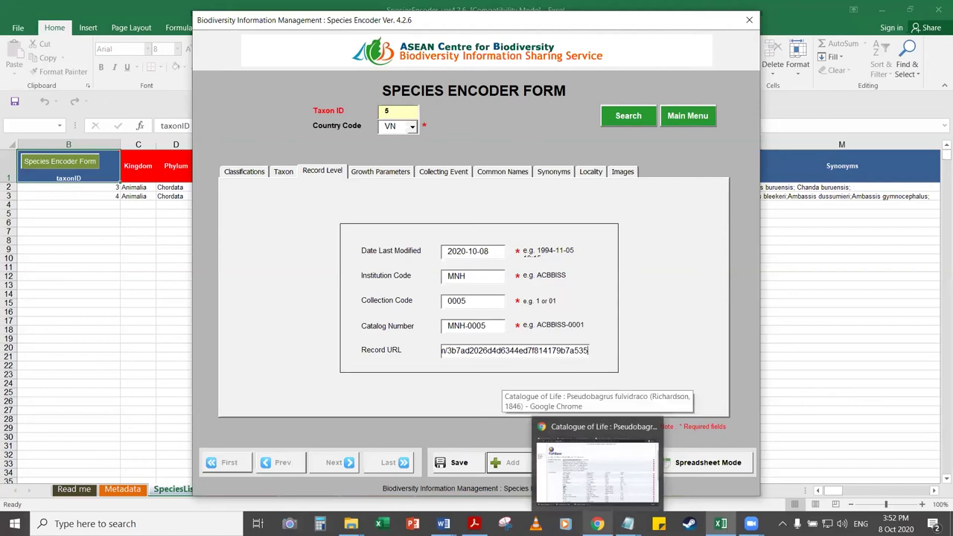
click(586, 487)
click(334, 87)
click(328, 107)
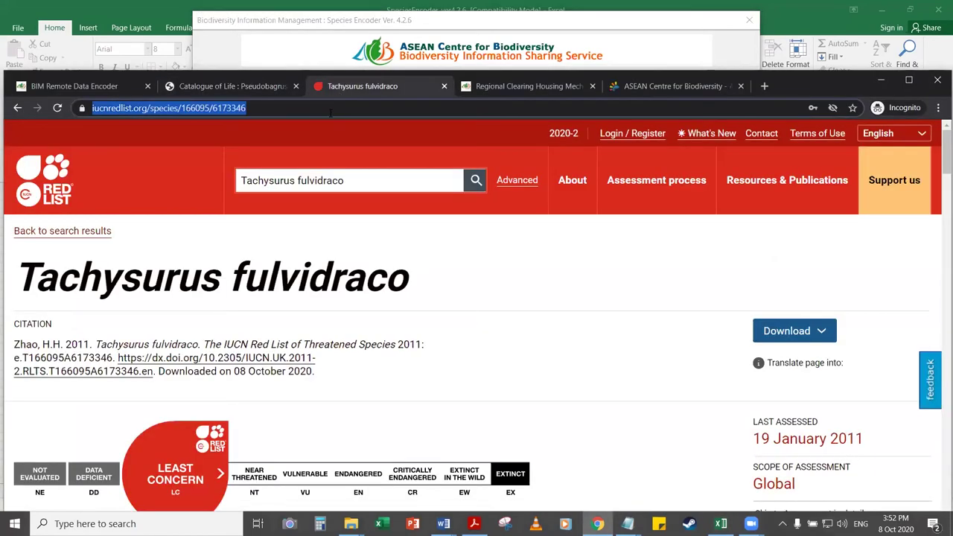
mouse_move(721, 524)
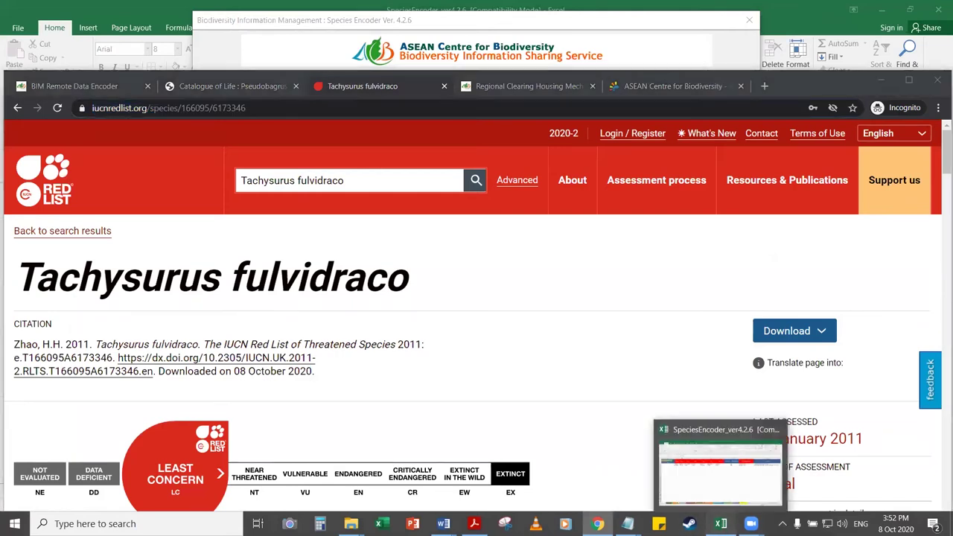
click(720, 469)
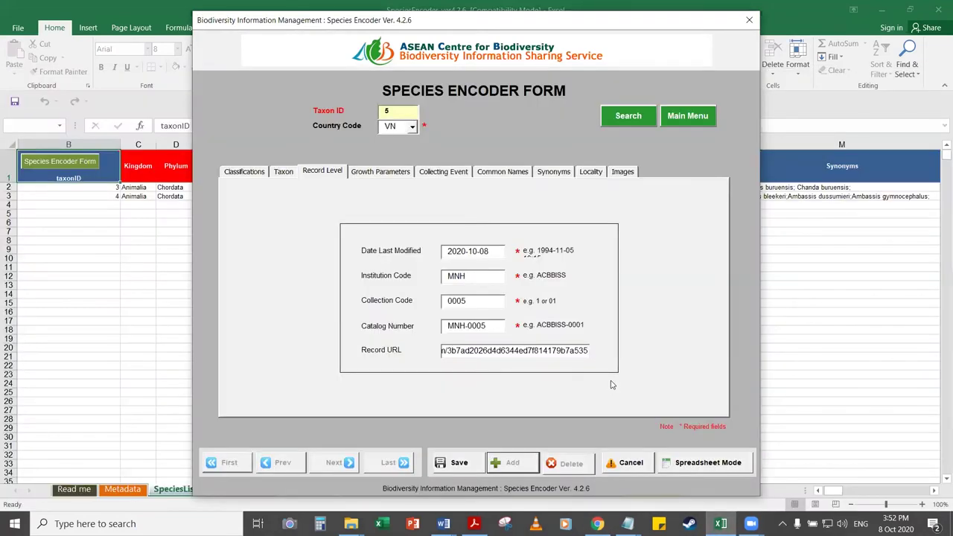
text(;)
key(ctrl+v)
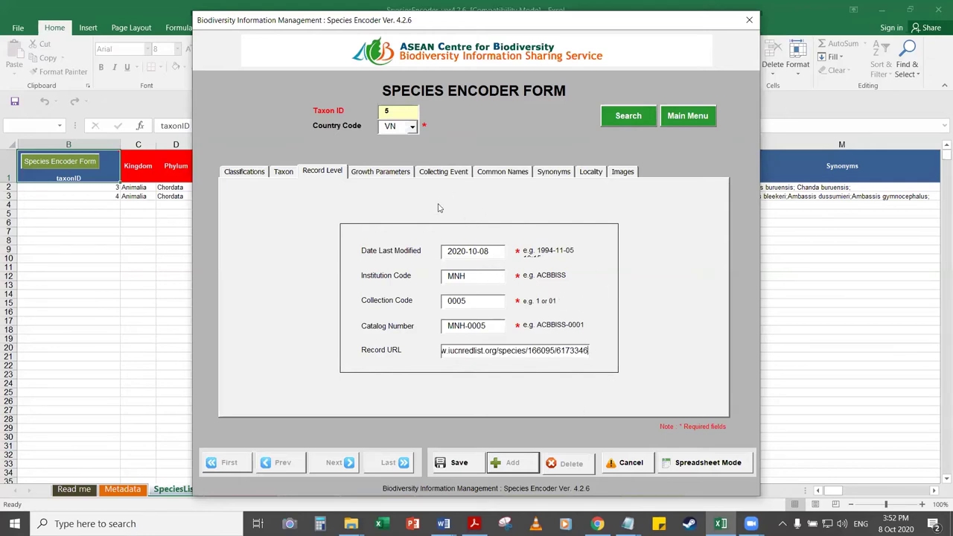
Set the collecting event's Basis of Record to Taxon
click(389, 172)
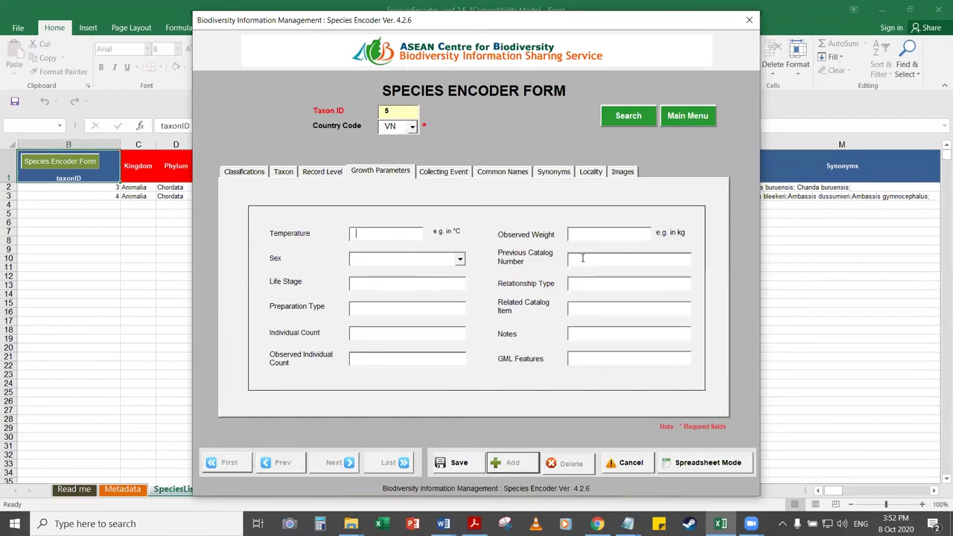
click(446, 174)
click(461, 199)
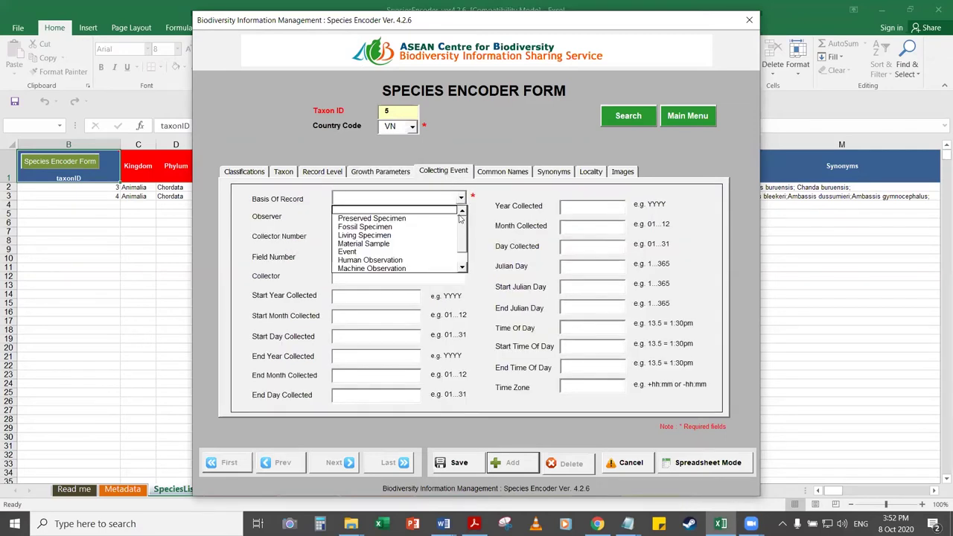
scroll(461, 216, down, 2)
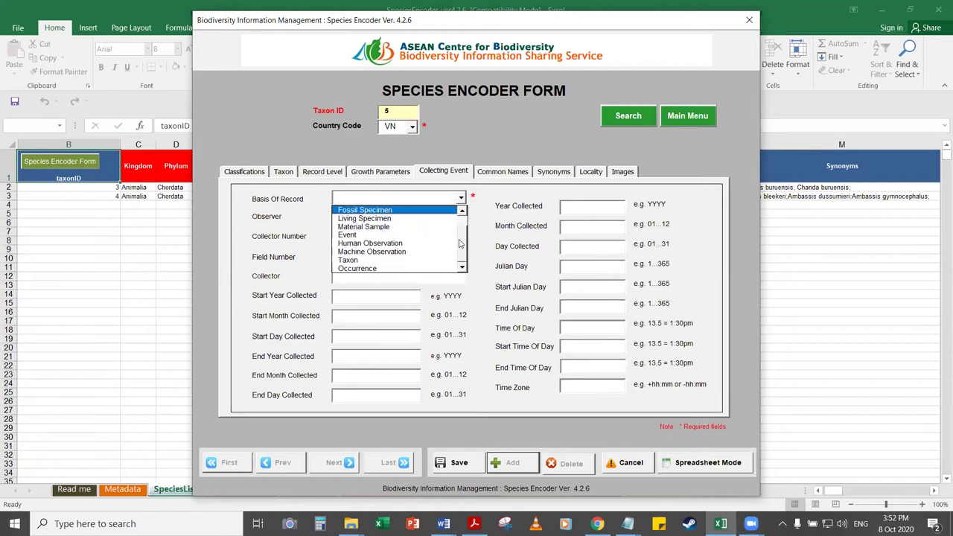
click(373, 261)
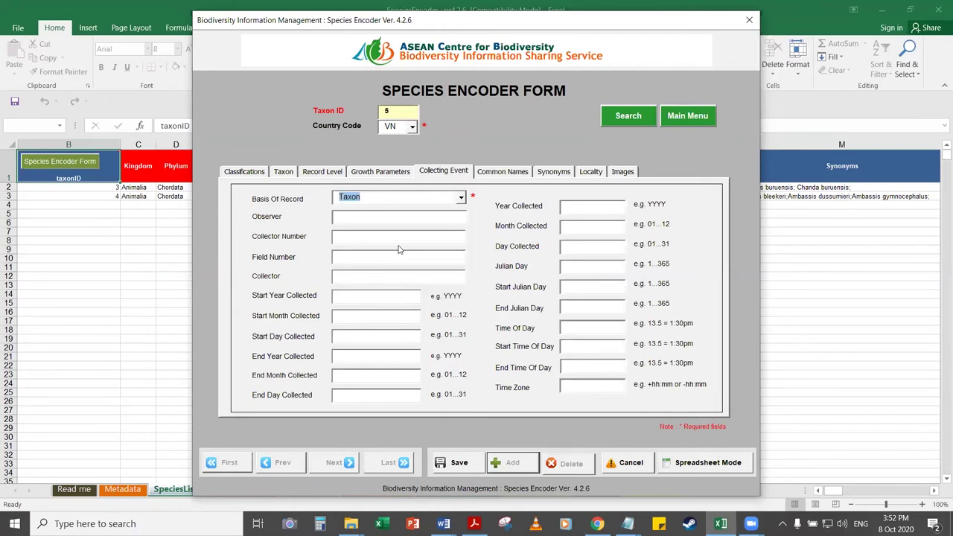
Review the available Basis of Record options and keep Taxon as the selection
click(462, 199)
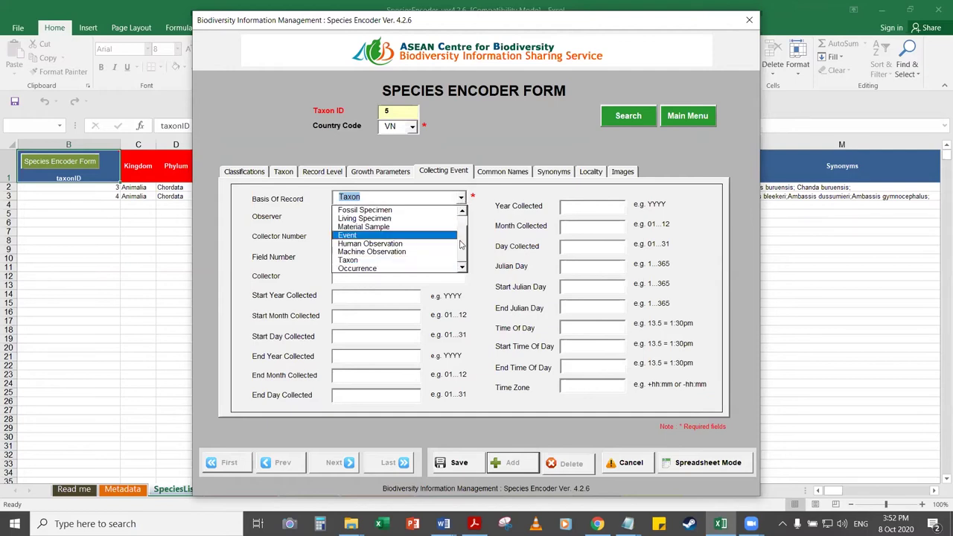
scroll(460, 238, up, 2)
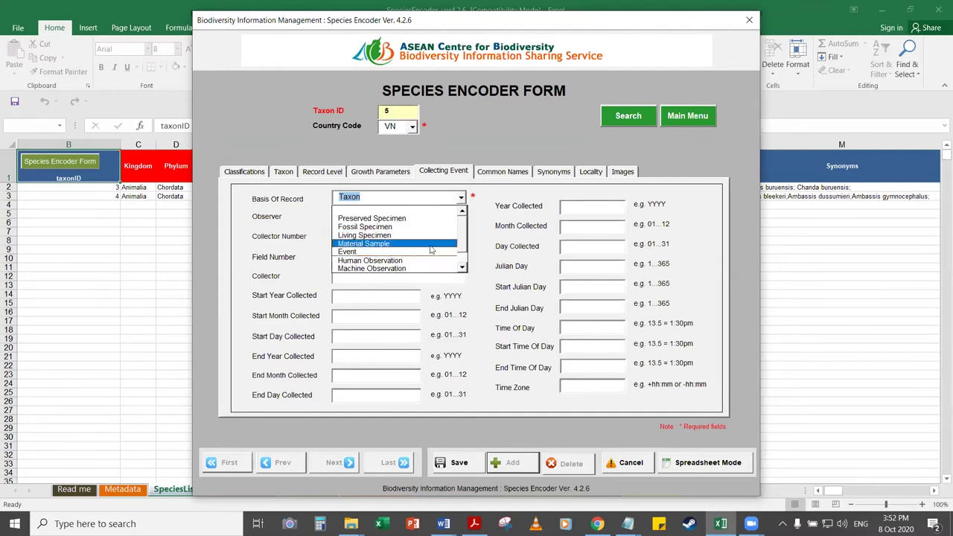
click(460, 268)
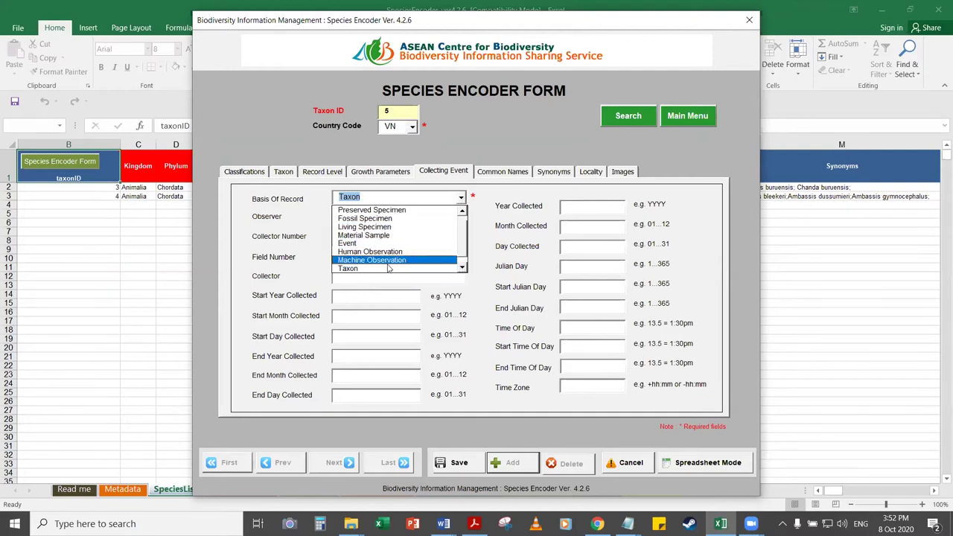
click(461, 268)
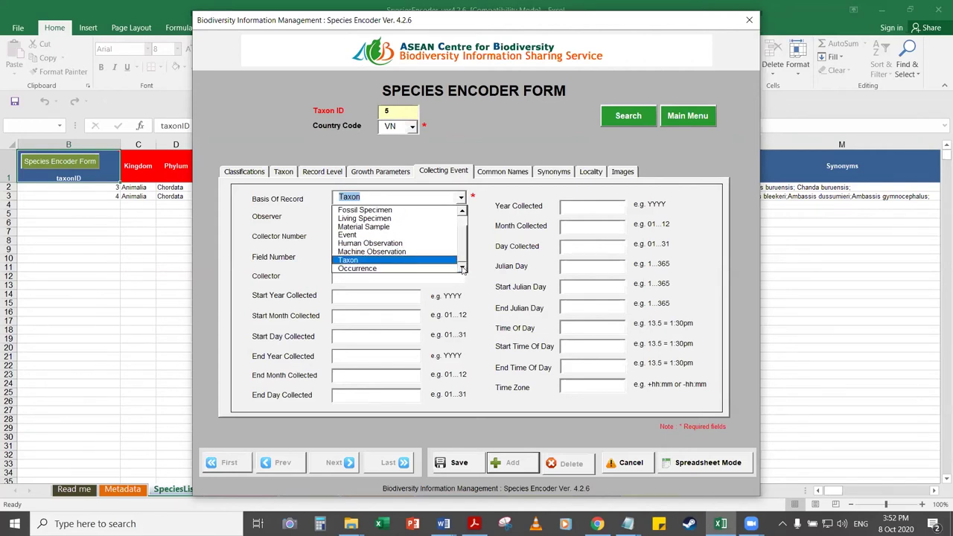
click(398, 263)
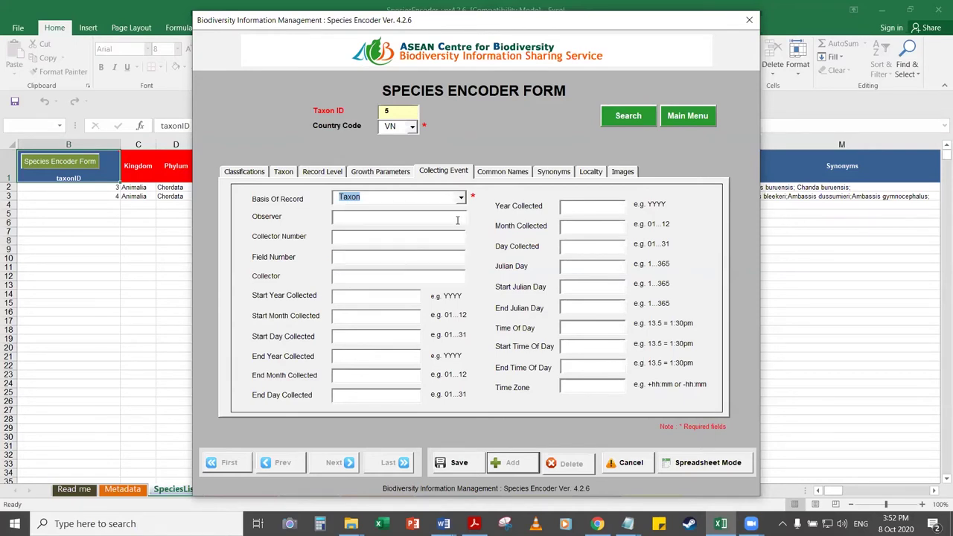
Save the new species record and dismiss the save message
click(504, 172)
click(456, 172)
click(459, 464)
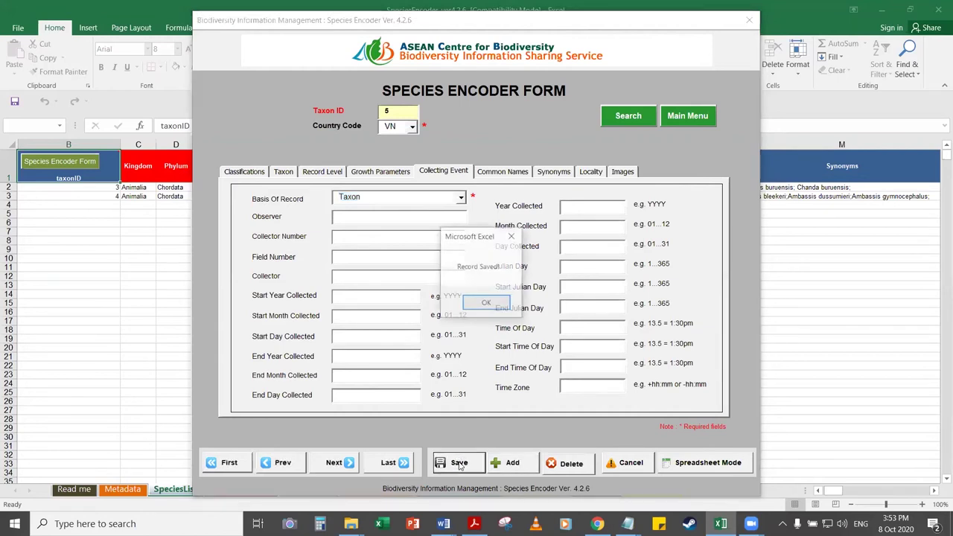
click(487, 304)
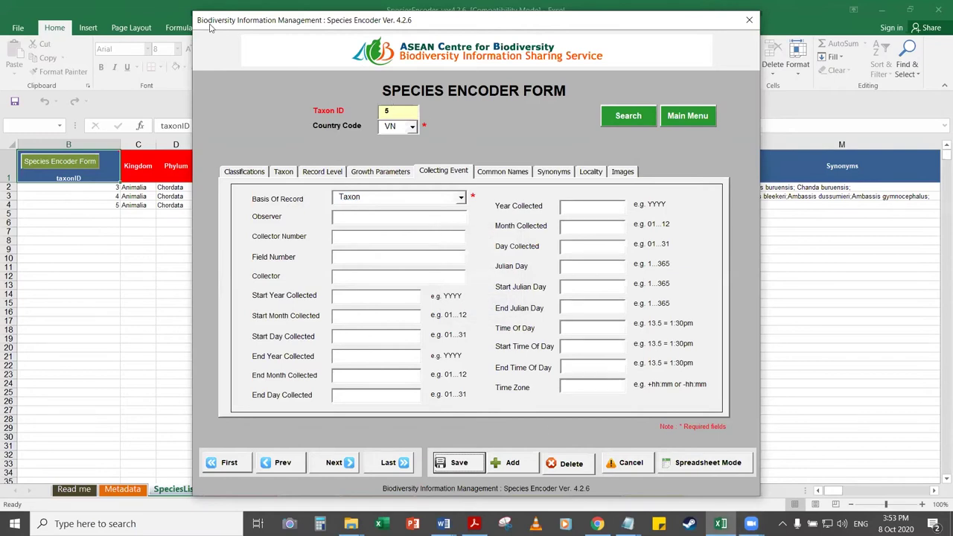
Check the spreadsheet rows behind the form and the record's common name and synonym sections
drag(218, 25, 267, 342)
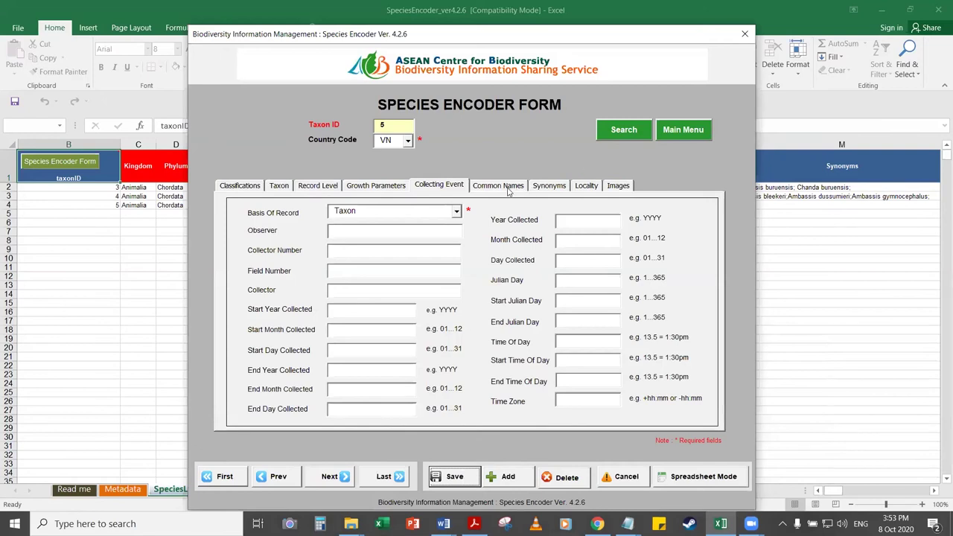
click(501, 188)
click(552, 188)
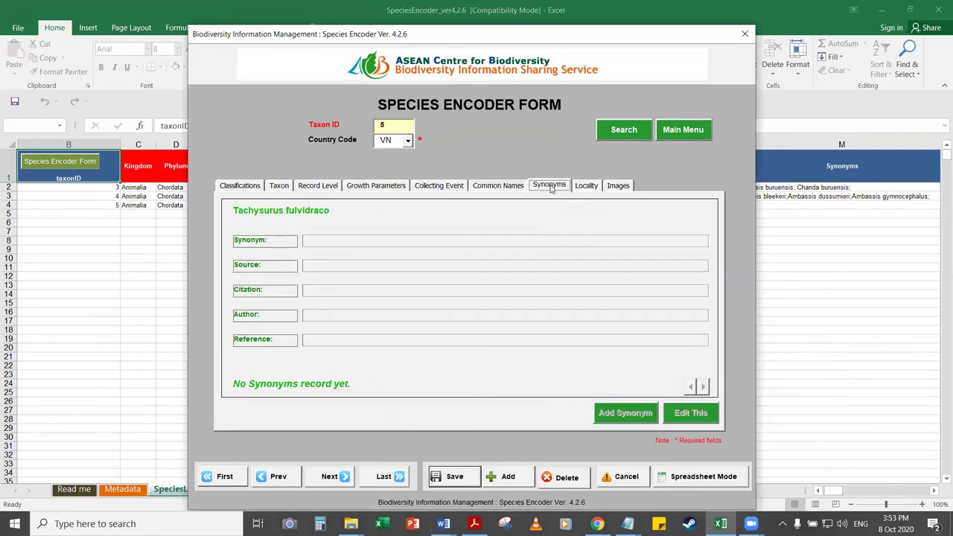
click(504, 187)
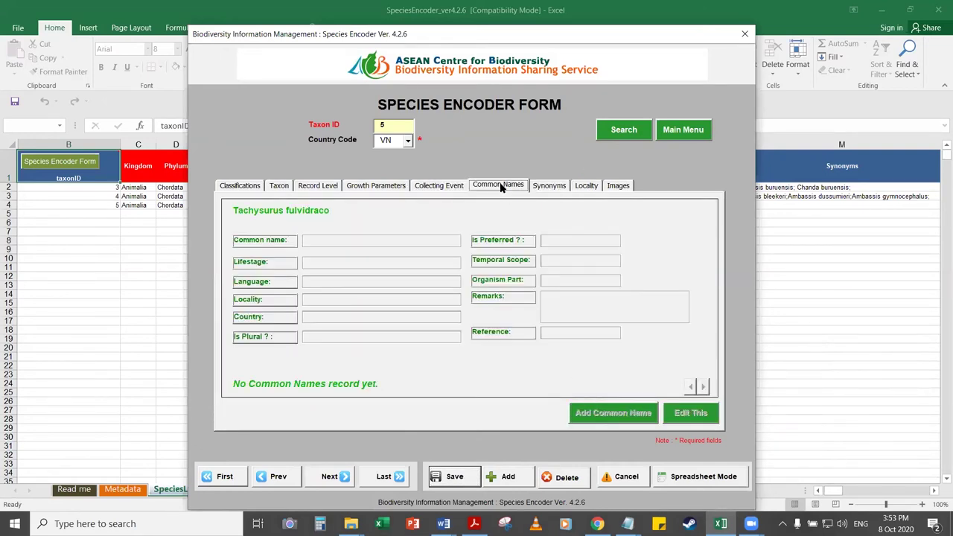
click(442, 188)
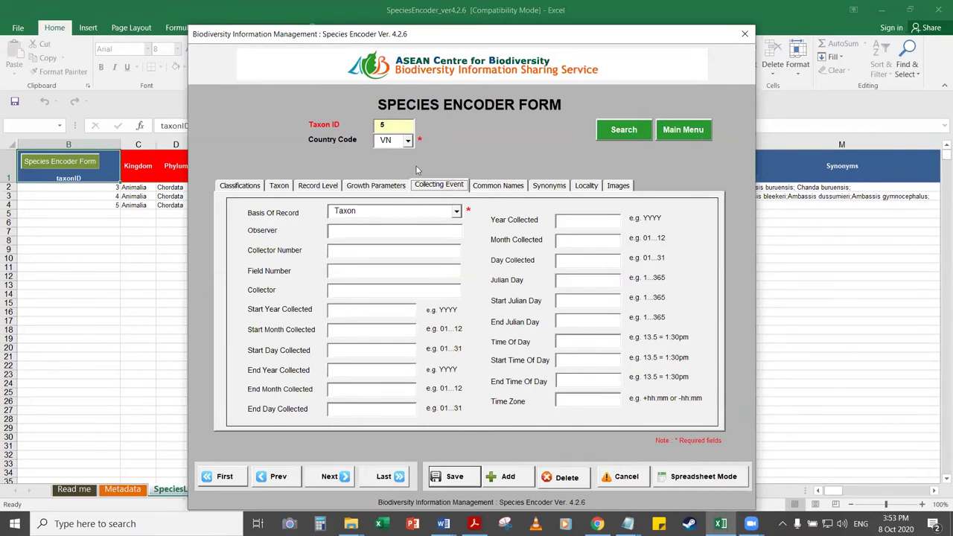
Search for the keyword Tachy and open the Tachysurus fulvidraco record in the Species Encoder
click(624, 137)
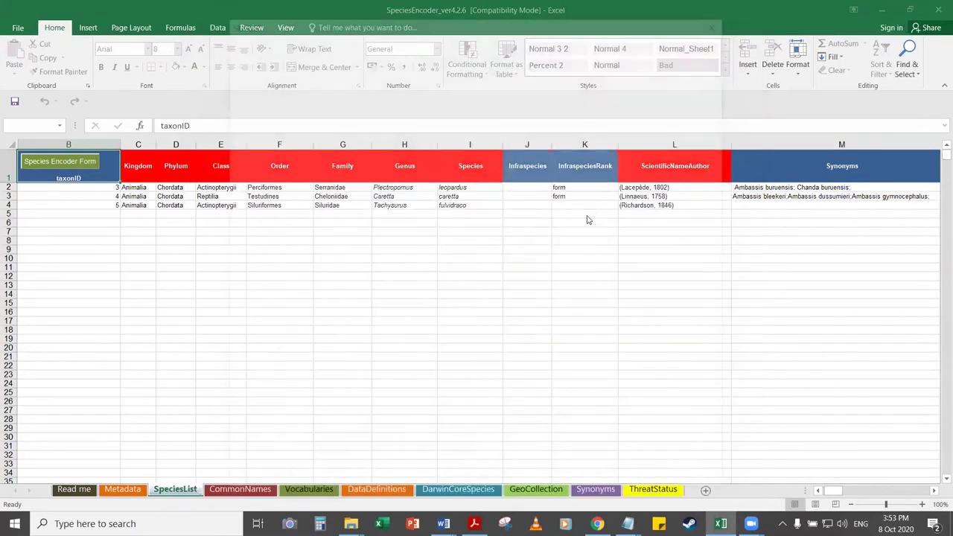
click(344, 152)
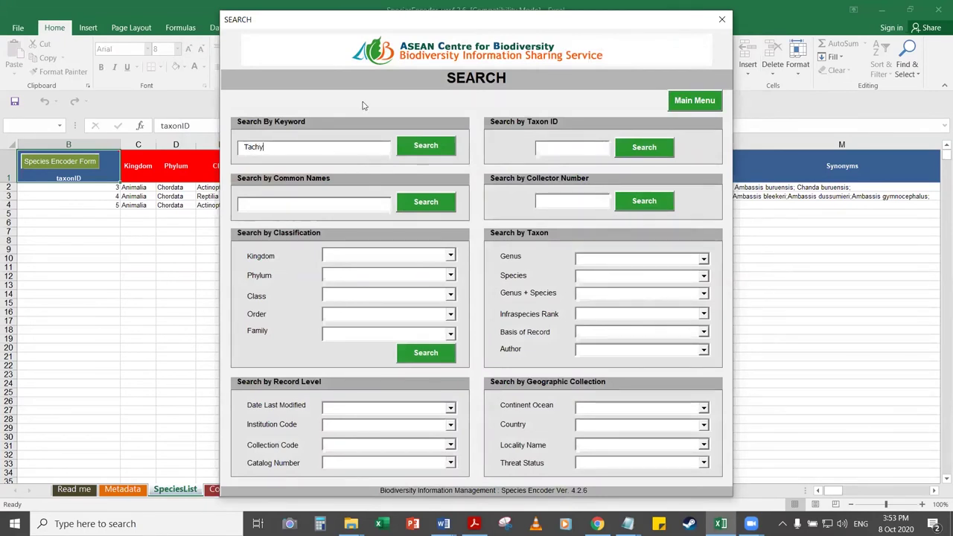
click(426, 146)
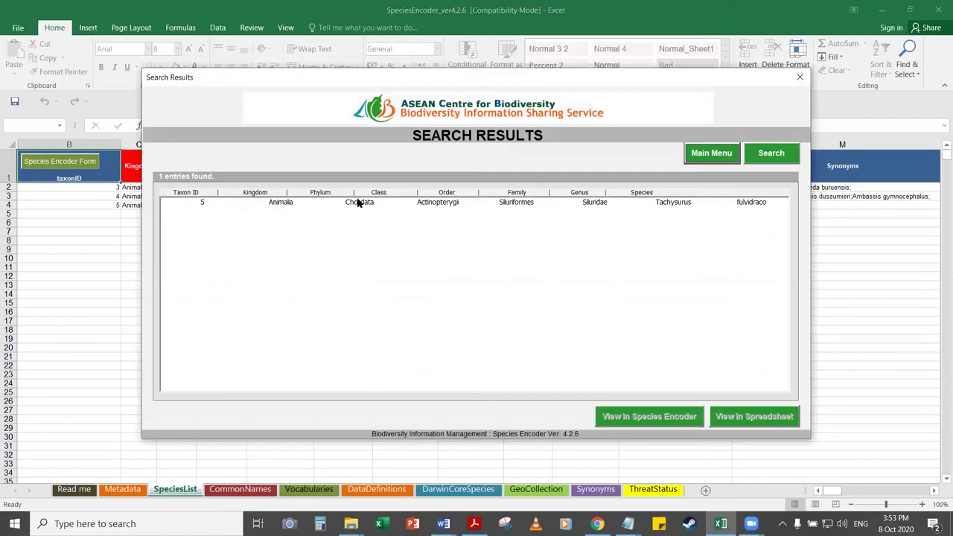
click(359, 202)
click(671, 420)
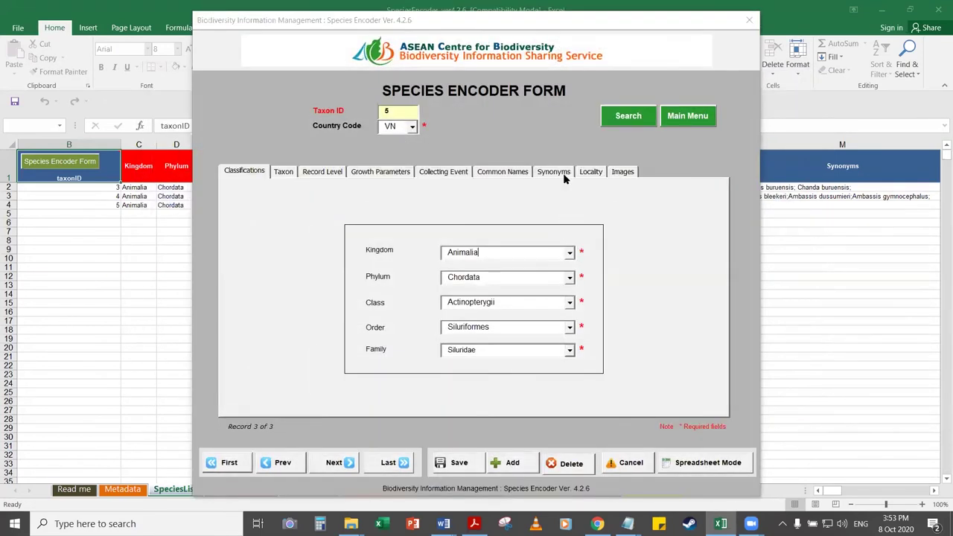
Open a new synonym entry for Tachysurus fulvidraco
click(563, 173)
click(631, 400)
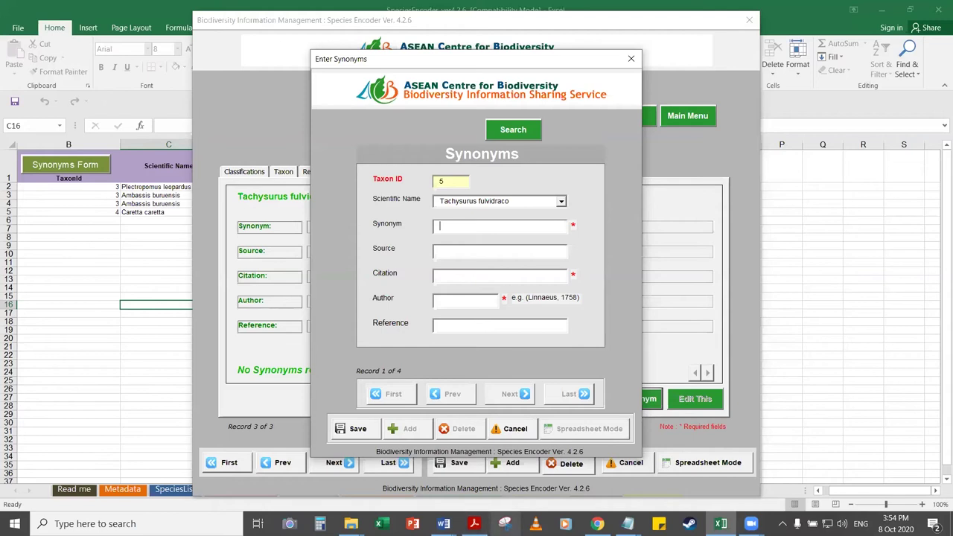
click(597, 523)
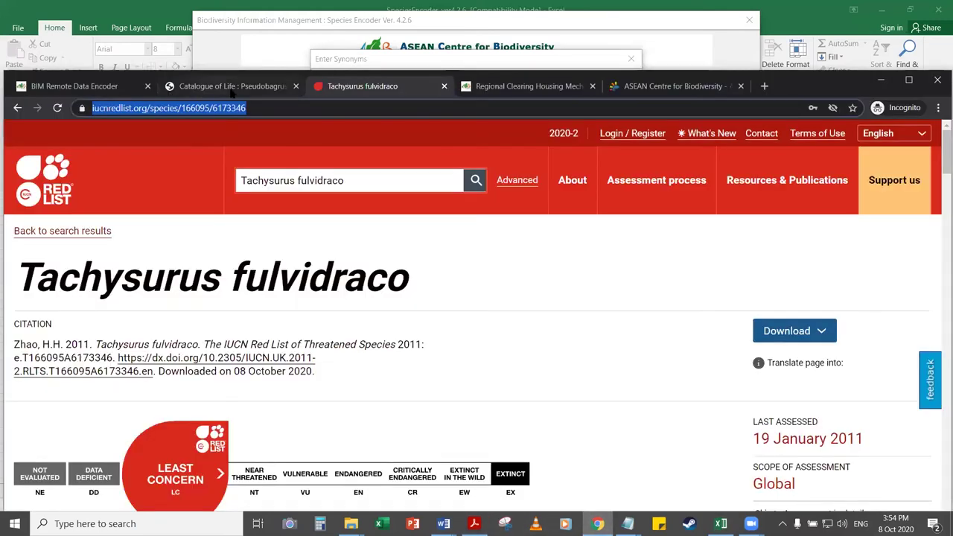
click(233, 92)
click(337, 269)
drag(346, 268, 218, 269)
key(ctrl+c)
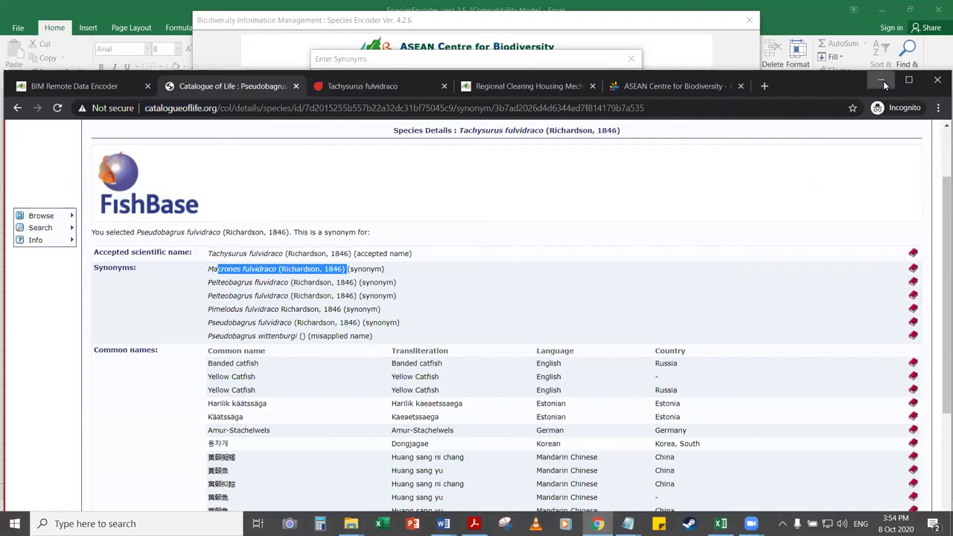
click(883, 80)
key(ctrl+v)
key(ctrl+z)
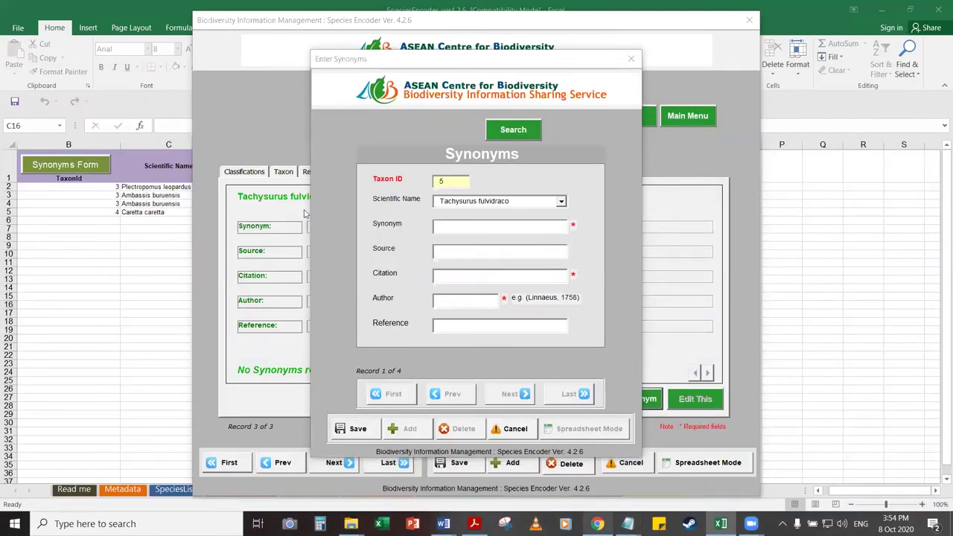
Copy the first synonym, Macrones fulvidraco (Richardson, 1846), from the Catalogue of Life page in Chrome into the form's Synonym field
click(597, 523)
drag(346, 269, 207, 278)
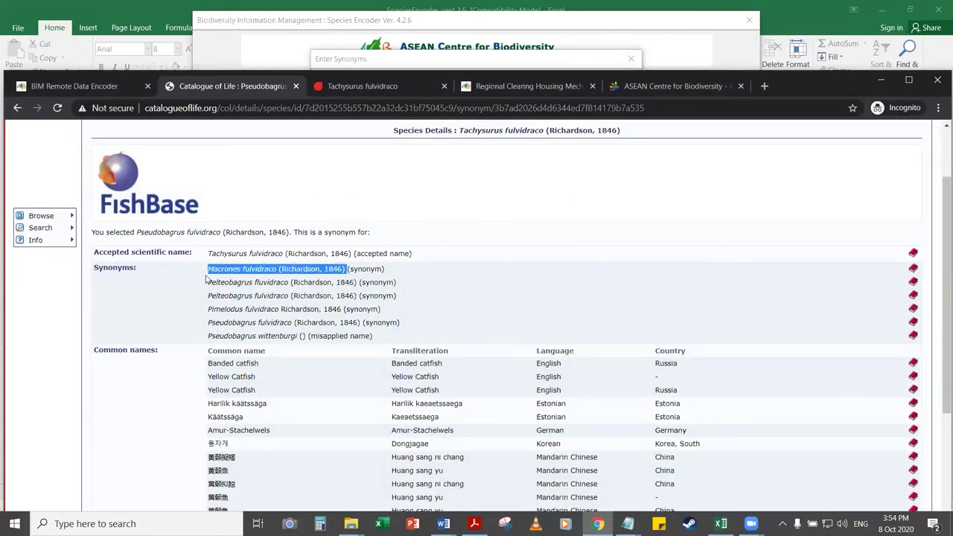
double_click(873, 74)
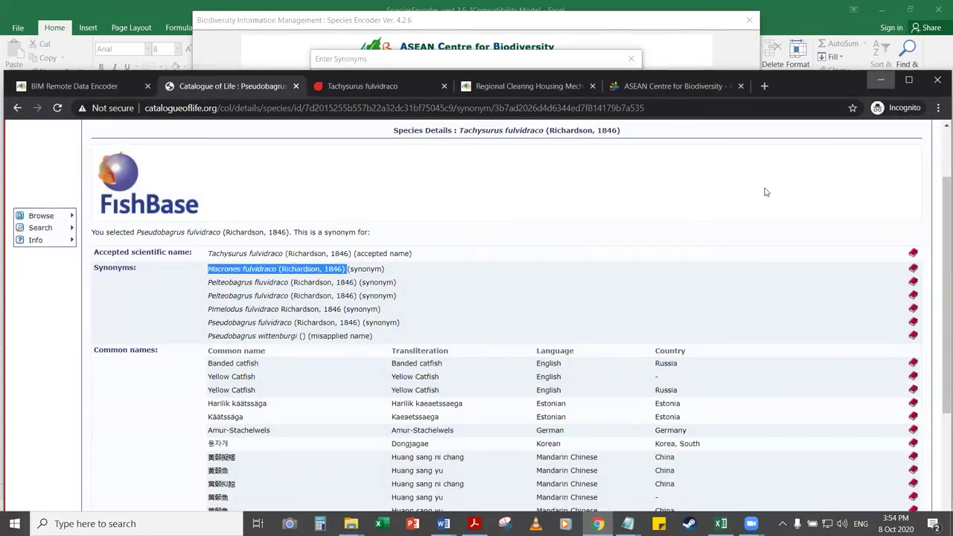
key(alt+Tab)
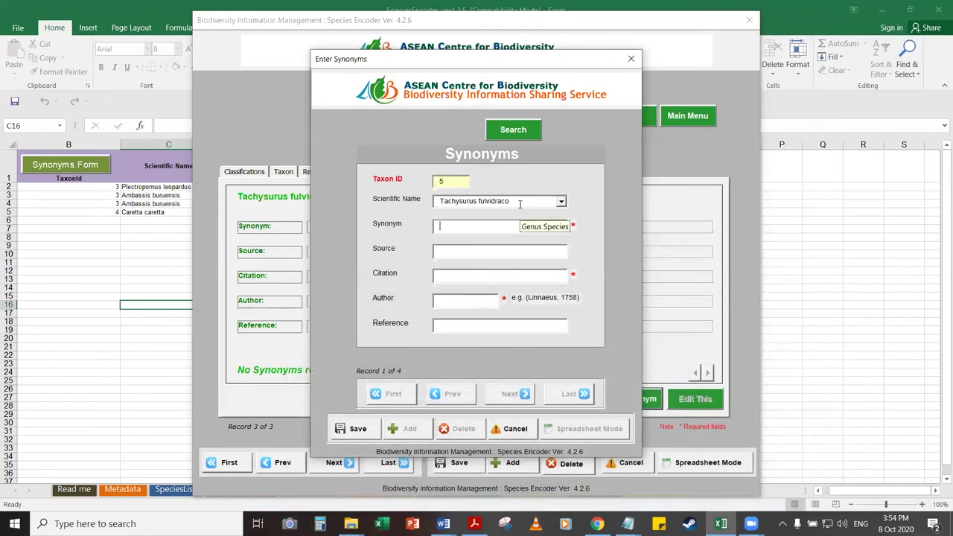
key(ctrl+v)
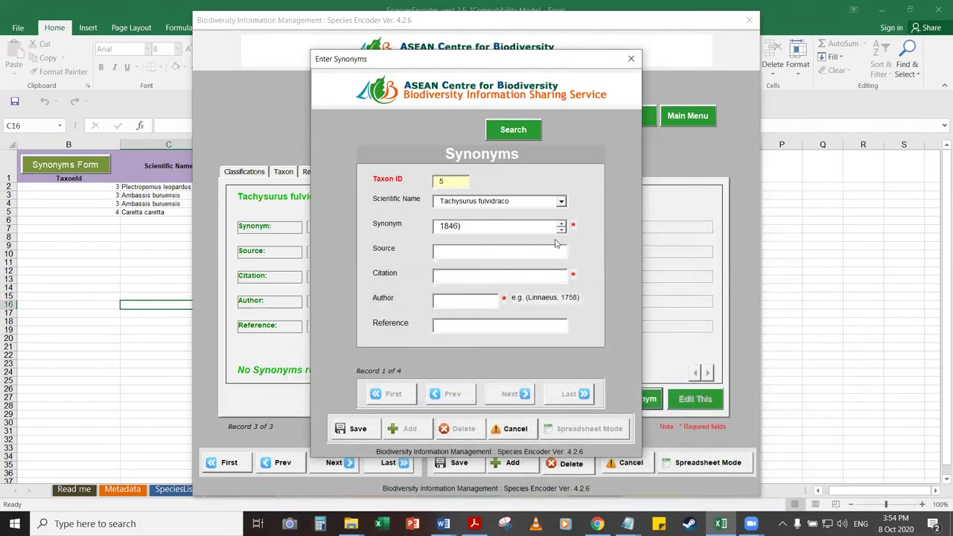
key(ctrl+a)
click(597, 524)
drag(345, 269, 206, 278)
right_click(235, 272)
click(261, 280)
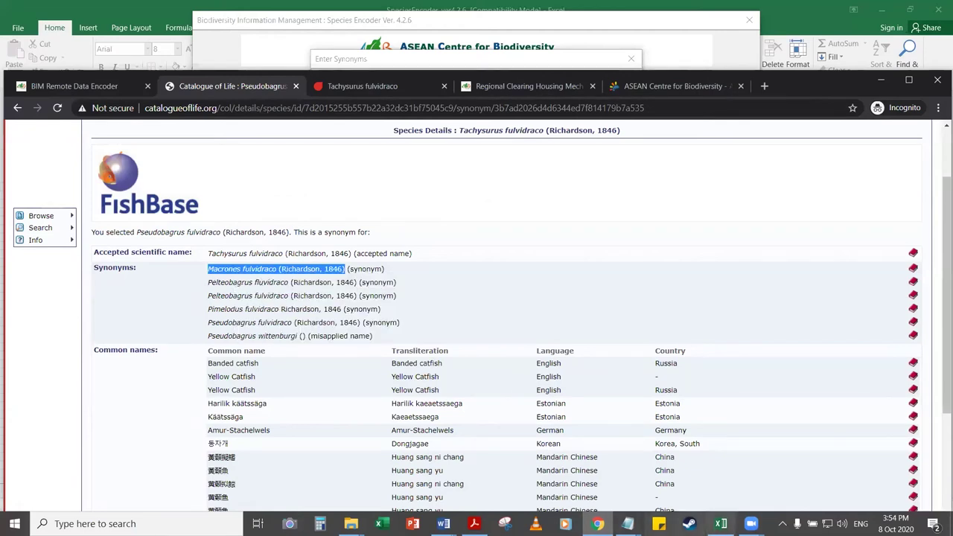
click(721, 523)
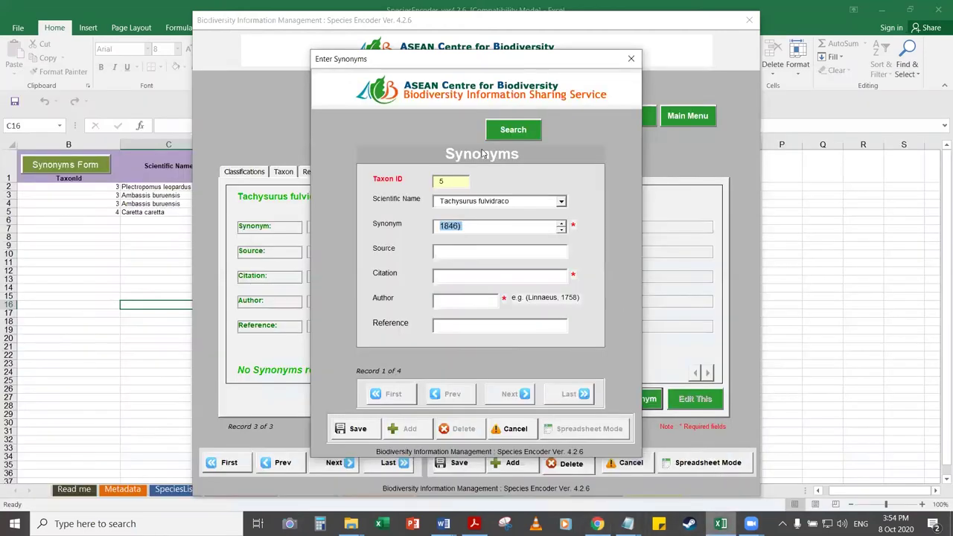
key(Tab)
click(489, 229)
key(BackSpace)
key(BackSpace)
key(BackSpace)
key(BackSpace)
key(BackSpace)
key(BackSpace)
key(BackSpace)
key(BackSpace)
key(BackSpace)
key(BackSpace)
key(BackSpace)
key(BackSpace)
key(BackSpace)
key(BackSpace)
key(BackSpace)
key(BackSpace)
key(BackSpace)
key(BackSpace)
key(BackSpace)
key(BackSpace)
key(BackSpace)
key(BackSpace)
key(BackSpace)
key(BackSpace)
key(BackSpace)
key(BackSpace)
key(BackSpace)
key(BackSpace)
key(BackSpace)
key(BackSpace)
key(BackSpace)
key(BackSpace)
key(BackSpace)
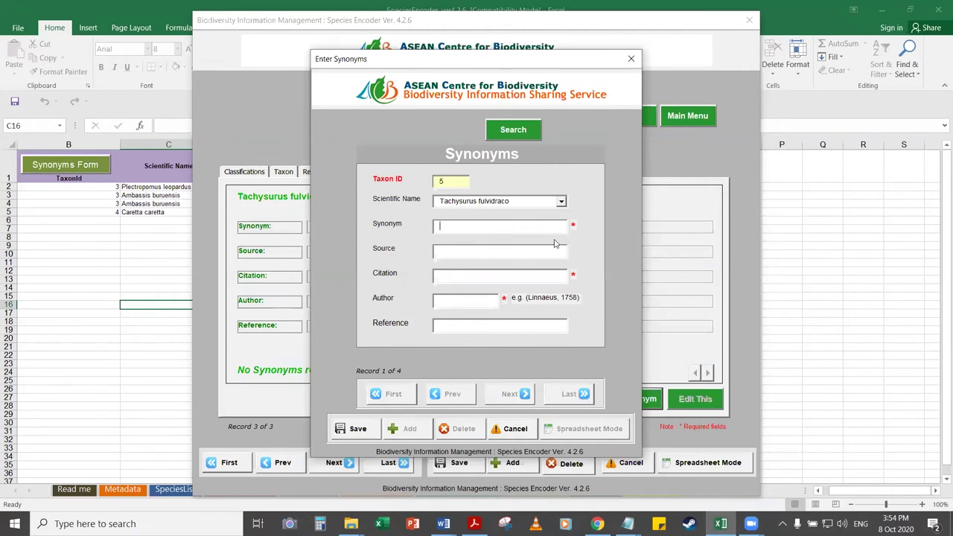
key(ctrl+z)
Move the authority (Richardson, 1846) from the Synonym field to the Author field and try to save the synonym
drag(485, 223, 423, 236)
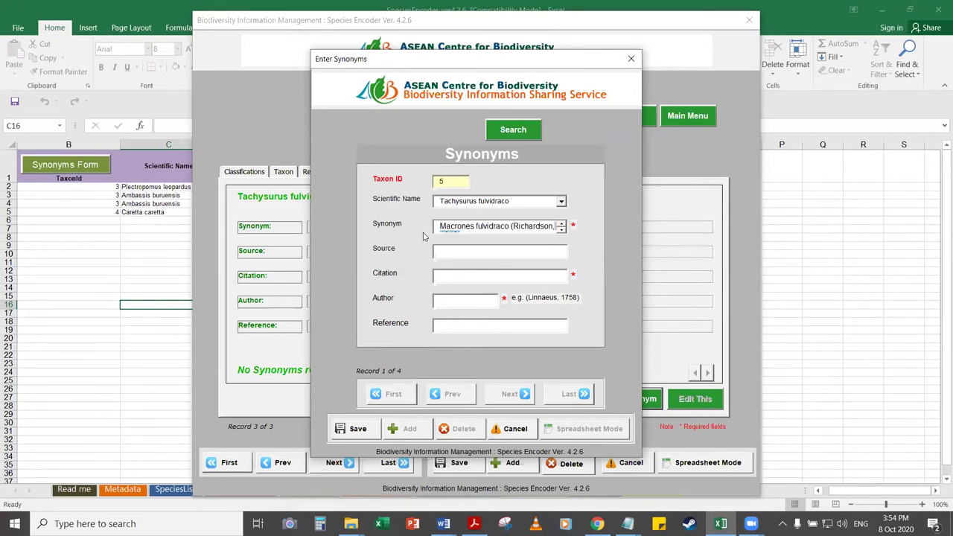
click(511, 228)
drag(559, 240, 594, 251)
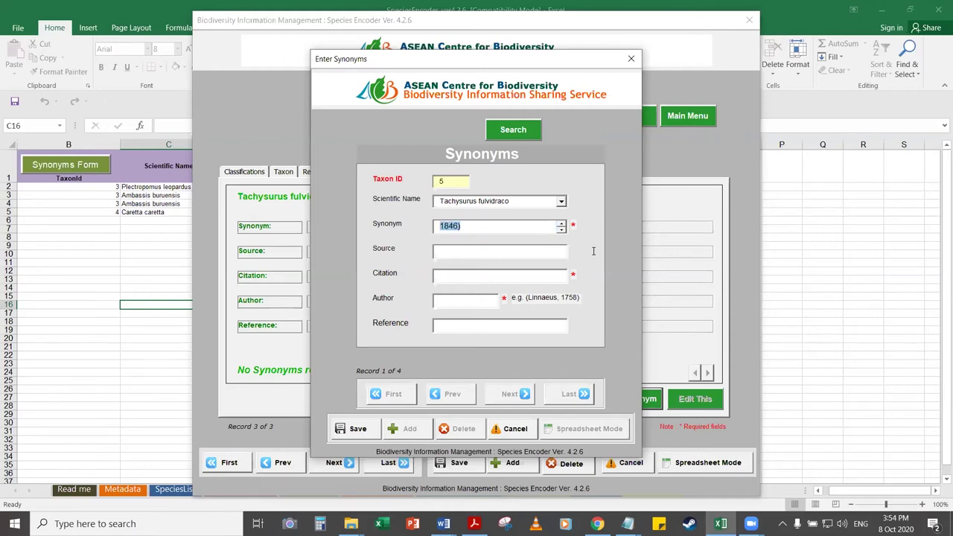
key(BackSpace)
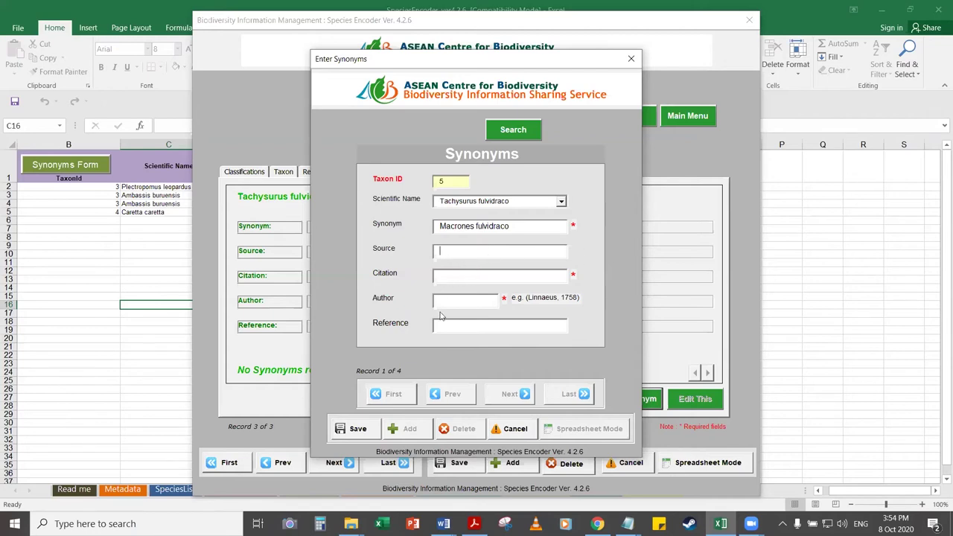
key(ctrl+v)
click(358, 437)
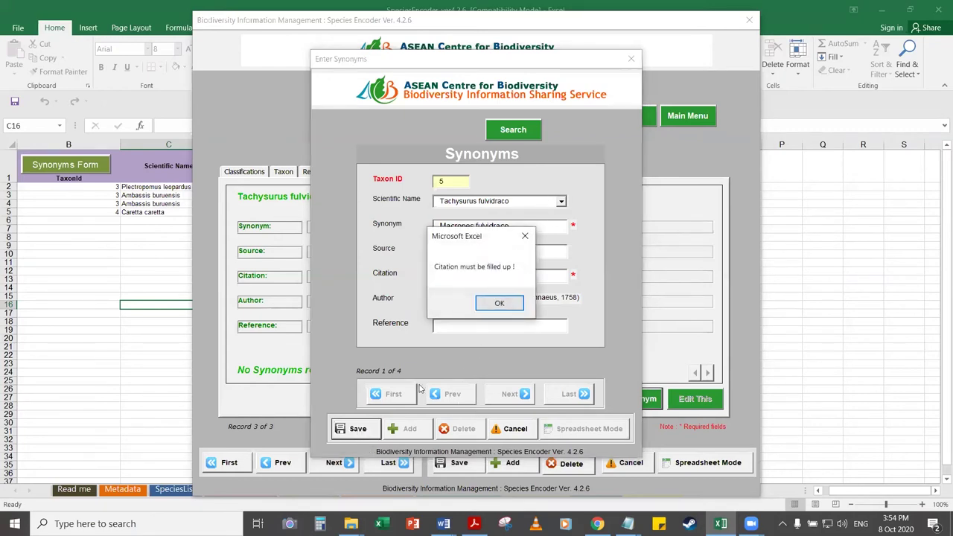
click(499, 305)
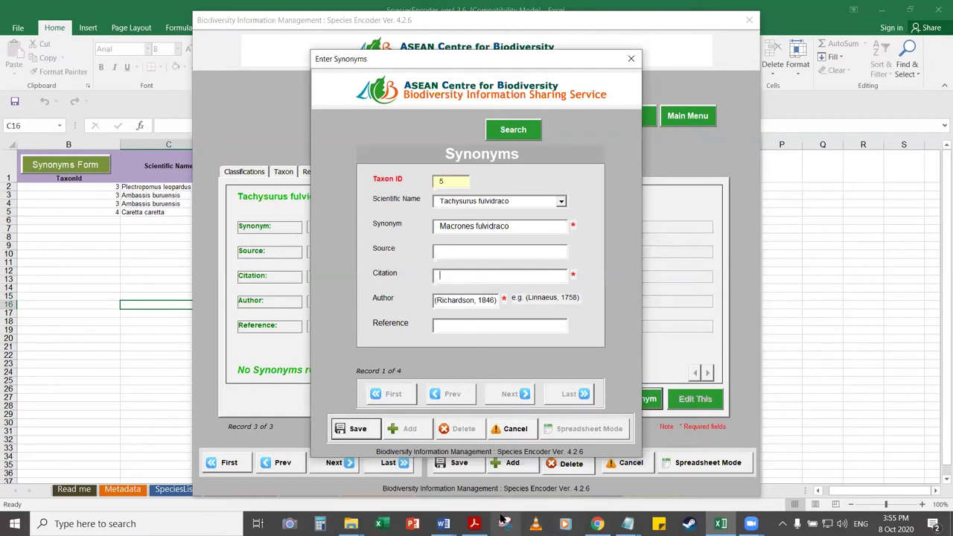
Copy the Tachysurus fulvidraco citation from the IUCN Red List page in Chrome into the synonym's Citation field and save the record
click(597, 524)
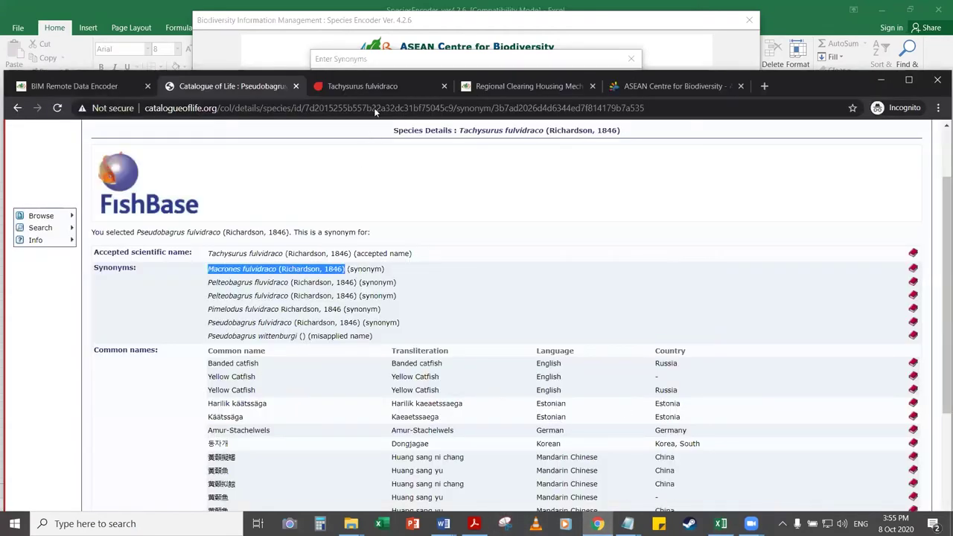
click(344, 86)
drag(316, 374, 12, 345)
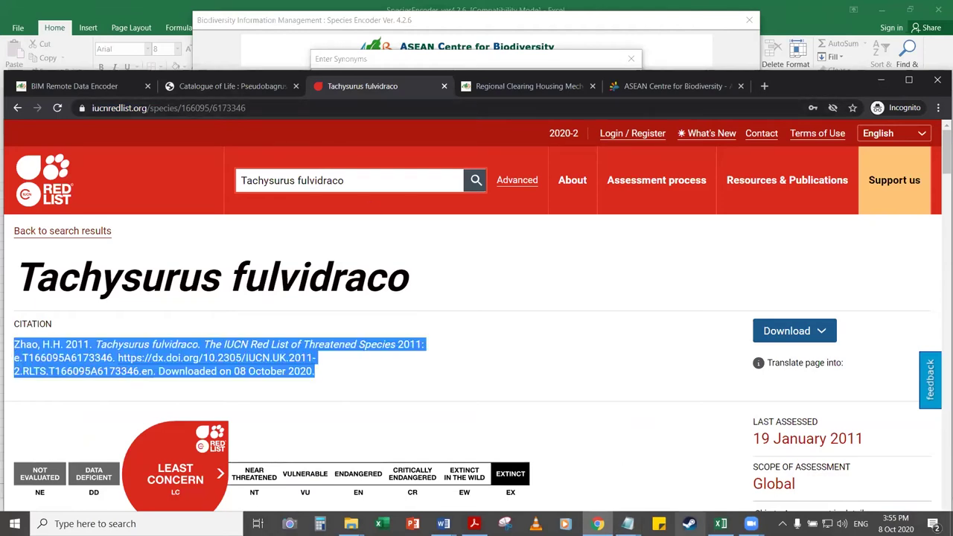
click(721, 523)
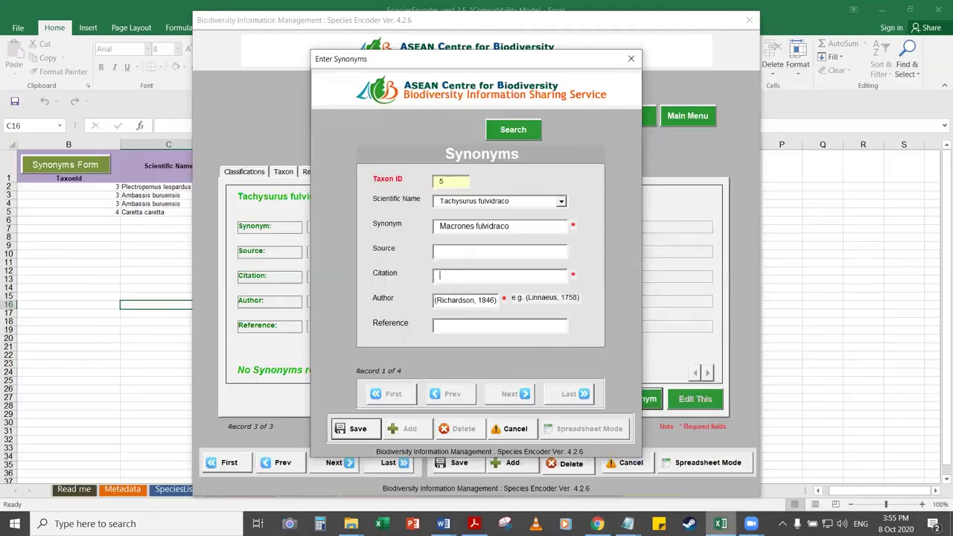
click(472, 275)
key(ctrl+v)
key(Tab)
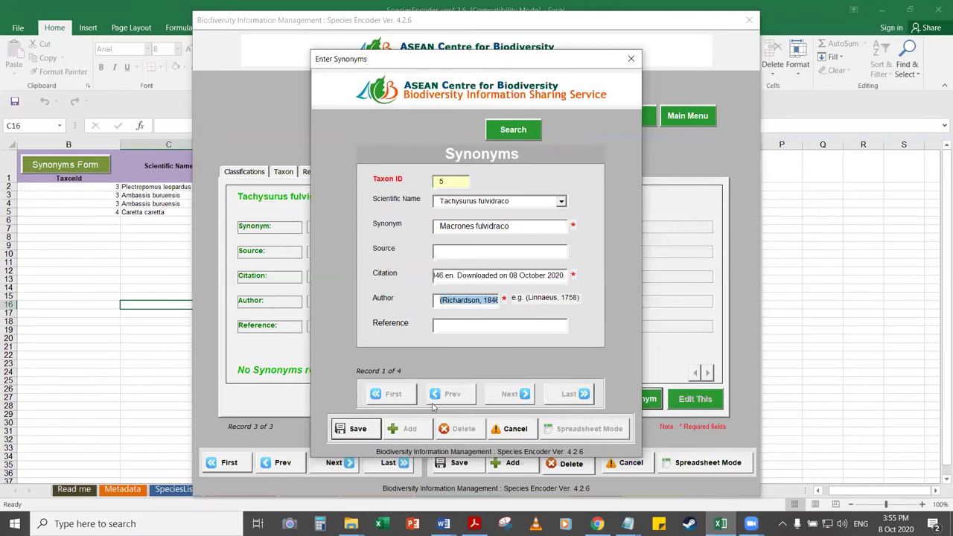
click(367, 434)
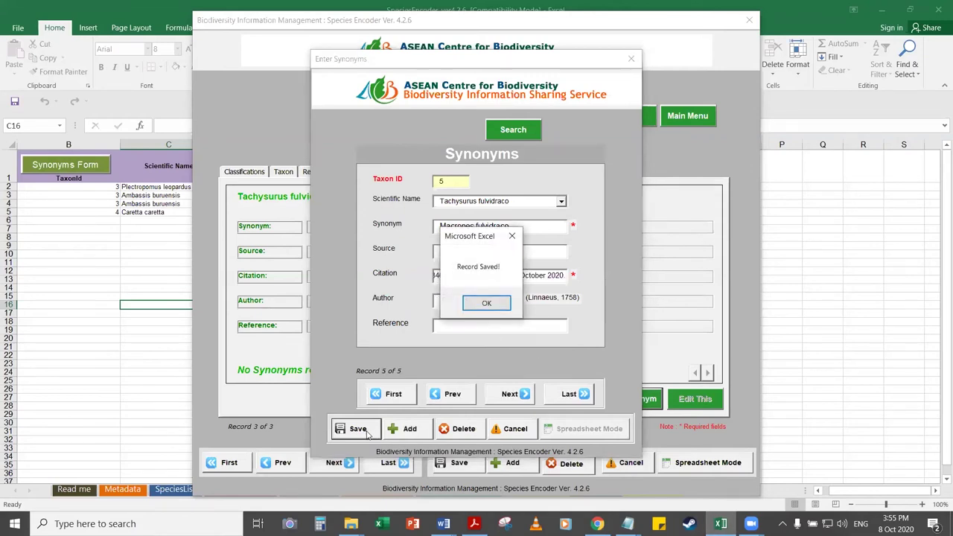
click(486, 303)
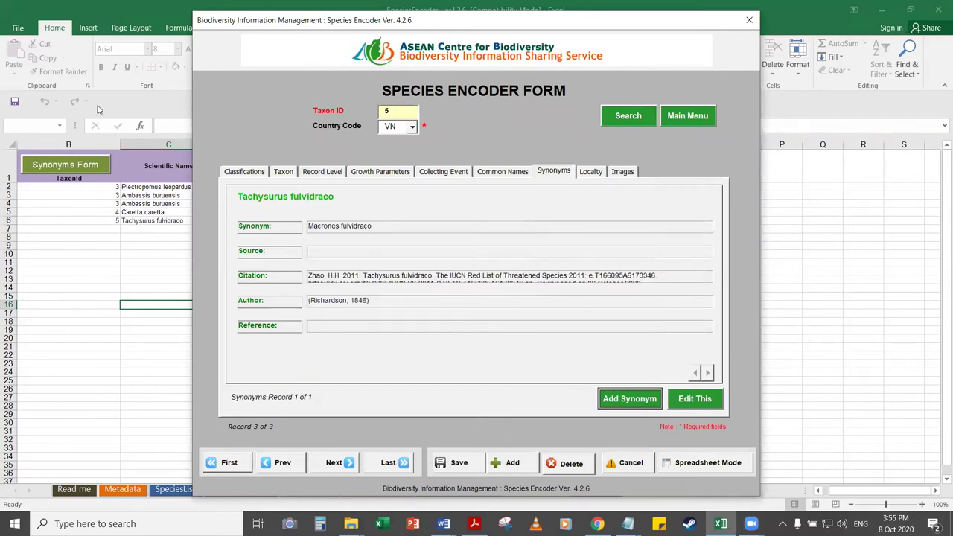
Copy the second synonym, Pelteobagrus fluvidraco (Richardson, 1846), from the Catalogue of Life page in Chrome into a new synonym entry's Synonym field
mouse_move(597, 524)
click(611, 488)
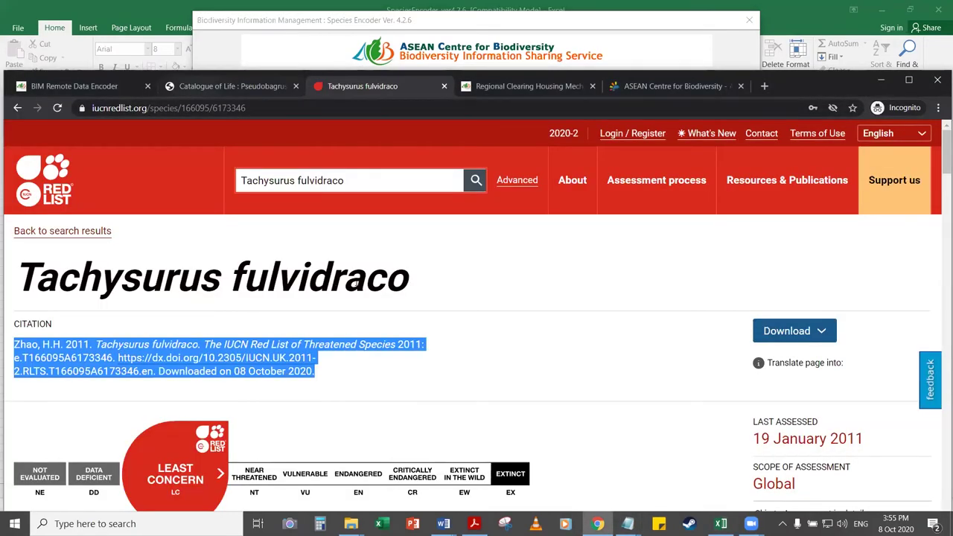
click(195, 85)
triple_click(209, 284)
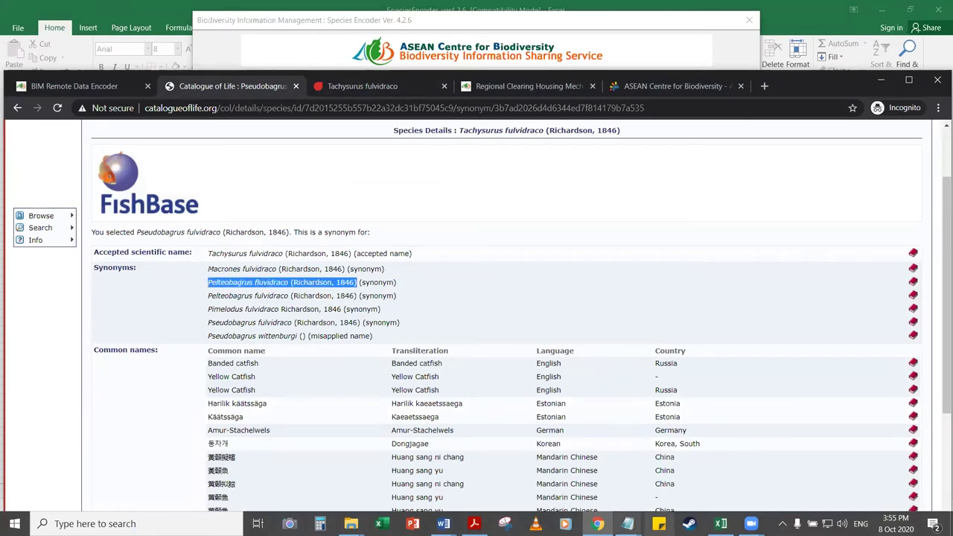
click(721, 524)
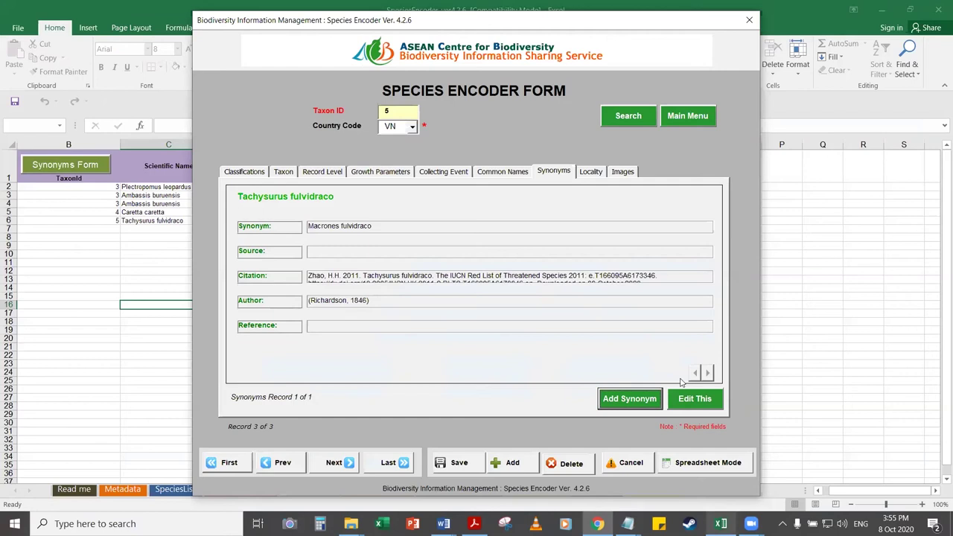
click(640, 403)
text((Richardson, 1846))
Move the authority (Richardson, 1846) from the Synonym field to the Author field, leaving Pelteobagrus fluvidraco as the synonym
drag(510, 226, 399, 228)
key(ctrl+c)
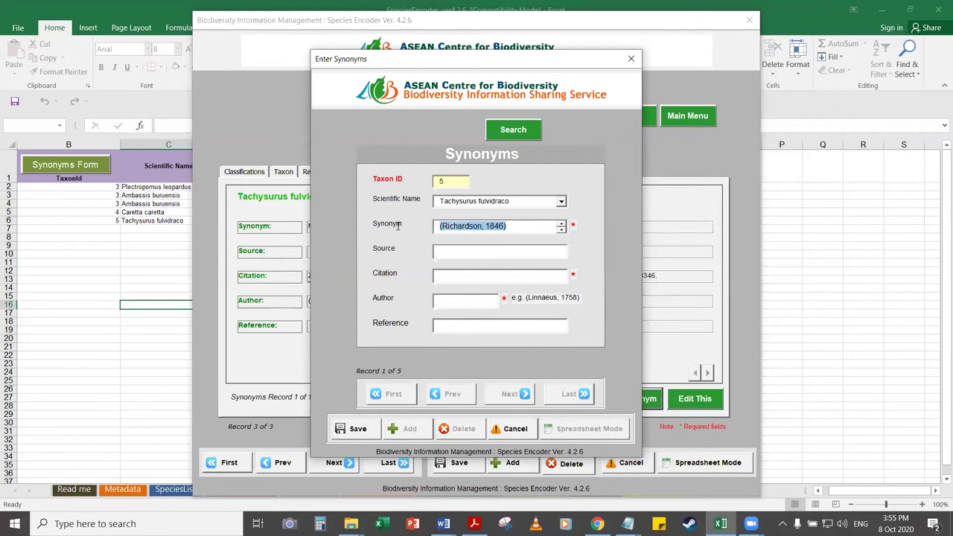
drag(460, 239, 466, 239)
key(Down)
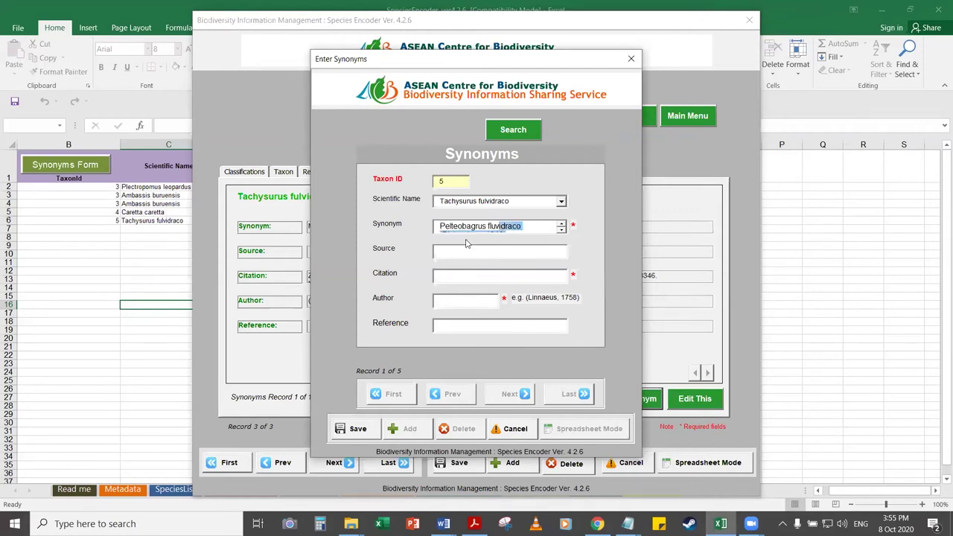
text(aco)
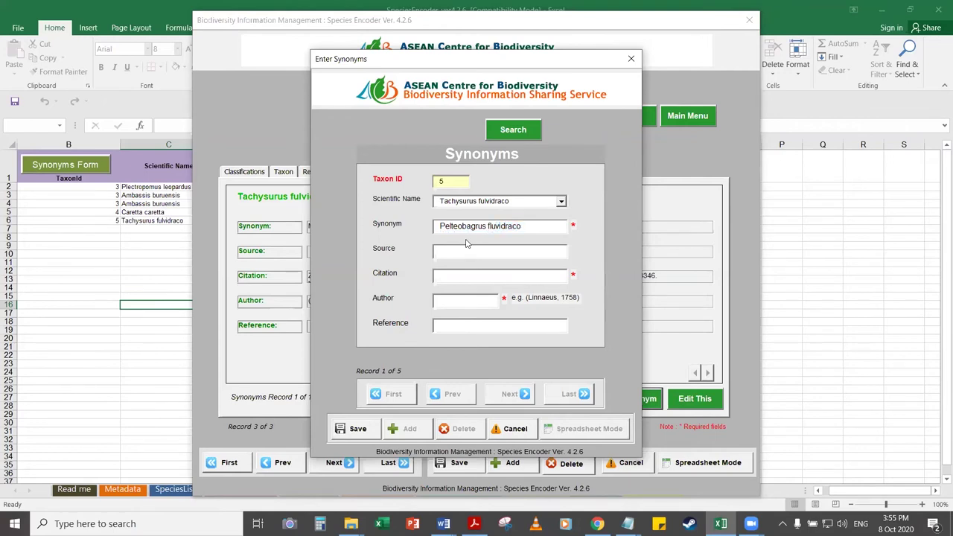
key(ctrl+v)
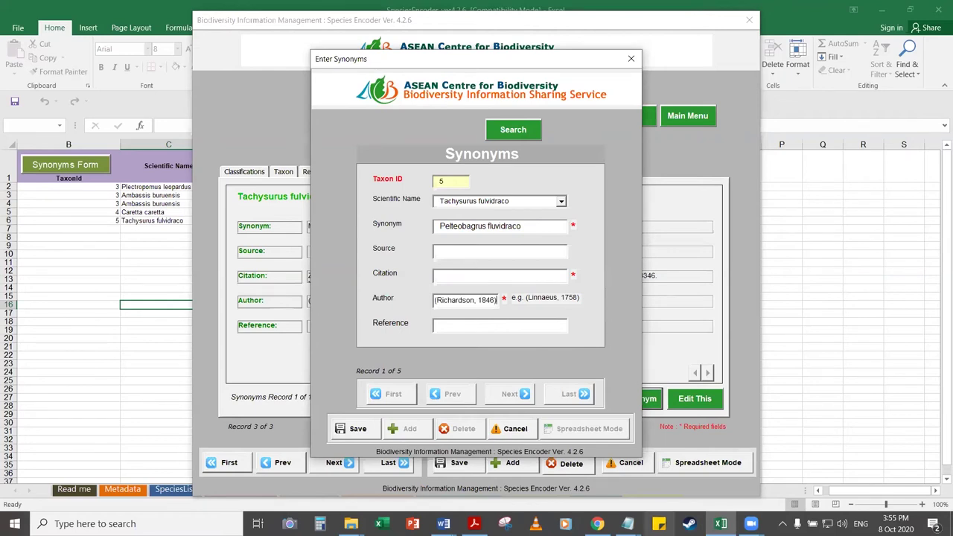
Copy the IUCN Red List citation from Notepad into the Citation field and save the Pelteobagrus fluvidraco synonym
click(597, 523)
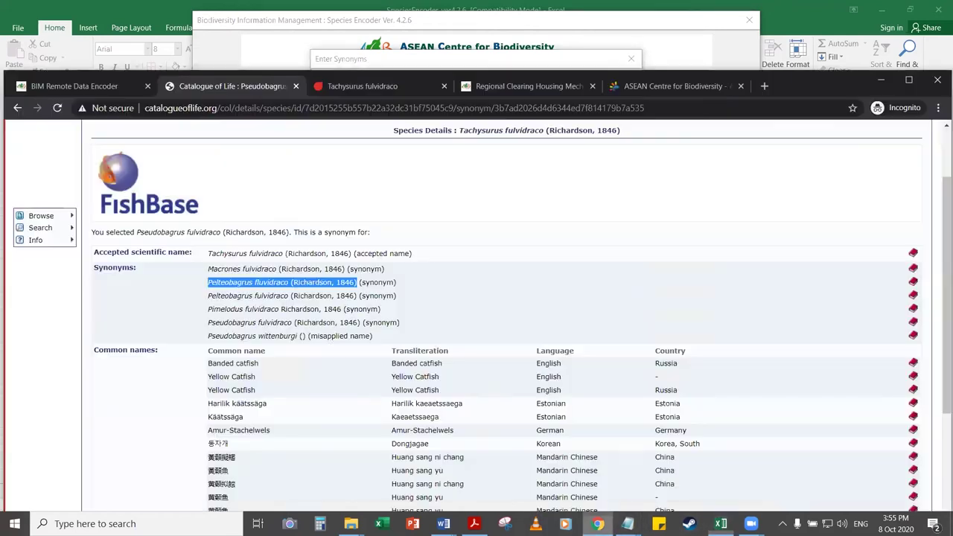
click(628, 524)
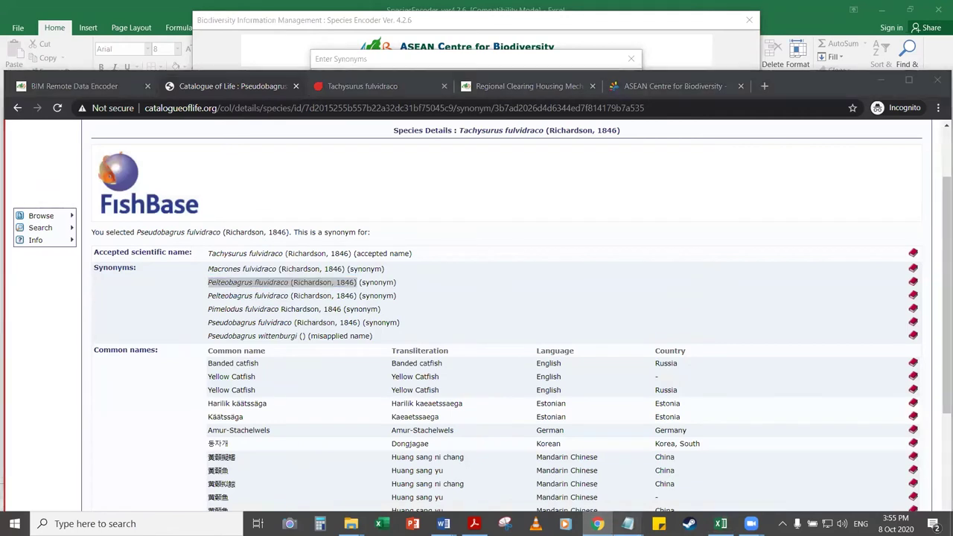
click(643, 480)
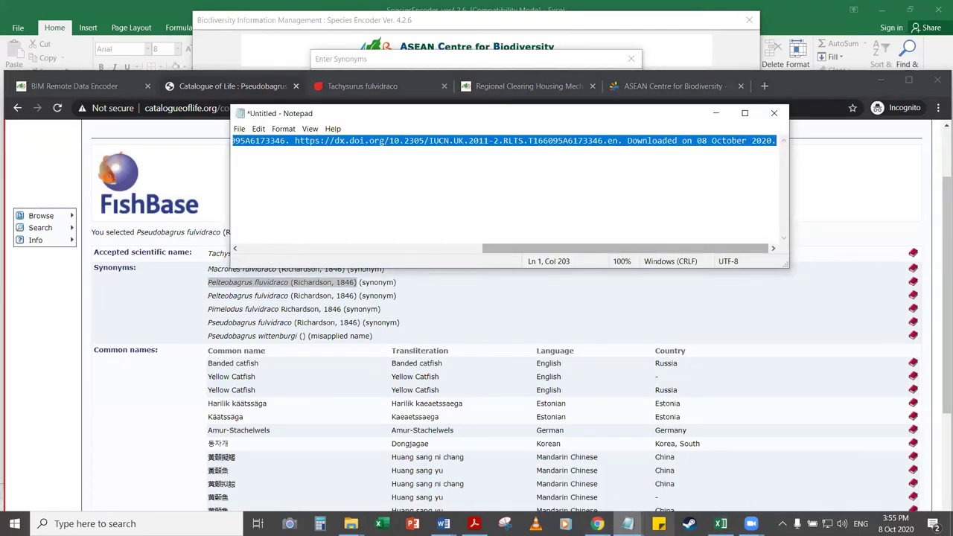
key(alt+Tab)
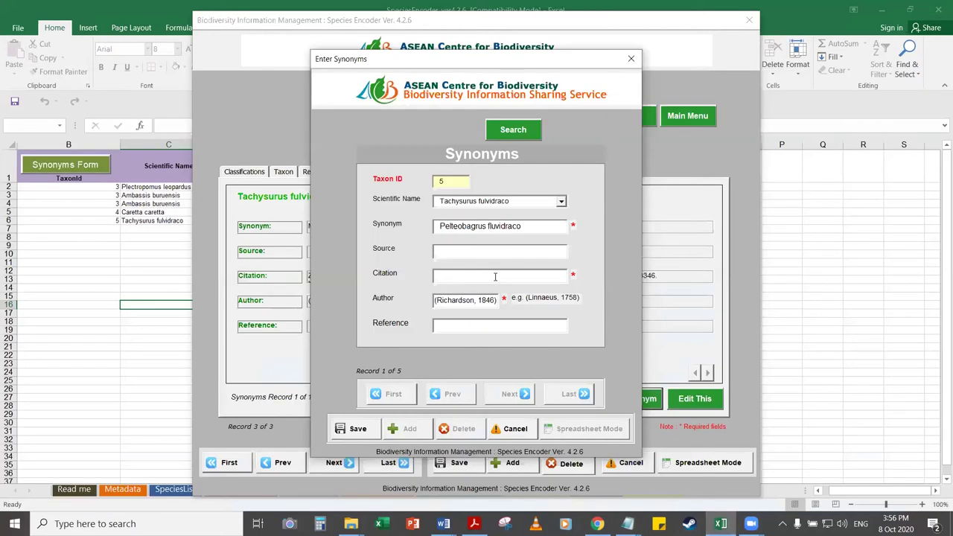
click(501, 275)
key(ctrl+v)
click(346, 434)
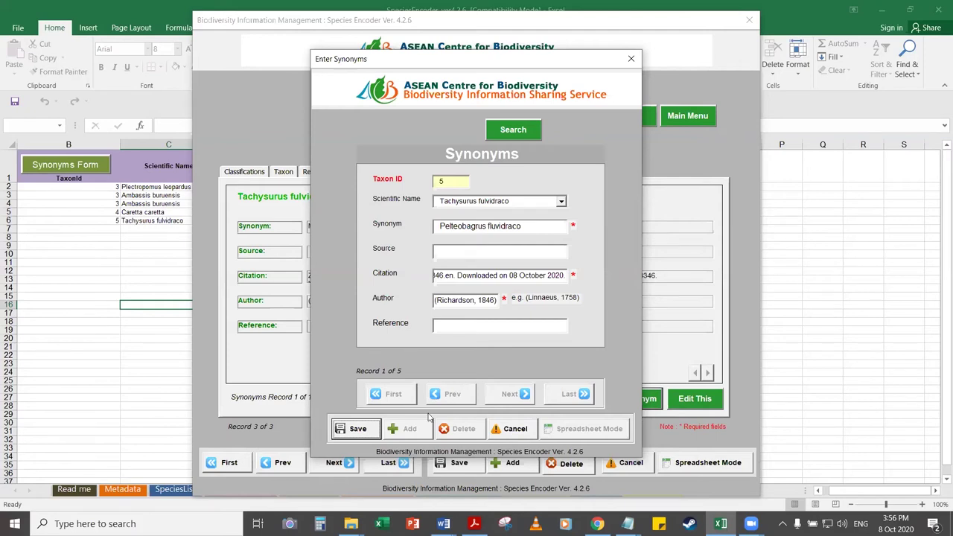
click(359, 432)
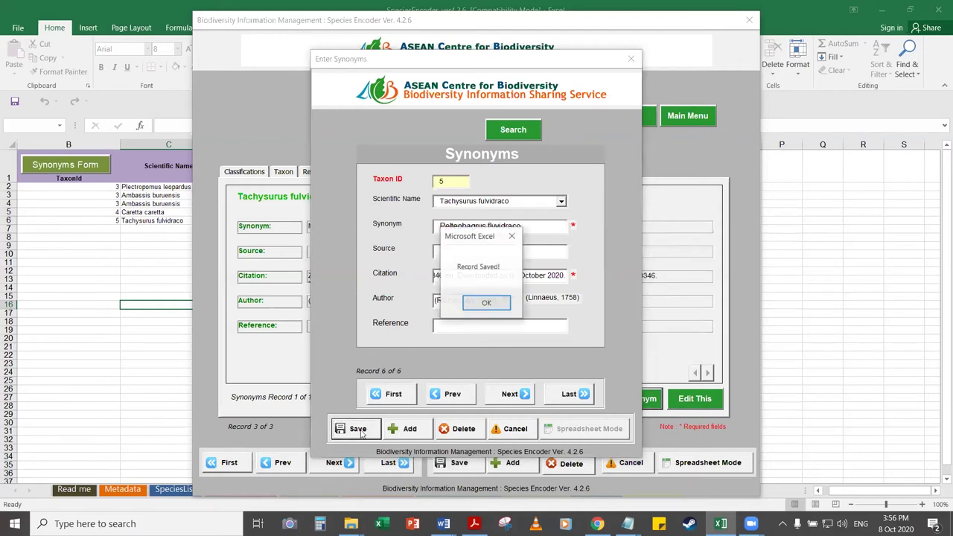
click(486, 302)
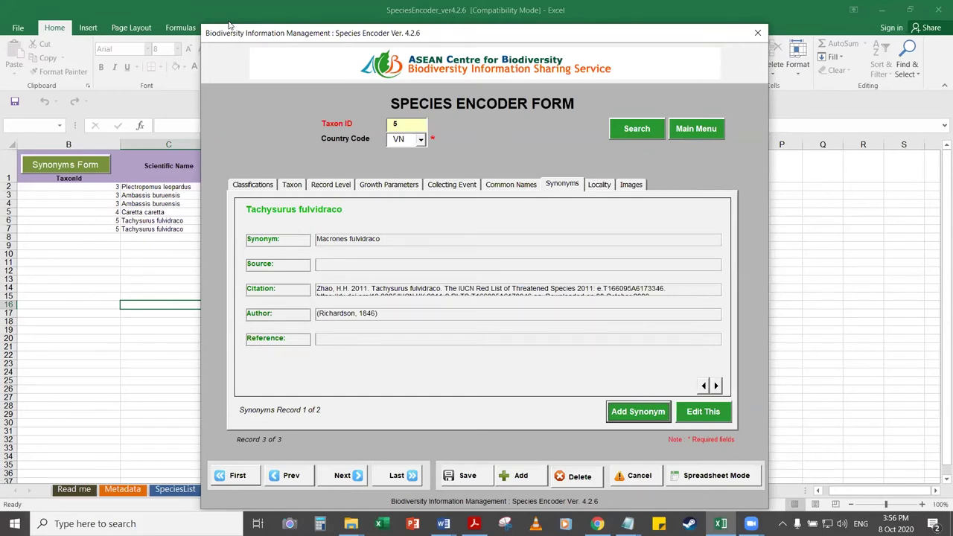
Leave the species form, view the Vocabularies sheet with its language, country and threat status lists, and return to the main menu
drag(230, 25, 254, 35)
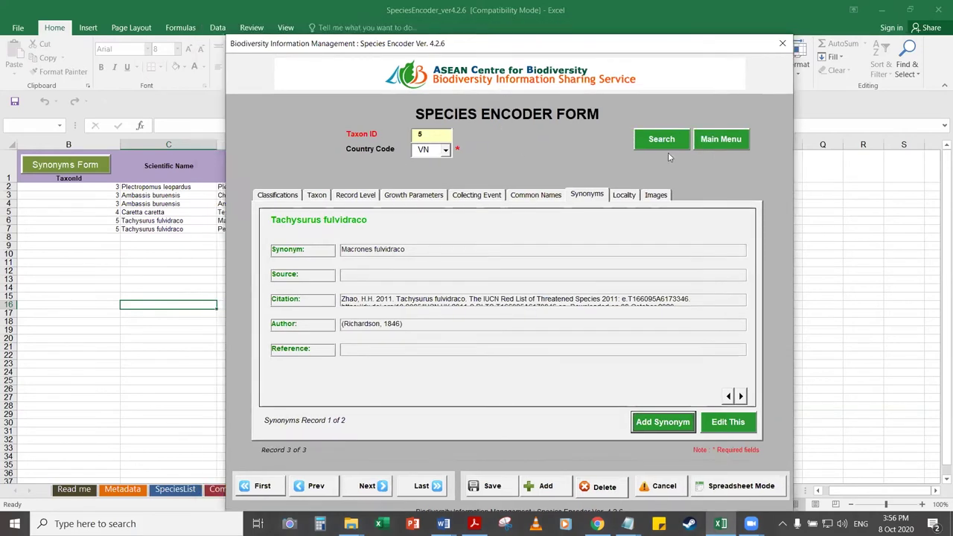
click(724, 140)
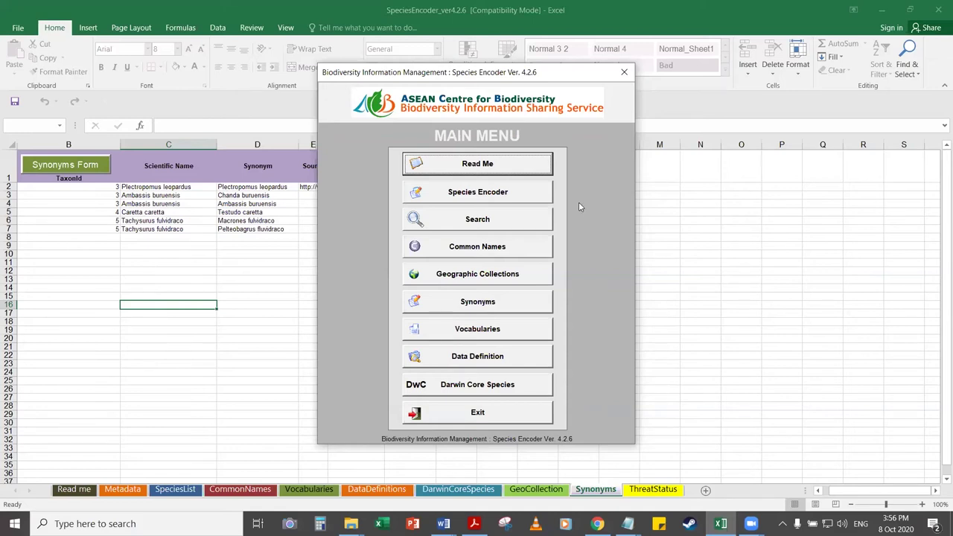
click(486, 332)
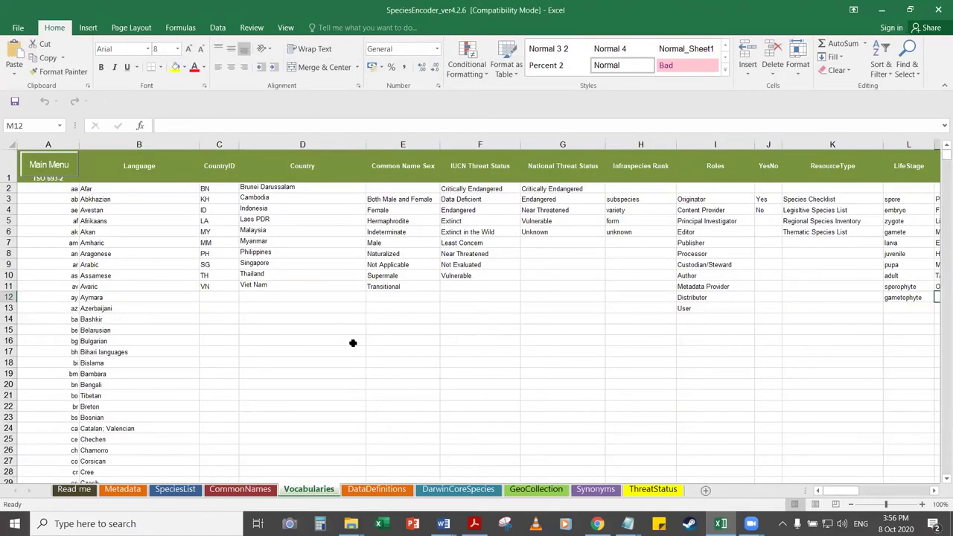
click(47, 165)
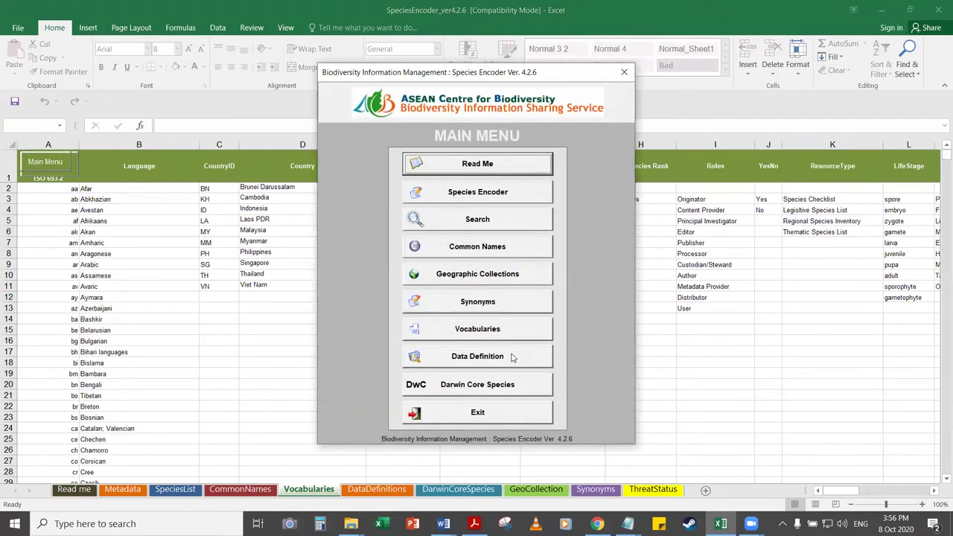
Examine the Data Definitions sheet for each field's requirement, type and description, and return to the main menu
click(535, 305)
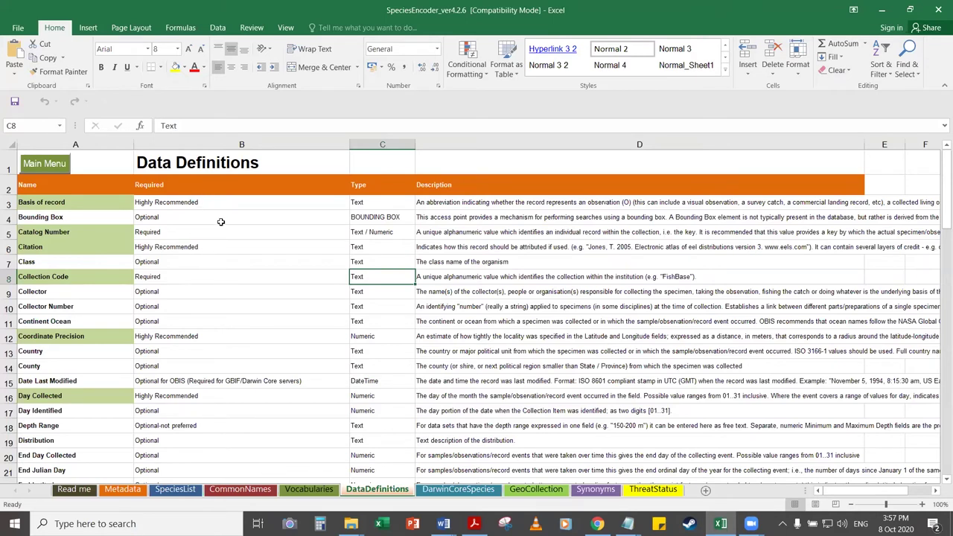
scroll(223, 324, down, 2)
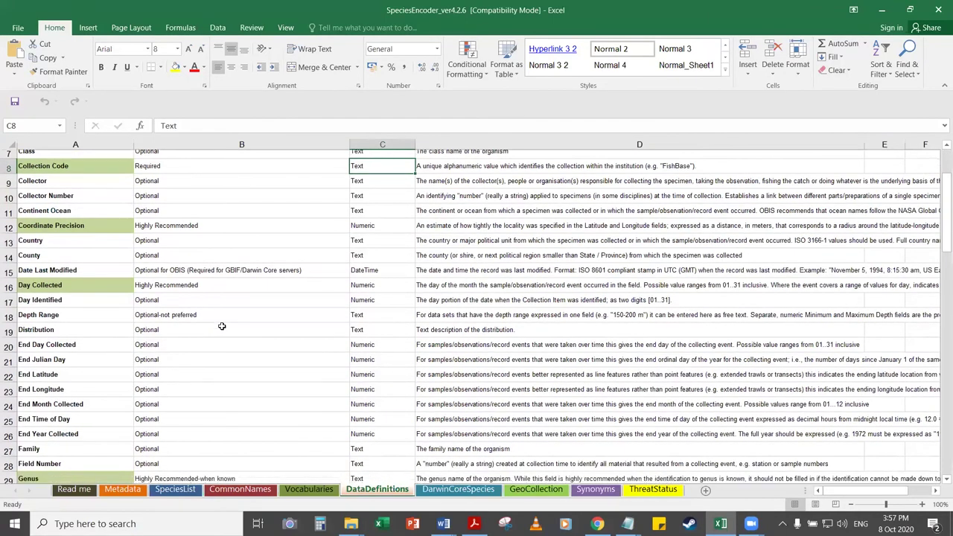
scroll(222, 325, down, 1)
scroll(568, 326, down, 4)
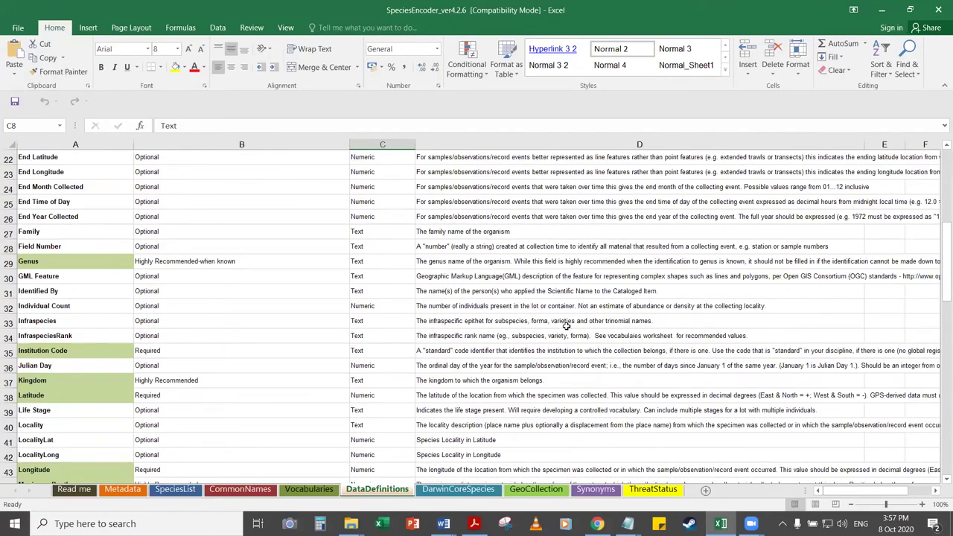
scroll(567, 325, down, 3)
scroll(485, 206, up, 4)
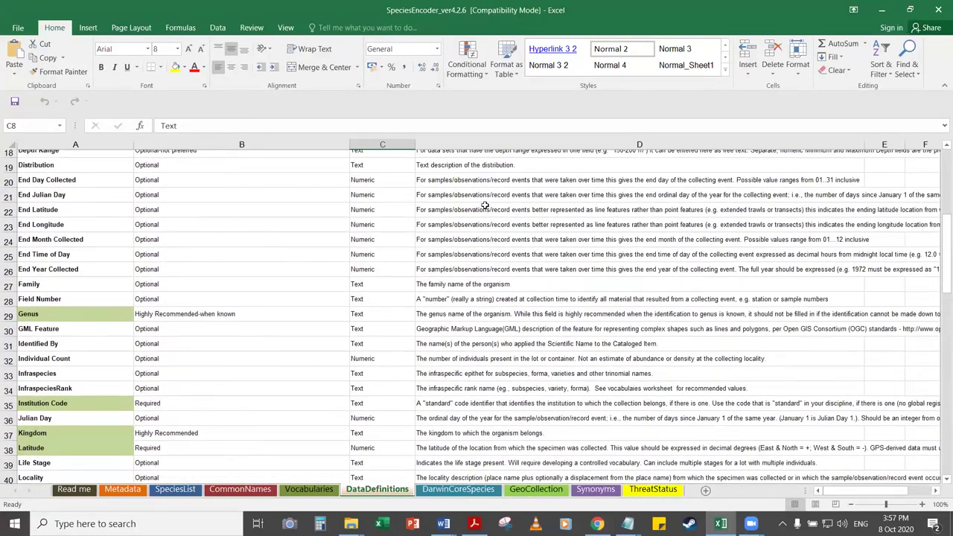
scroll(485, 207, up, 6)
scroll(485, 249, down, 2)
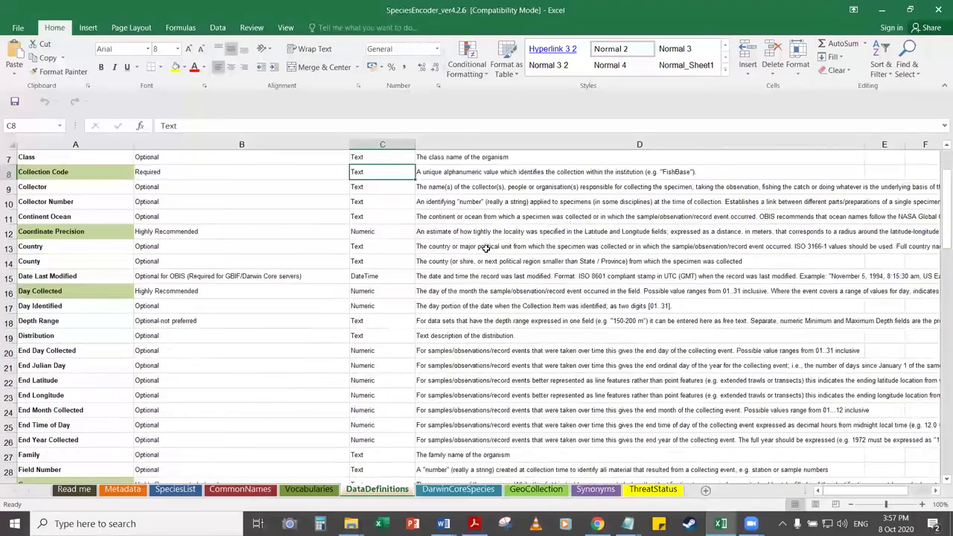
scroll(486, 249, down, 10)
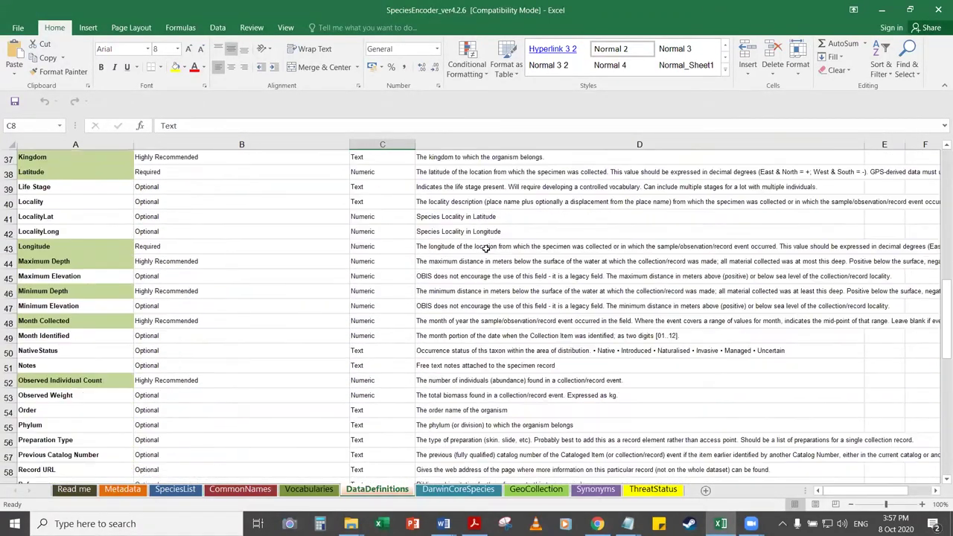
scroll(486, 248, down, 8)
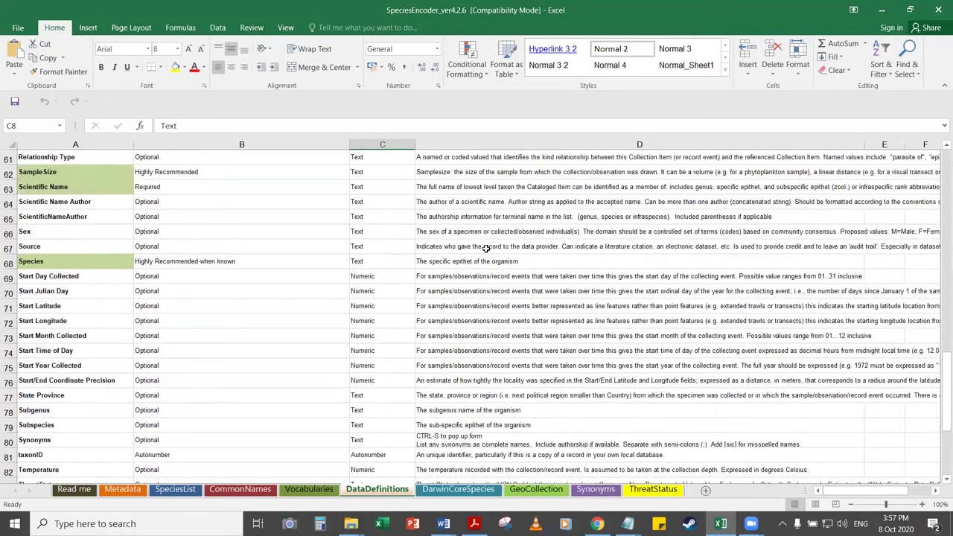
scroll(485, 248, up, 12)
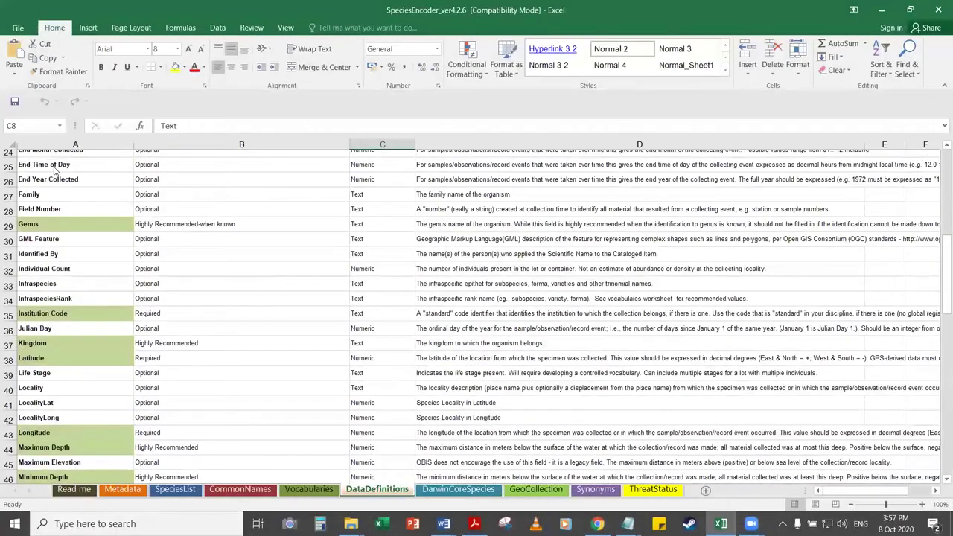
scroll(54, 171, up, 8)
click(55, 168)
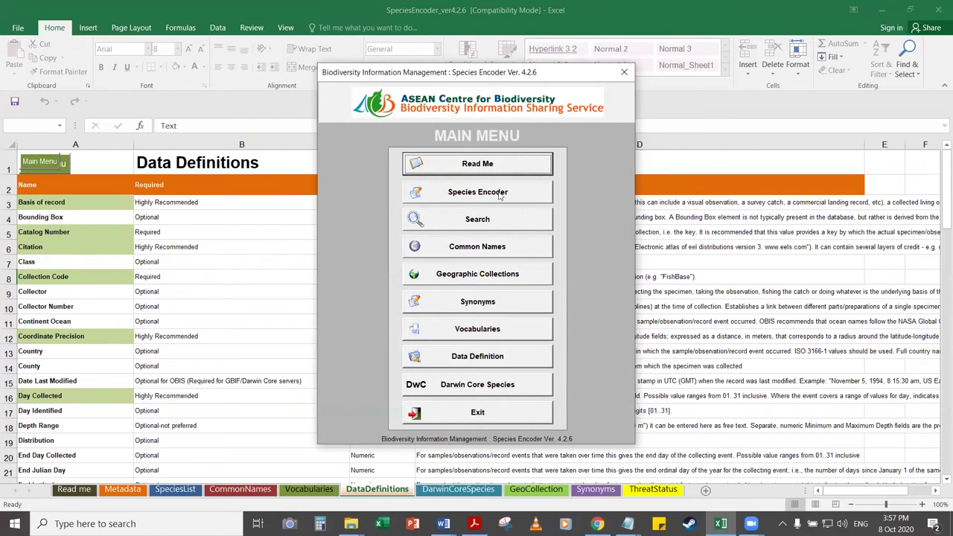
Open the Species Encoder form and start a new blank species record
click(496, 195)
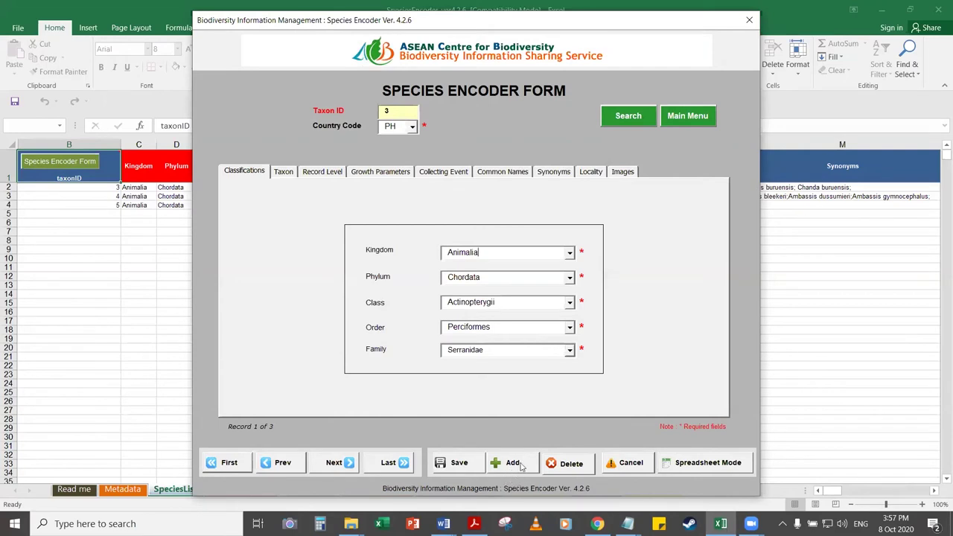
click(513, 465)
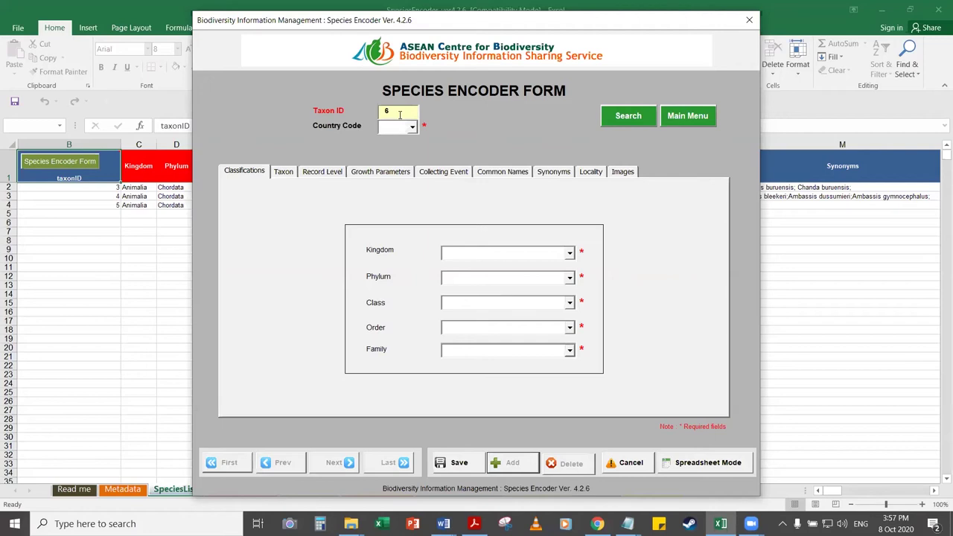
Set the blank species record's kingdom to Plantae and its phylum to Equisetophyta
click(570, 254)
click(570, 278)
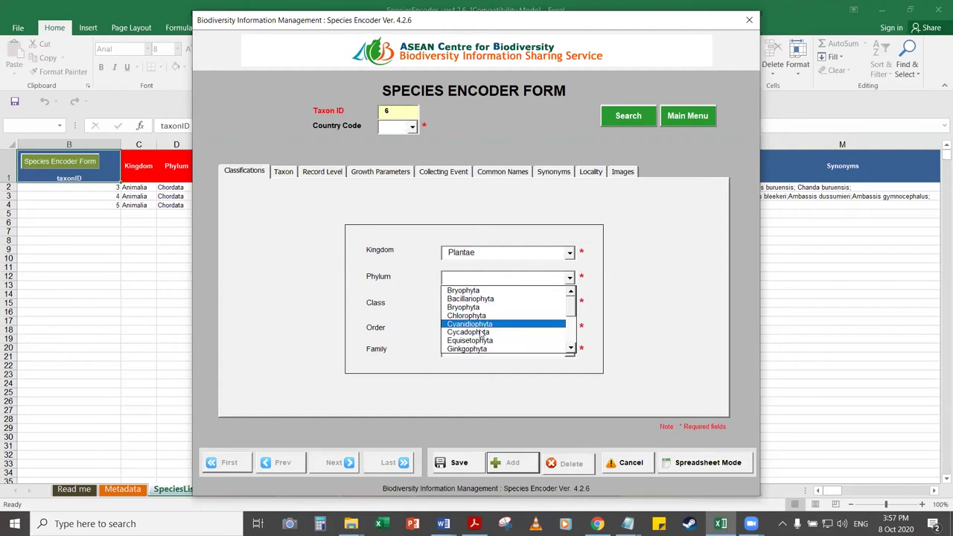
drag(570, 350, 574, 305)
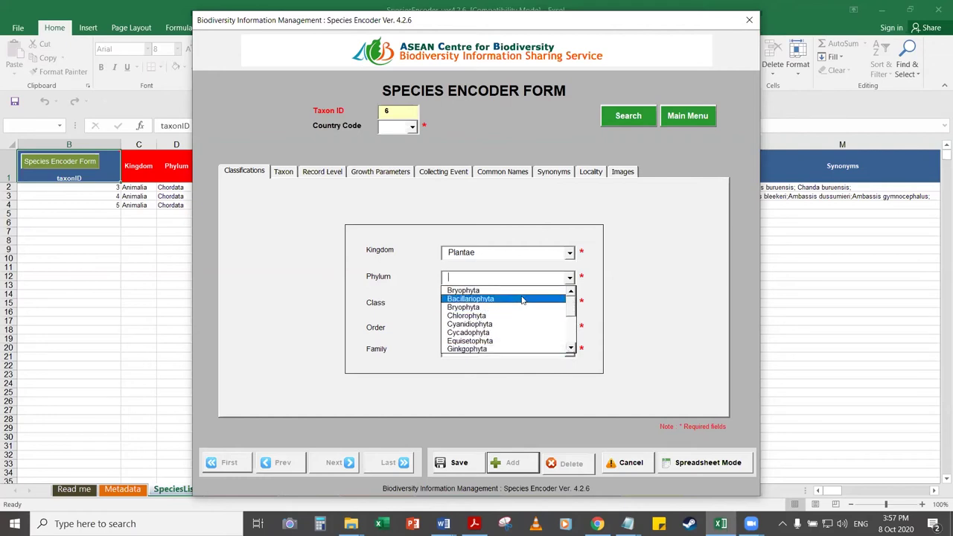
click(505, 341)
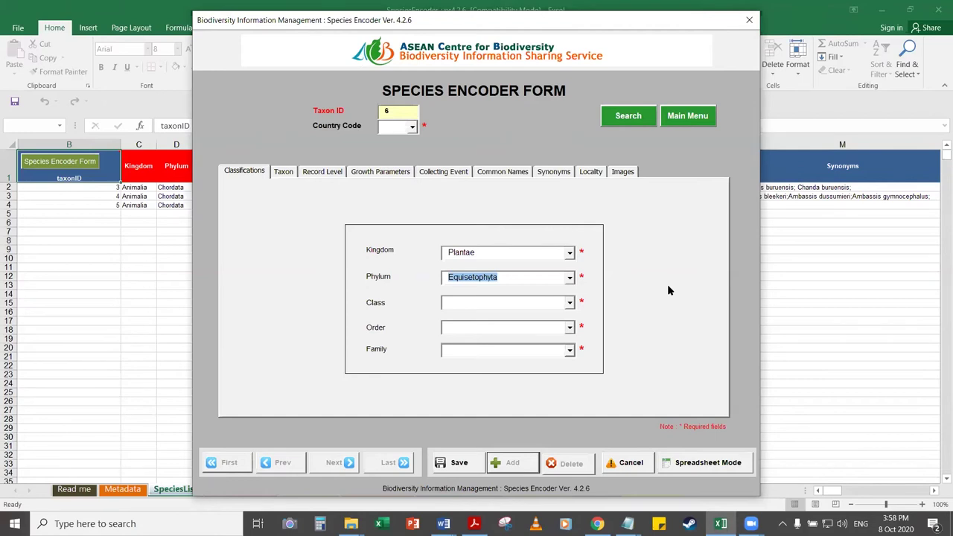
Examine the blank record's form sections, from Classifications and Taxon through Common Names, Synonyms and Locality to Images
click(288, 175)
click(330, 176)
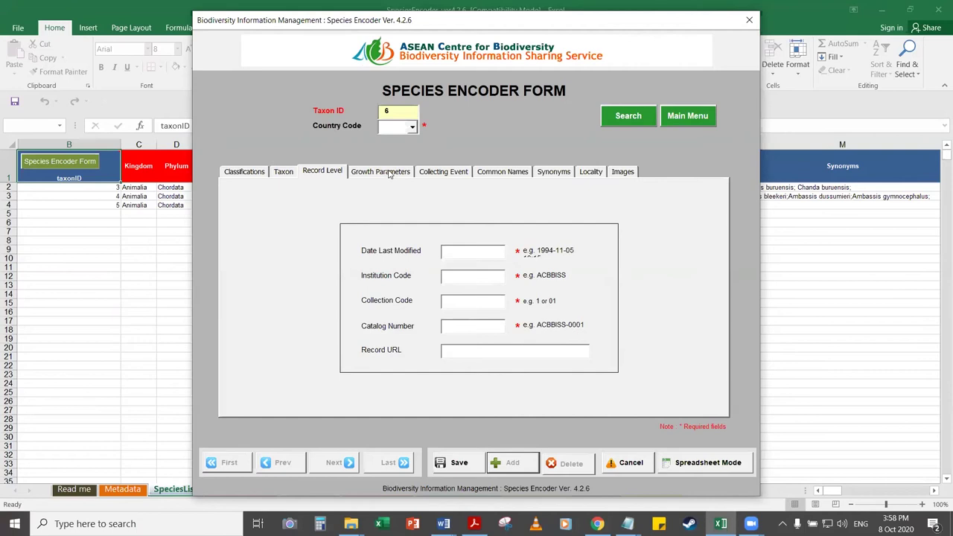
click(389, 174)
click(437, 175)
click(499, 177)
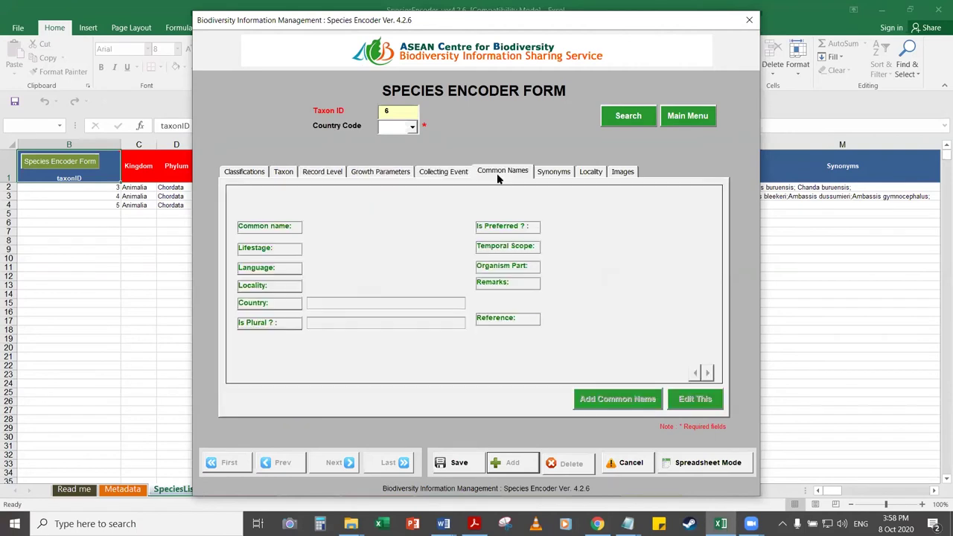
click(552, 174)
click(591, 177)
click(619, 177)
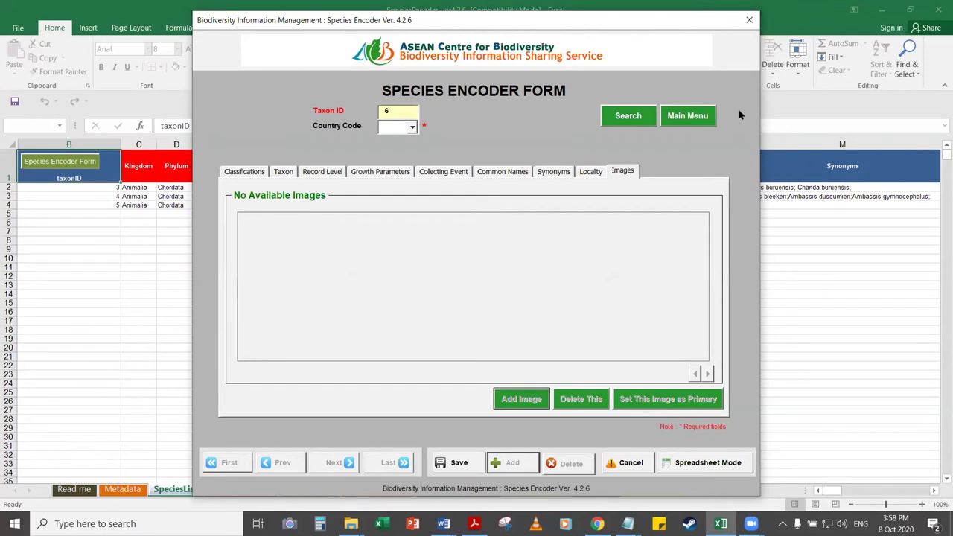
click(735, 6)
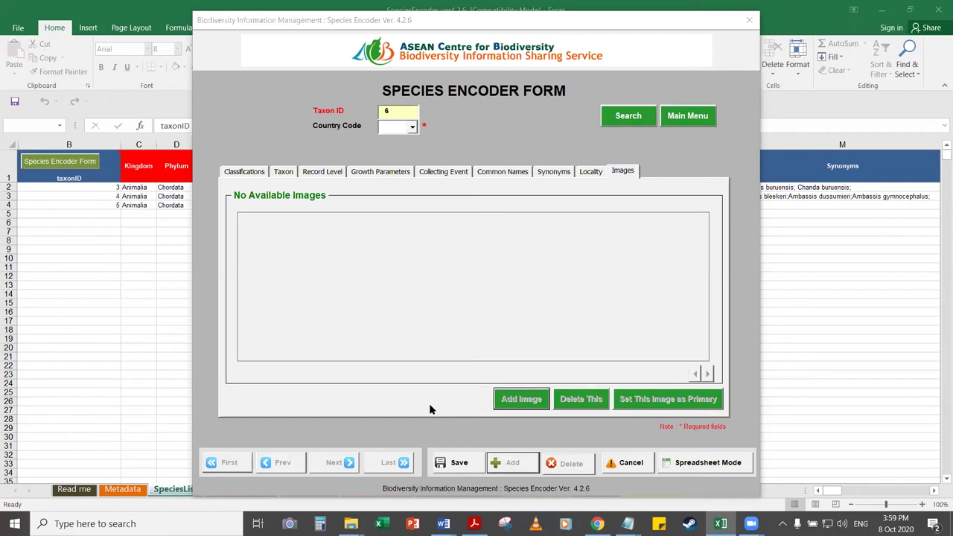
click(520, 301)
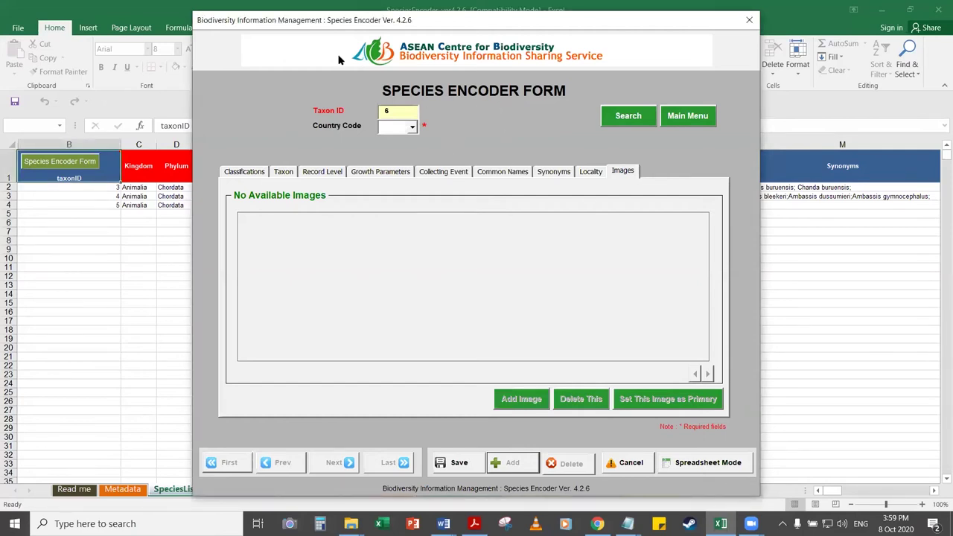
click(256, 173)
click(284, 176)
click(329, 177)
click(400, 177)
click(455, 172)
click(494, 176)
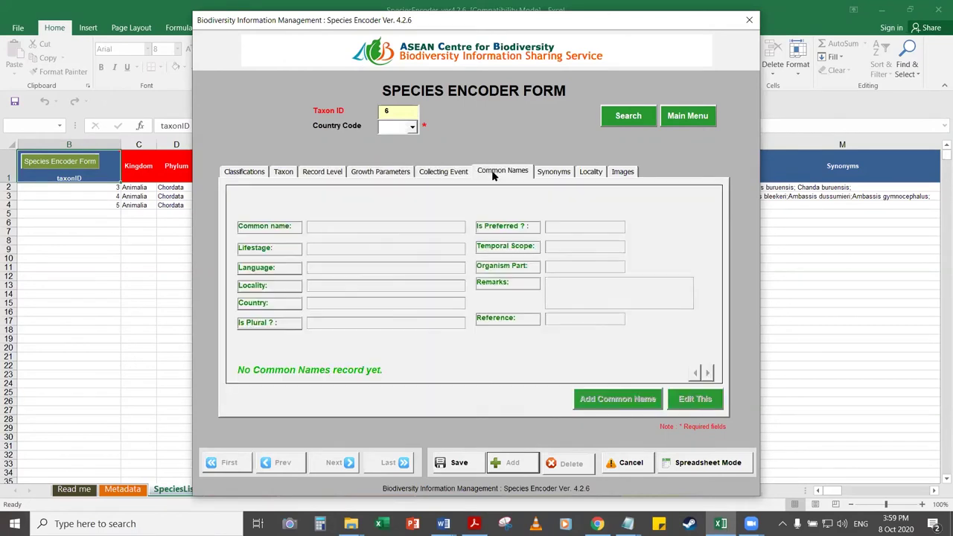
click(551, 177)
click(591, 175)
click(622, 172)
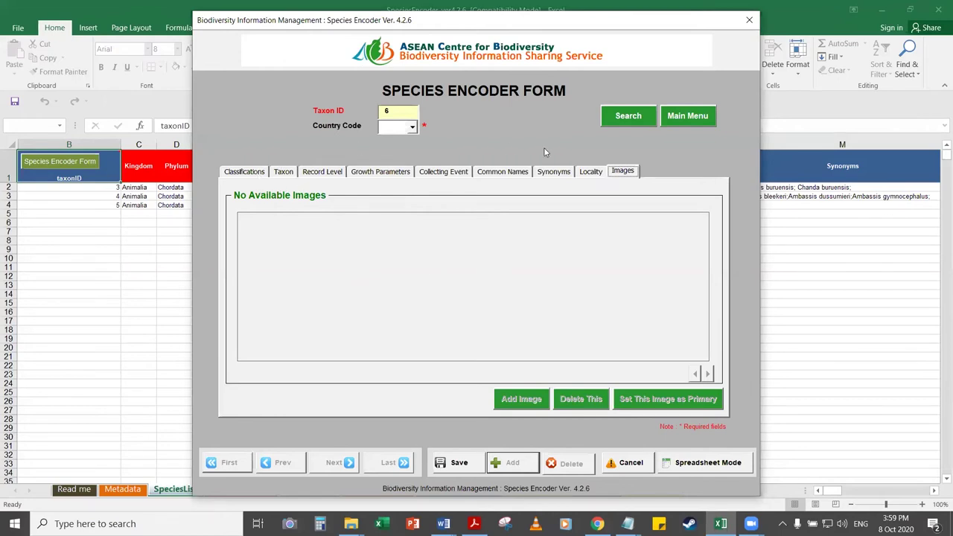
Search the species records for the common name "Ca bo" and return through the main menu to the Species Encoder form
click(627, 119)
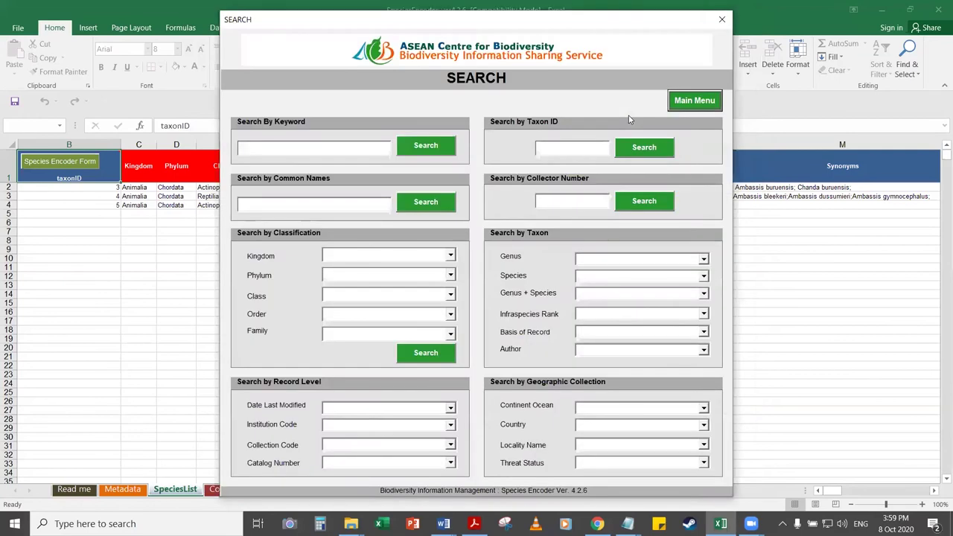
click(331, 149)
text(Tachy)
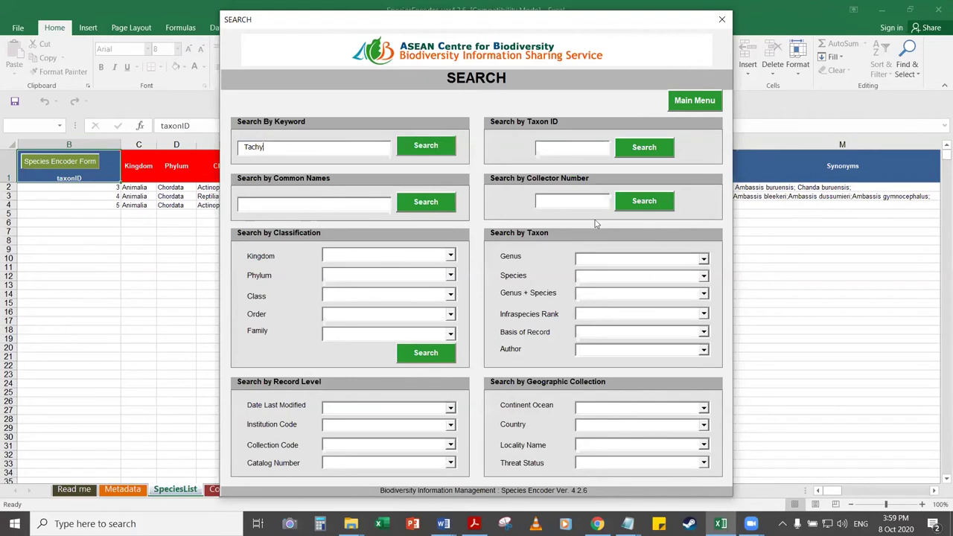
click(321, 203)
text(Ca bo)
click(426, 202)
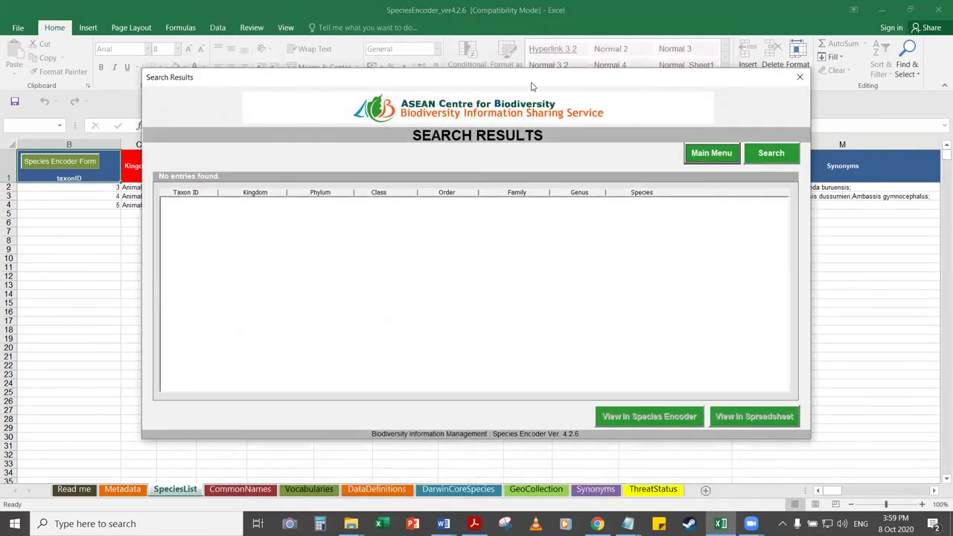
drag(533, 86, 439, 65)
click(674, 136)
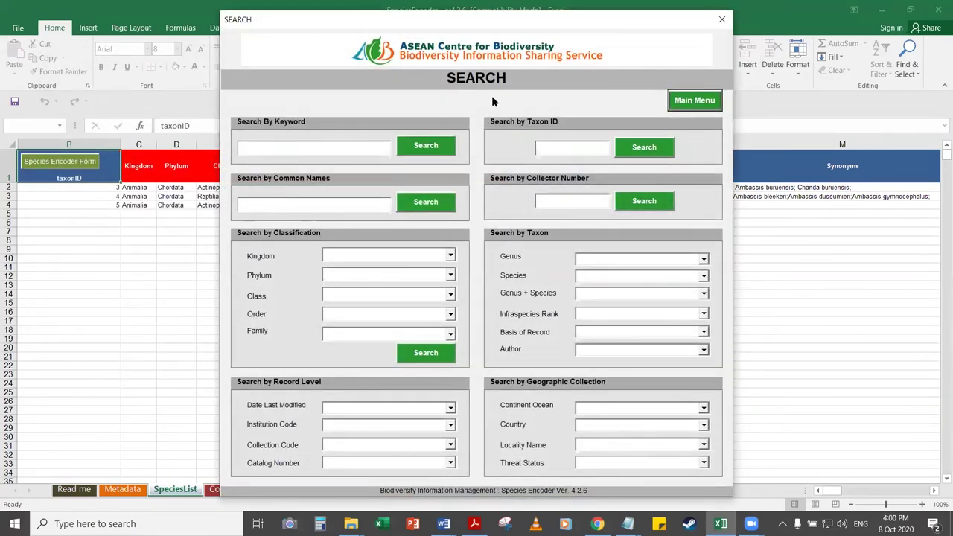
click(700, 101)
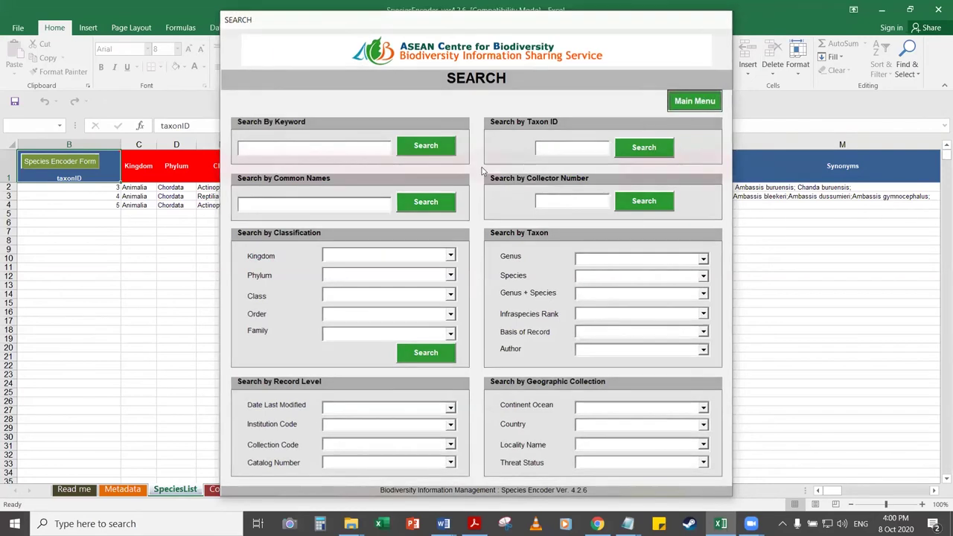
click(460, 195)
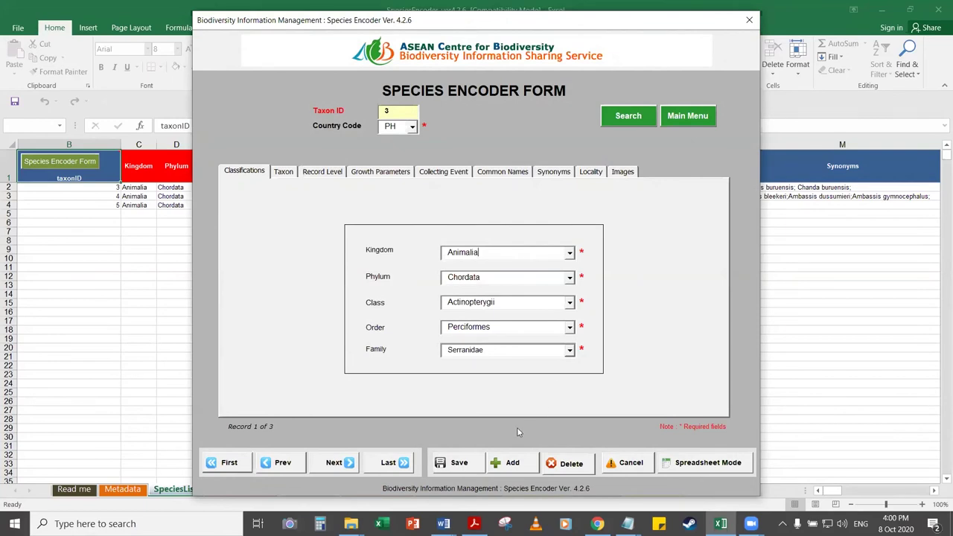
Search the records for the keyword "tachy" and open the Tachysurus fulvidraco entry in the Species Encoder form
click(628, 117)
text(tachy)
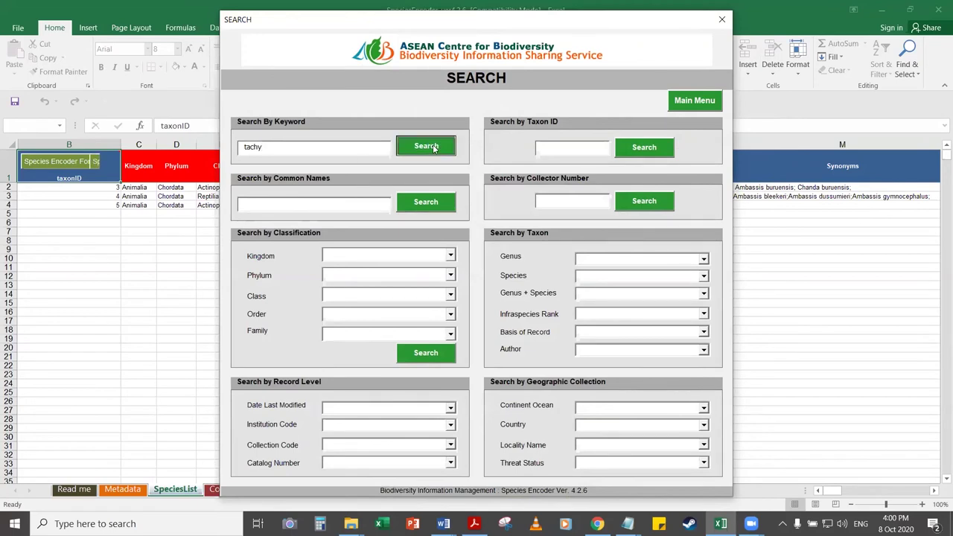
click(430, 148)
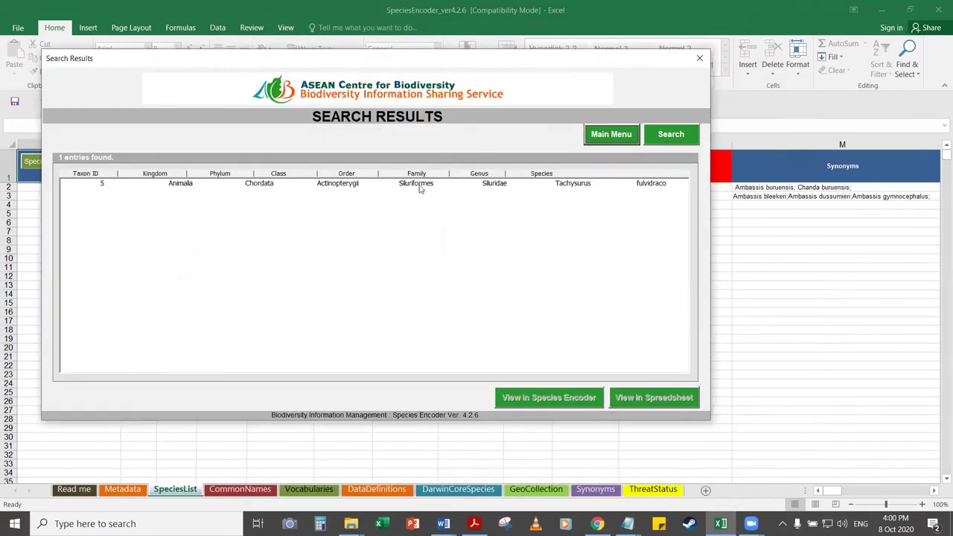
click(428, 186)
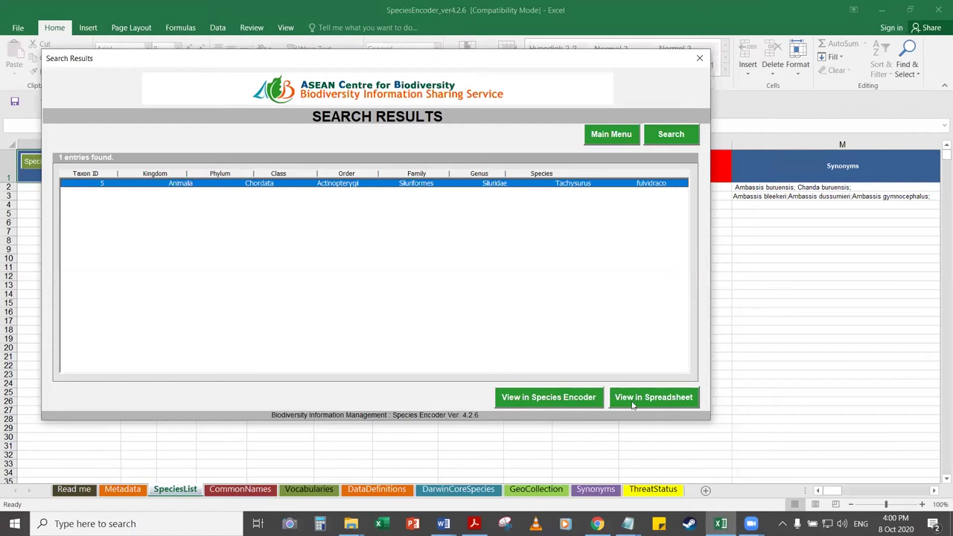
click(555, 401)
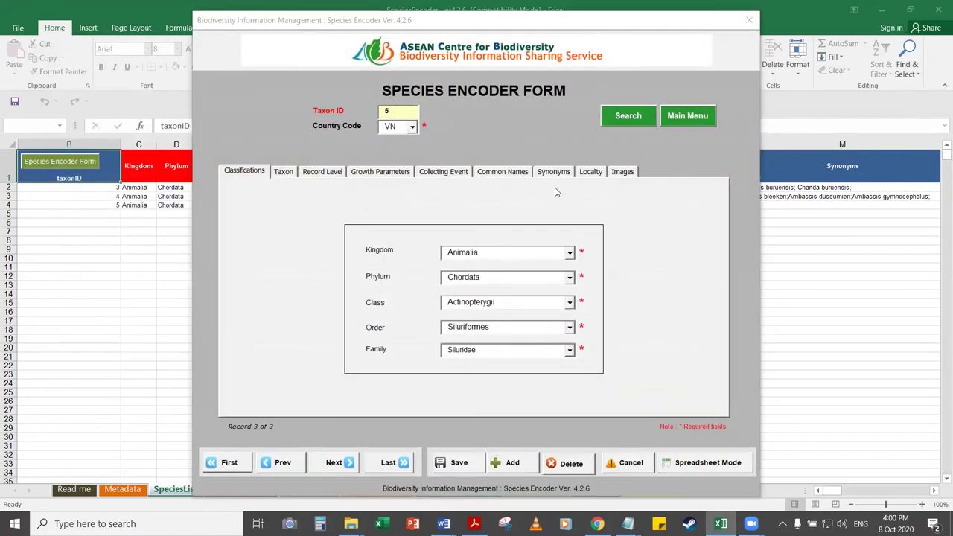
View the Locality, Synonyms and Common Names sections of the Tachysurus fulvidraco record
click(588, 174)
click(547, 173)
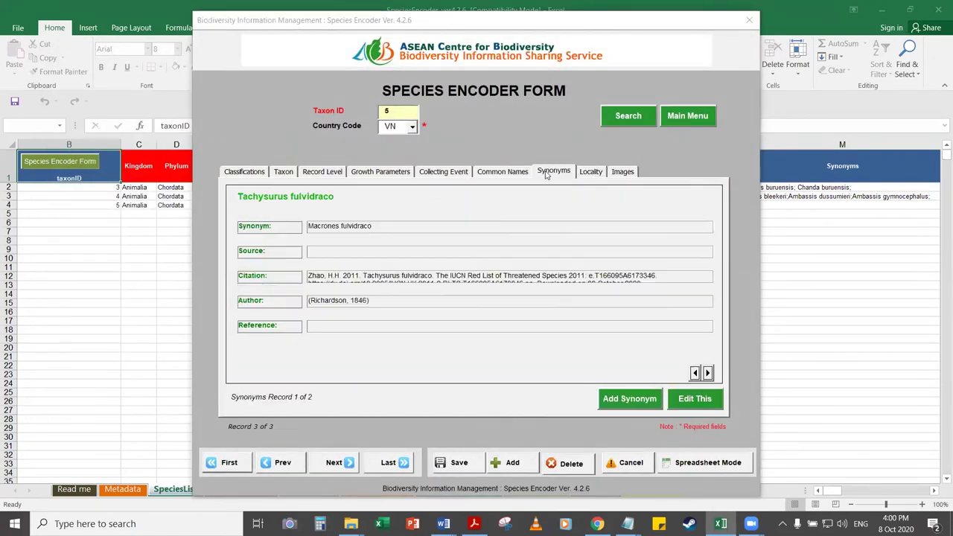
click(510, 173)
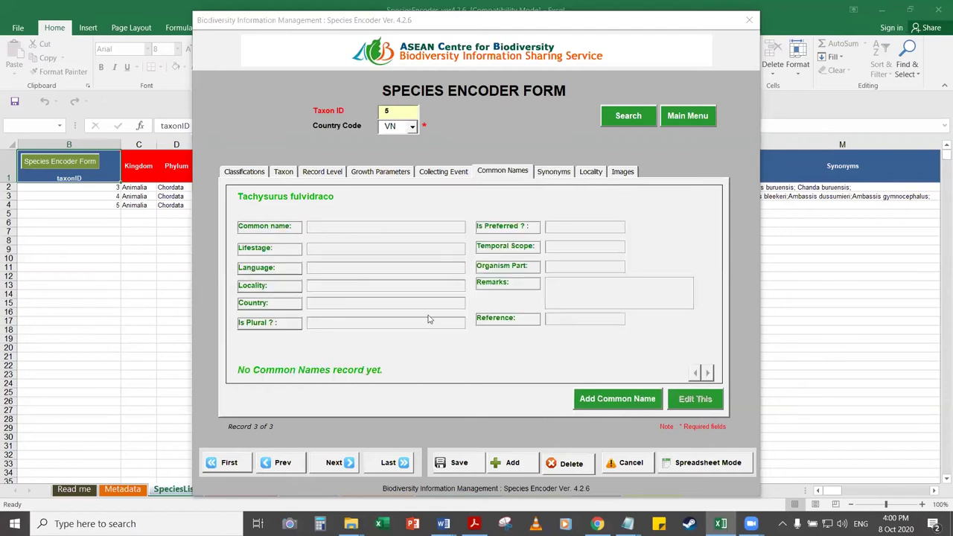
Try to save a common name entry for Tachysurus fulvidraco with the required fields left blank, and cancel the entry
click(637, 400)
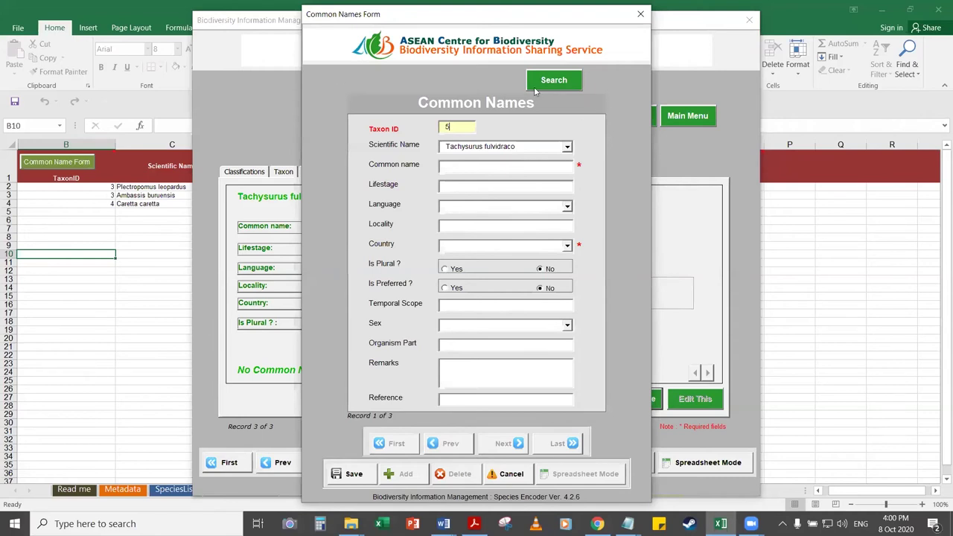
click(364, 473)
click(538, 238)
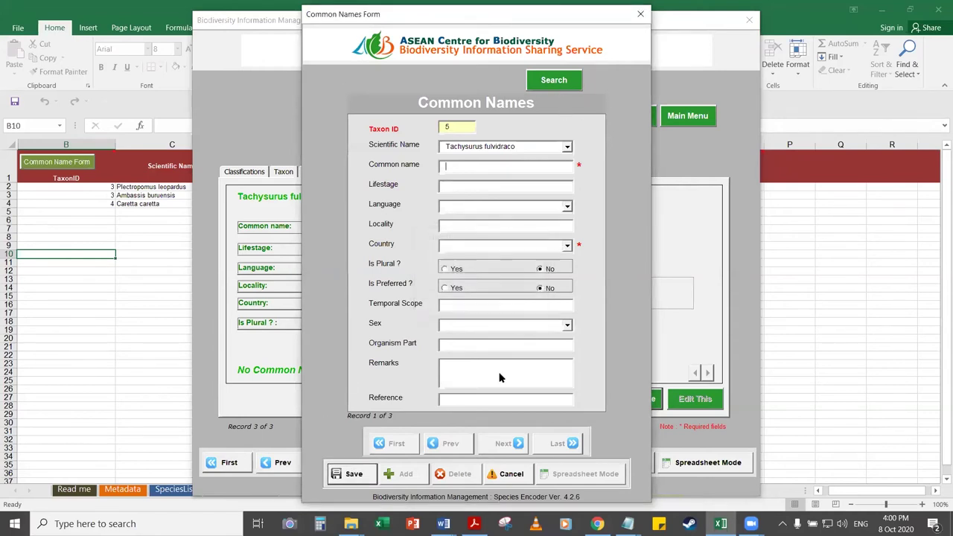
click(498, 475)
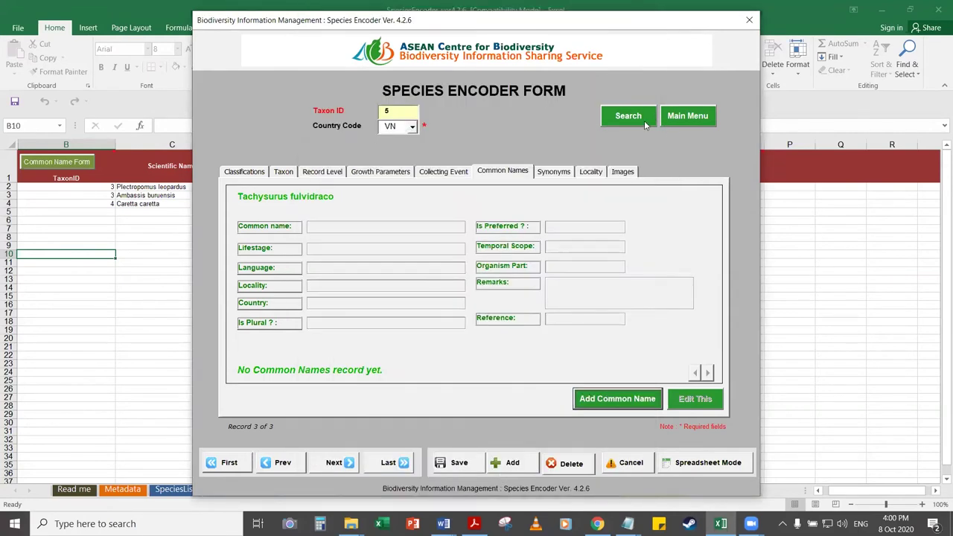
Add the picture IMG_20200924_234537 from the Desktop subfolder to the Tachysurus fulvidraco record's images
click(622, 172)
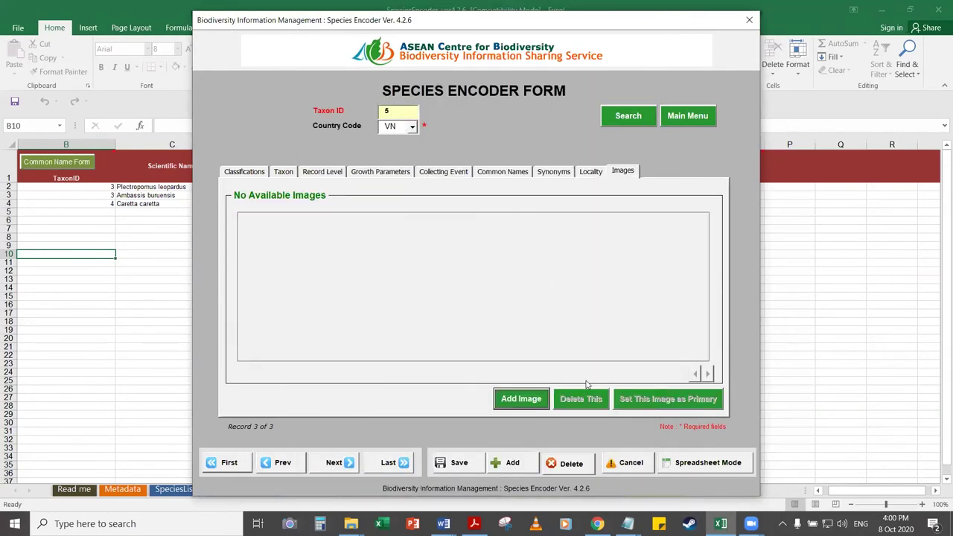
click(521, 400)
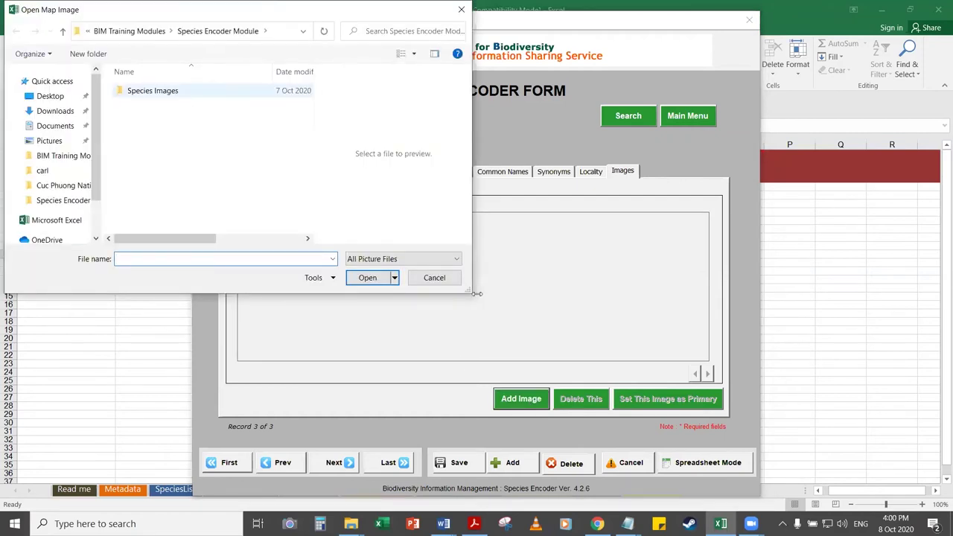
double_click(152, 95)
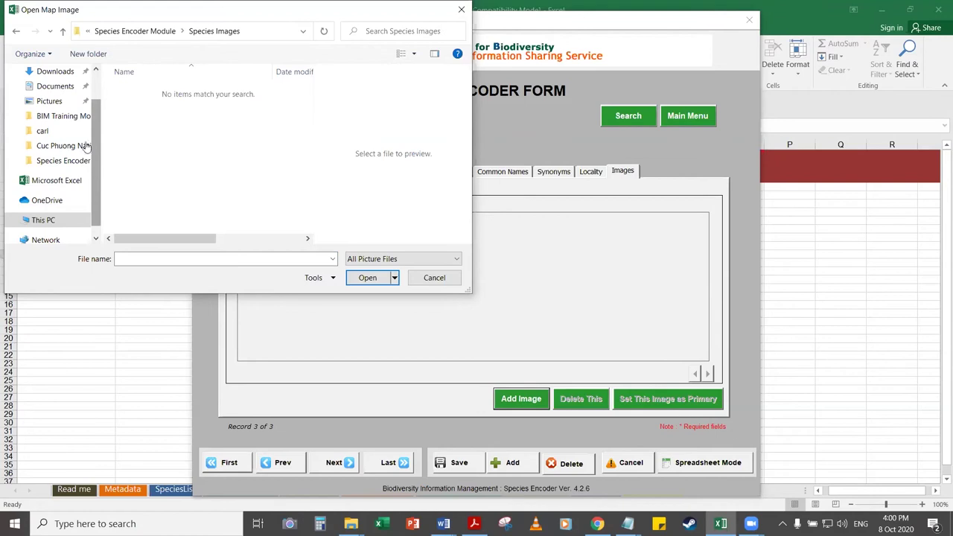
click(40, 135)
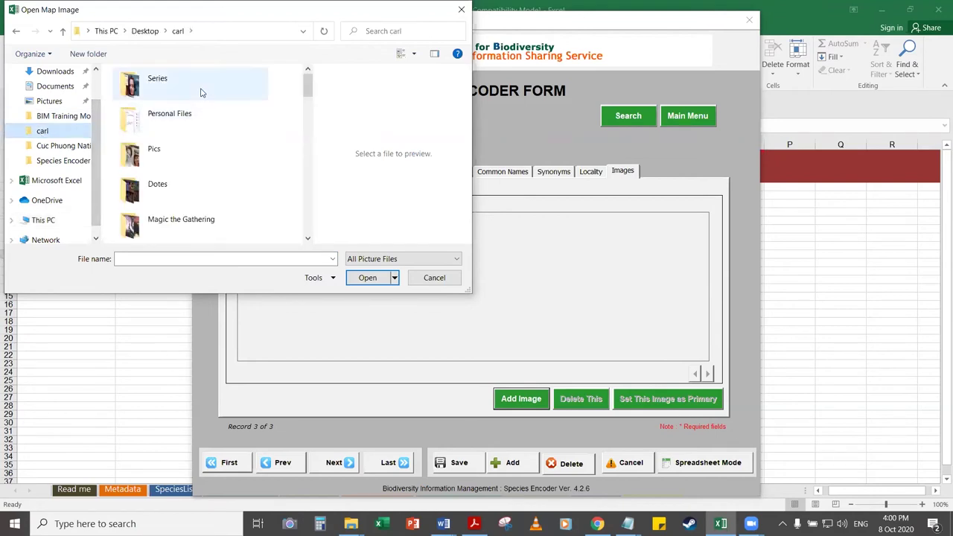
drag(307, 95, 285, 167)
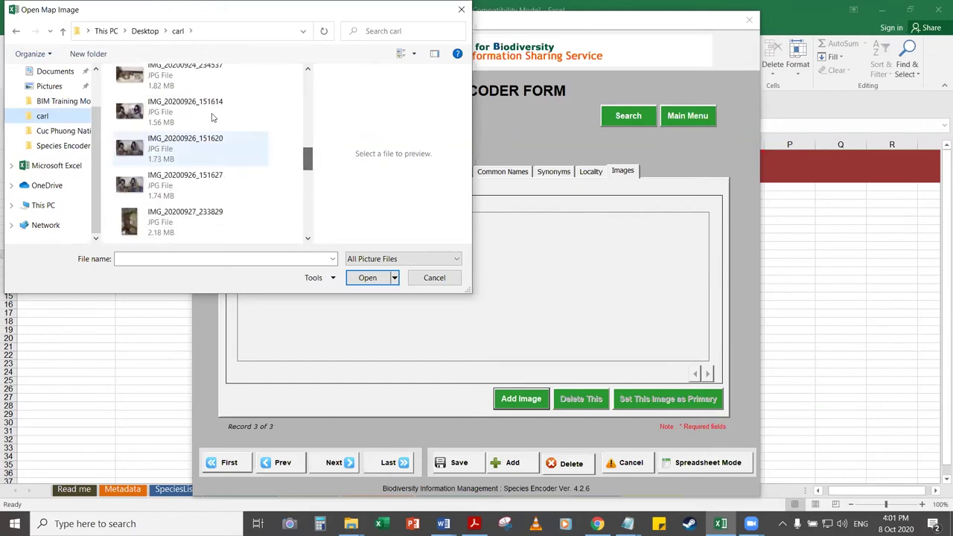
click(175, 82)
click(371, 288)
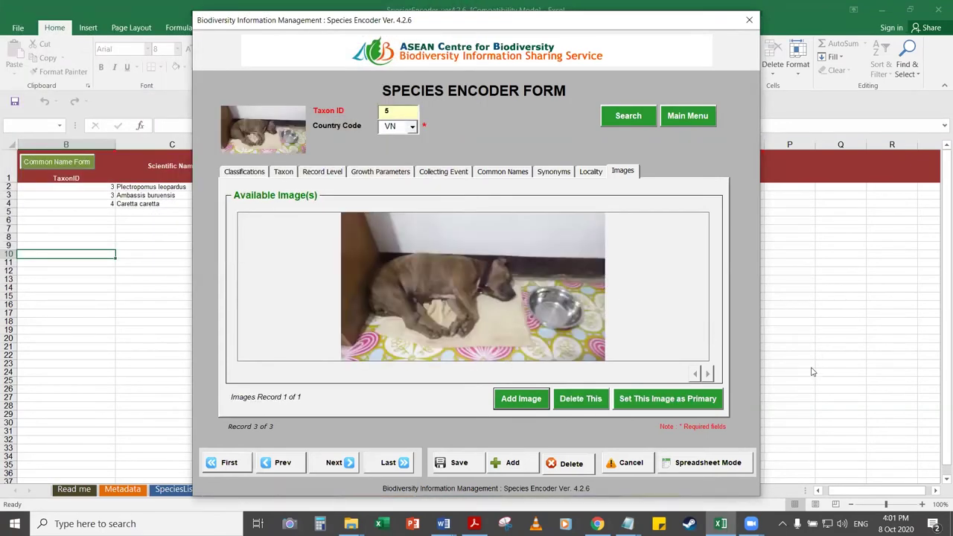
Set the added picture as the primary image of the Tachysurus fulvidraco record
click(522, 399)
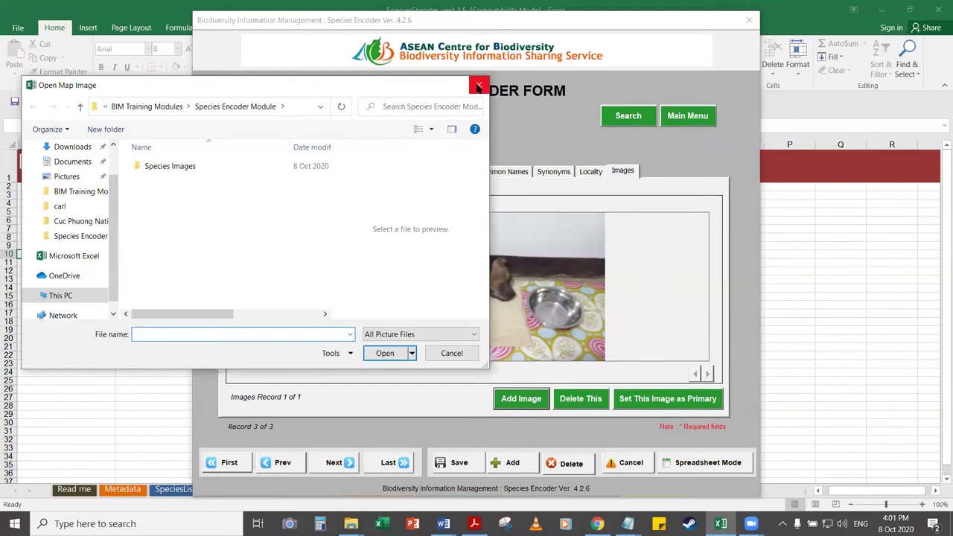
key(Escape)
click(661, 405)
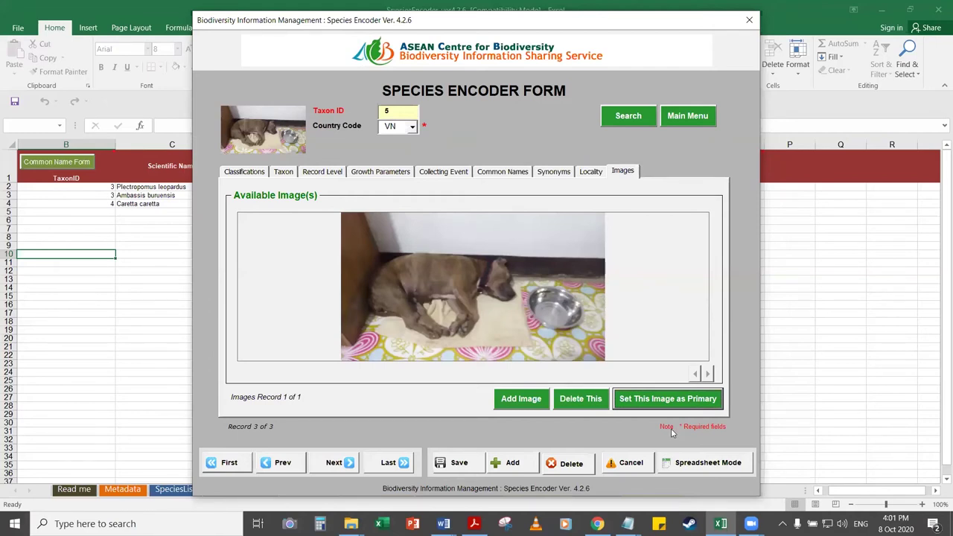
Add the picture IMG_20200924_211433 from the same Desktop subfolder as the record's second image
click(522, 400)
click(72, 207)
drag(325, 165, 325, 227)
click(214, 169)
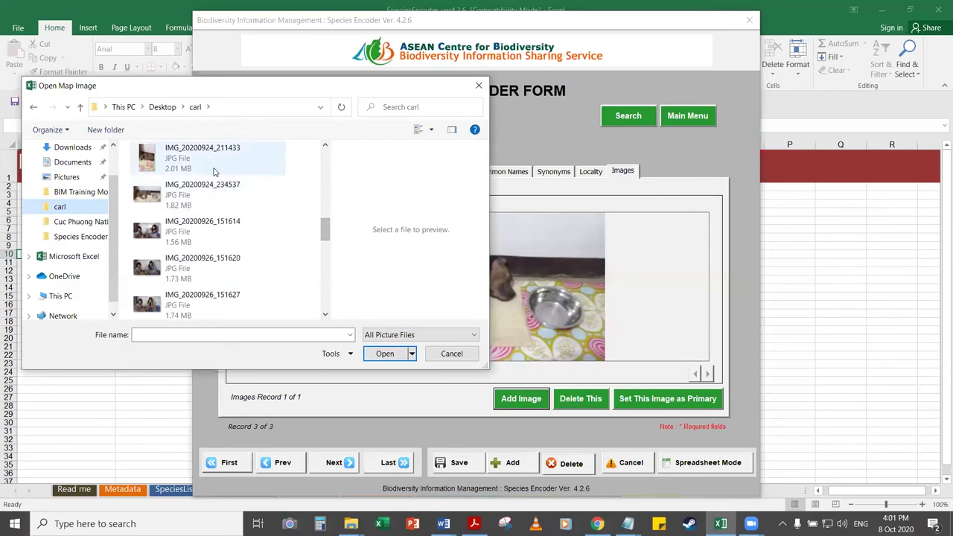
click(382, 355)
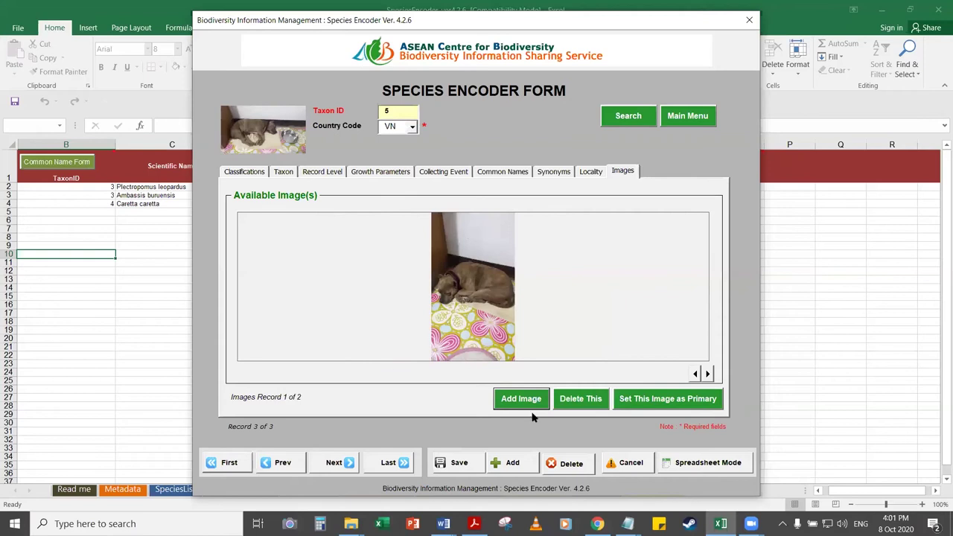
Set the upright dog picture as the record's primary image and switch the primary image back to the landscape picture
click(679, 399)
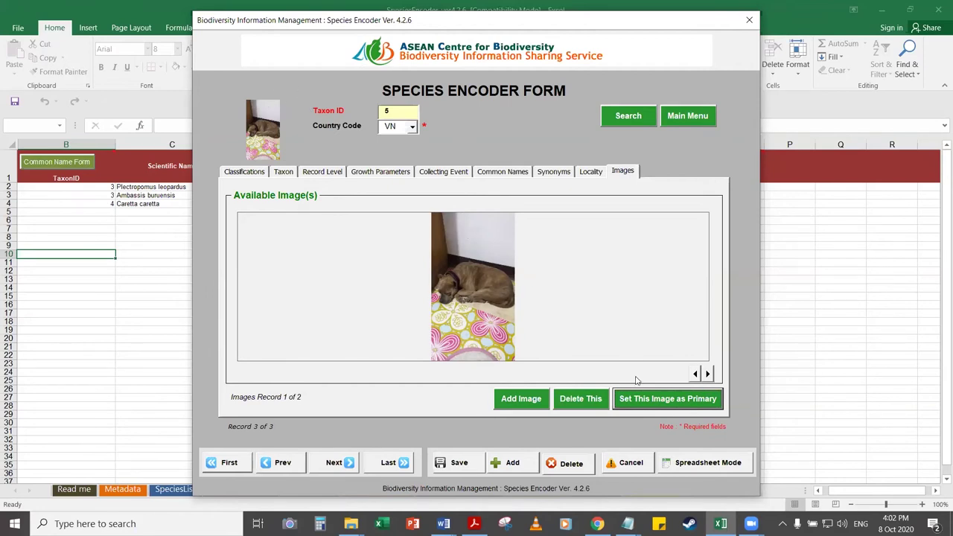
click(707, 375)
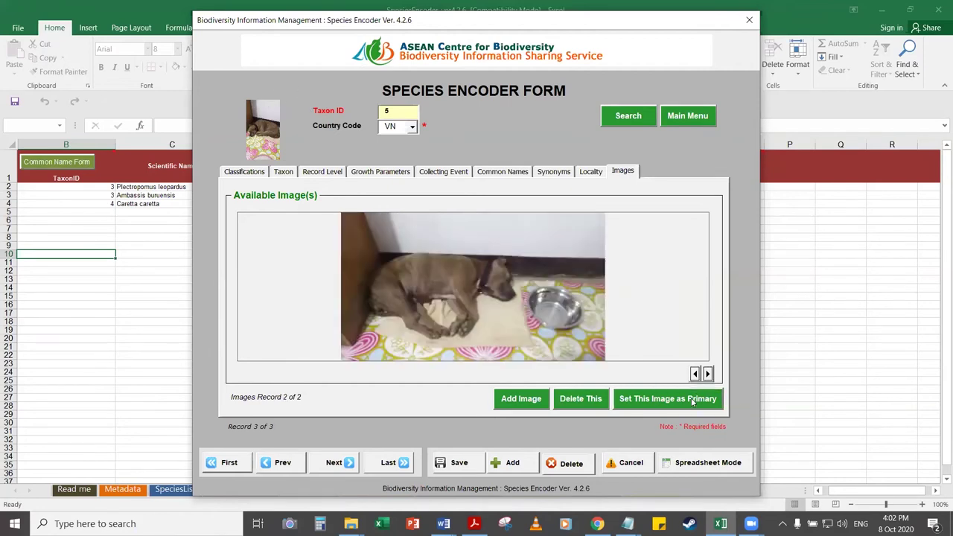
click(691, 405)
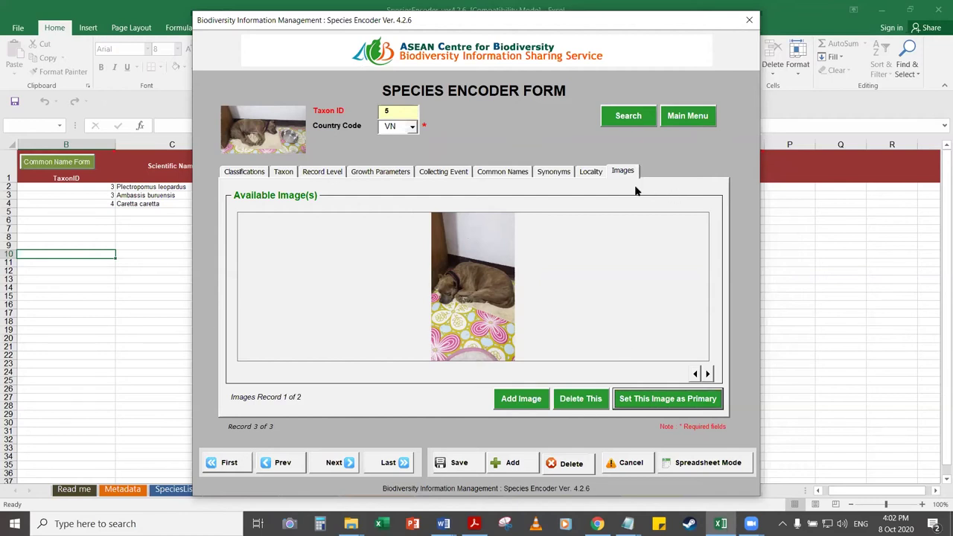
Start a new locality entry for Tachysurus fulvidraco with Viet Nam as the country
click(593, 172)
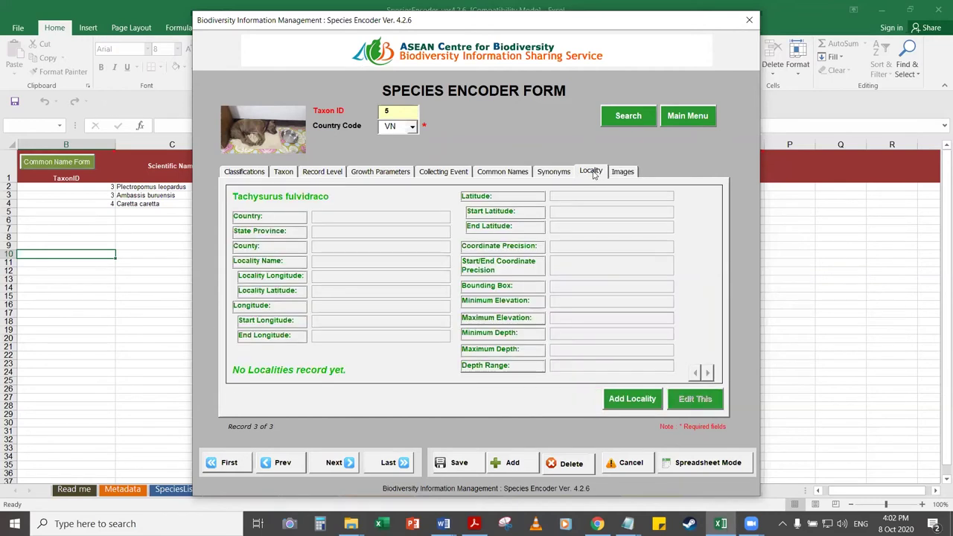
click(633, 398)
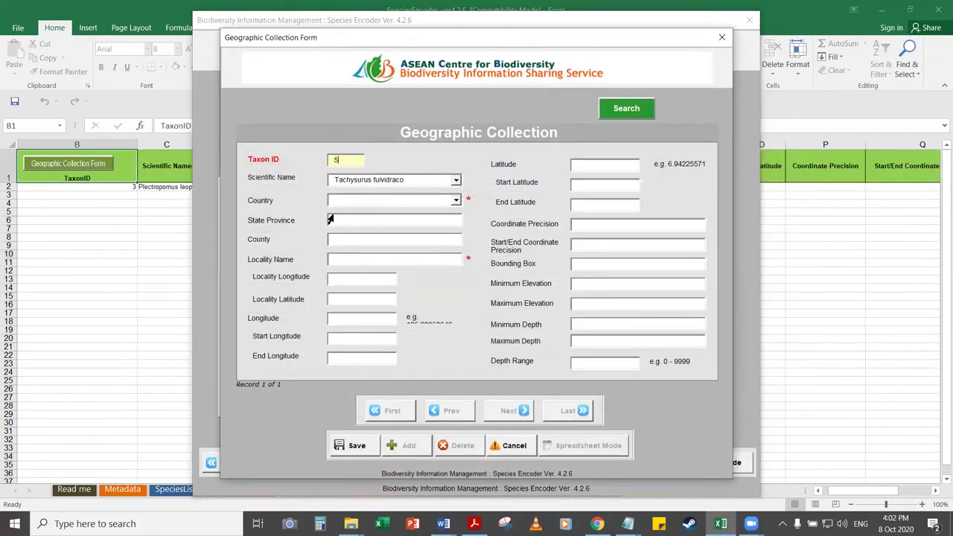
click(451, 200)
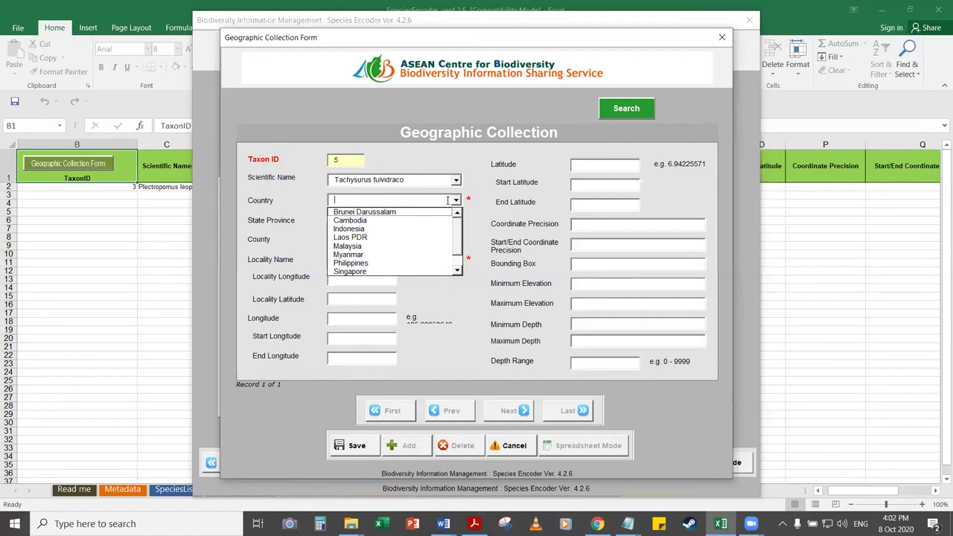
drag(457, 237, 457, 253)
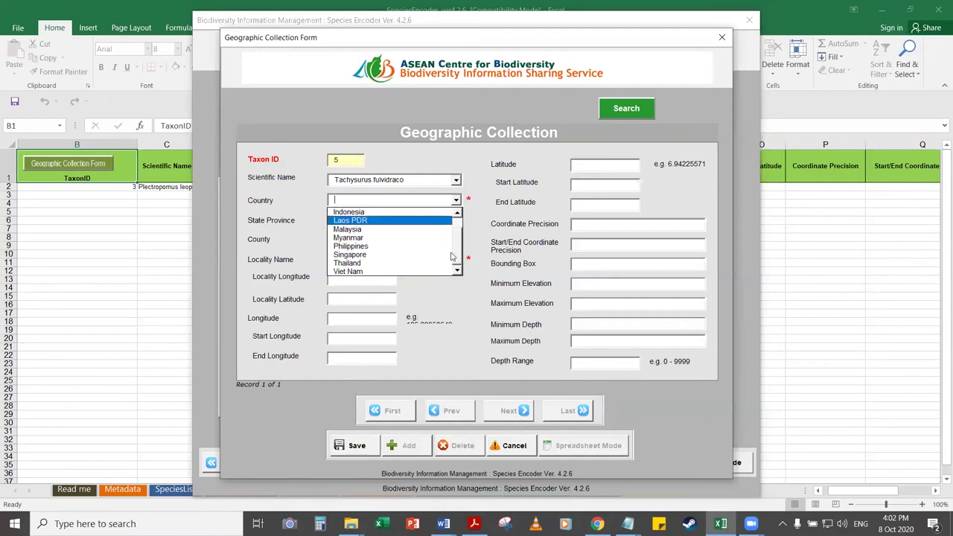
click(409, 271)
Enter Cuc Phuong National Park as the locality name and save the locality record
click(351, 256)
text(Cuc)
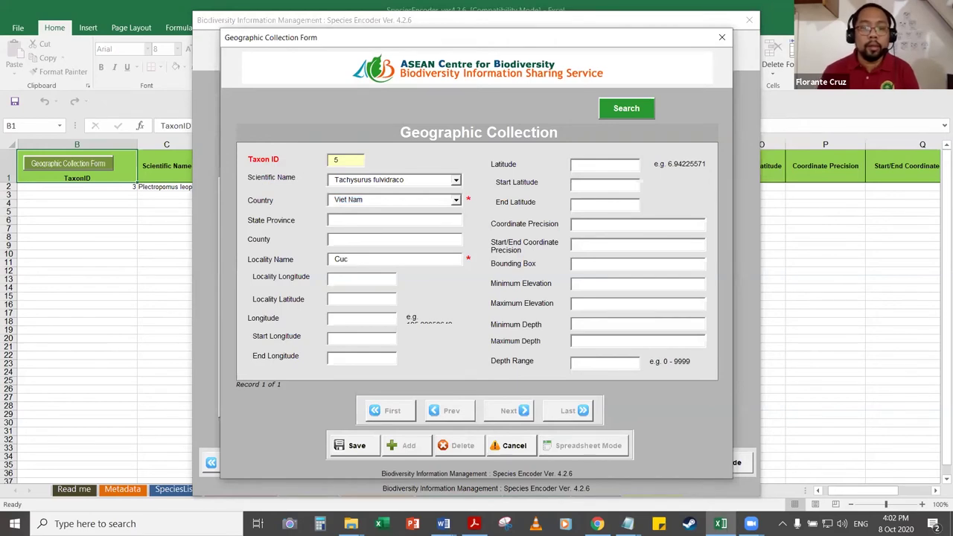
text( Ph)
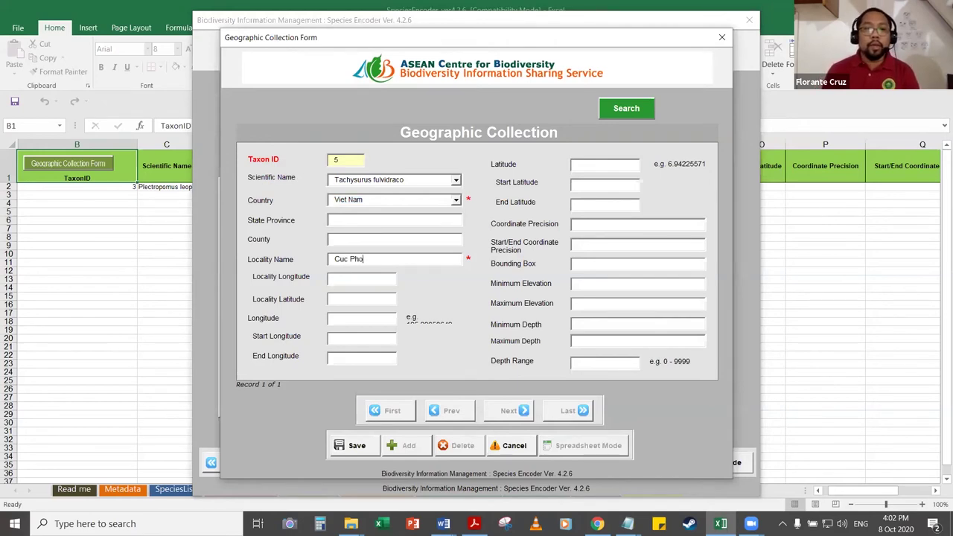
text(uon)
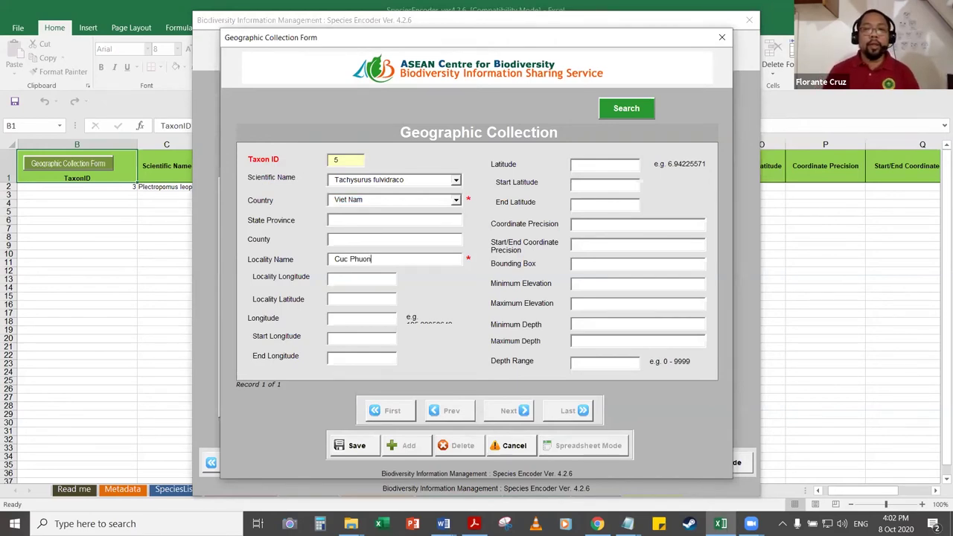
text(g Nation)
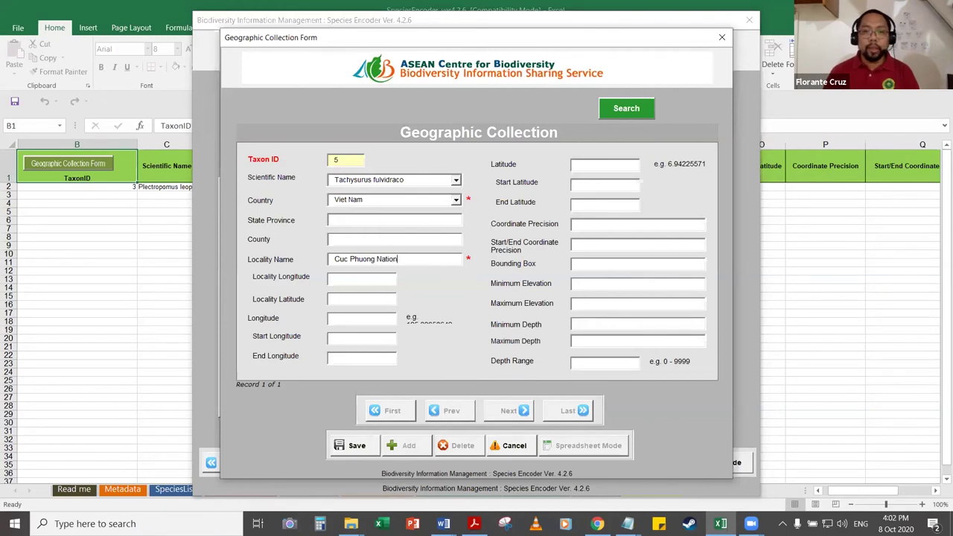
text(al Park)
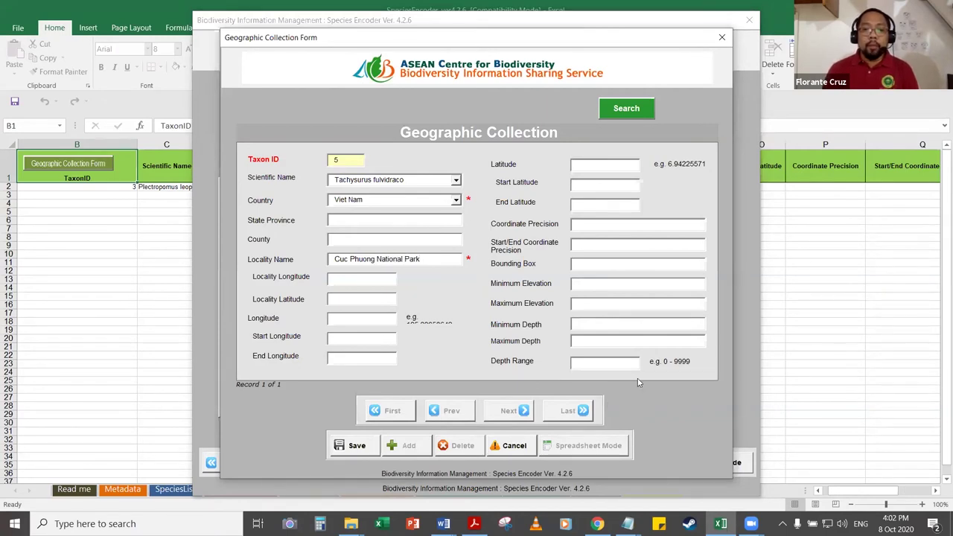
click(354, 447)
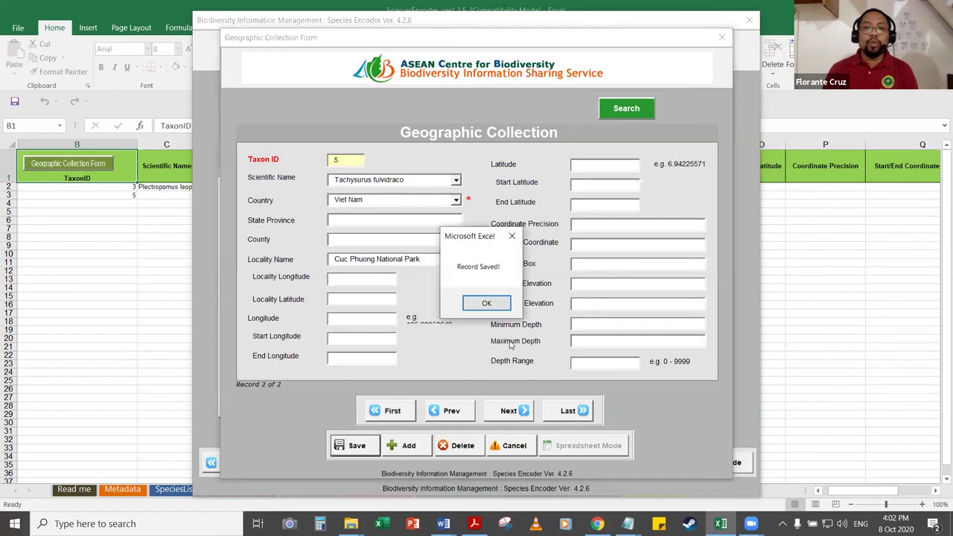
click(498, 310)
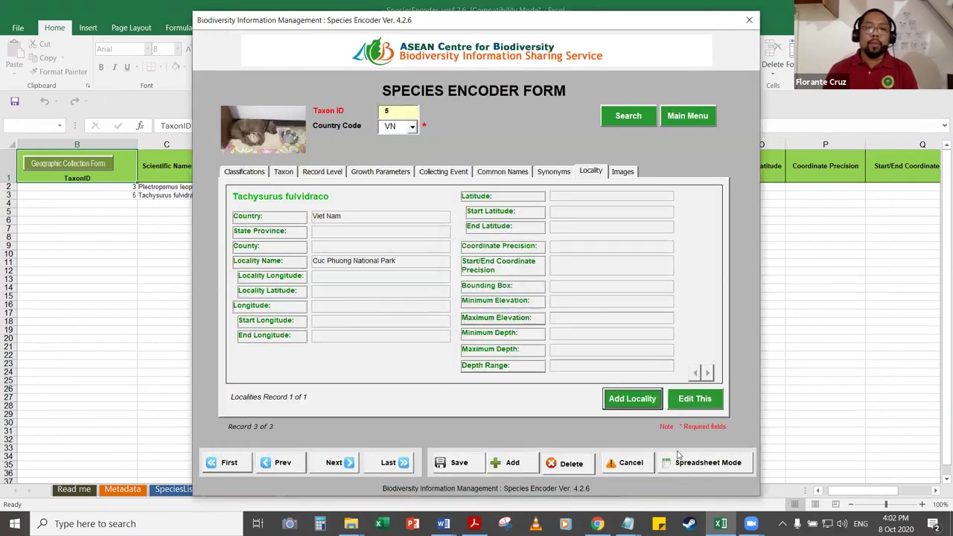
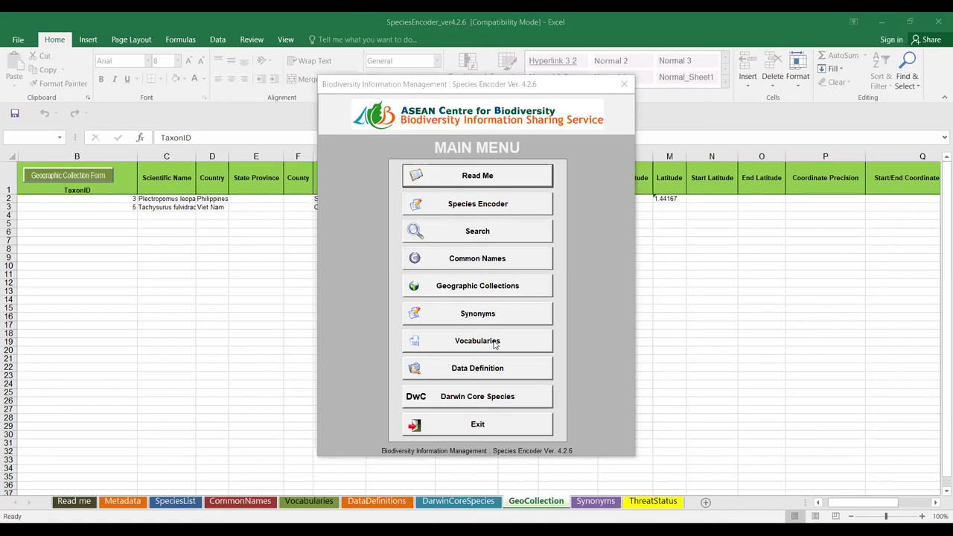
Review the Vocabularies sheet's lists and unhide the hidden tree sheet in the workbook
click(494, 342)
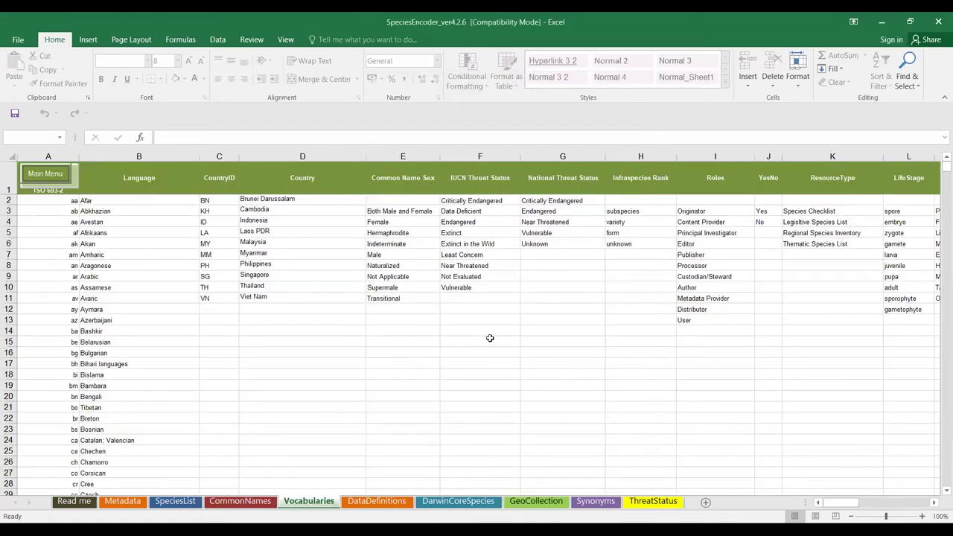
drag(835, 508, 864, 503)
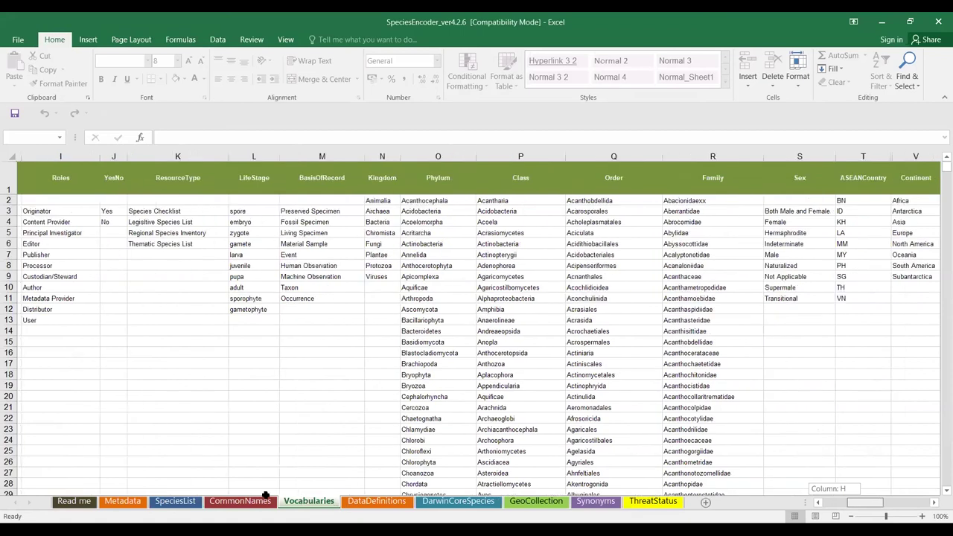
right_click(161, 503)
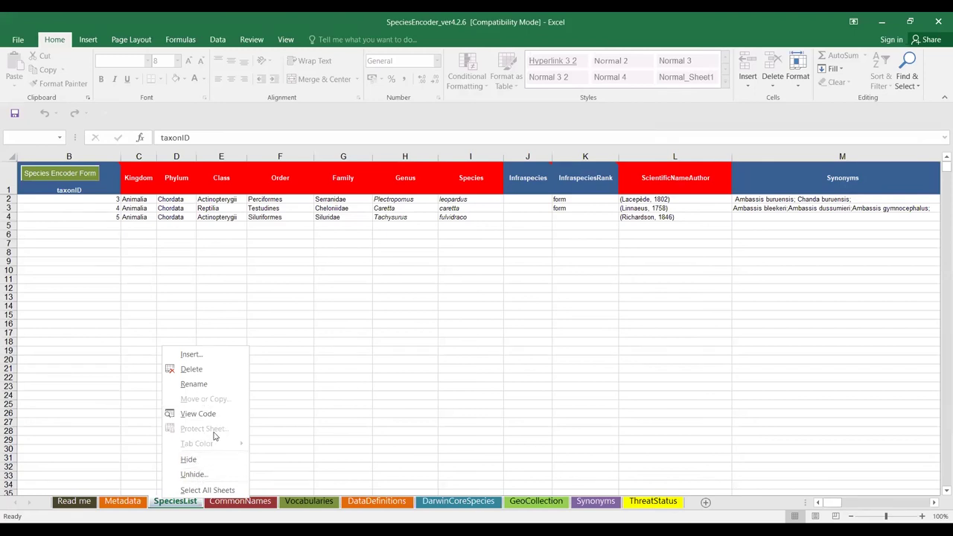
right_click(178, 506)
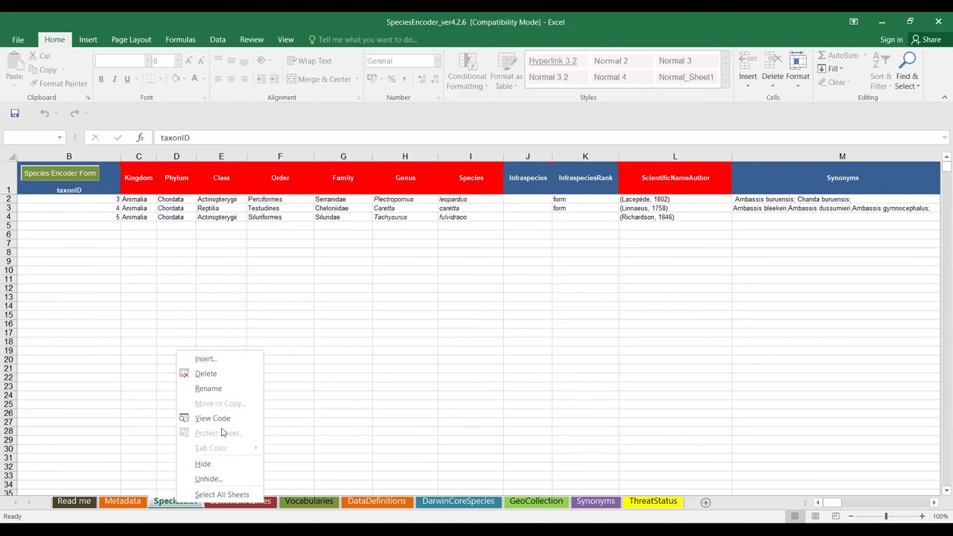
click(222, 480)
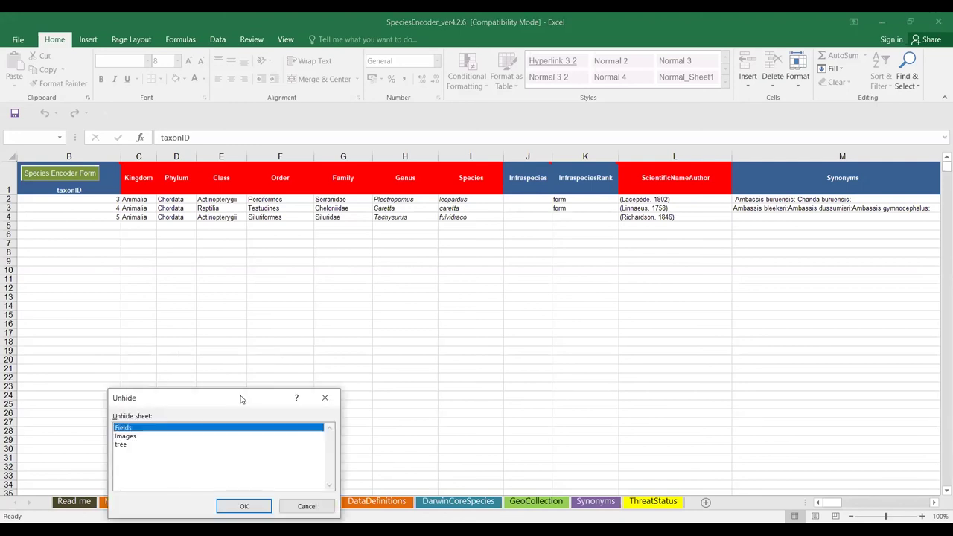
click(129, 444)
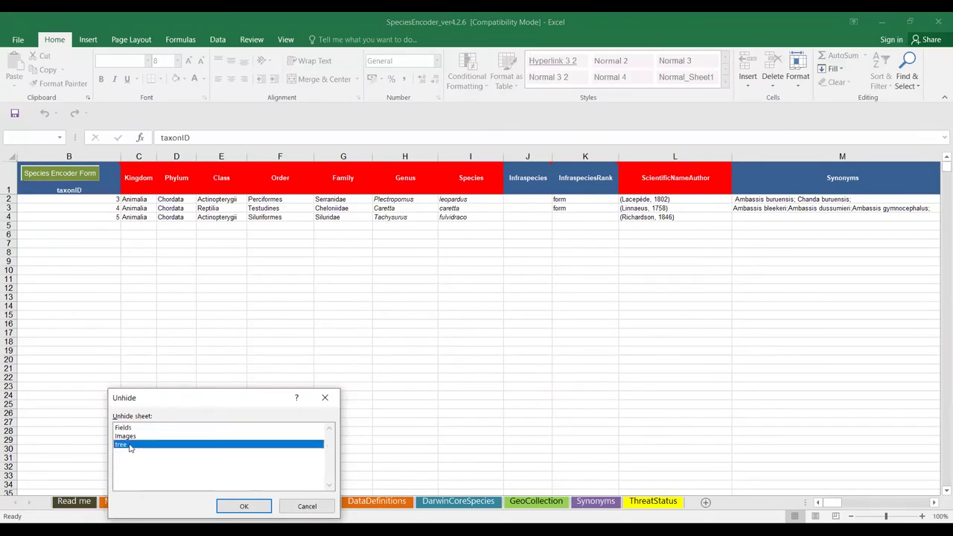
click(242, 508)
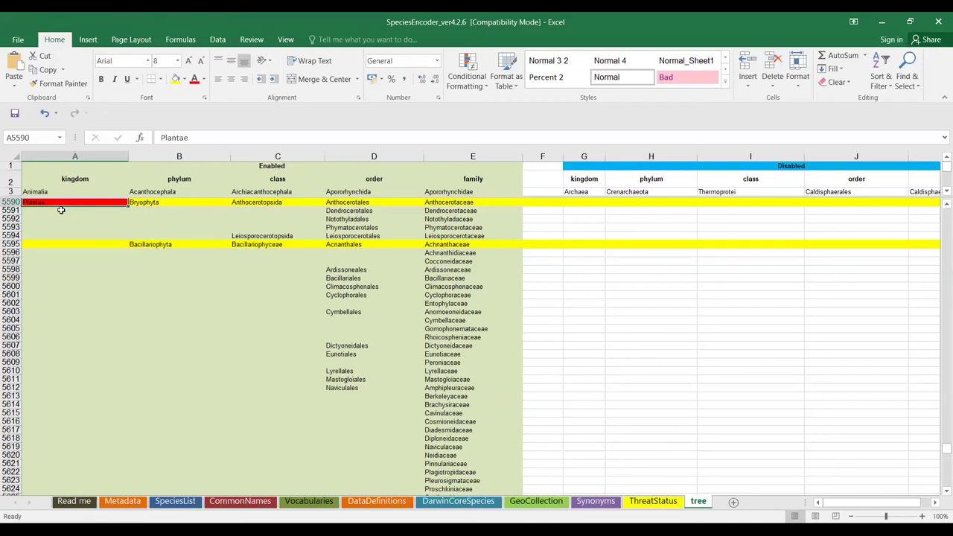
Examine the kingdom column of the tree sheet around the Plantae row and the rows above it
click(48, 243)
click(57, 216)
click(58, 212)
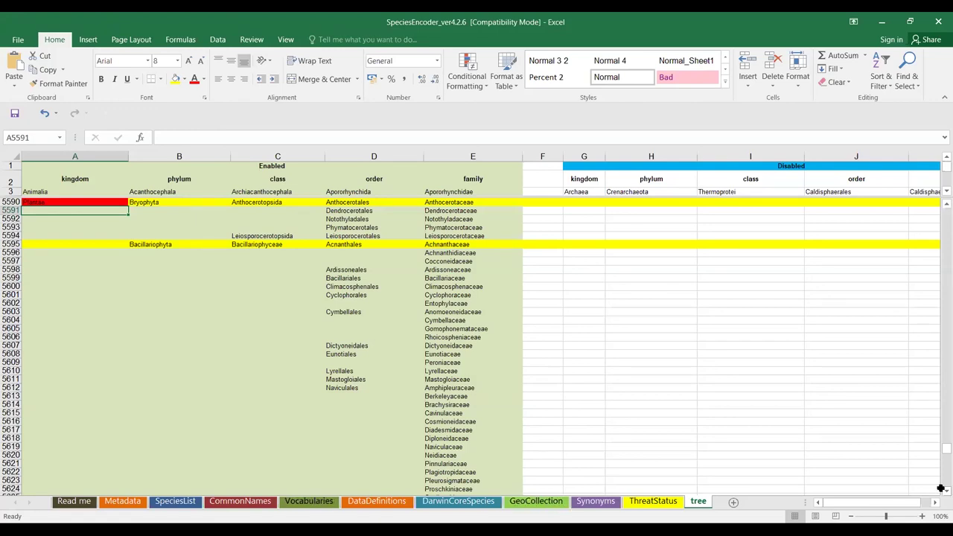
drag(846, 503, 811, 504)
scroll(207, 304, up, 7)
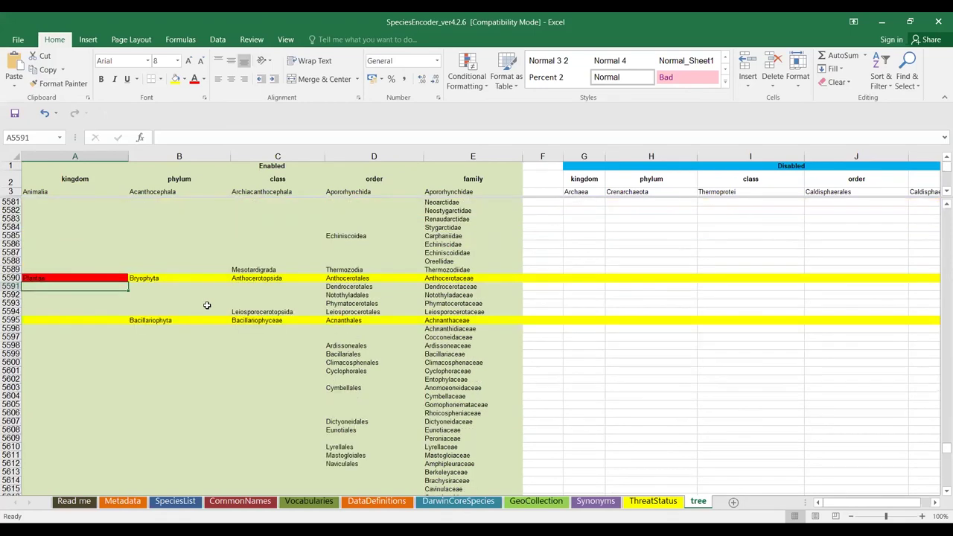
scroll(207, 305, up, 8)
scroll(207, 306, down, 4)
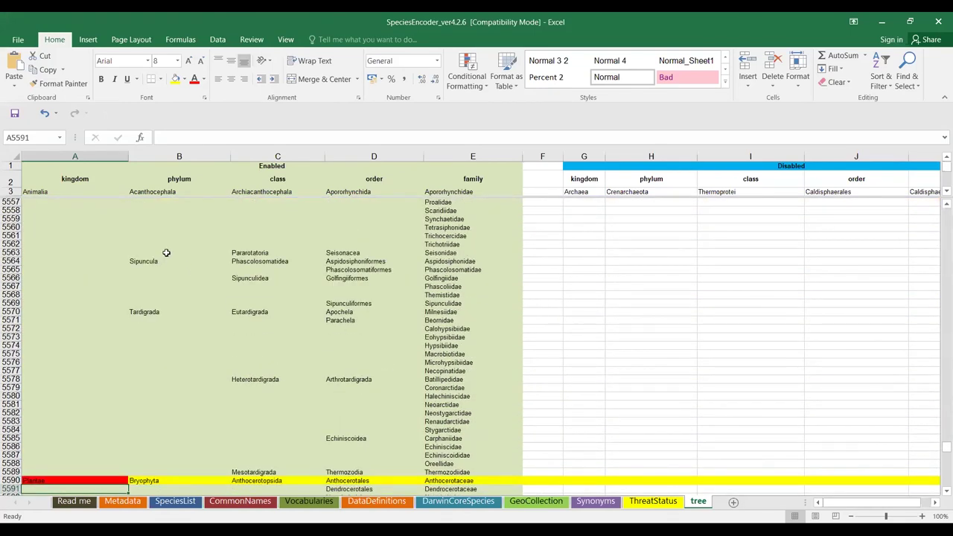
Examine the tree sheet's phylum column, including the Sipuncula entry
click(179, 159)
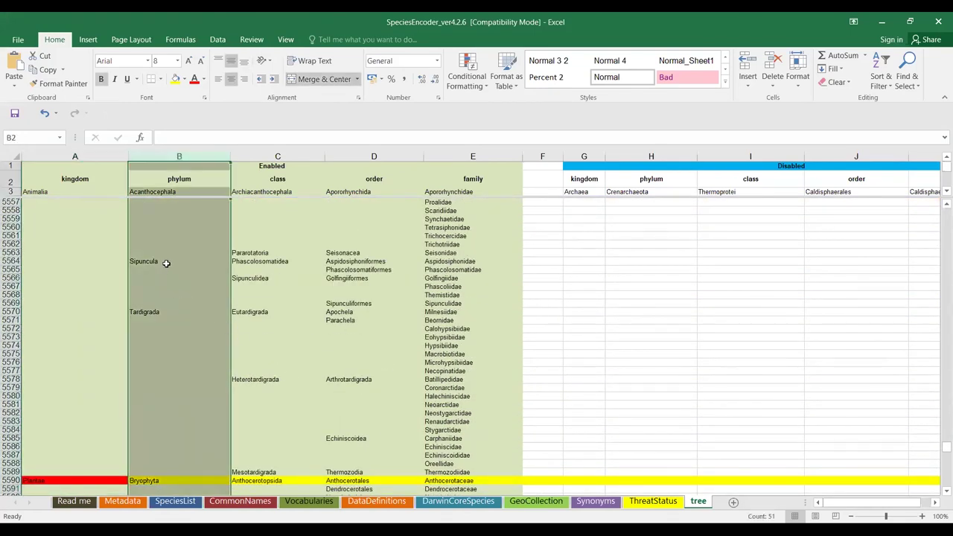
scroll(164, 268, down, 1)
scroll(164, 268, up, 2)
scroll(186, 356, down, 2)
scroll(185, 357, down, 6)
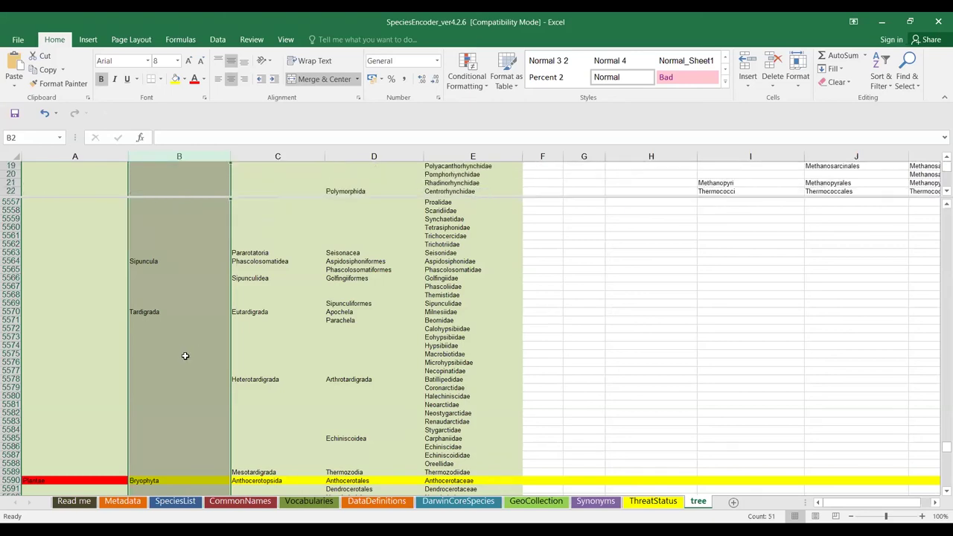
scroll(169, 210, up, 8)
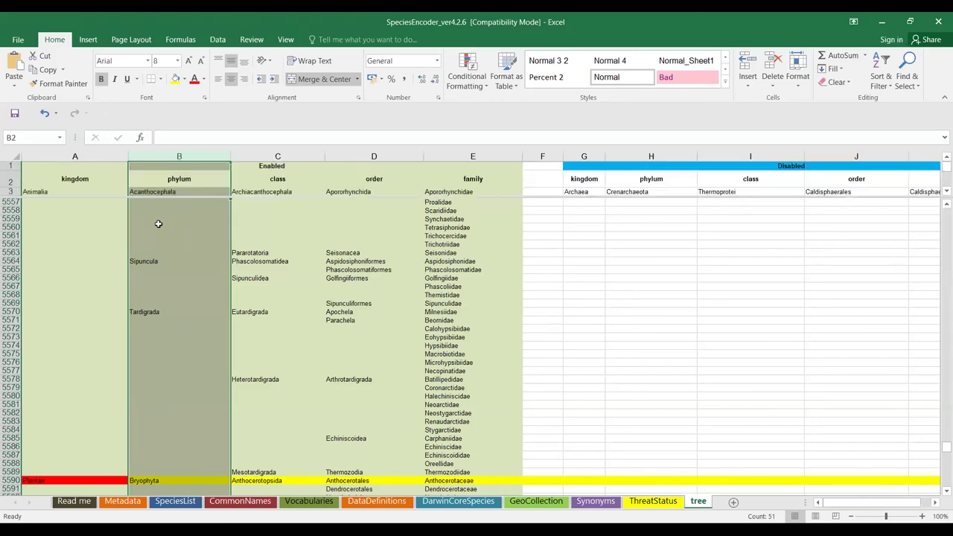
double_click(158, 261)
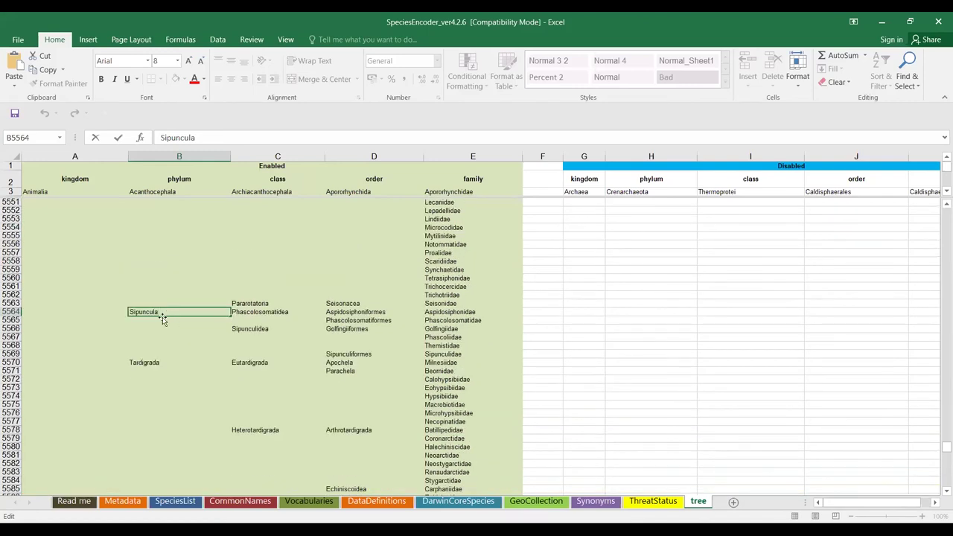
Step down the phylum column cell by cell from Acanthocephala to the rows just above Acoelomorpha
scroll(163, 319, up, 4)
click(170, 195)
key(Down)
key(Down)
key(Down)
key(Down)
key(Down)
key(Down)
key(Down)
key(Down)
key(Down)
key(Down)
key(Down)
key(Down)
key(Down)
key(Down)
key(Down)
key(Down)
key(Down)
key(Down)
key(Down)
key(Down)
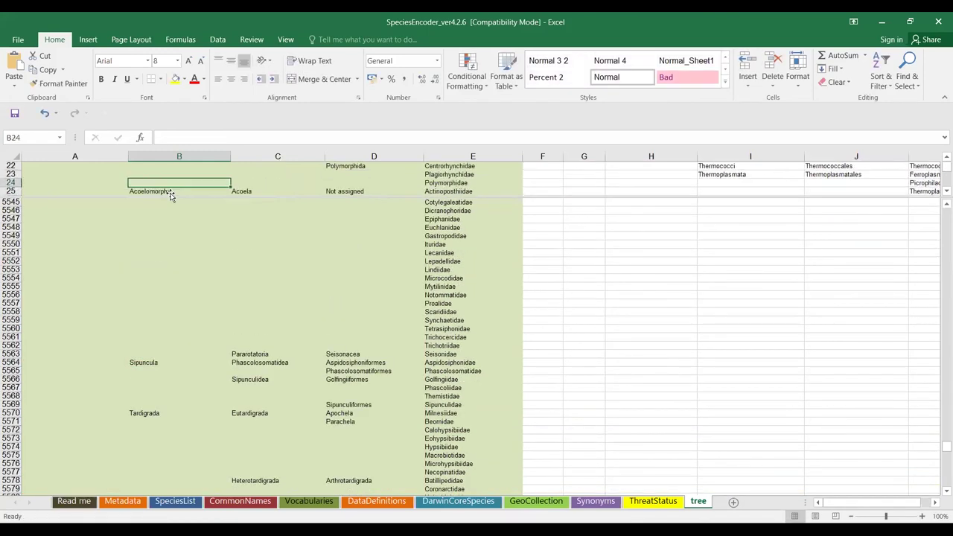
Change the first phylum entry on the tree sheet, Acanthocephala in cell B3, to Acanthocephalax
scroll(171, 223, up, 3)
double_click(188, 191)
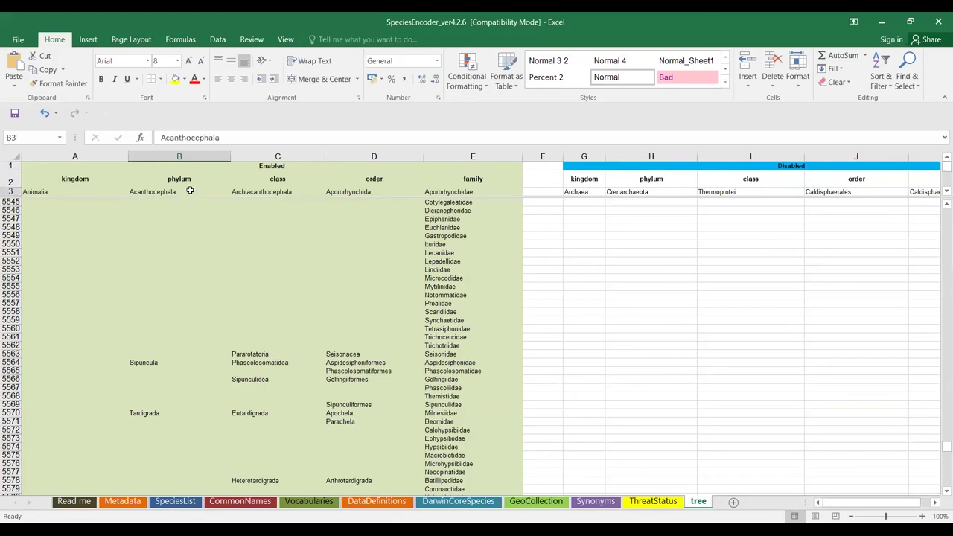
text(x)
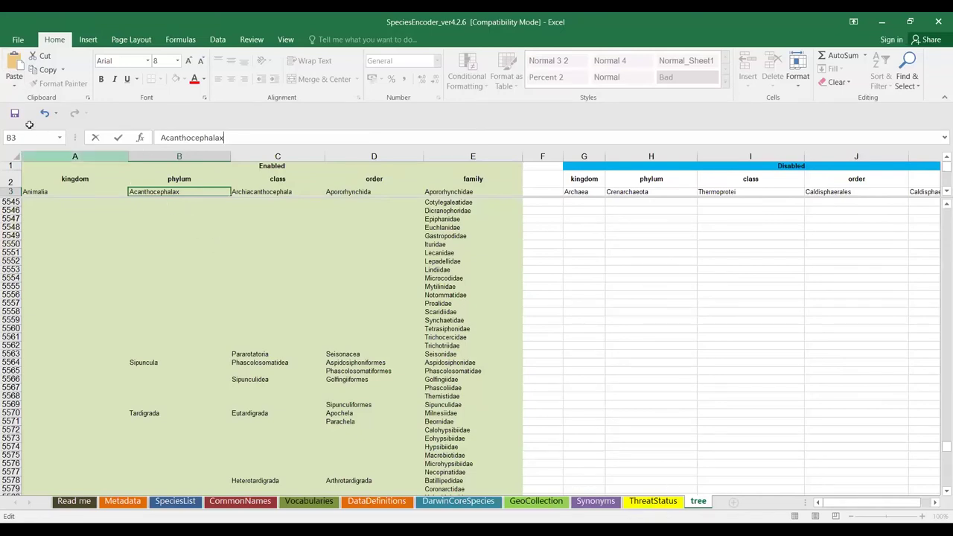
Go back to the main menu by way of the Read me sheet and open the Species Encoder form
click(75, 502)
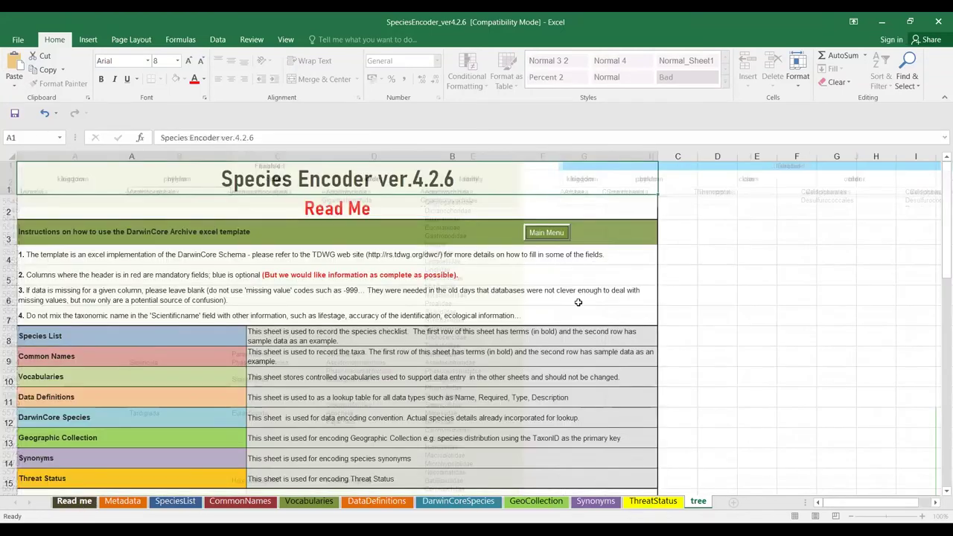
click(541, 235)
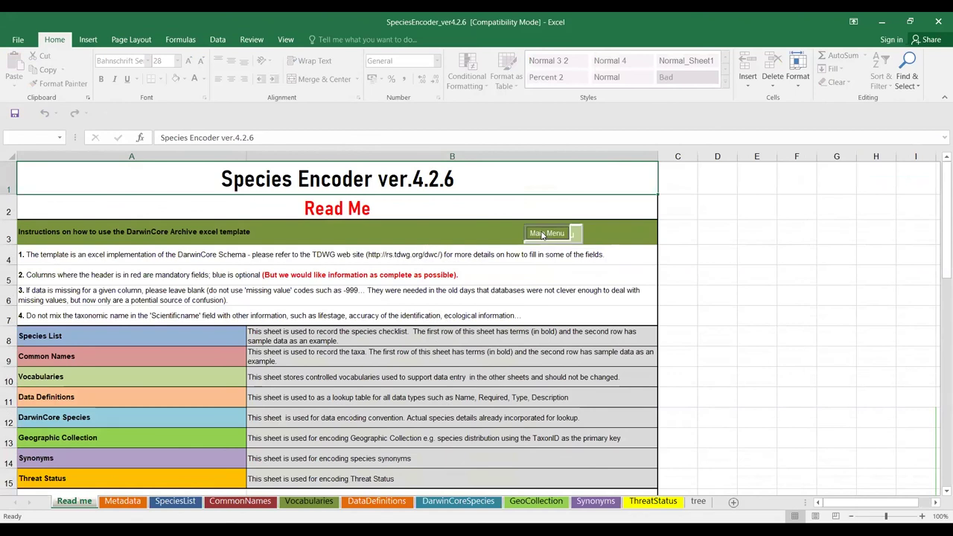
click(507, 204)
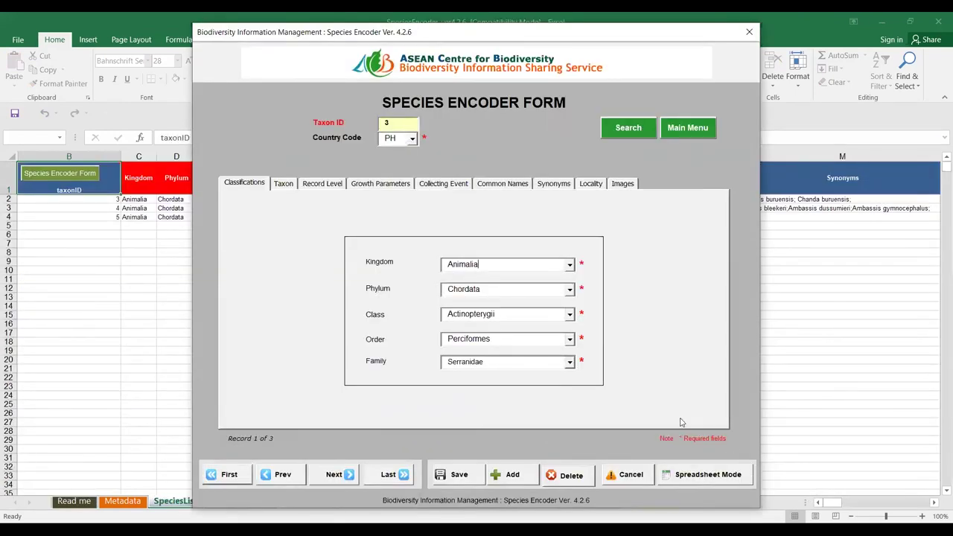
Add a new species record and set its kingdom to Animalia and its phylum to Acanthocephalax
click(509, 480)
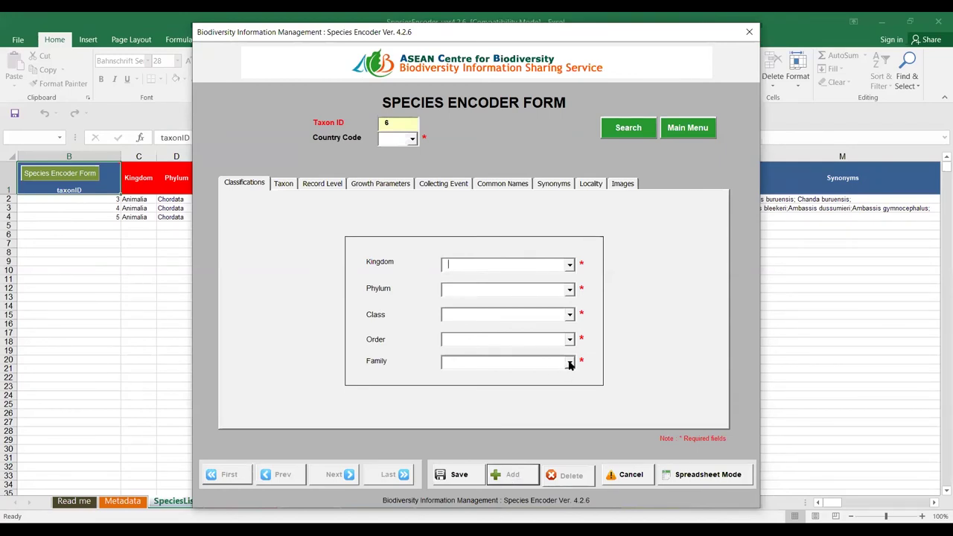
click(572, 292)
text(Ac)
click(537, 287)
click(570, 267)
click(534, 279)
click(570, 294)
key(Tab)
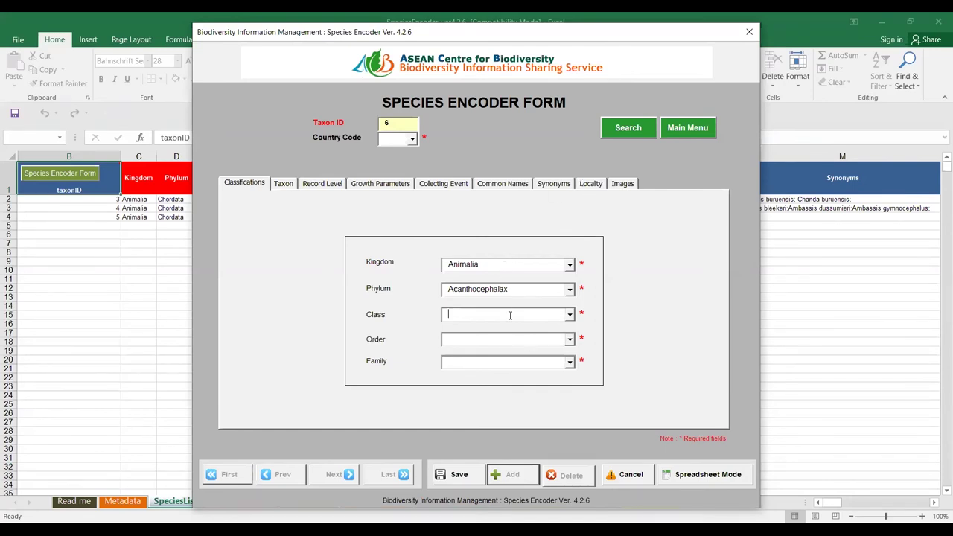
Examine the family choices offered for the new record, leaving the list without choosing one
click(572, 364)
drag(571, 391, 570, 418)
drag(566, 430, 578, 391)
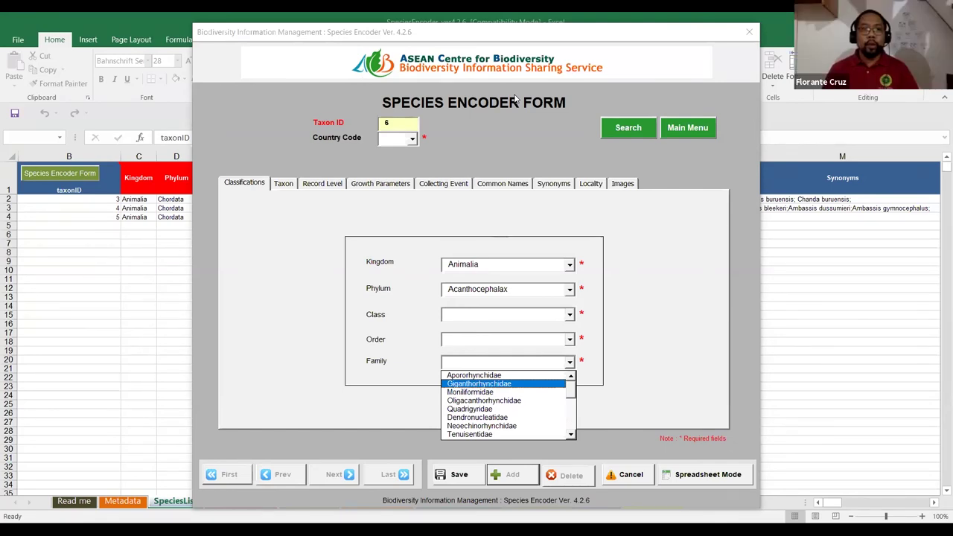
click(816, 344)
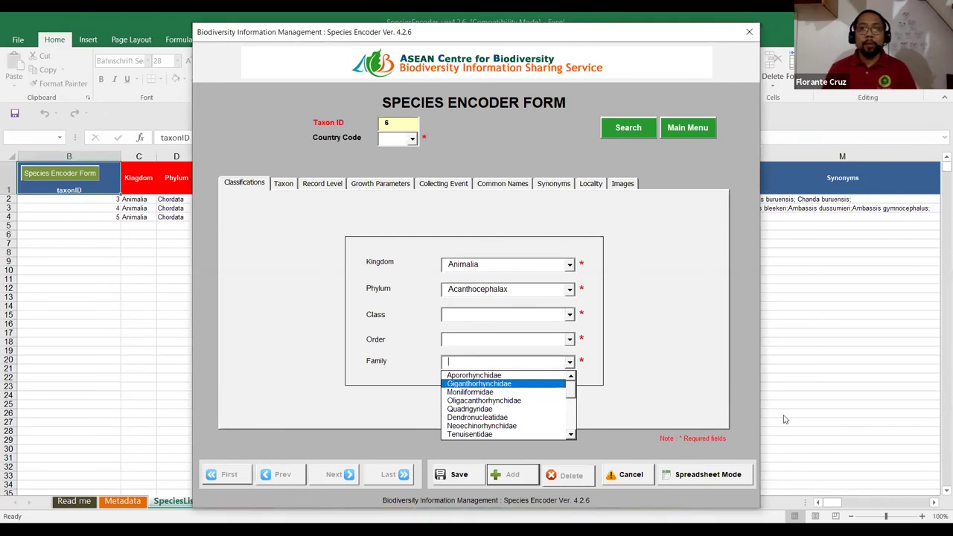
click(861, 320)
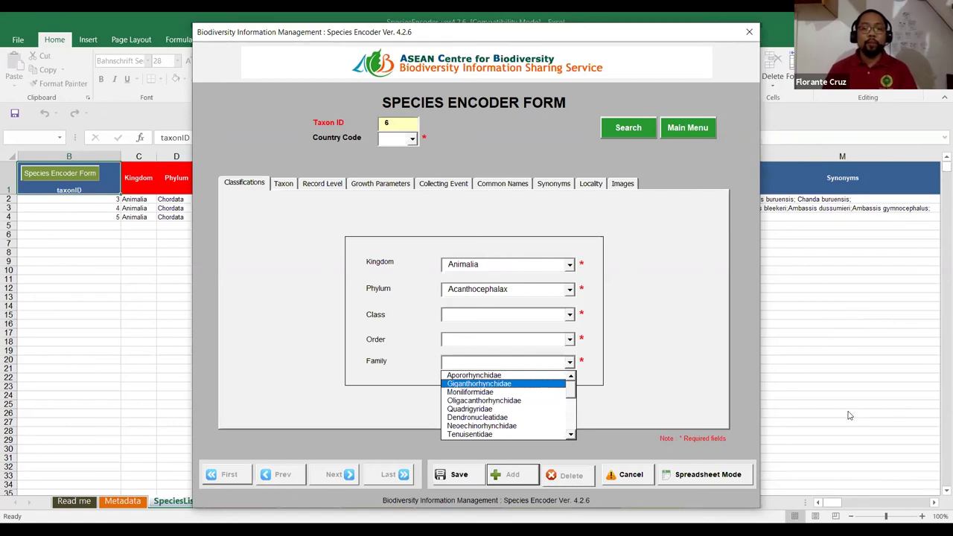
click(645, 414)
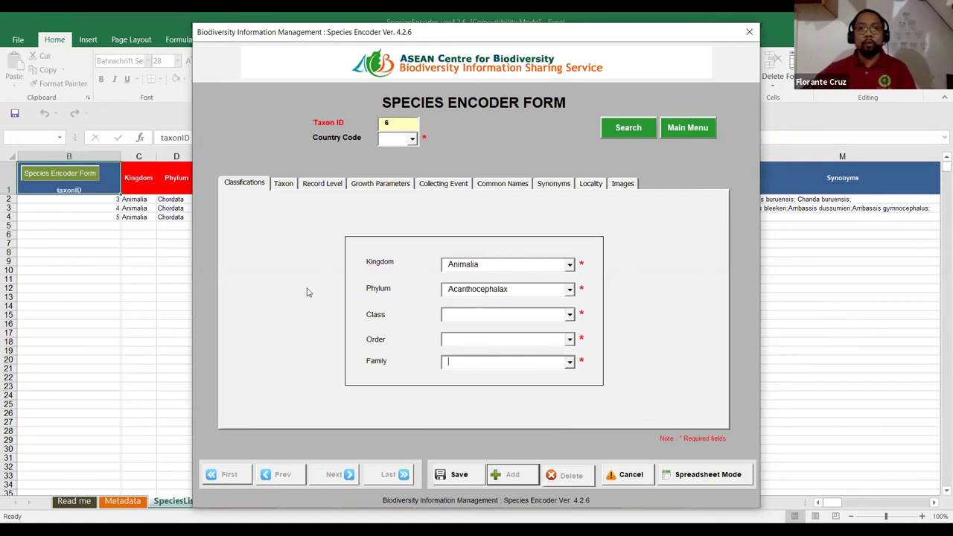